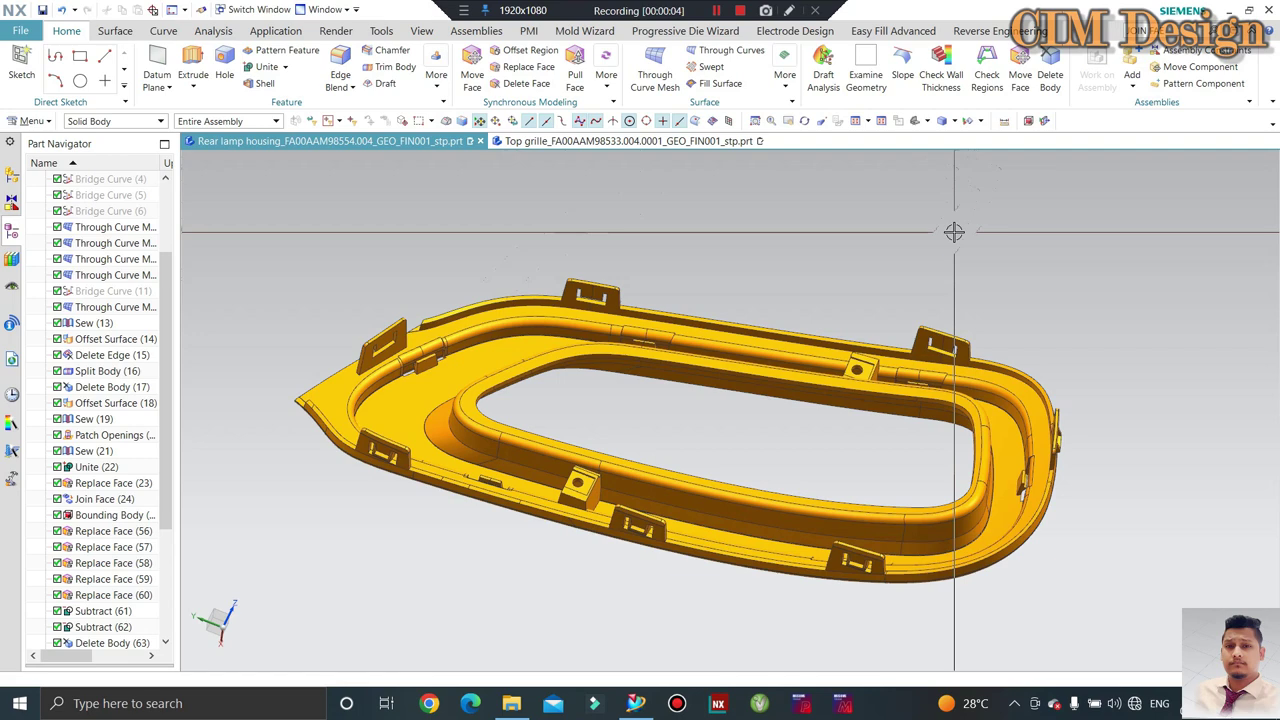
Orbit the Rear lamp housing model to view its flange clip tabs from another angle.
{"action": "mouse_move", "coordinate": [953, 231]}
{"action": "middle_mouse_down"}
{"action": "mouse_move", "coordinate": [960, 251]}
{"action": "mouse_move", "coordinate": [883, 251]}
{"action": "mouse_move", "coordinate": [950, 262]}
{"action": "middle_mouse_up"}
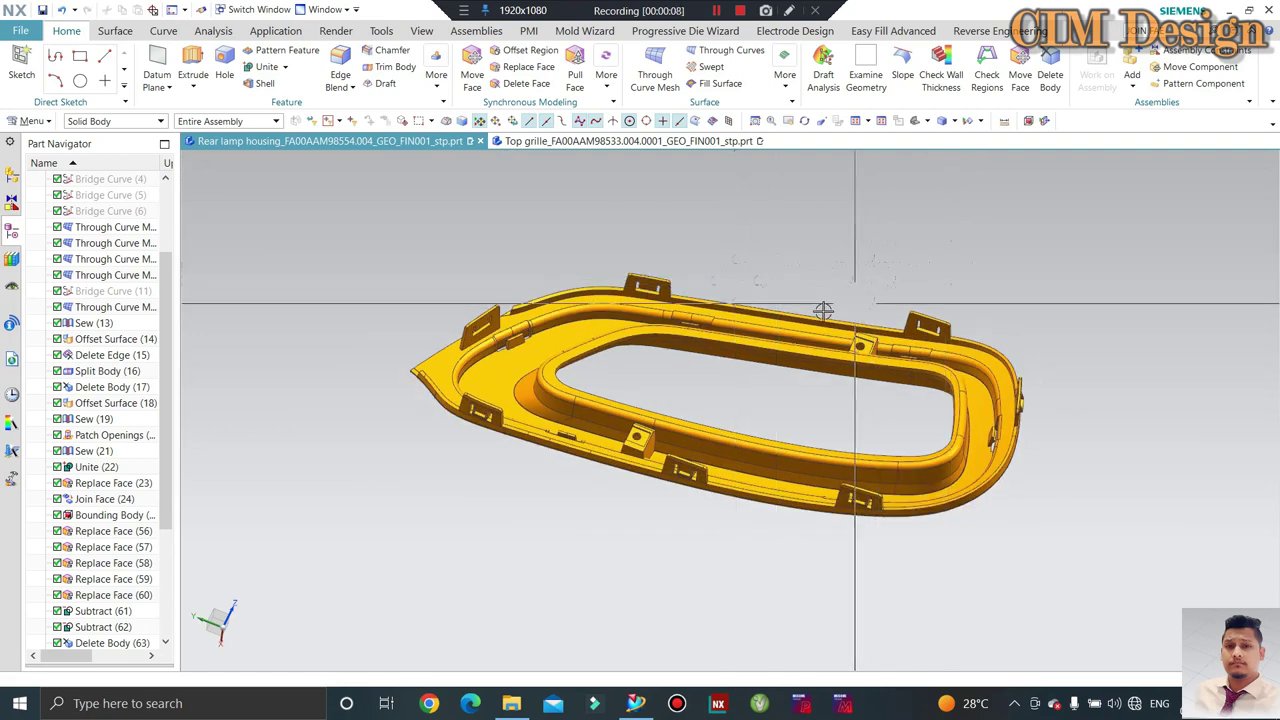
{"action": "mouse_move", "coordinate": [748, 314]}
{"action": "middle_mouse_down"}
{"action": "mouse_move", "coordinate": [743, 300]}
{"action": "mouse_move", "coordinate": [757, 300]}
{"action": "mouse_move", "coordinate": [783, 500]}
{"action": "mouse_move", "coordinate": [750, 396]}
{"action": "mouse_move", "coordinate": [786, 400]}
{"action": "mouse_move", "coordinate": [785, 452]}
{"action": "mouse_move", "coordinate": [807, 346]}
{"action": "middle_mouse_up"}
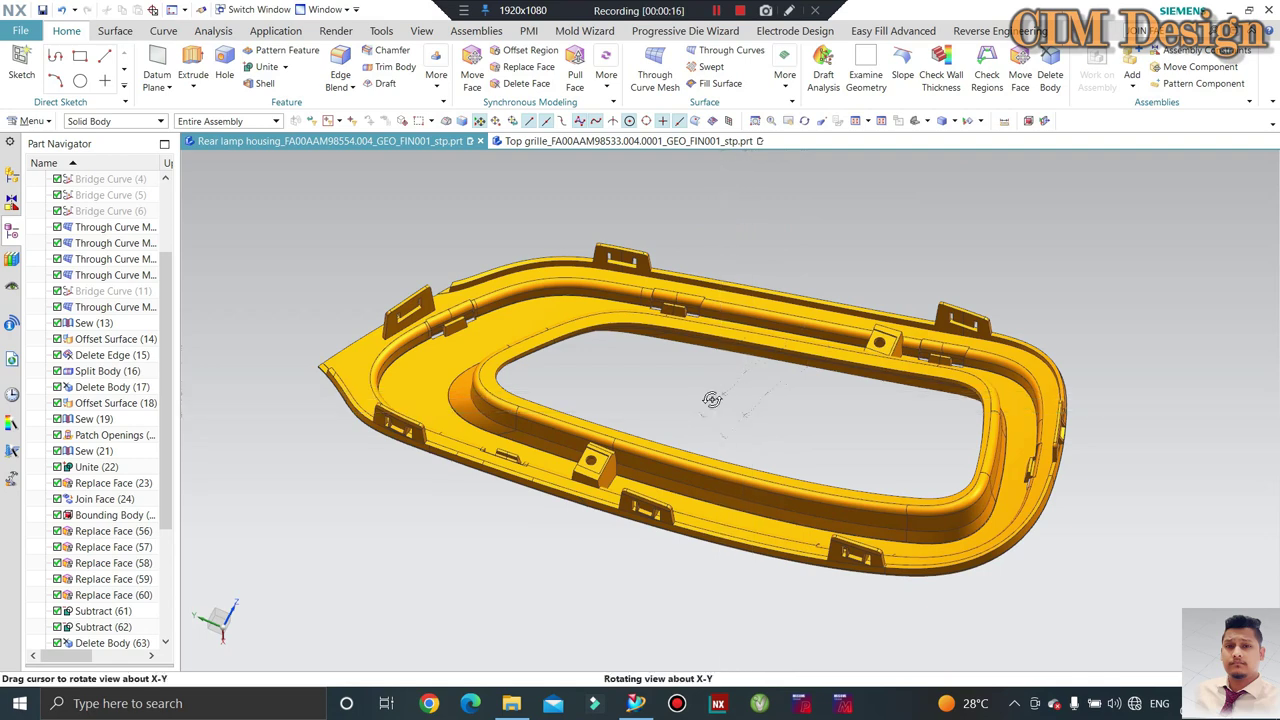
{"action": "middle_click_drag", "start_coordinate": [712, 399], "coordinate": [720, 414]}
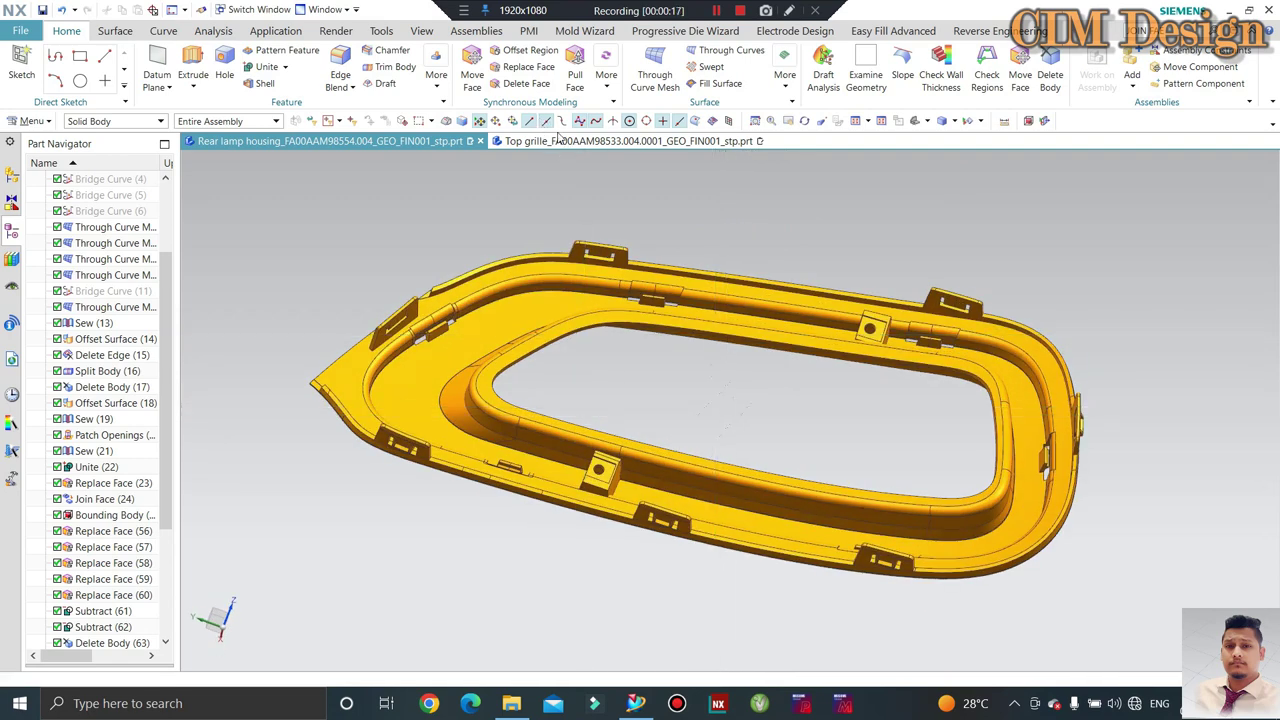
{"action": "left_click", "coordinate": [560, 142]}
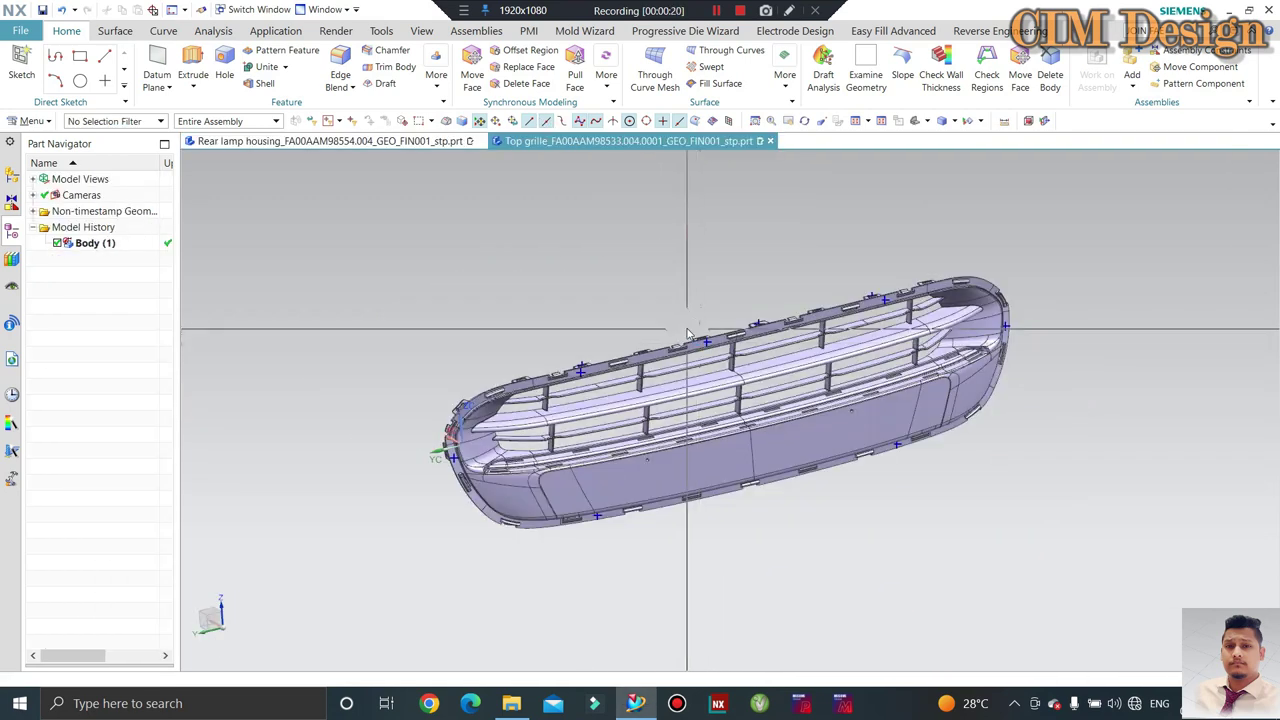
{"action": "mouse_move", "coordinate": [677, 271]}
{"action": "middle_mouse_down"}
{"action": "mouse_move", "coordinate": [614, 320]}
{"action": "mouse_move", "coordinate": [691, 303]}
{"action": "mouse_move", "coordinate": [671, 349]}
{"action": "mouse_move", "coordinate": [695, 482]}
{"action": "mouse_move", "coordinate": [658, 370]}
{"action": "middle_mouse_up"}
{"action": "left_click", "coordinate": [330, 141]}
{"action": "middle_click_drag", "start_coordinate": [755, 283], "coordinate": [1068, 345]}
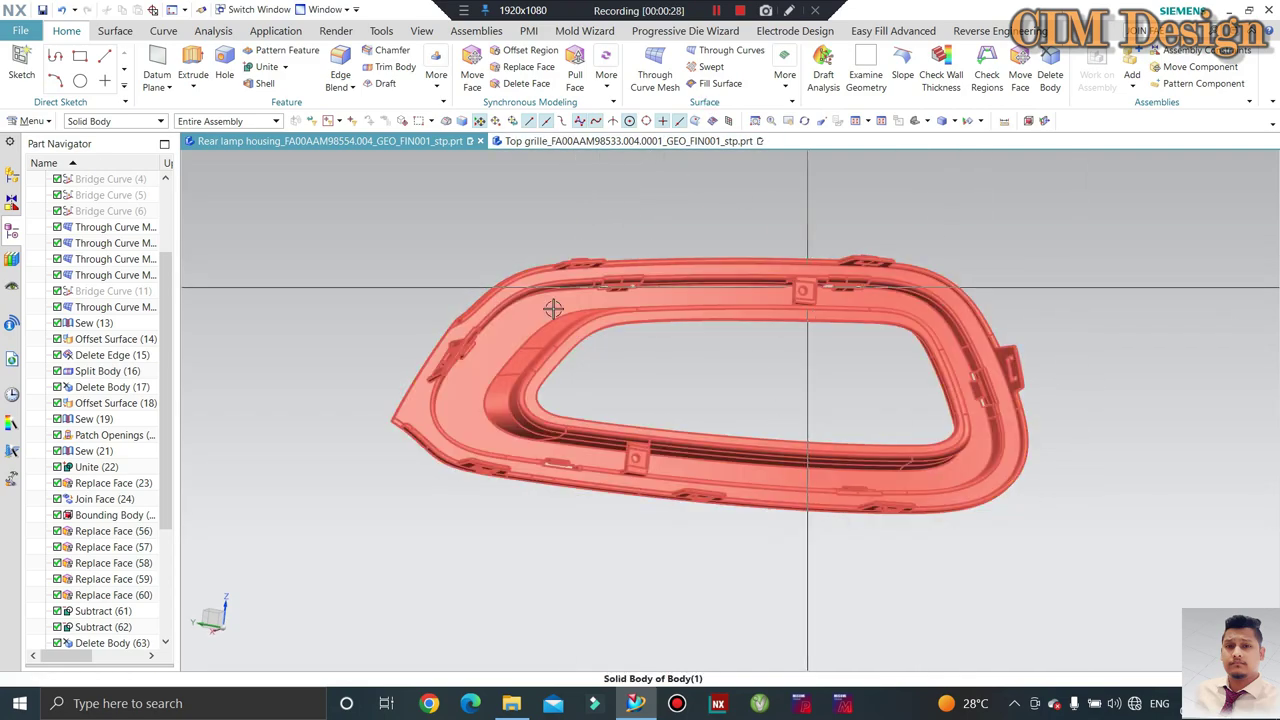
Orbit and zoom around the housing to view its top face, length and front tabs.
{"action": "mouse_move", "coordinate": [694, 309]}
{"action": "middle_mouse_down"}
{"action": "mouse_move", "coordinate": [606, 273]}
{"action": "mouse_move", "coordinate": [620, 360]}
{"action": "mouse_move", "coordinate": [709, 540]}
{"action": "mouse_move", "coordinate": [639, 522]}
{"action": "middle_mouse_up"}
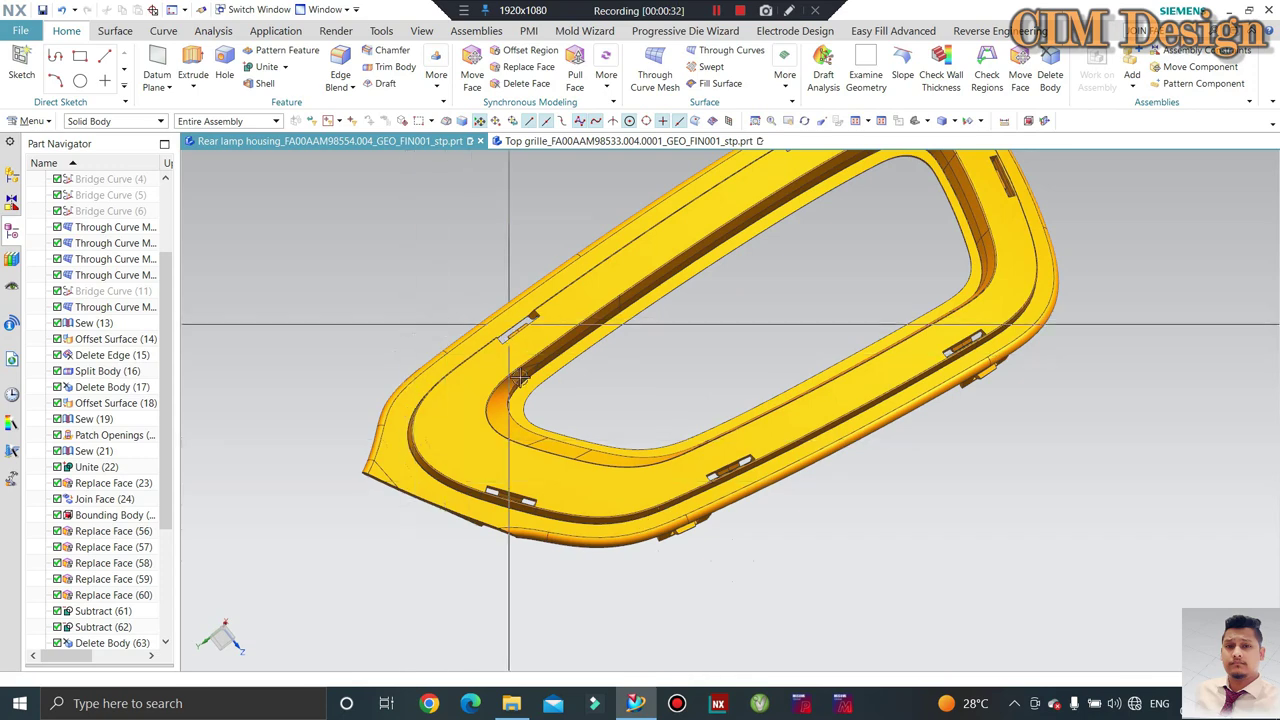
{"action": "scroll", "coordinate": [519, 377], "scroll_direction": "down", "scroll_amount": 3}
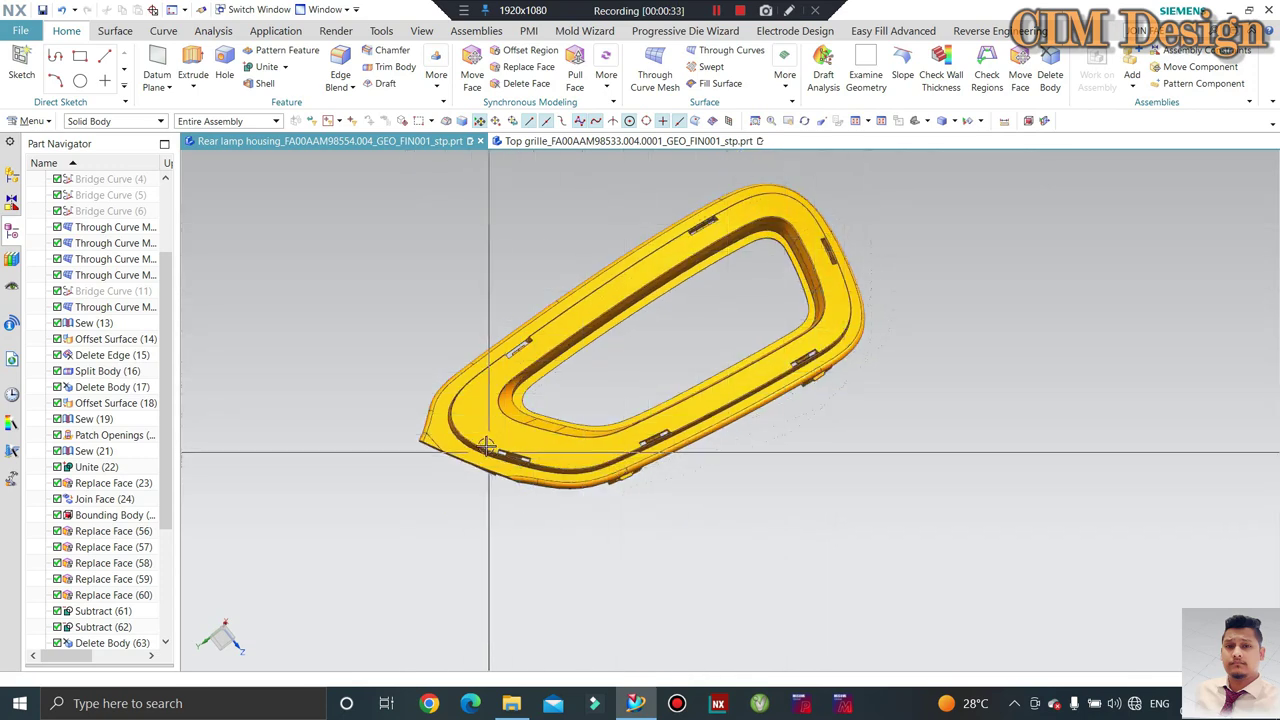
{"action": "mouse_move", "coordinate": [471, 420]}
{"action": "middle_mouse_down"}
{"action": "mouse_move", "coordinate": [434, 249]}
{"action": "mouse_move", "coordinate": [447, 256]}
{"action": "mouse_move", "coordinate": [423, 249]}
{"action": "mouse_move", "coordinate": [458, 271]}
{"action": "middle_mouse_up"}
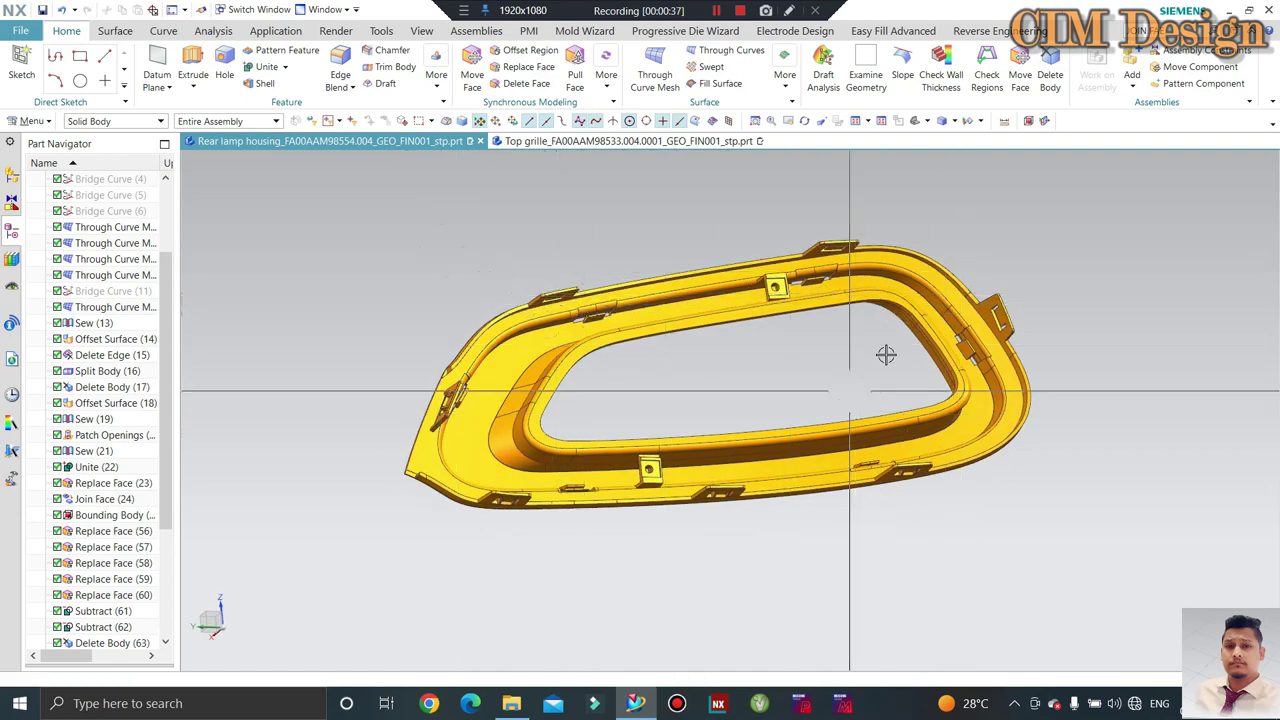
{"action": "mouse_move", "coordinate": [524, 482]}
{"action": "middle_mouse_down"}
{"action": "mouse_move", "coordinate": [634, 477]}
{"action": "mouse_move", "coordinate": [503, 516]}
{"action": "middle_mouse_up"}
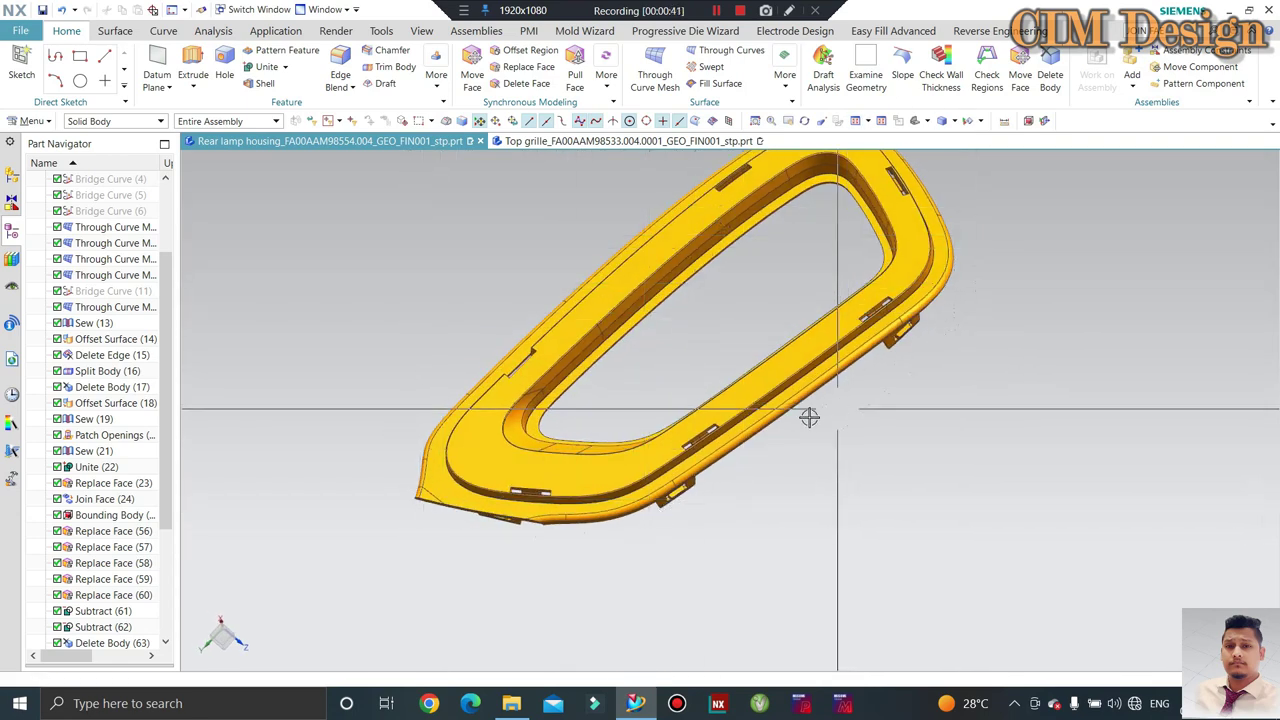
{"action": "mouse_move", "coordinate": [809, 417]}
{"action": "middle_mouse_down"}
{"action": "mouse_move", "coordinate": [657, 386]}
{"action": "mouse_move", "coordinate": [680, 349]}
{"action": "middle_mouse_up"}
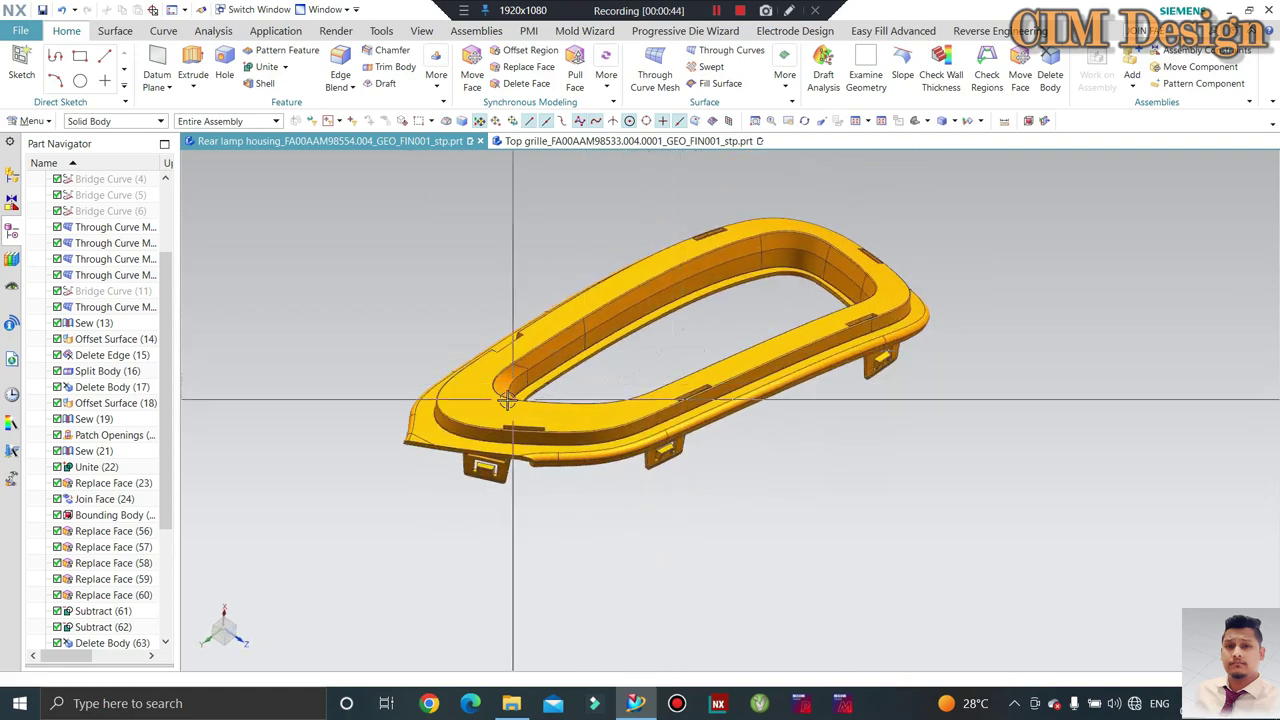
{"action": "middle_click_drag", "start_coordinate": [508, 399], "coordinate": [394, 403]}
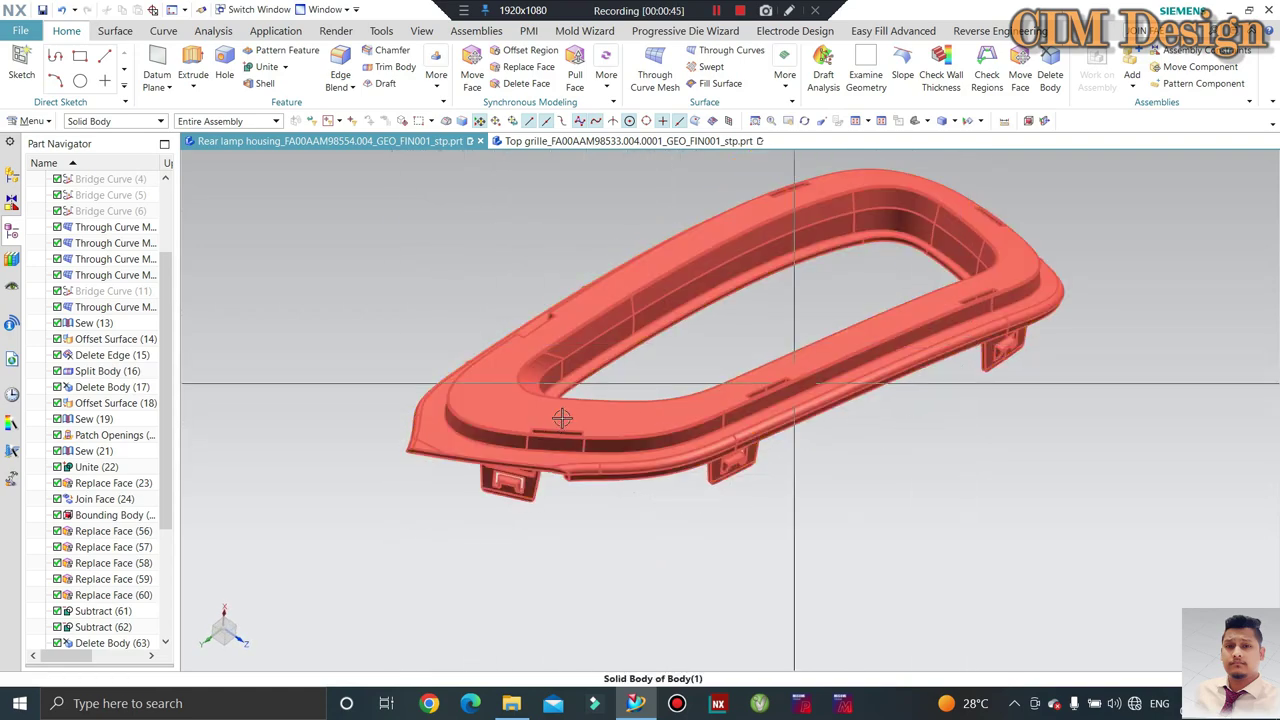
{"action": "mouse_move", "coordinate": [563, 417]}
{"action": "middle_mouse_down"}
{"action": "mouse_move", "coordinate": [749, 397]}
{"action": "mouse_move", "coordinate": [663, 280]}
{"action": "mouse_move", "coordinate": [671, 254]}
{"action": "mouse_move", "coordinate": [843, 277]}
{"action": "middle_mouse_up"}
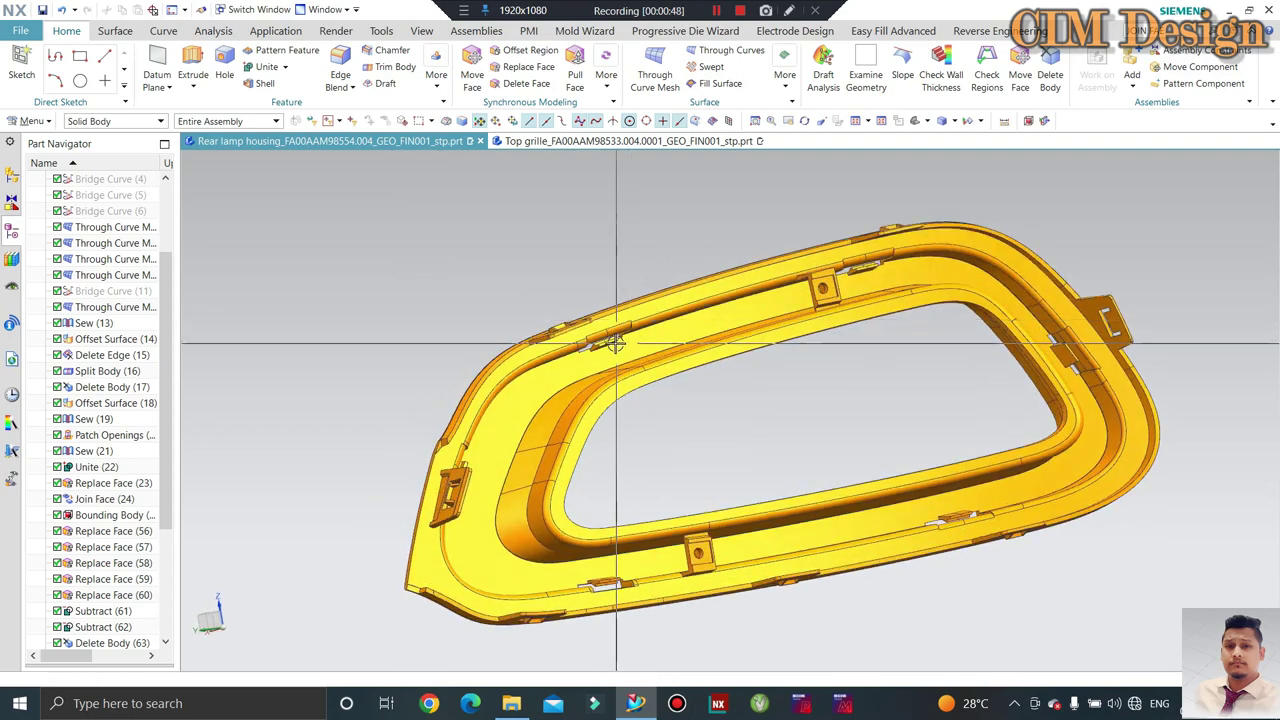
{"action": "scroll", "coordinate": [843, 277], "scroll_direction": "up", "scroll_amount": 3}
{"action": "scroll", "coordinate": [1093, 250], "scroll_direction": "down", "scroll_amount": 1}
{"action": "scroll", "coordinate": [862, 500], "scroll_direction": "down", "scroll_amount": 3}
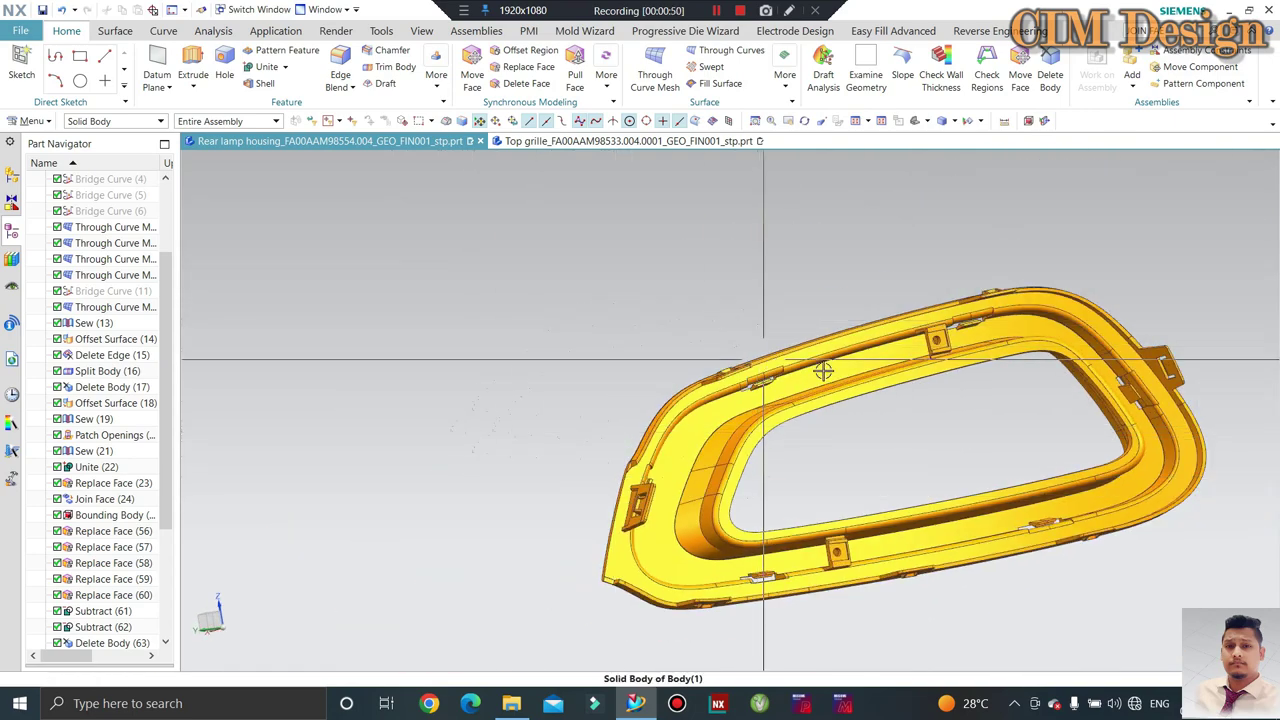
{"action": "middle_click_drag", "start_coordinate": [820, 363], "coordinate": [580, 263]}
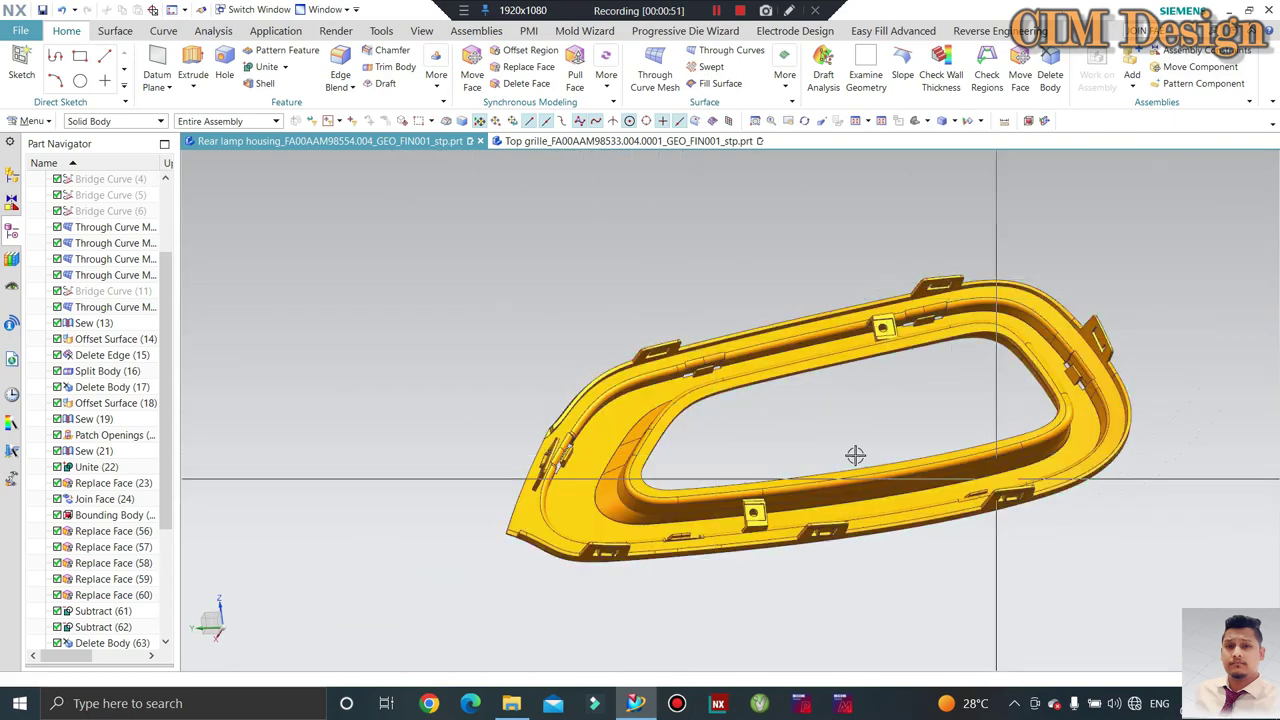
{"action": "scroll", "coordinate": [855, 455], "scroll_direction": "up", "scroll_amount": 2}
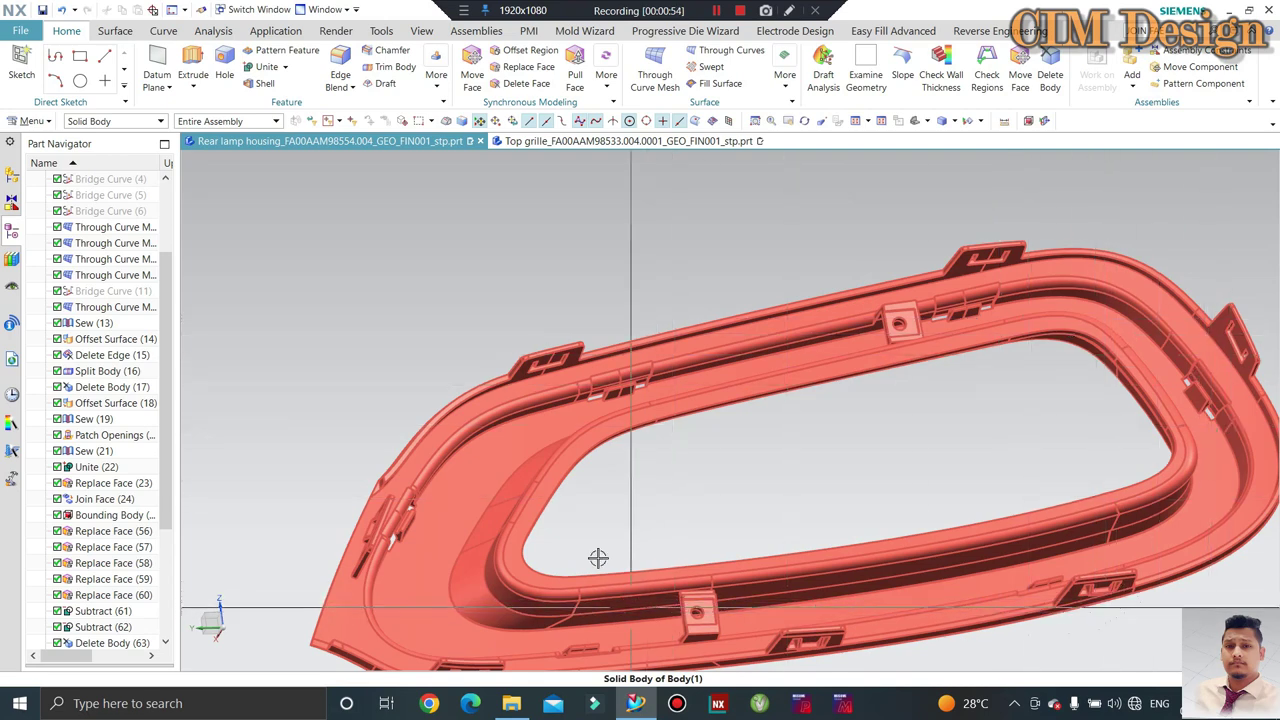
Turn the housing lengthwise and to a corner, zooming closely onto a flange edge.
{"action": "mouse_move", "coordinate": [598, 557]}
{"action": "middle_mouse_down"}
{"action": "mouse_move", "coordinate": [603, 324]}
{"action": "mouse_move", "coordinate": [584, 262]}
{"action": "middle_mouse_up"}
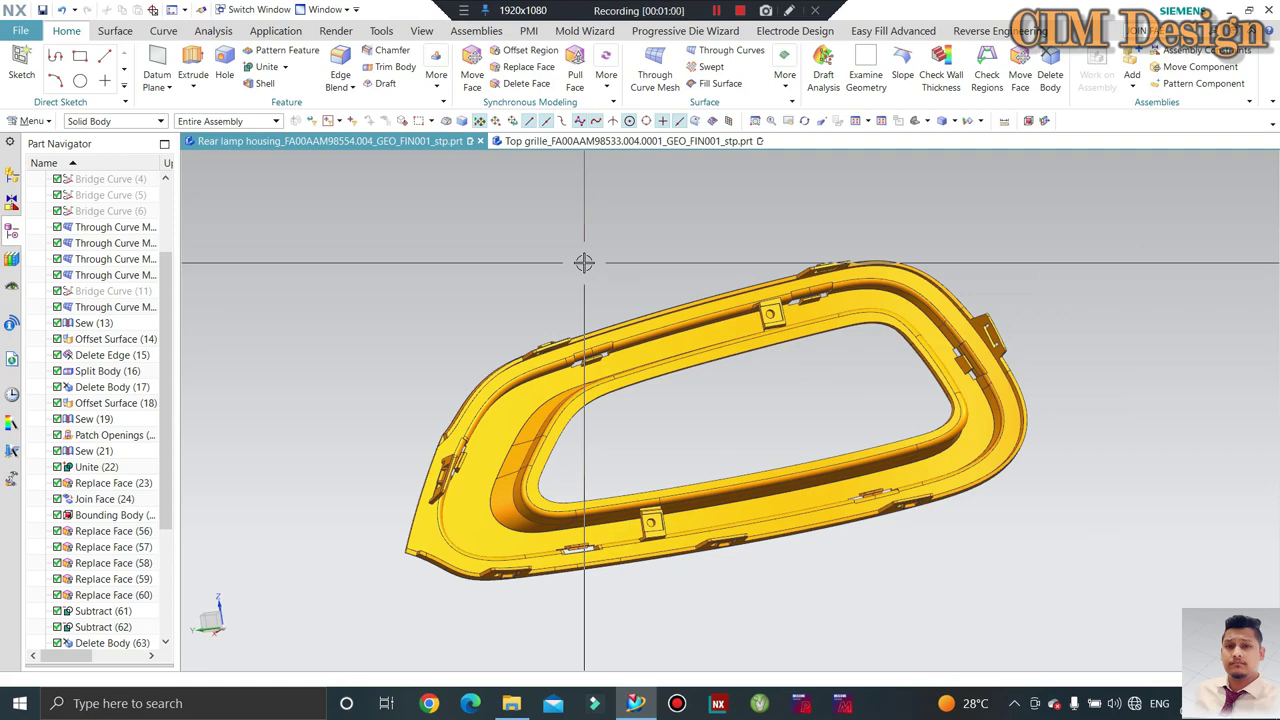
{"action": "mouse_move", "coordinate": [652, 338]}
{"action": "middle_mouse_down"}
{"action": "mouse_move", "coordinate": [589, 318]}
{"action": "mouse_move", "coordinate": [712, 468]}
{"action": "middle_mouse_up"}
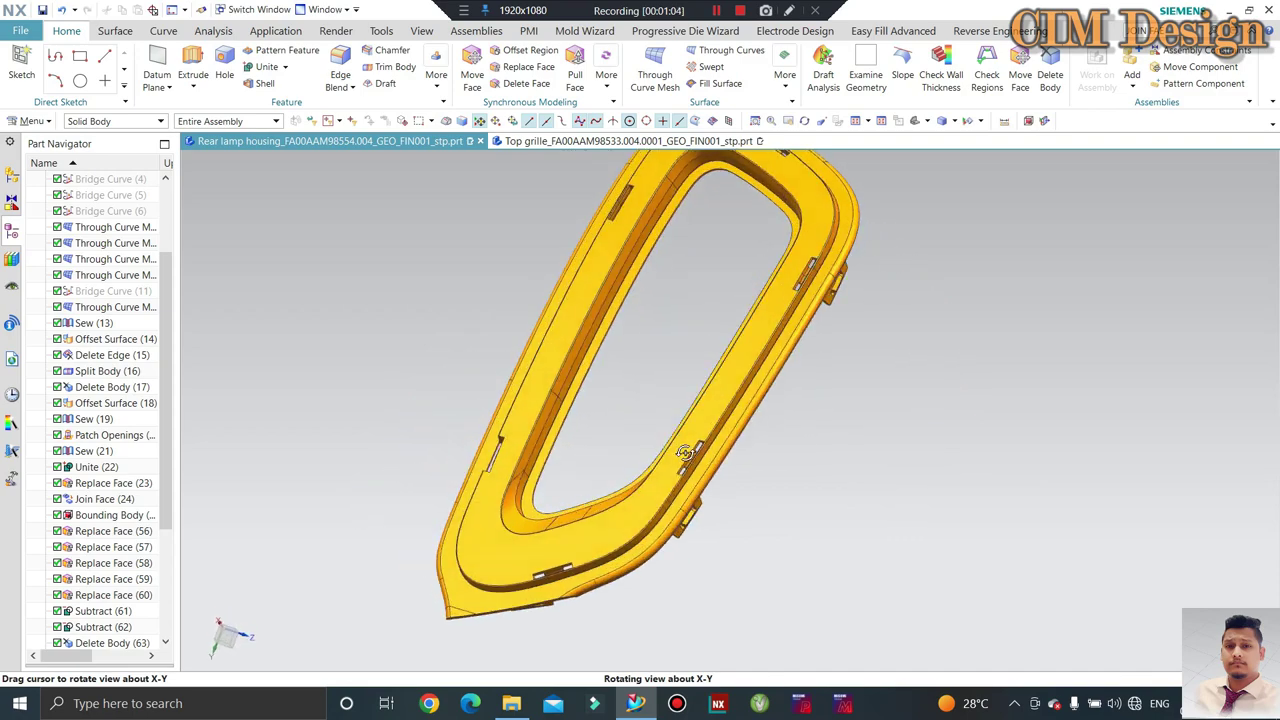
{"action": "scroll", "coordinate": [712, 468], "scroll_direction": "up", "scroll_amount": 5}
{"action": "scroll", "coordinate": [712, 468], "scroll_direction": "down", "scroll_amount": 5}
{"action": "mouse_move", "coordinate": [611, 426]}
{"action": "middle_mouse_down"}
{"action": "mouse_move", "coordinate": [596, 350]}
{"action": "mouse_move", "coordinate": [694, 351]}
{"action": "middle_mouse_up"}
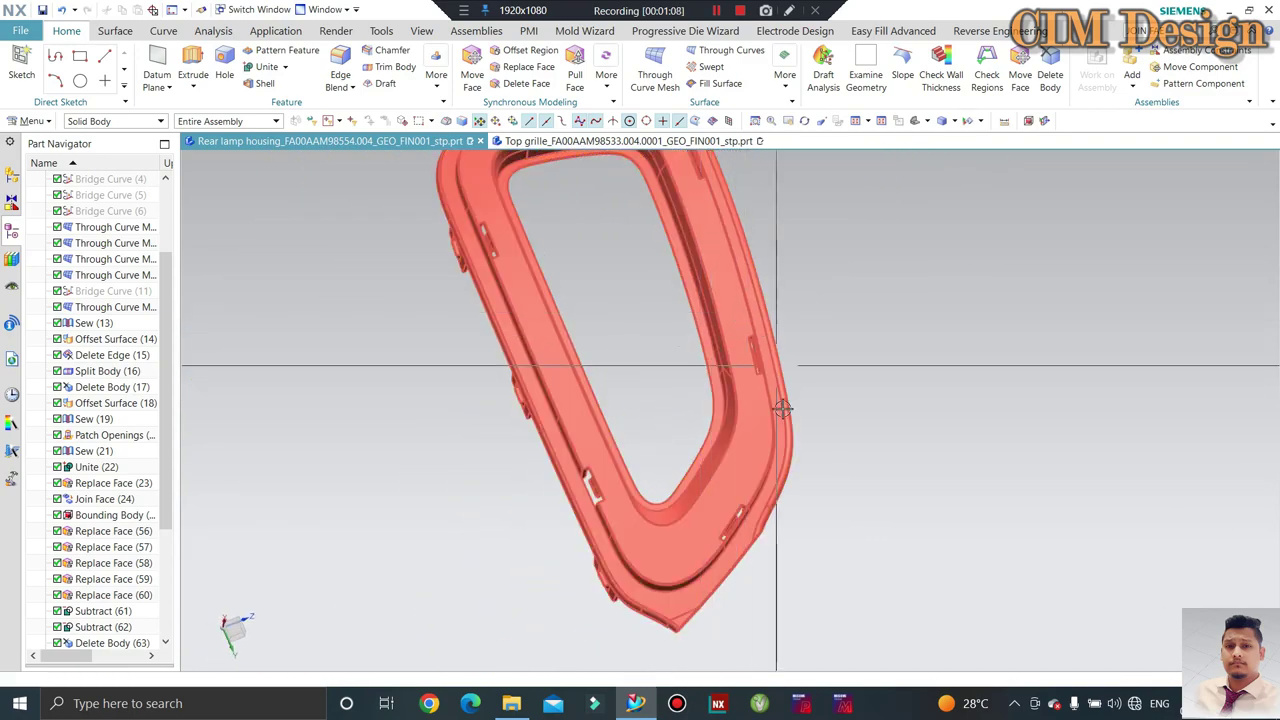
{"action": "middle_click_drag", "start_coordinate": [720, 408], "coordinate": [586, 374]}
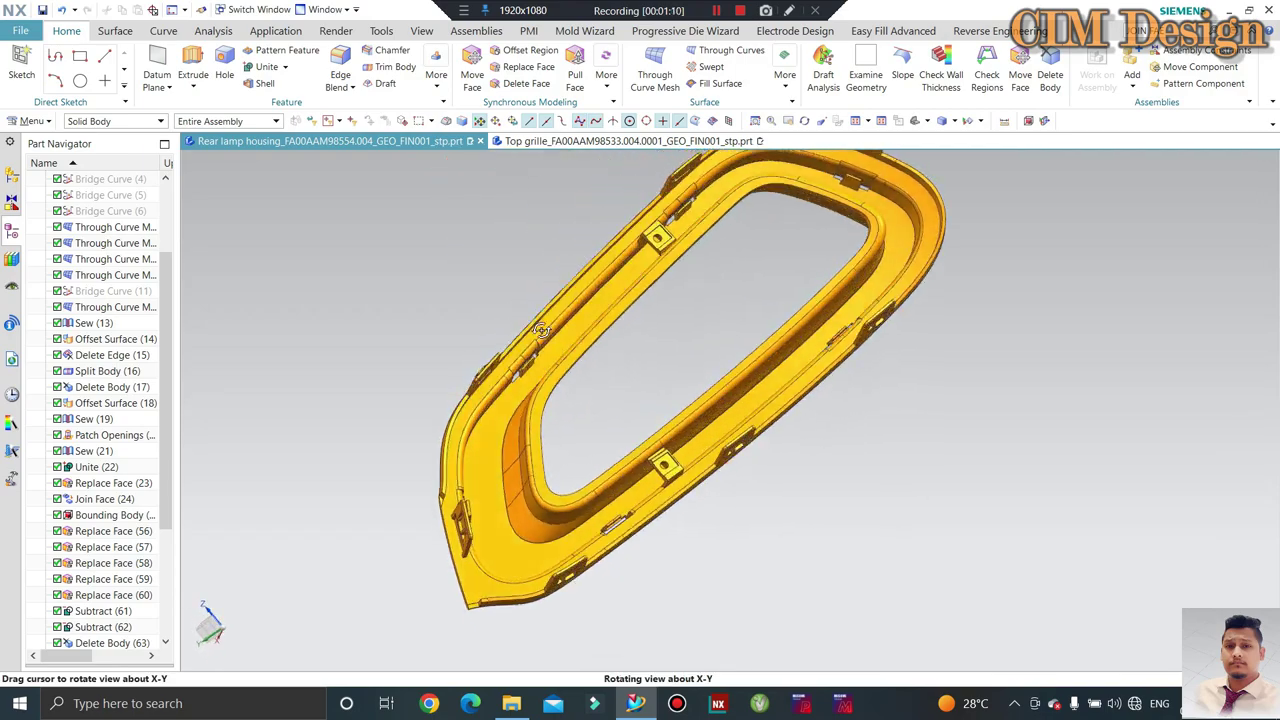
{"action": "scroll", "coordinate": [523, 374], "scroll_direction": "up", "scroll_amount": 3}
{"action": "scroll", "coordinate": [489, 283], "scroll_direction": "down", "scroll_amount": 3}
{"action": "mouse_move", "coordinate": [489, 283]}
{"action": "middle_mouse_down"}
{"action": "mouse_move", "coordinate": [575, 298]}
{"action": "mouse_move", "coordinate": [526, 380]}
{"action": "middle_mouse_up"}
{"action": "scroll", "coordinate": [575, 298], "scroll_direction": "up", "scroll_amount": 3}
{"action": "scroll", "coordinate": [575, 298], "scroll_direction": "up", "scroll_amount": 3}
{"action": "scroll", "coordinate": [575, 298], "scroll_direction": "up", "scroll_amount": 2}
{"action": "scroll", "coordinate": [575, 298], "scroll_direction": "down", "scroll_amount": 3}
{"action": "scroll", "coordinate": [526, 380], "scroll_direction": "up", "scroll_amount": 3}
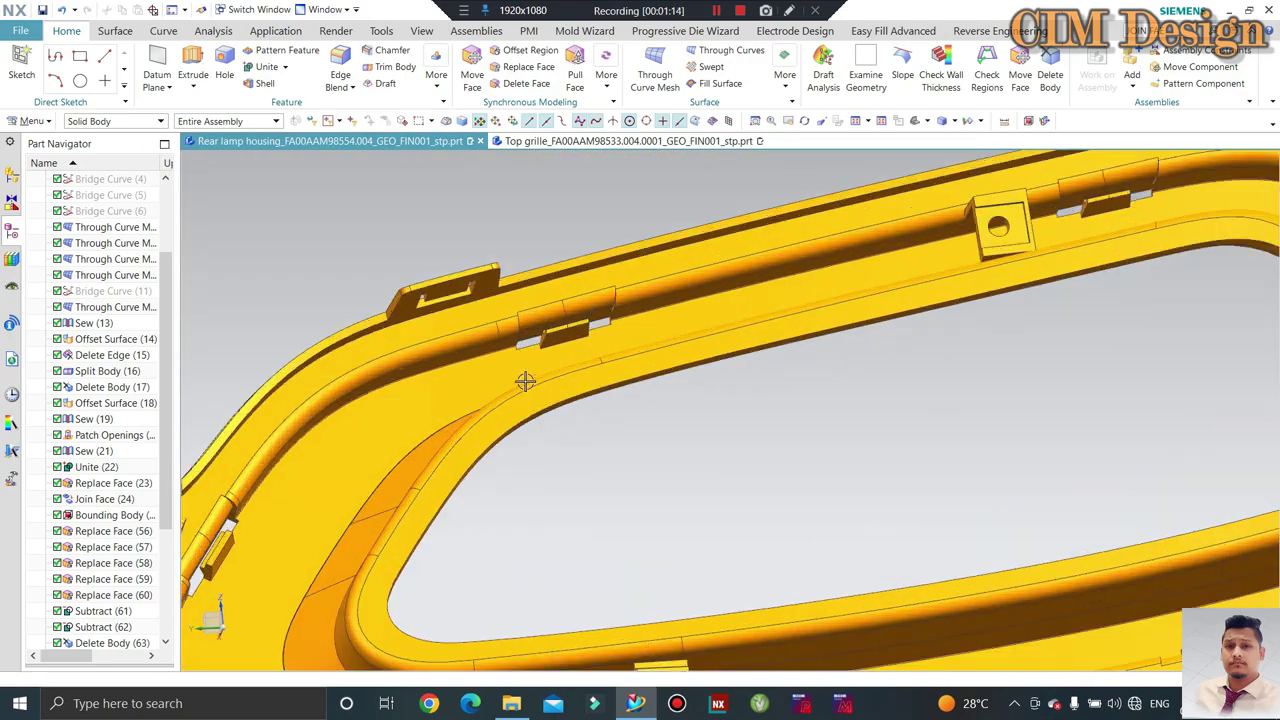
{"action": "scroll", "coordinate": [616, 305], "scroll_direction": "down", "scroll_amount": 3}
{"action": "mouse_move", "coordinate": [616, 305]}
{"action": "middle_mouse_down"}
{"action": "mouse_move", "coordinate": [693, 443]}
{"action": "mouse_move", "coordinate": [600, 340]}
{"action": "middle_mouse_up"}
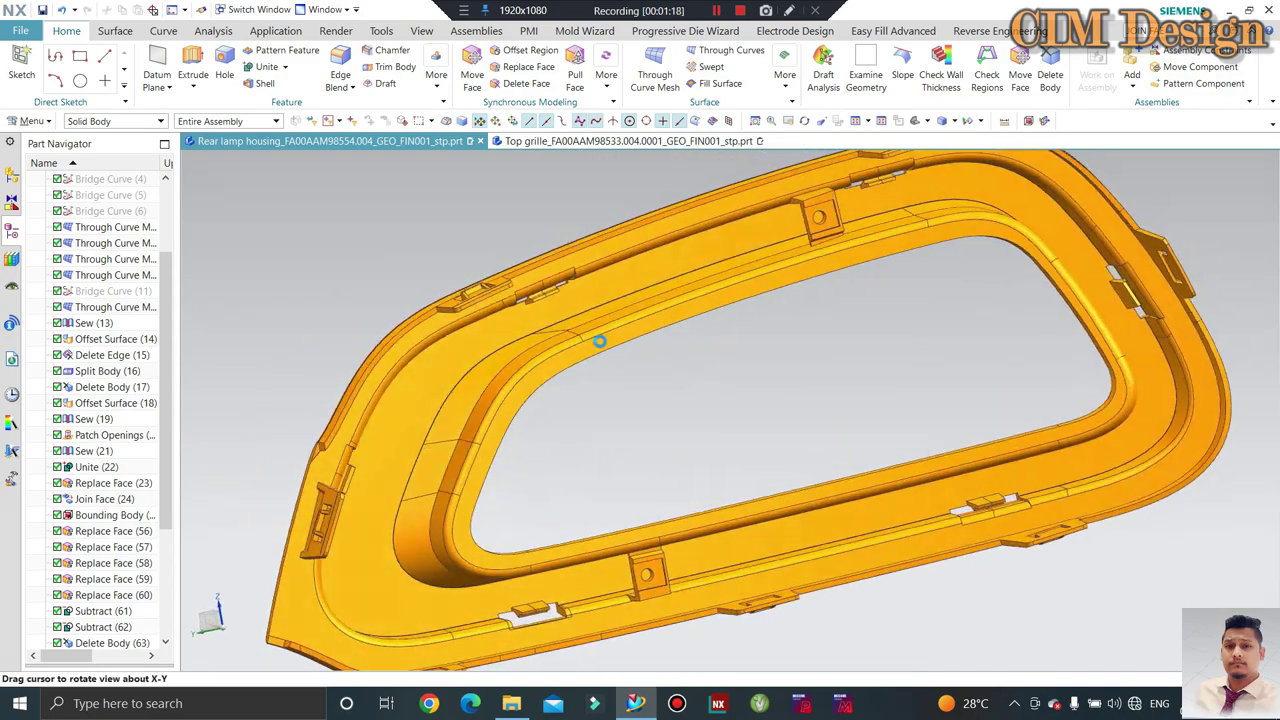
{"action": "scroll", "coordinate": [629, 389], "scroll_direction": "up", "scroll_amount": 2}
{"action": "scroll", "coordinate": [630, 386], "scroll_direction": "down", "scroll_amount": 1}
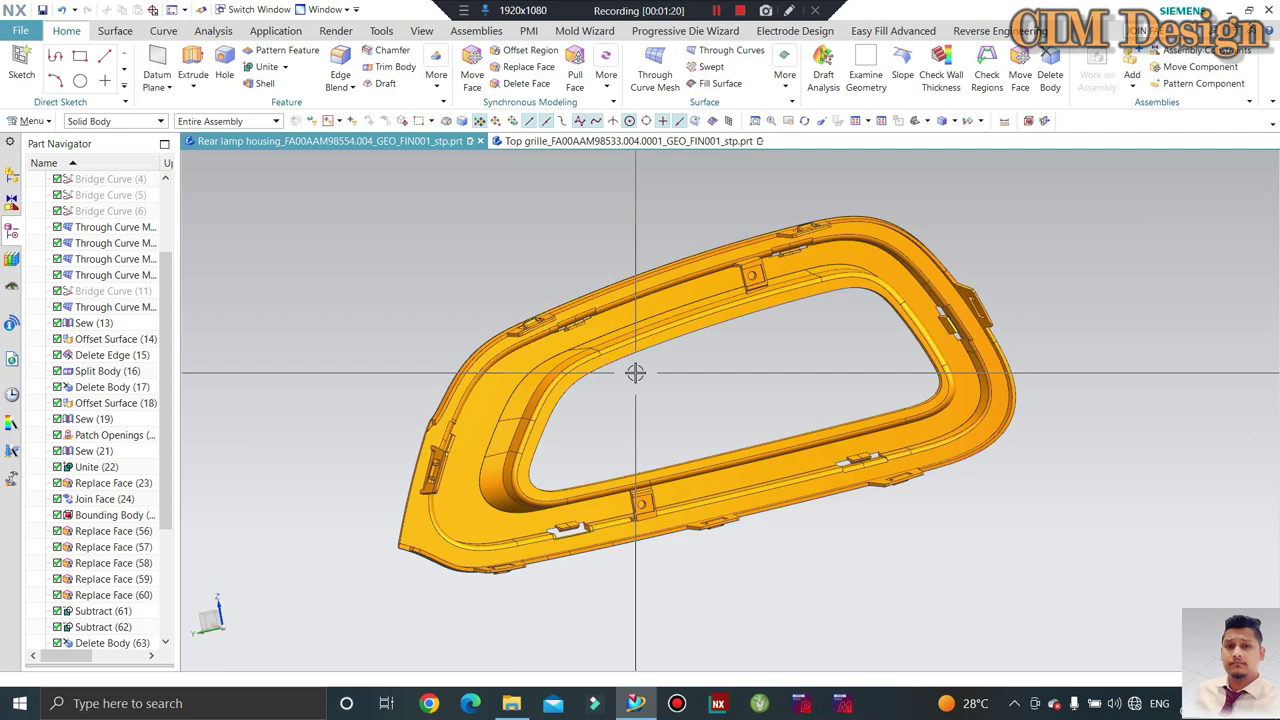
{"action": "middle_click_drag", "start_coordinate": [629, 356], "coordinate": [608, 342]}
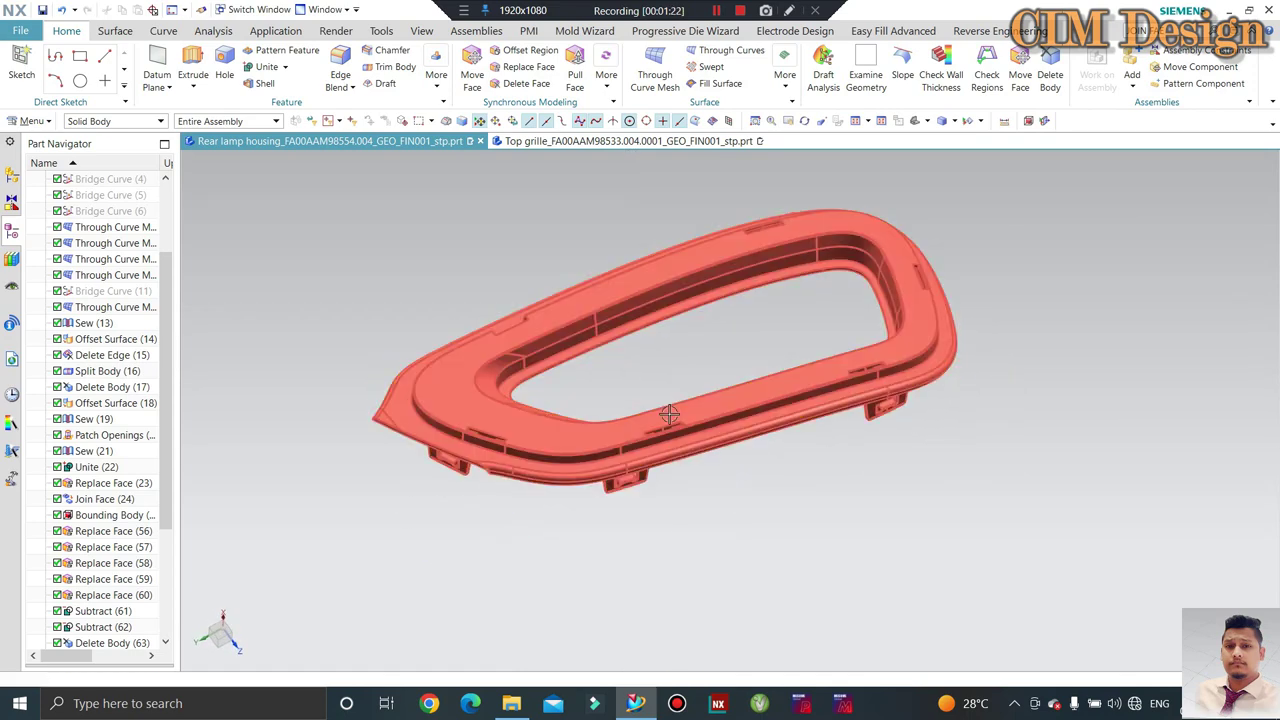
{"action": "middle_click_drag", "start_coordinate": [541, 297], "coordinate": [534, 289]}
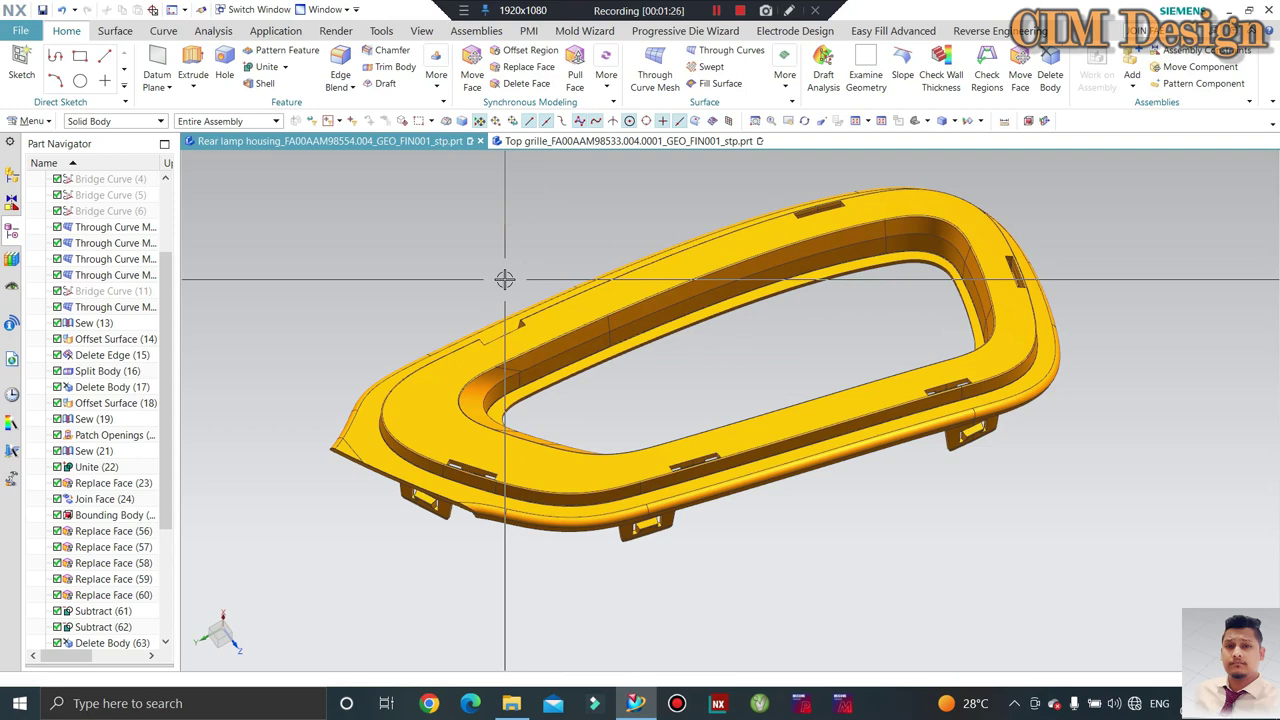
{"action": "middle_click_drag", "start_coordinate": [508, 253], "coordinate": [641, 289]}
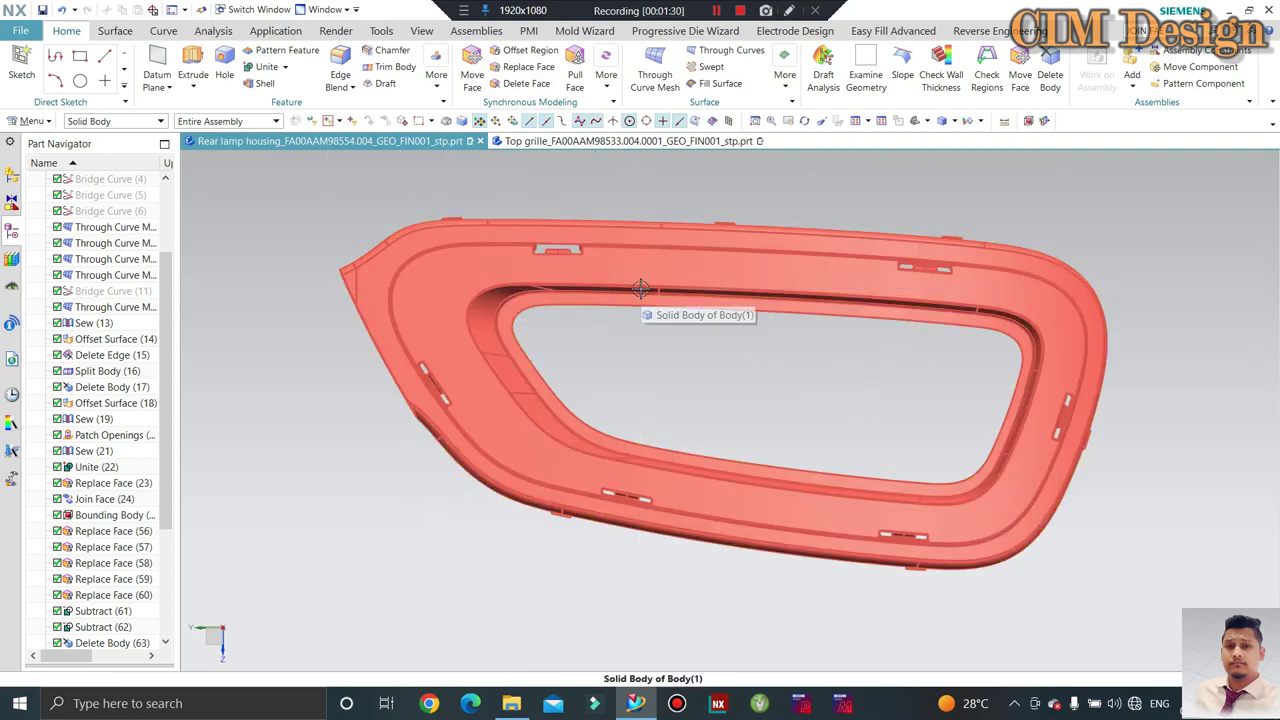
{"action": "middle_click_drag", "start_coordinate": [694, 337], "coordinate": [723, 313]}
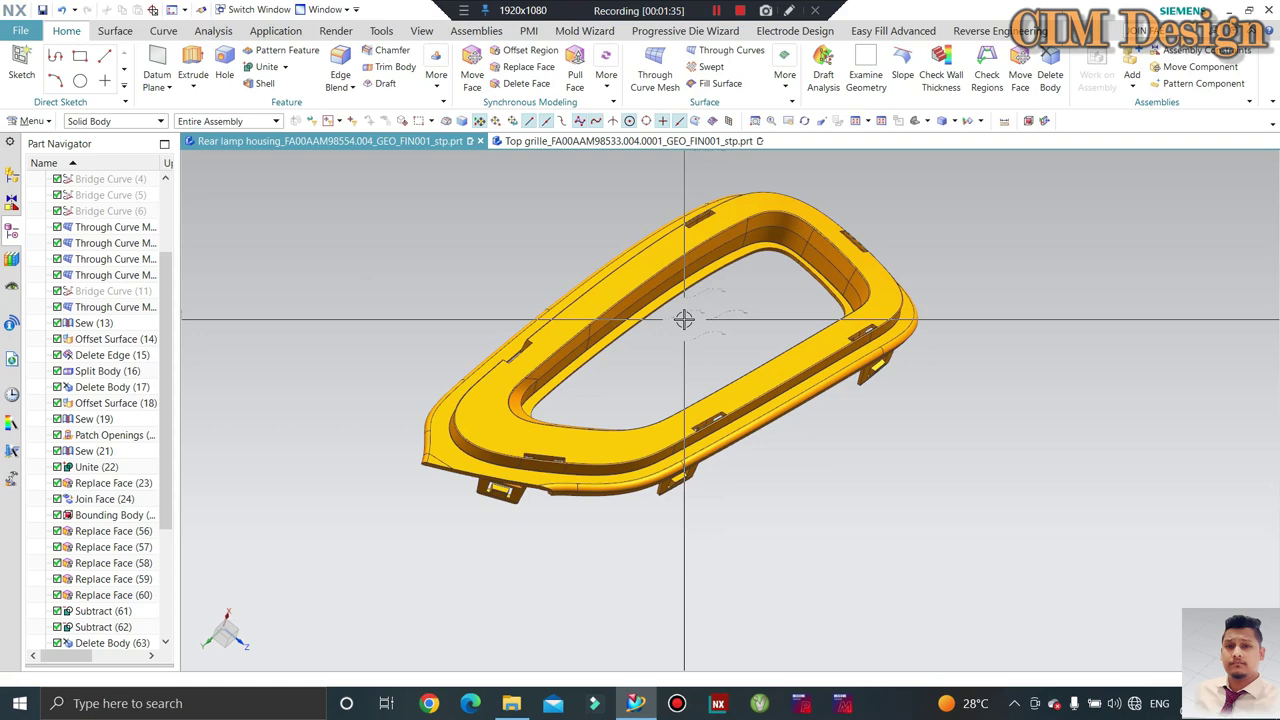
{"action": "mouse_move", "coordinate": [662, 341]}
{"action": "middle_mouse_down"}
{"action": "mouse_move", "coordinate": [651, 386]}
{"action": "mouse_move", "coordinate": [741, 375]}
{"action": "mouse_move", "coordinate": [633, 206]}
{"action": "middle_mouse_up"}
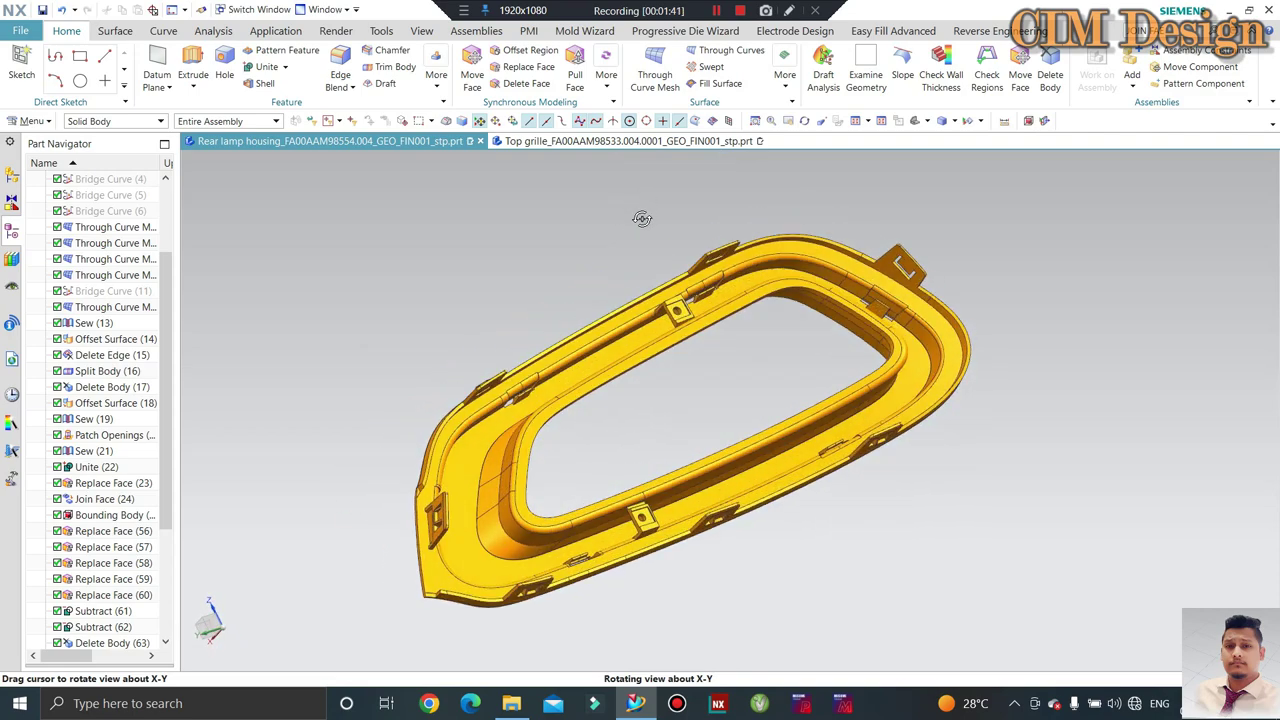
{"action": "middle_click_drag", "start_coordinate": [677, 420], "coordinate": [729, 366]}
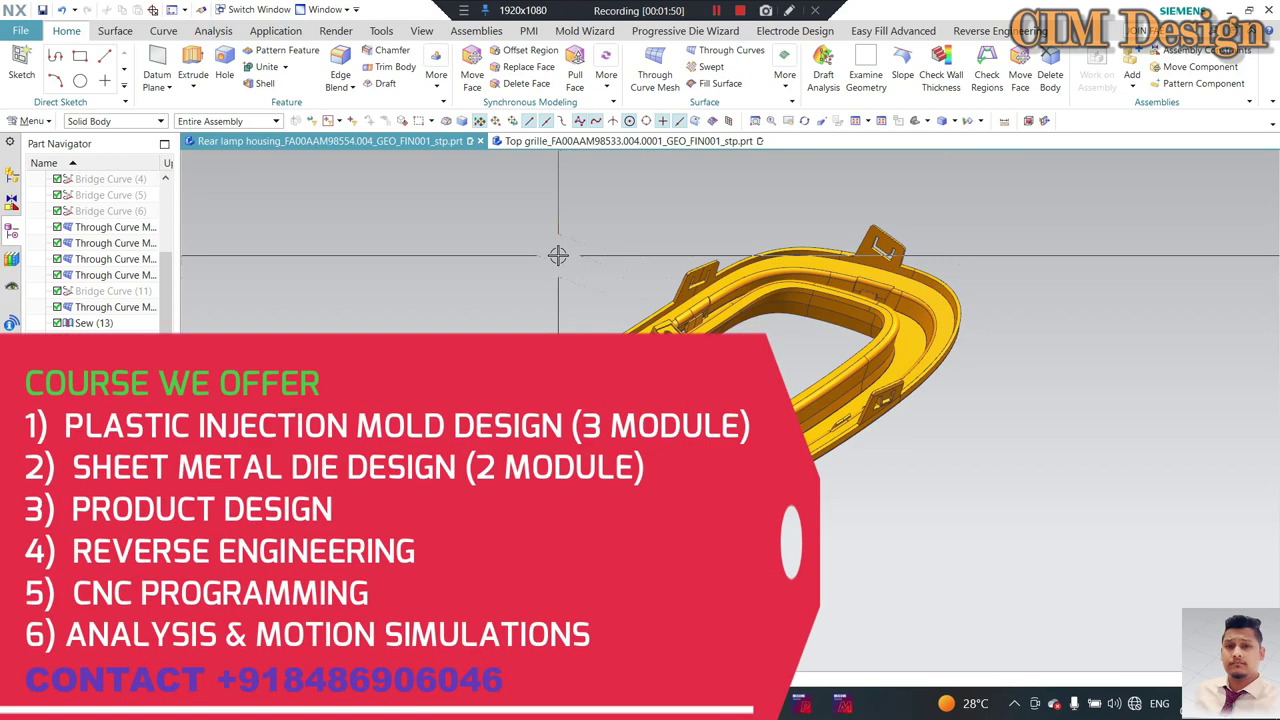
{"action": "middle_click_drag", "start_coordinate": [633, 266], "coordinate": [1047, 357]}
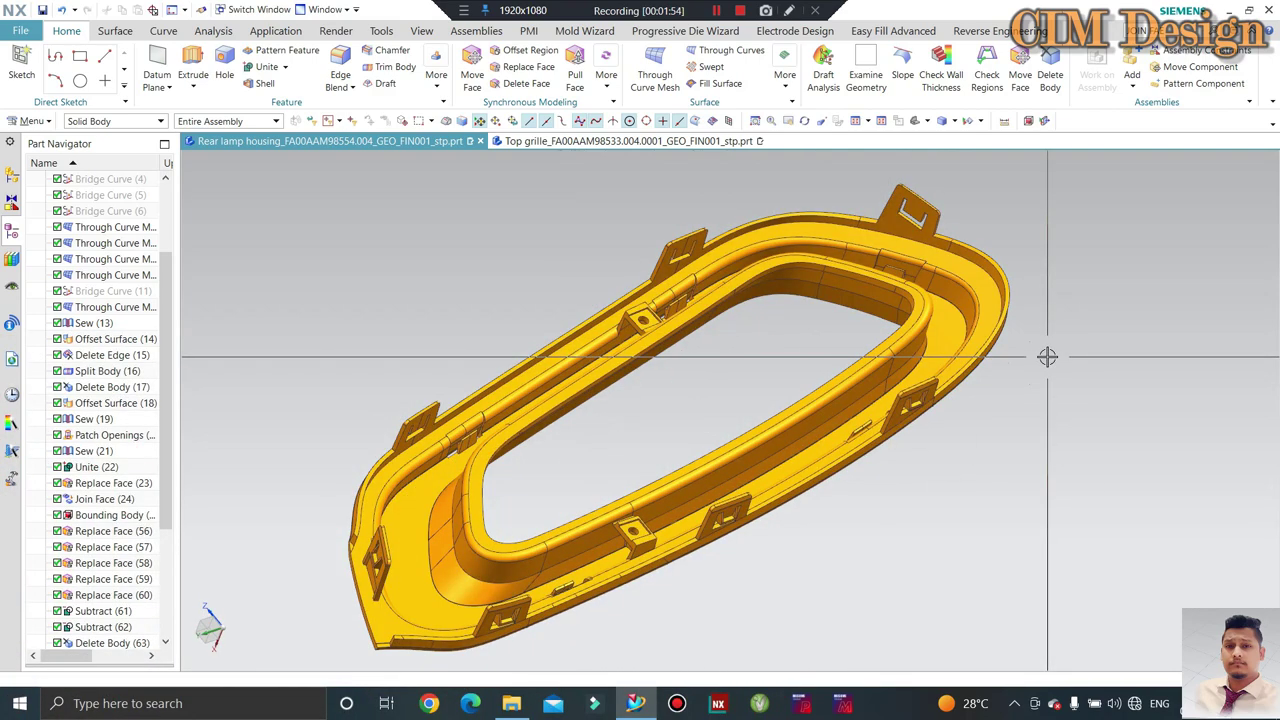
{"action": "middle_click_drag", "start_coordinate": [1047, 357], "coordinate": [1087, 342]}
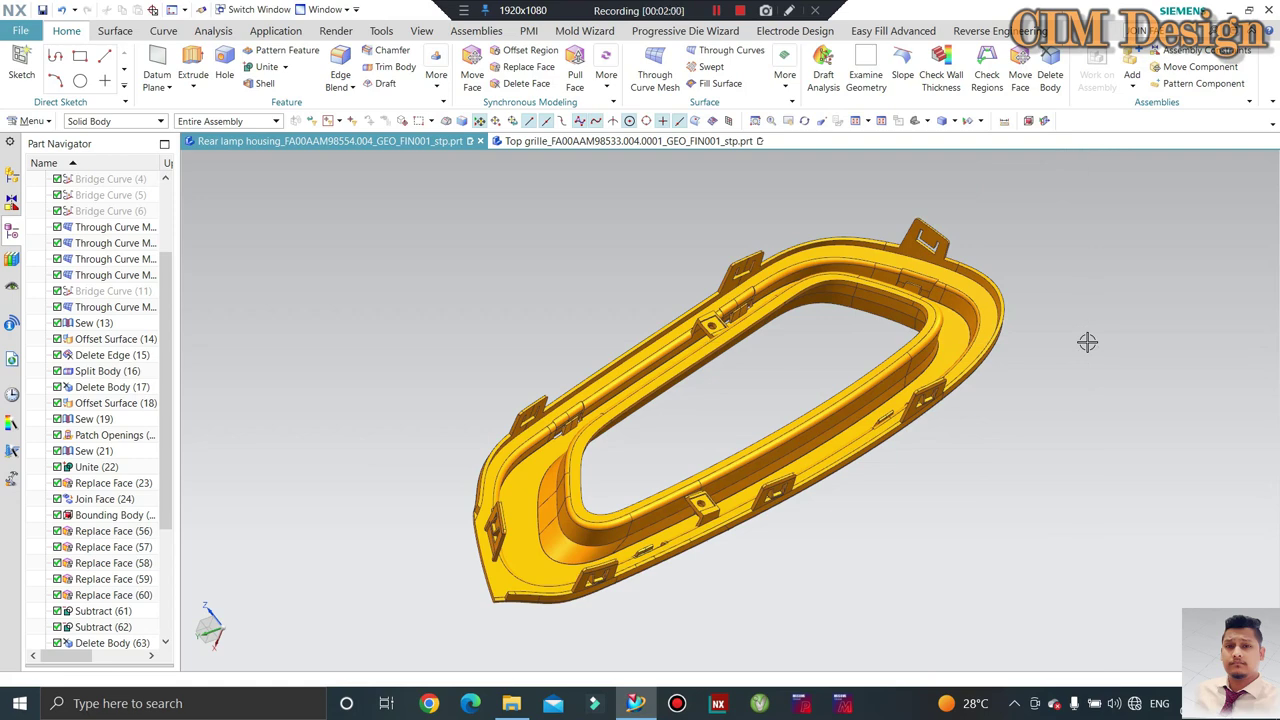
{"action": "mouse_move", "coordinate": [934, 467]}
{"action": "middle_mouse_down"}
{"action": "mouse_move", "coordinate": [891, 431]}
{"action": "mouse_move", "coordinate": [909, 450]}
{"action": "middle_mouse_up"}
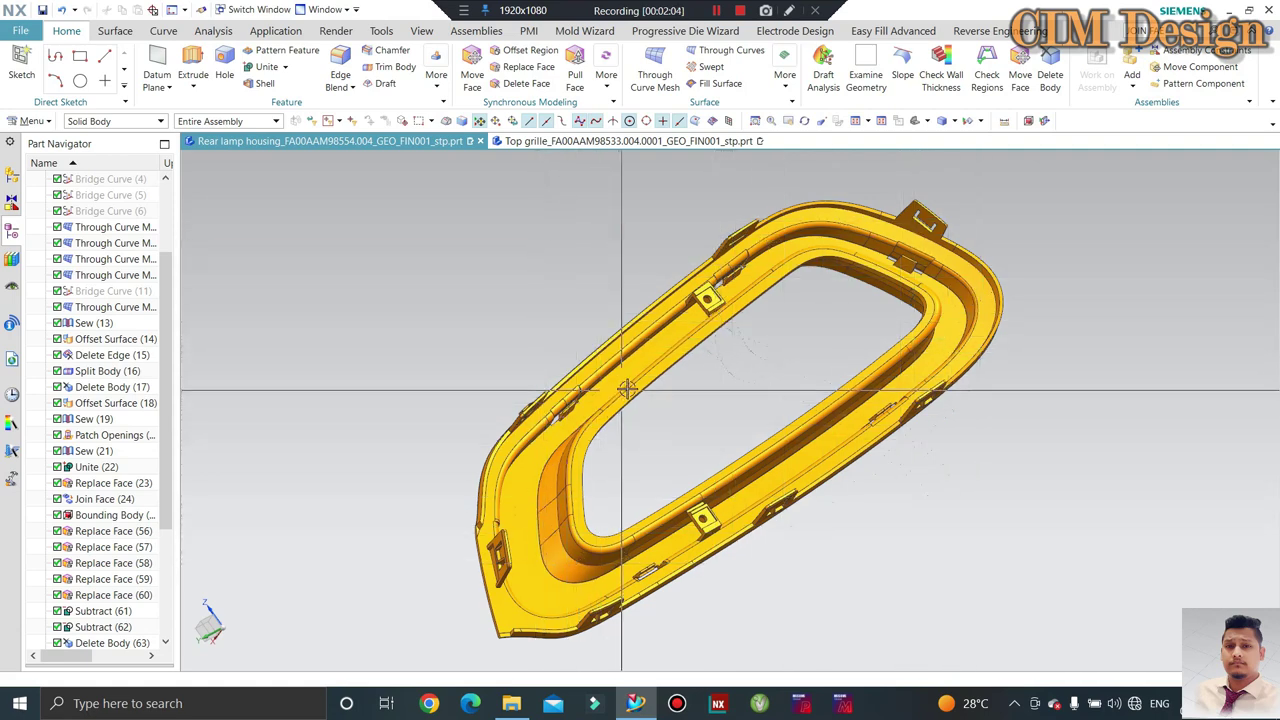
{"action": "middle_click_drag", "start_coordinate": [626, 389], "coordinate": [640, 467]}
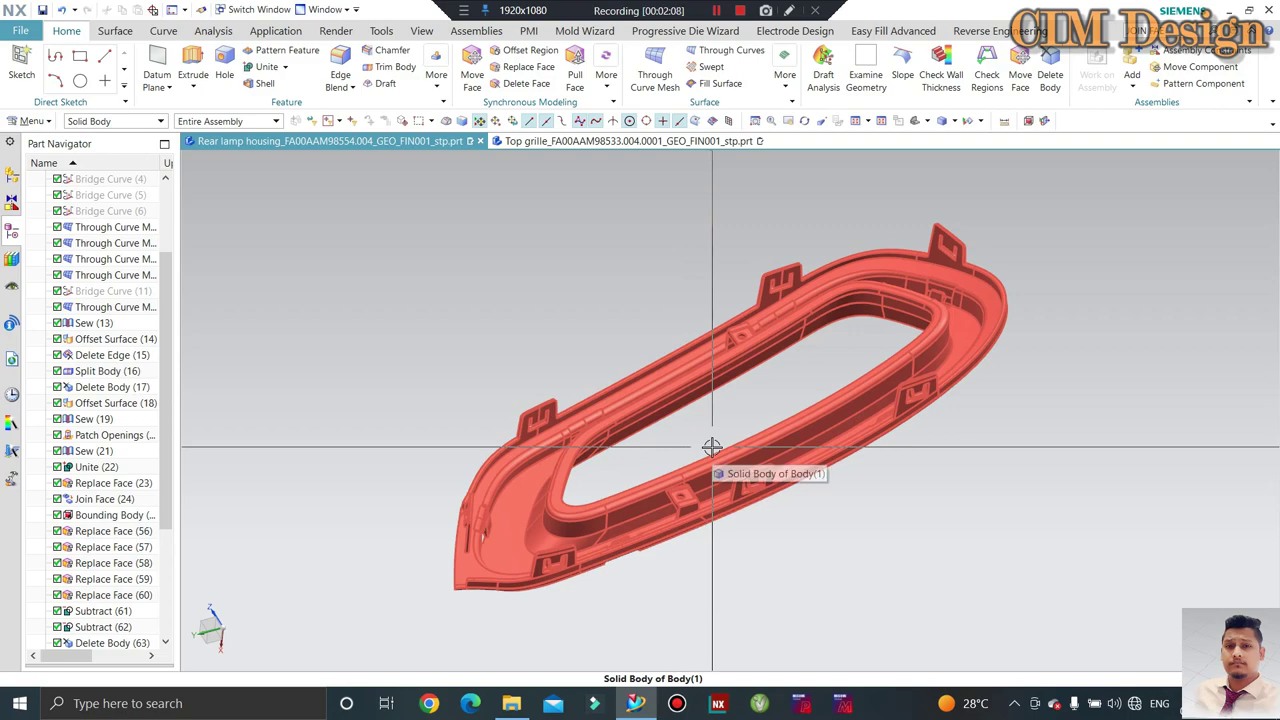
{"action": "mouse_move", "coordinate": [712, 447]}
{"action": "middle_mouse_down"}
{"action": "mouse_move", "coordinate": [630, 333]}
{"action": "mouse_move", "coordinate": [712, 470]}
{"action": "mouse_move", "coordinate": [740, 428]}
{"action": "middle_mouse_up"}
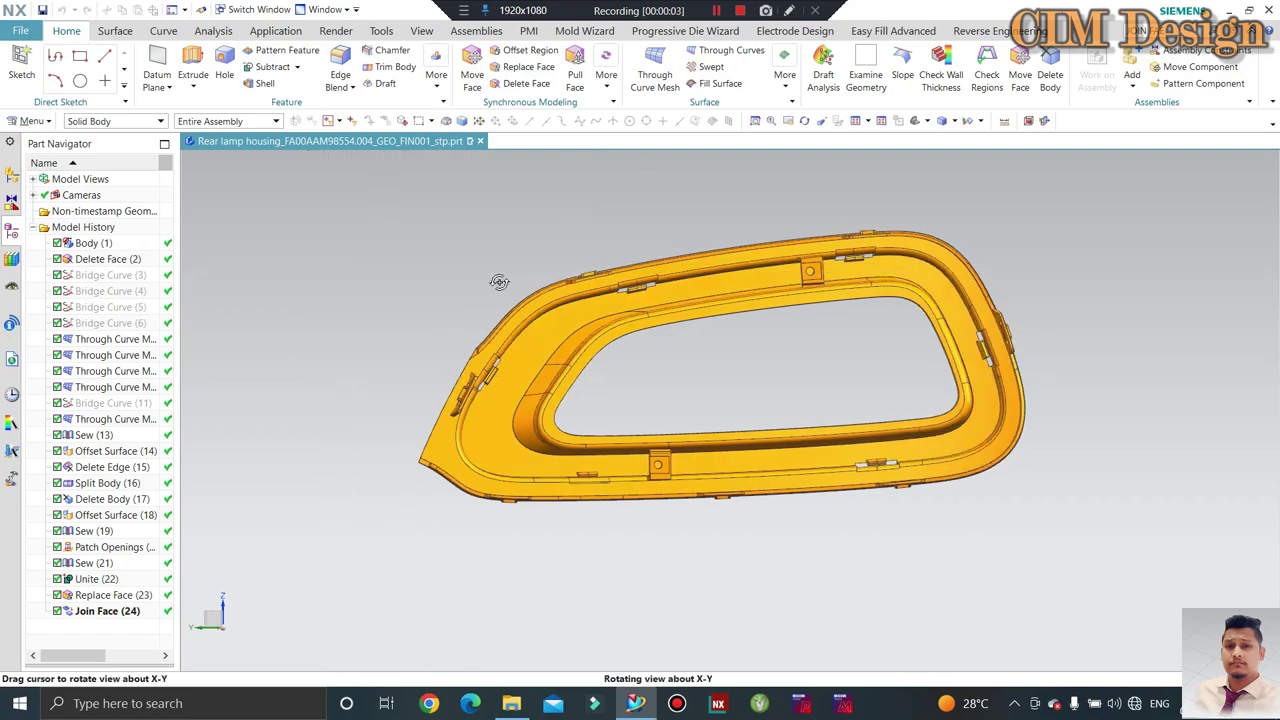
Orbit the Join Face (24) housing to a flatter view and zoom in and out on it.
{"action": "middle_click_drag", "start_coordinate": [419, 280], "coordinate": [480, 285]}
{"action": "scroll", "coordinate": [537, 461], "scroll_direction": "up", "scroll_amount": 5}
{"action": "mouse_move", "coordinate": [537, 461]}
{"action": "middle_mouse_down"}
{"action": "mouse_move", "coordinate": [543, 483]}
{"action": "mouse_move", "coordinate": [649, 349]}
{"action": "mouse_move", "coordinate": [543, 251]}
{"action": "mouse_move", "coordinate": [610, 270]}
{"action": "mouse_move", "coordinate": [643, 363]}
{"action": "middle_mouse_up"}
{"action": "scroll", "coordinate": [543, 483], "scroll_direction": "down", "scroll_amount": 5}
{"action": "scroll", "coordinate": [649, 349], "scroll_direction": "up", "scroll_amount": 5}
{"action": "scroll", "coordinate": [649, 349], "scroll_direction": "up", "scroll_amount": 2}
{"action": "scroll", "coordinate": [625, 330], "scroll_direction": "down", "scroll_amount": 4}
{"action": "scroll", "coordinate": [625, 240], "scroll_direction": "up", "scroll_amount": 5}
{"action": "scroll", "coordinate": [617, 285], "scroll_direction": "down", "scroll_amount": 3}
{"action": "scroll", "coordinate": [610, 270], "scroll_direction": "up", "scroll_amount": 2}
{"action": "scroll", "coordinate": [643, 363], "scroll_direction": "down", "scroll_amount": 3}
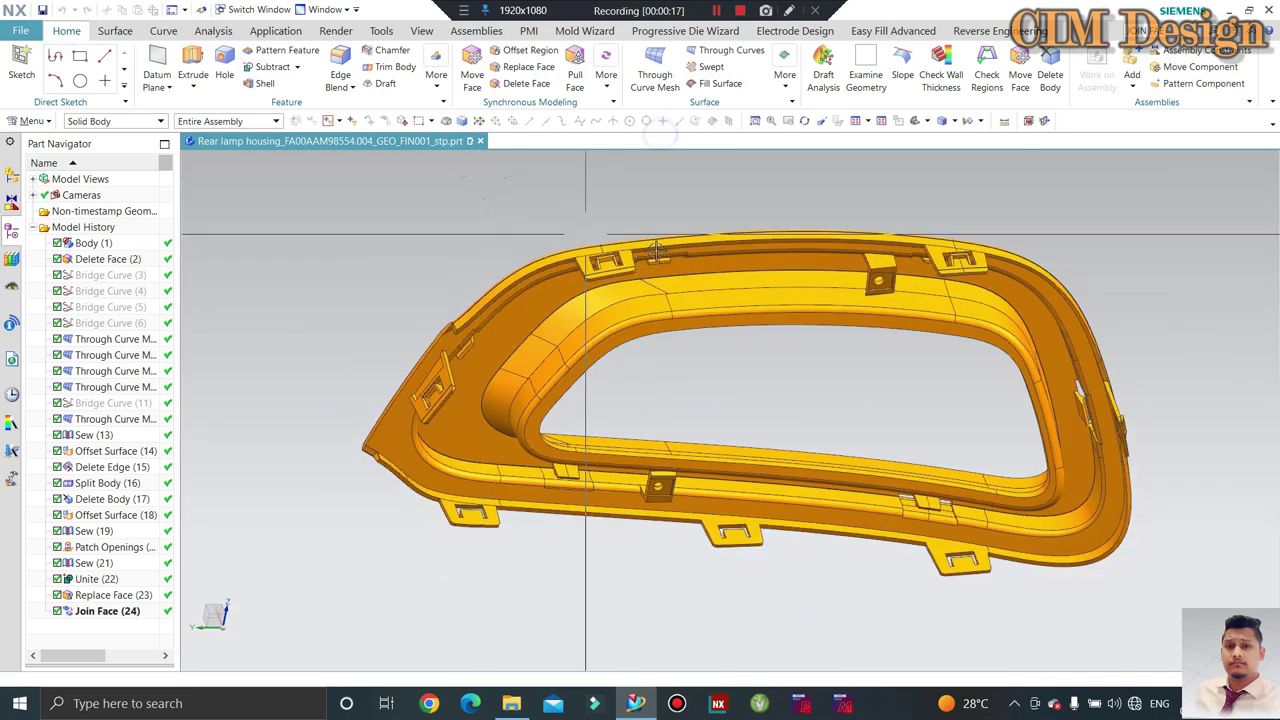
{"action": "scroll", "coordinate": [656, 250], "scroll_direction": "up", "scroll_amount": 2}
Look down onto the rim, then inspect the underside tabs and side clips.
{"action": "middle_click_drag", "start_coordinate": [588, 237], "coordinate": [1028, 291]}
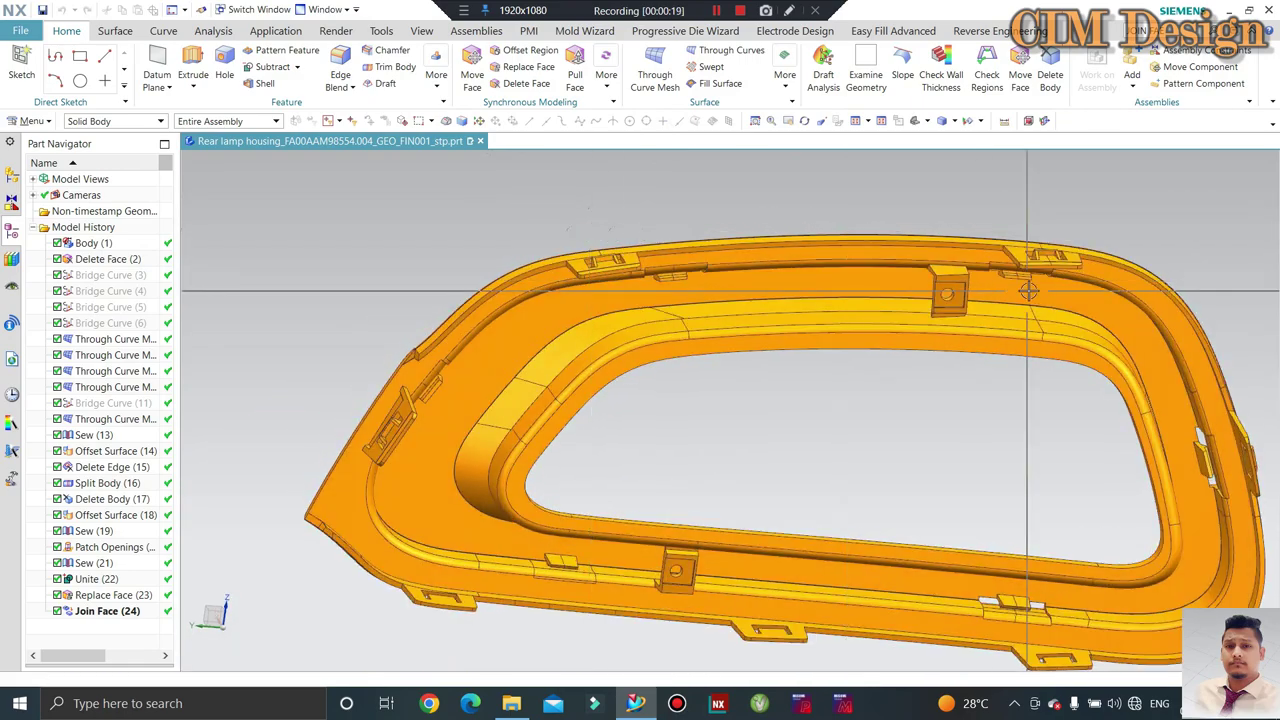
{"action": "scroll", "coordinate": [1028, 291], "scroll_direction": "down", "scroll_amount": 2}
{"action": "scroll", "coordinate": [729, 330], "scroll_direction": "up", "scroll_amount": 3}
{"action": "mouse_move", "coordinate": [469, 243]}
{"action": "middle_mouse_down"}
{"action": "mouse_move", "coordinate": [437, 229]}
{"action": "mouse_move", "coordinate": [957, 309]}
{"action": "middle_mouse_up"}
{"action": "scroll", "coordinate": [749, 290], "scroll_direction": "down", "scroll_amount": 3}
{"action": "middle_click_drag", "start_coordinate": [749, 290], "coordinate": [710, 404]}
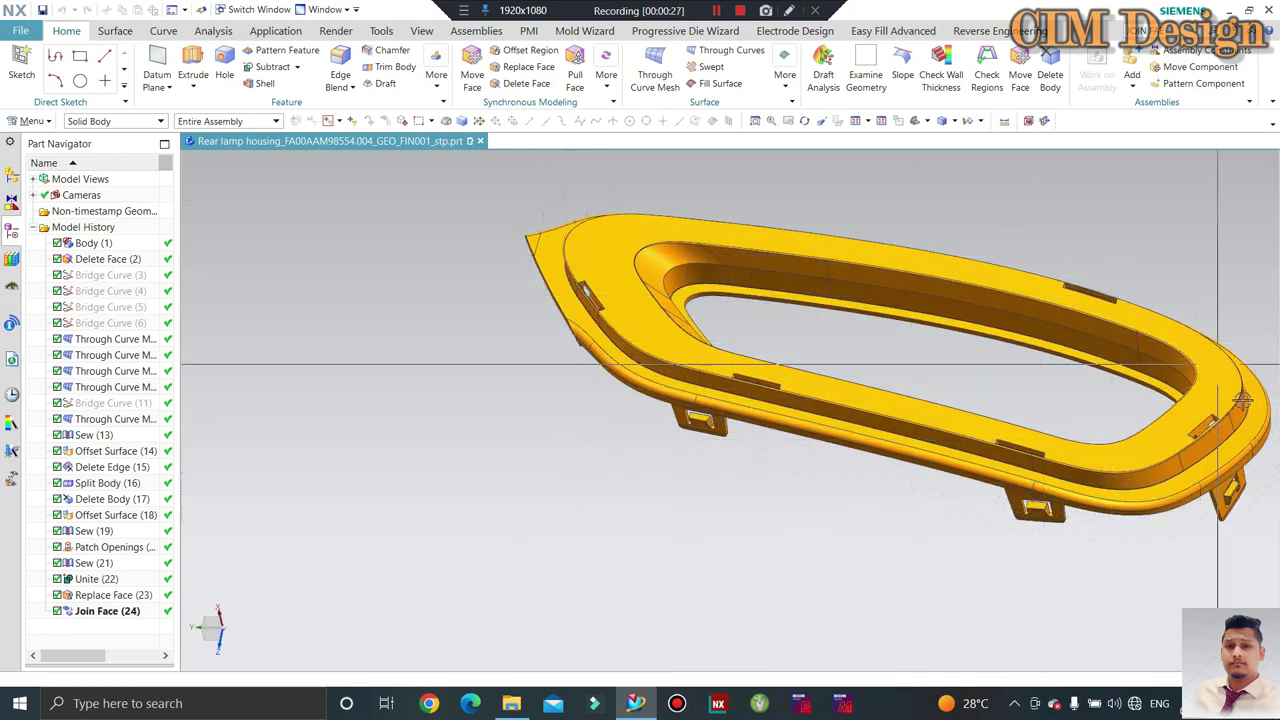
{"action": "mouse_move", "coordinate": [674, 441]}
{"action": "middle_mouse_down"}
{"action": "mouse_move", "coordinate": [563, 366]}
{"action": "mouse_move", "coordinate": [592, 345]}
{"action": "mouse_move", "coordinate": [563, 277]}
{"action": "mouse_move", "coordinate": [380, 243]}
{"action": "middle_mouse_up"}
{"action": "scroll", "coordinate": [592, 345], "scroll_direction": "up", "scroll_amount": 3}
{"action": "scroll", "coordinate": [440, 251], "scroll_direction": "down", "scroll_amount": 3}
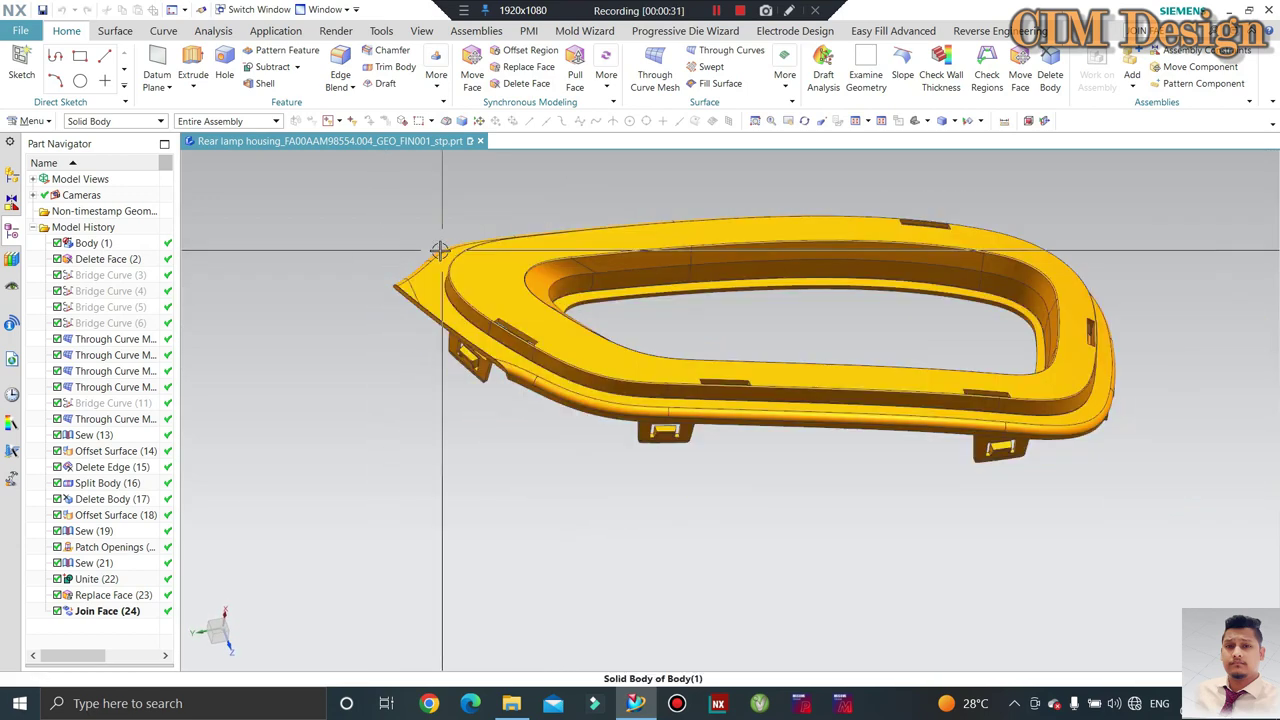
{"action": "scroll", "coordinate": [432, 272], "scroll_direction": "up", "scroll_amount": 1}
{"action": "scroll", "coordinate": [310, 300], "scroll_direction": "up", "scroll_amount": 3}
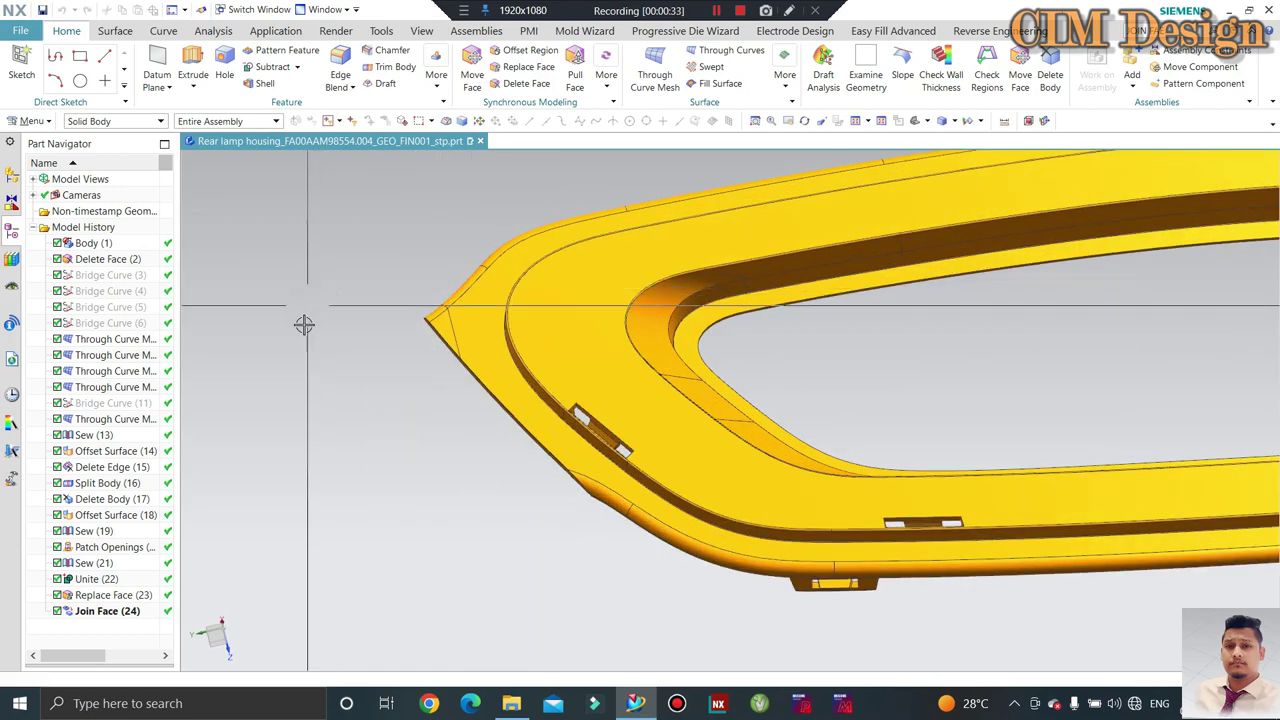
{"action": "scroll", "coordinate": [433, 295], "scroll_direction": "down", "scroll_amount": 4}
Review the housing in three-quarter views, zooming on a corner, the ring opening and inner clips.
{"action": "mouse_move", "coordinate": [433, 295]}
{"action": "middle_mouse_down"}
{"action": "mouse_move", "coordinate": [471, 243]}
{"action": "mouse_move", "coordinate": [462, 276]}
{"action": "middle_mouse_up"}
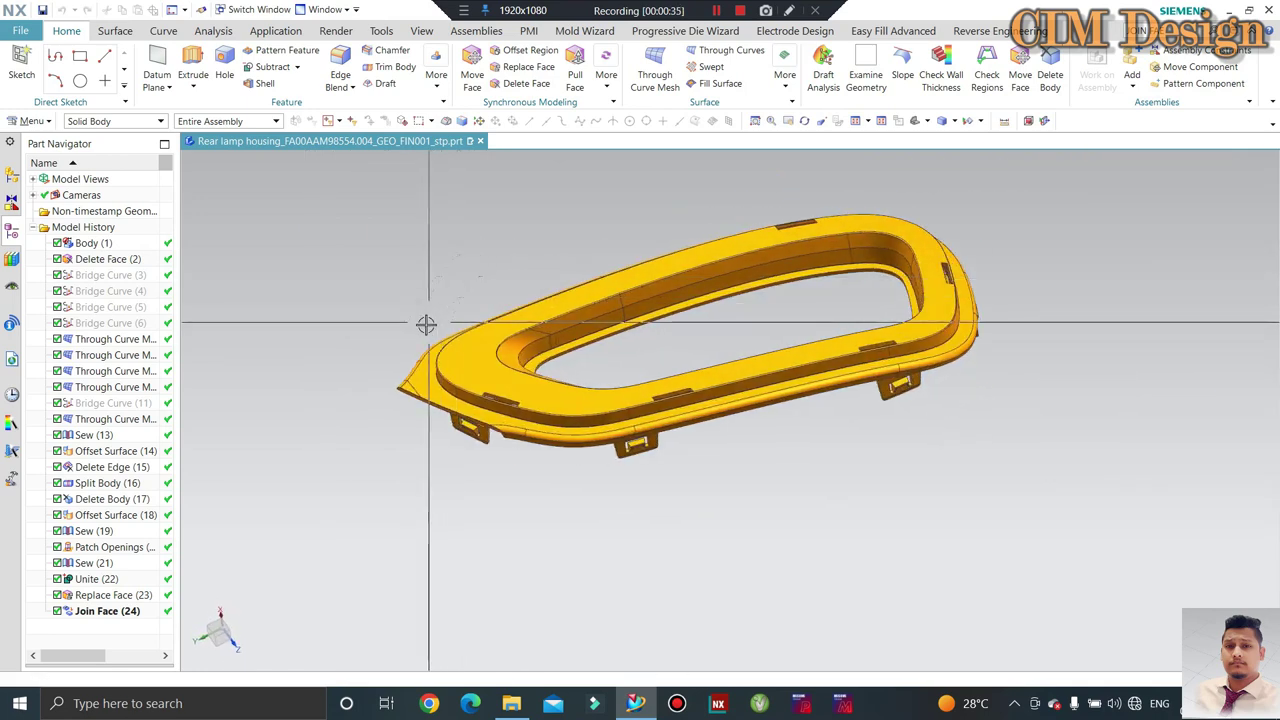
{"action": "middle_click_drag", "start_coordinate": [424, 326], "coordinate": [737, 292]}
{"action": "scroll", "coordinate": [737, 292], "scroll_direction": "up", "scroll_amount": 1}
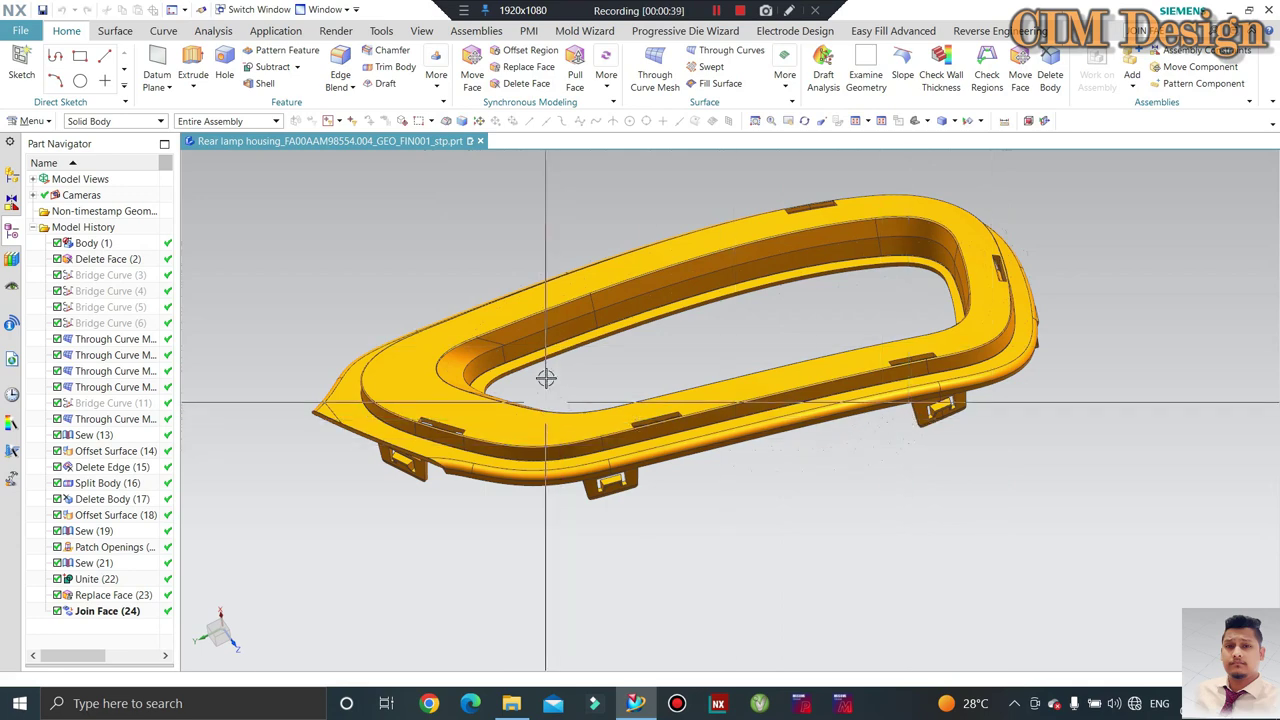
{"action": "middle_click_drag", "start_coordinate": [960, 490], "coordinate": [830, 376]}
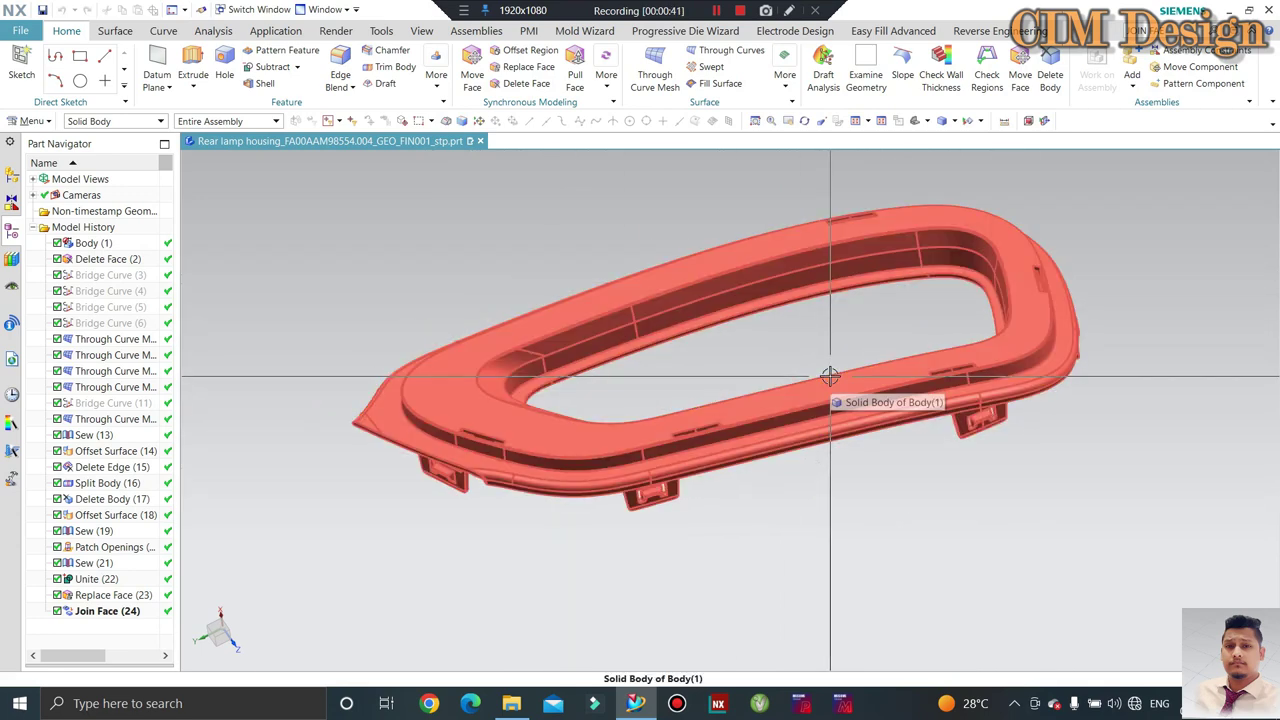
{"action": "middle_click_drag", "start_coordinate": [597, 415], "coordinate": [571, 443]}
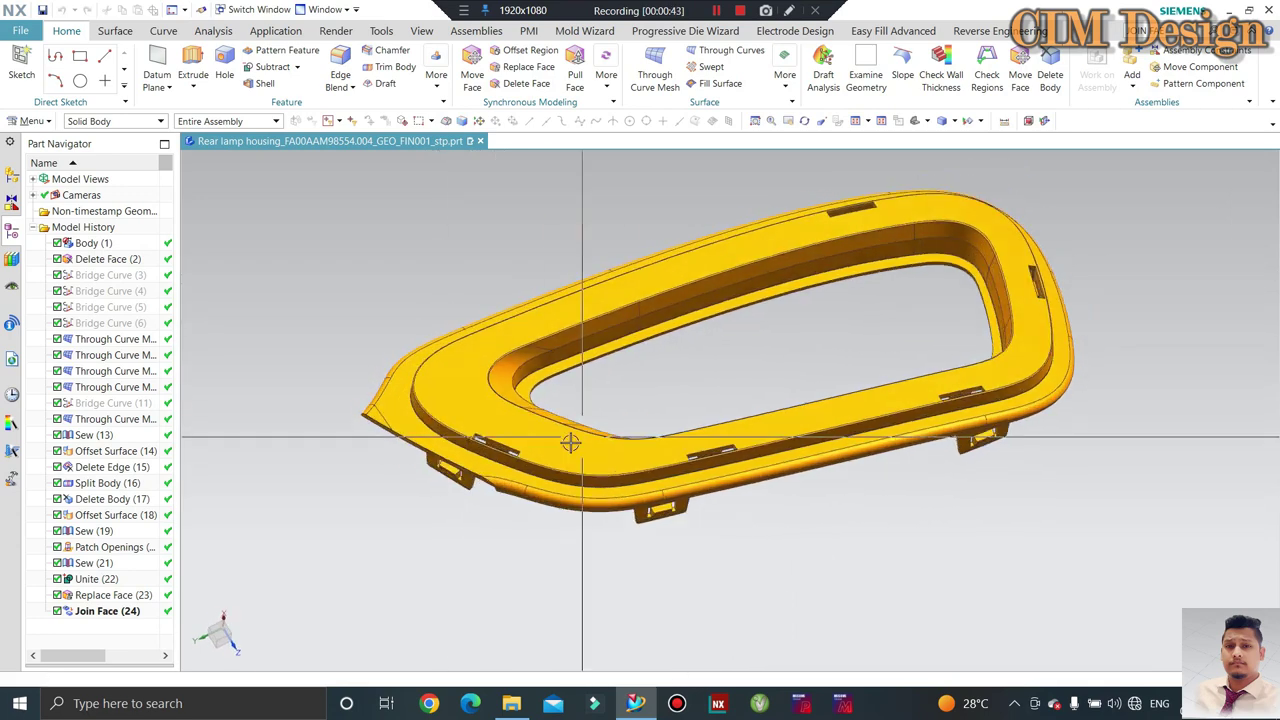
{"action": "scroll", "coordinate": [560, 430], "scroll_direction": "up", "scroll_amount": 3}
{"action": "scroll", "coordinate": [540, 415], "scroll_direction": "up", "scroll_amount": 2}
{"action": "scroll", "coordinate": [538, 413], "scroll_direction": "down", "scroll_amount": 4}
{"action": "scroll", "coordinate": [505, 387], "scroll_direction": "down", "scroll_amount": 2}
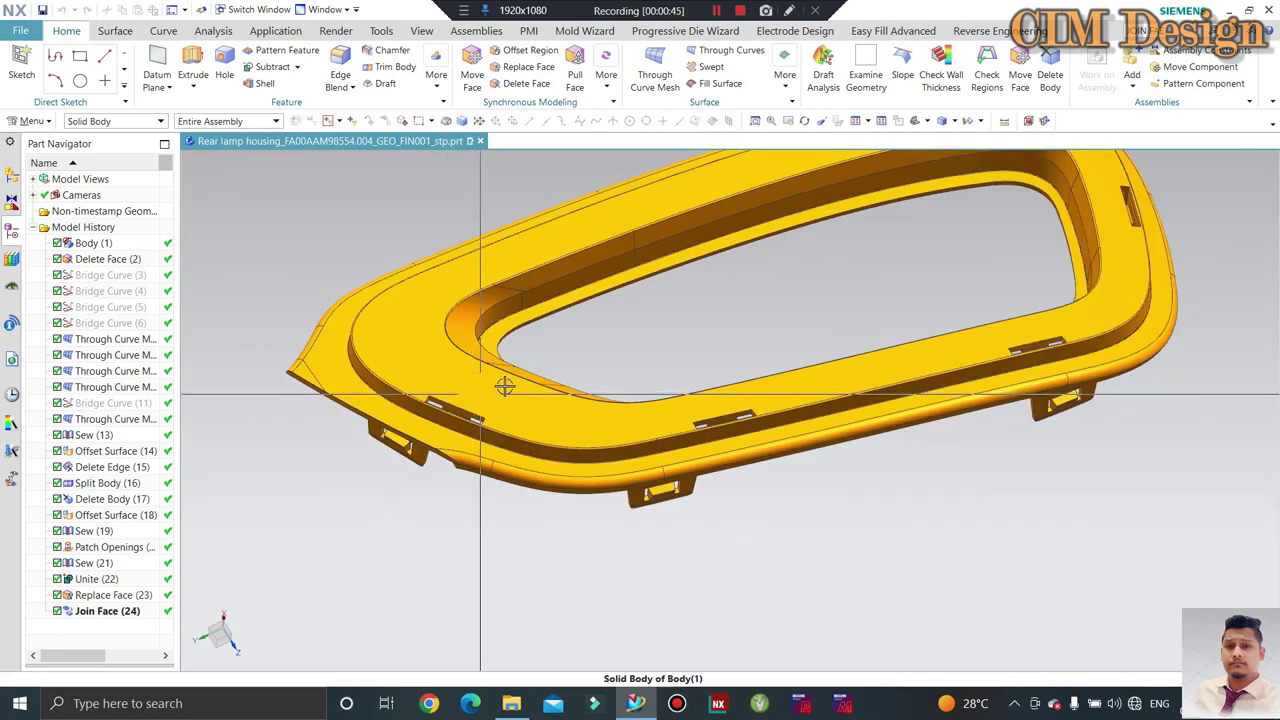
{"action": "scroll", "coordinate": [679, 428], "scroll_direction": "down", "scroll_amount": 3}
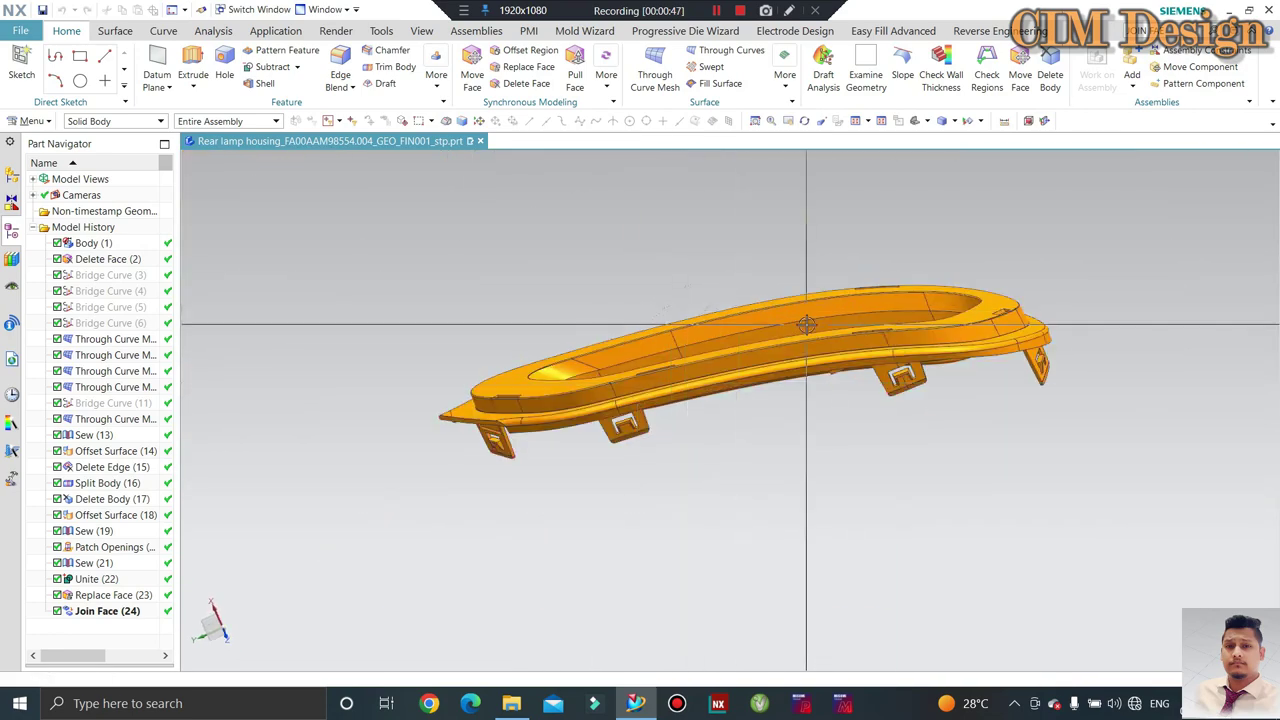
{"action": "middle_click_drag", "start_coordinate": [806, 325], "coordinate": [821, 372]}
{"action": "mouse_move", "coordinate": [652, 373]}
{"action": "middle_mouse_down"}
{"action": "mouse_move", "coordinate": [737, 184]}
{"action": "mouse_move", "coordinate": [829, 200]}
{"action": "middle_mouse_up"}
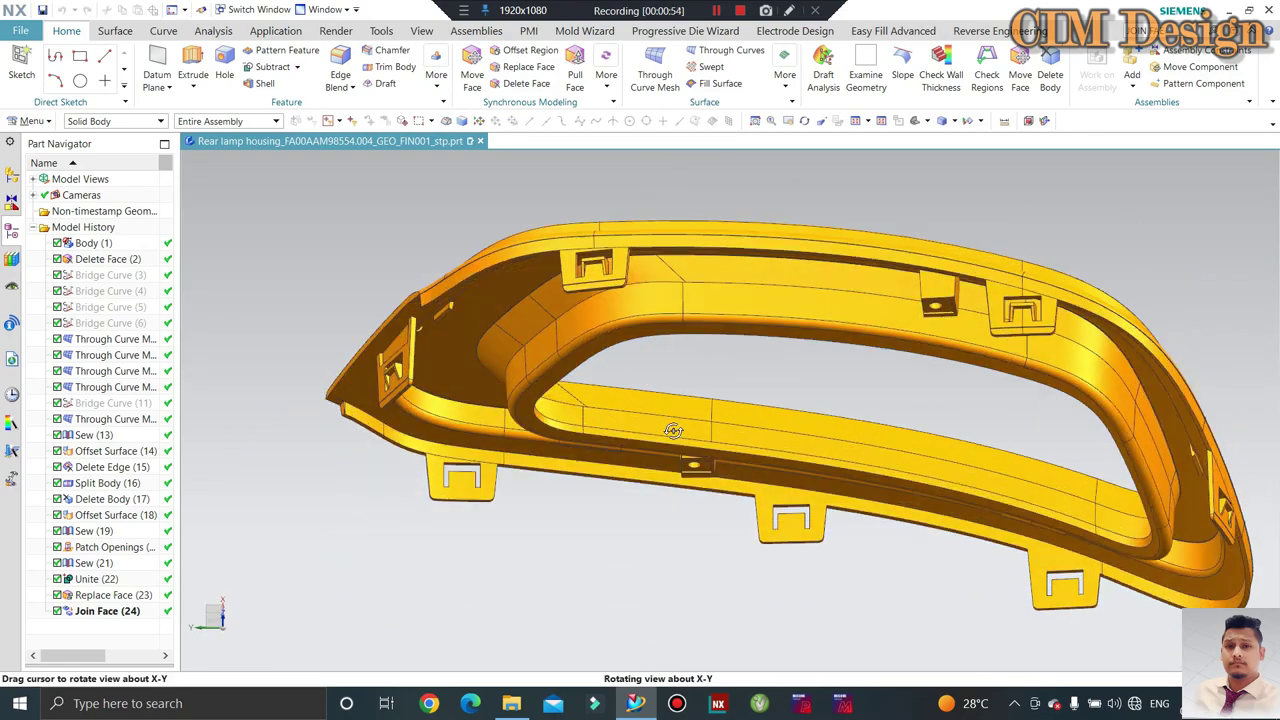
Examine a rib closely from a top view and an oblique zoomed angle.
{"action": "middle_click_drag", "start_coordinate": [634, 288], "coordinate": [666, 489]}
{"action": "scroll", "coordinate": [604, 405], "scroll_direction": "up", "scroll_amount": 5}
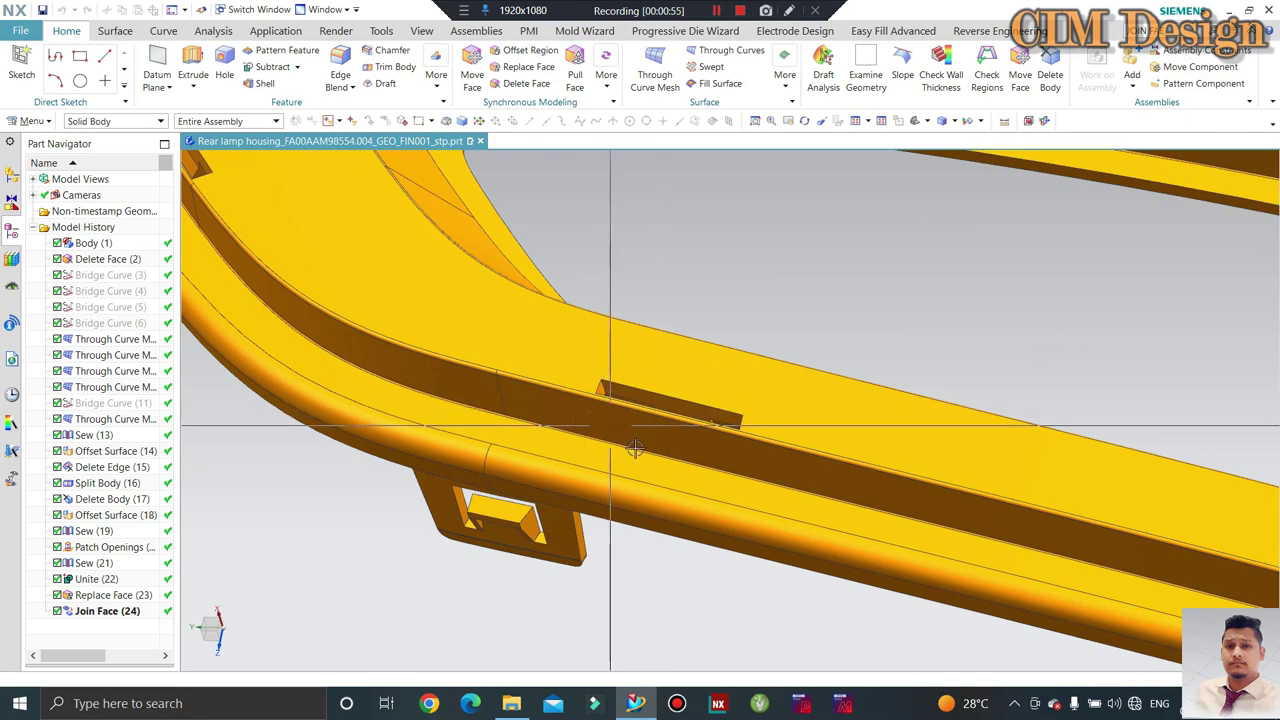
{"action": "scroll", "coordinate": [635, 448], "scroll_direction": "down", "scroll_amount": 5}
{"action": "scroll", "coordinate": [635, 448], "scroll_direction": "up", "scroll_amount": 5}
{"action": "scroll", "coordinate": [635, 448], "scroll_direction": "down", "scroll_amount": 5}
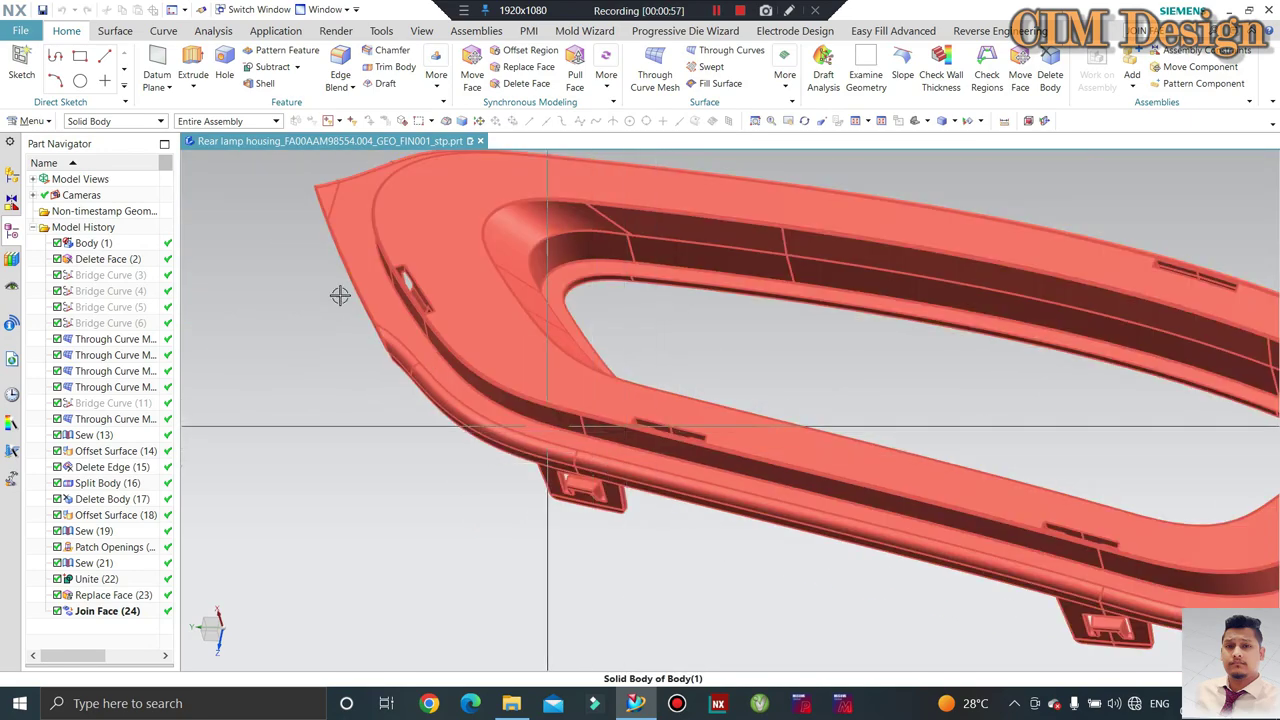
{"action": "scroll", "coordinate": [340, 295], "scroll_direction": "down", "scroll_amount": 5}
{"action": "middle_click_drag", "start_coordinate": [651, 423], "coordinate": [686, 283]}
{"action": "scroll", "coordinate": [692, 395], "scroll_direction": "up", "scroll_amount": 3}
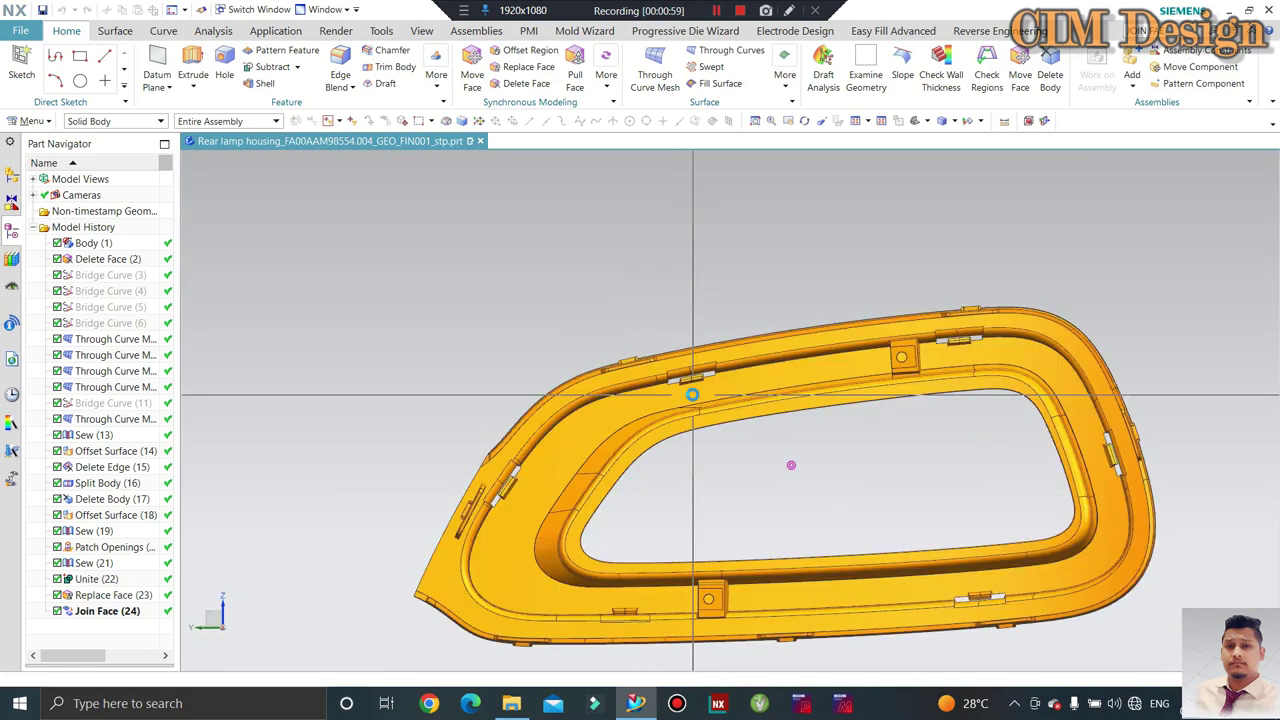
{"action": "scroll", "coordinate": [692, 395], "scroll_direction": "up", "scroll_amount": 3}
{"action": "mouse_move", "coordinate": [689, 391]}
{"action": "middle_mouse_down"}
{"action": "mouse_move", "coordinate": [694, 363]}
{"action": "mouse_move", "coordinate": [556, 504]}
{"action": "middle_mouse_up"}
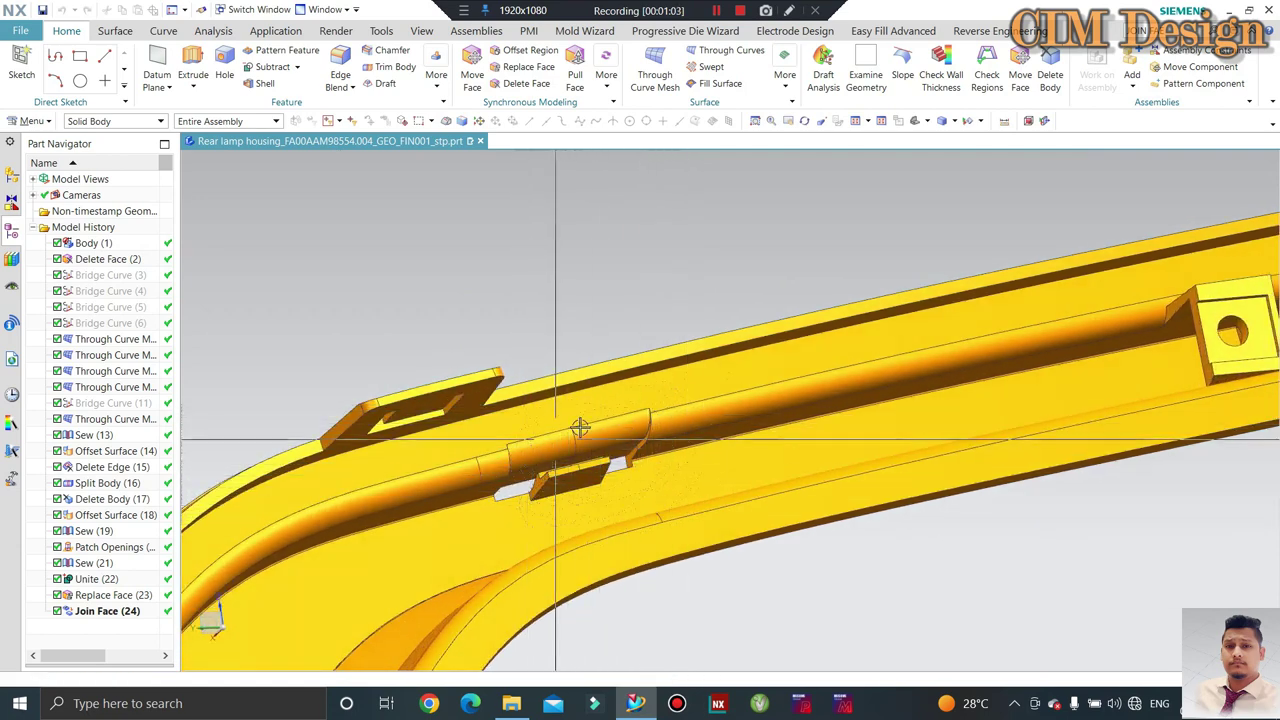
{"action": "scroll", "coordinate": [506, 306], "scroll_direction": "down", "scroll_amount": 3}
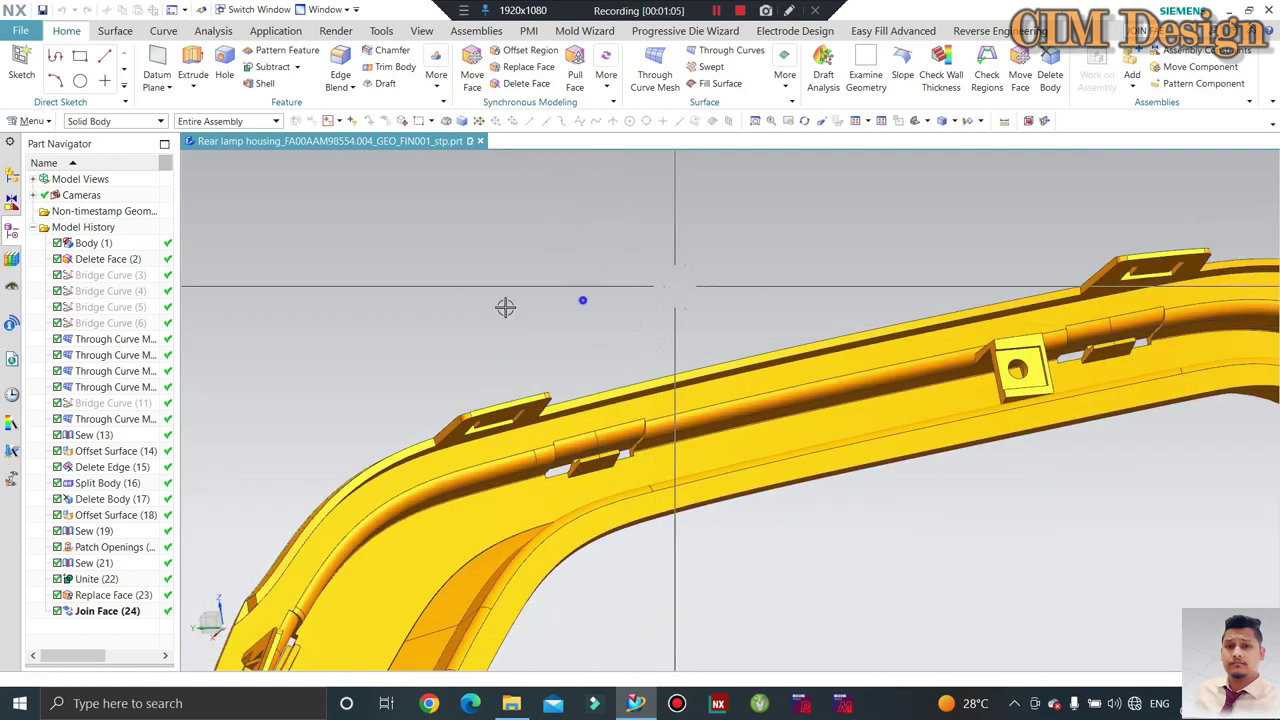
{"action": "scroll", "coordinate": [571, 371], "scroll_direction": "down", "scroll_amount": 2}
{"action": "scroll", "coordinate": [666, 363], "scroll_direction": "up", "scroll_amount": 5}
{"action": "scroll", "coordinate": [619, 333], "scroll_direction": "up", "scroll_amount": 3}
{"action": "scroll", "coordinate": [619, 333], "scroll_direction": "down", "scroll_amount": 3}
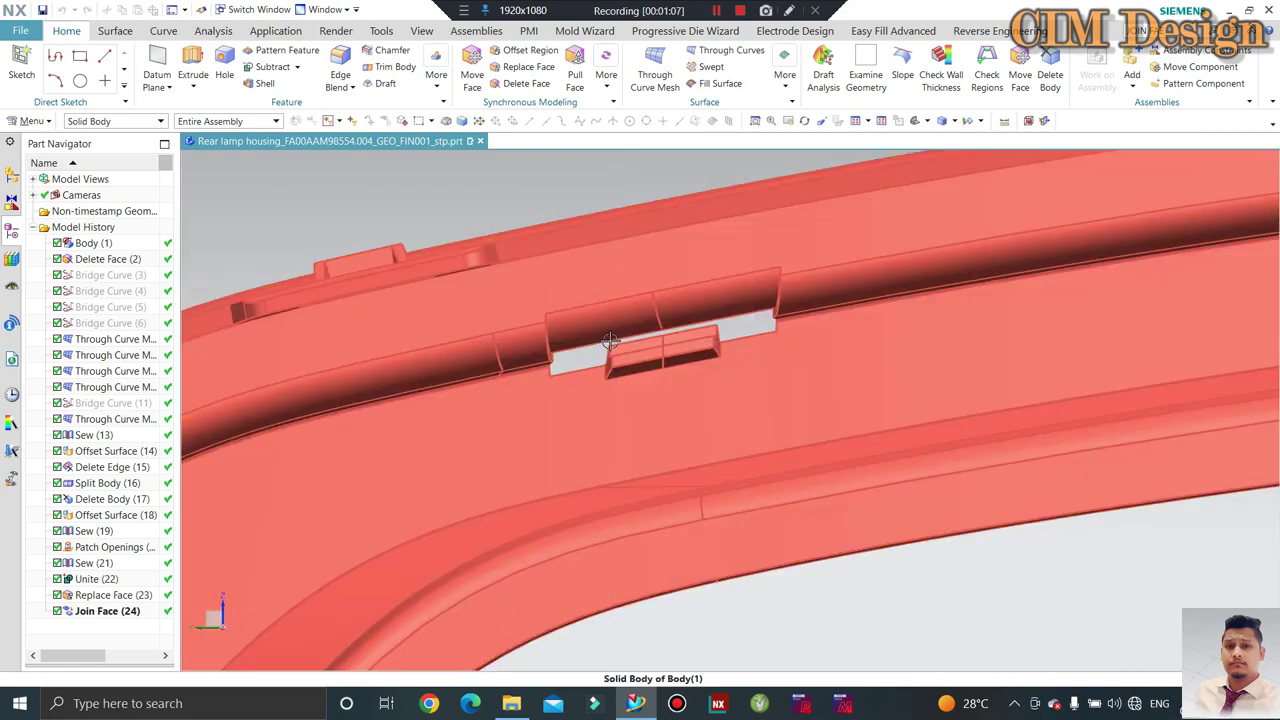
{"action": "scroll", "coordinate": [619, 333], "scroll_direction": "down", "scroll_amount": 2}
Rotate to an oblique view and inspect the lower edge and its bracket closely.
{"action": "mouse_move", "coordinate": [619, 333]}
{"action": "middle_mouse_down"}
{"action": "mouse_move", "coordinate": [560, 369]}
{"action": "mouse_move", "coordinate": [649, 264]}
{"action": "middle_mouse_up"}
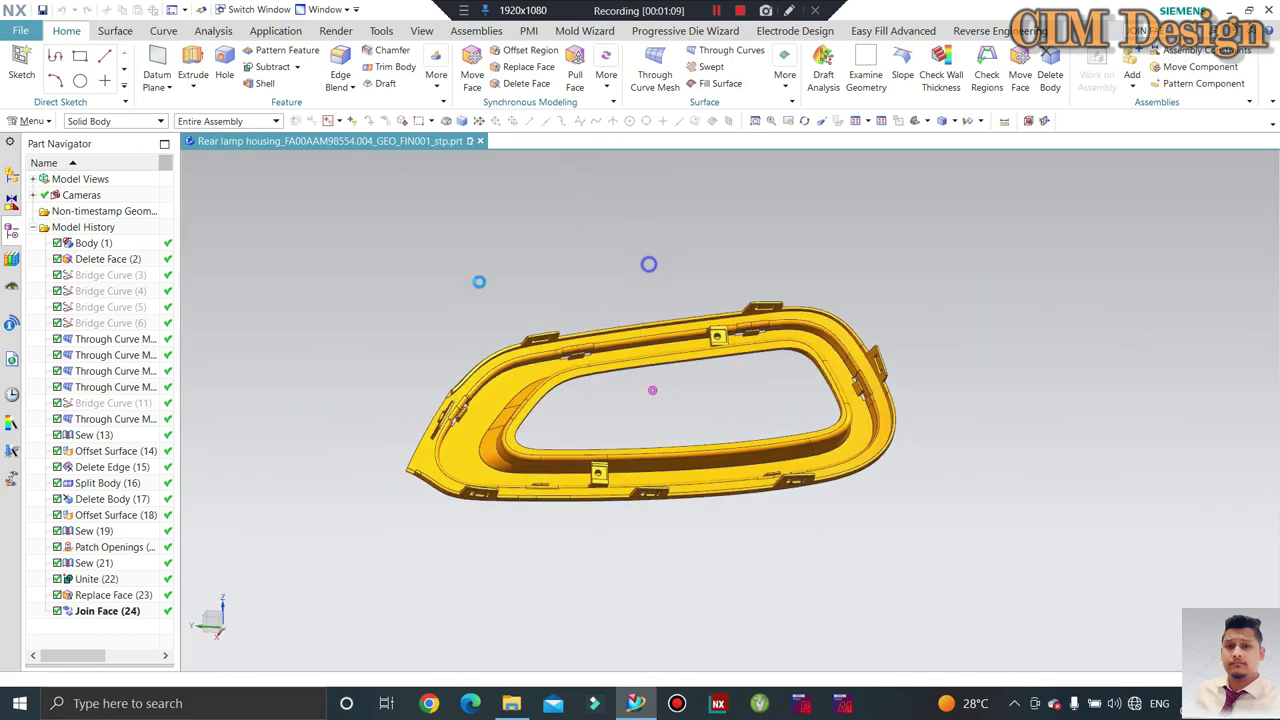
{"action": "scroll", "coordinate": [612, 323], "scroll_direction": "up", "scroll_amount": 5}
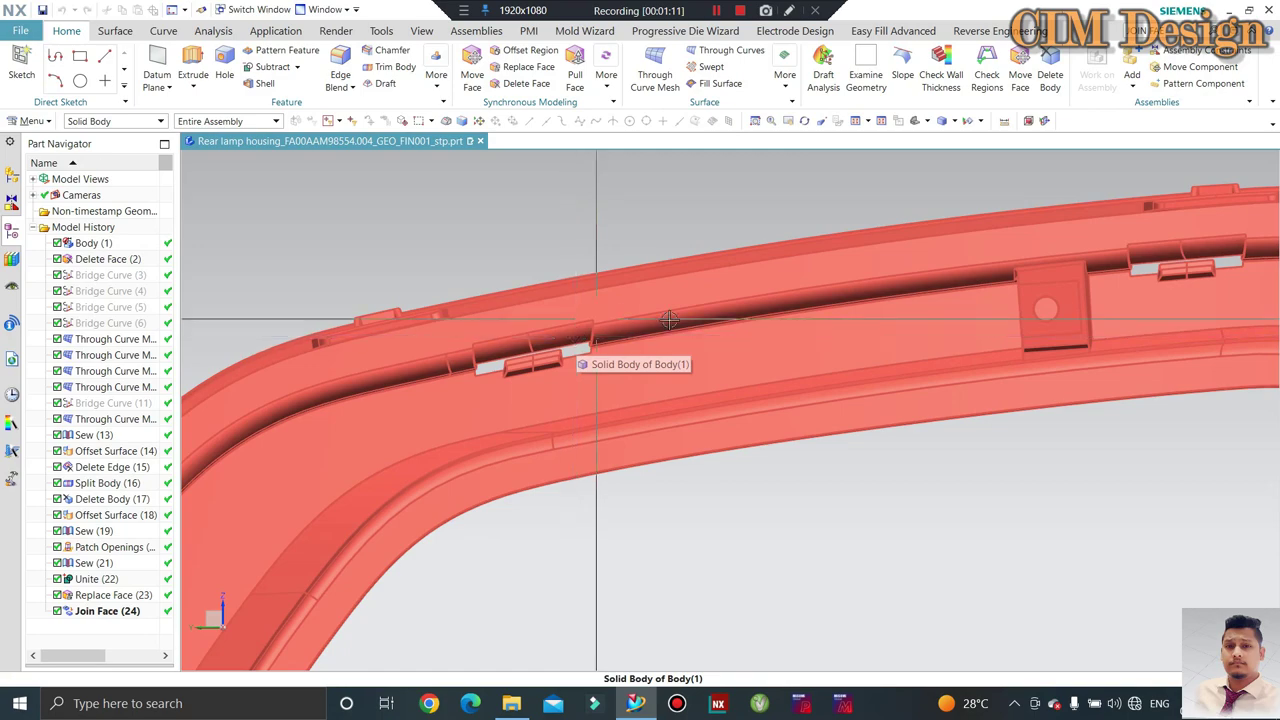
{"action": "scroll", "coordinate": [669, 320], "scroll_direction": "down", "scroll_amount": 5}
{"action": "scroll", "coordinate": [674, 254], "scroll_direction": "down", "scroll_amount": 2}
{"action": "scroll", "coordinate": [626, 254], "scroll_direction": "up", "scroll_amount": 2}
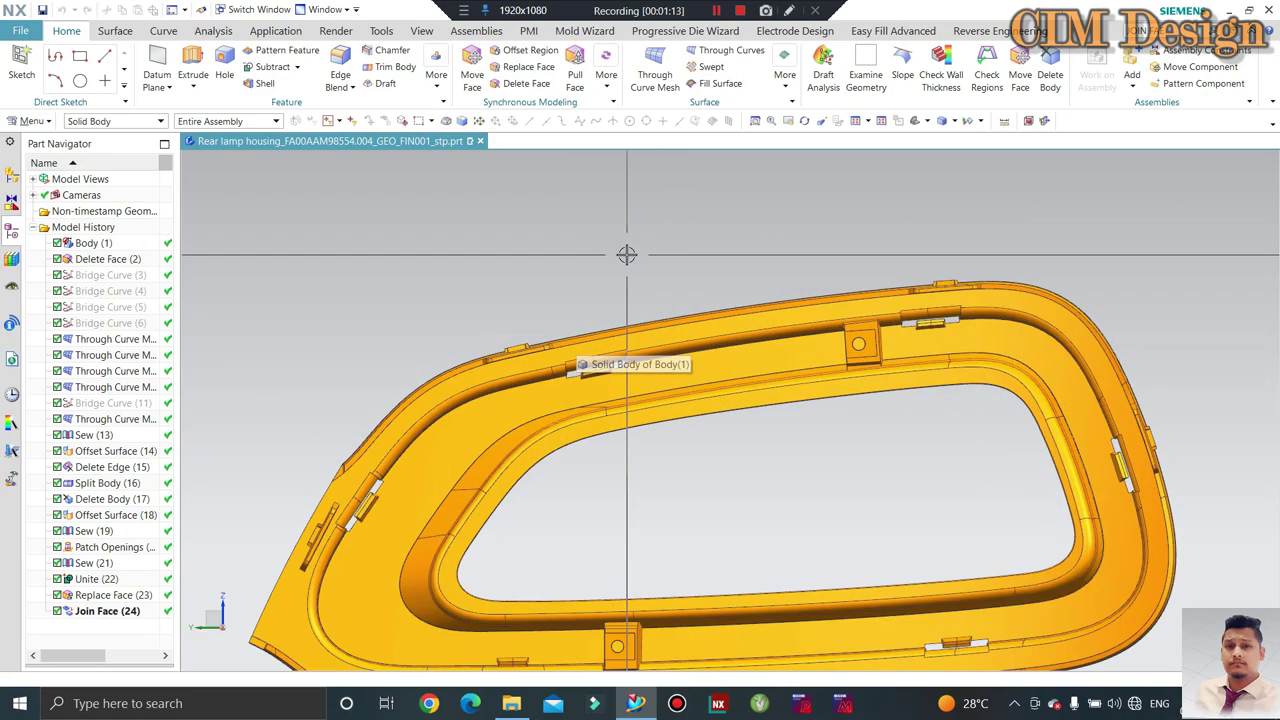
{"action": "scroll", "coordinate": [651, 235], "scroll_direction": "down", "scroll_amount": 3}
{"action": "scroll", "coordinate": [643, 345], "scroll_direction": "up", "scroll_amount": 5}
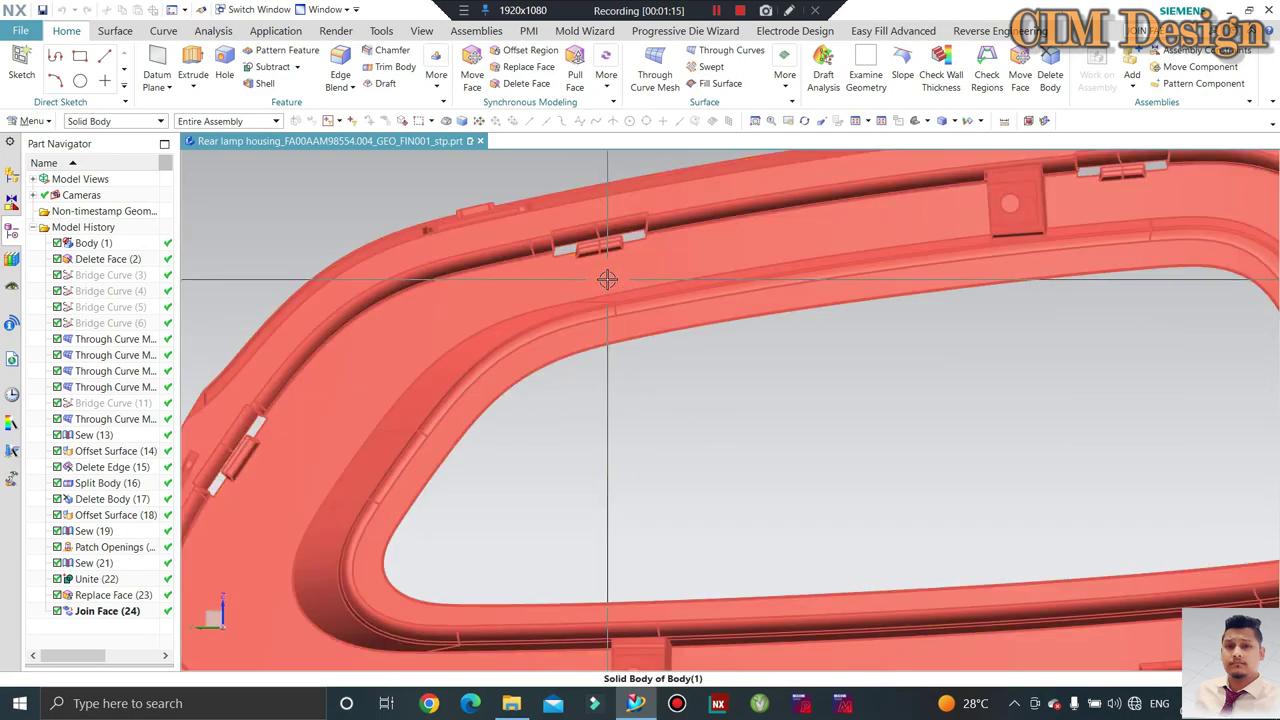
{"action": "middle_click_drag", "start_coordinate": [603, 280], "coordinate": [623, 263]}
{"action": "scroll", "coordinate": [614, 379], "scroll_direction": "down", "scroll_amount": 4}
{"action": "middle_click_drag", "start_coordinate": [377, 233], "coordinate": [703, 323]}
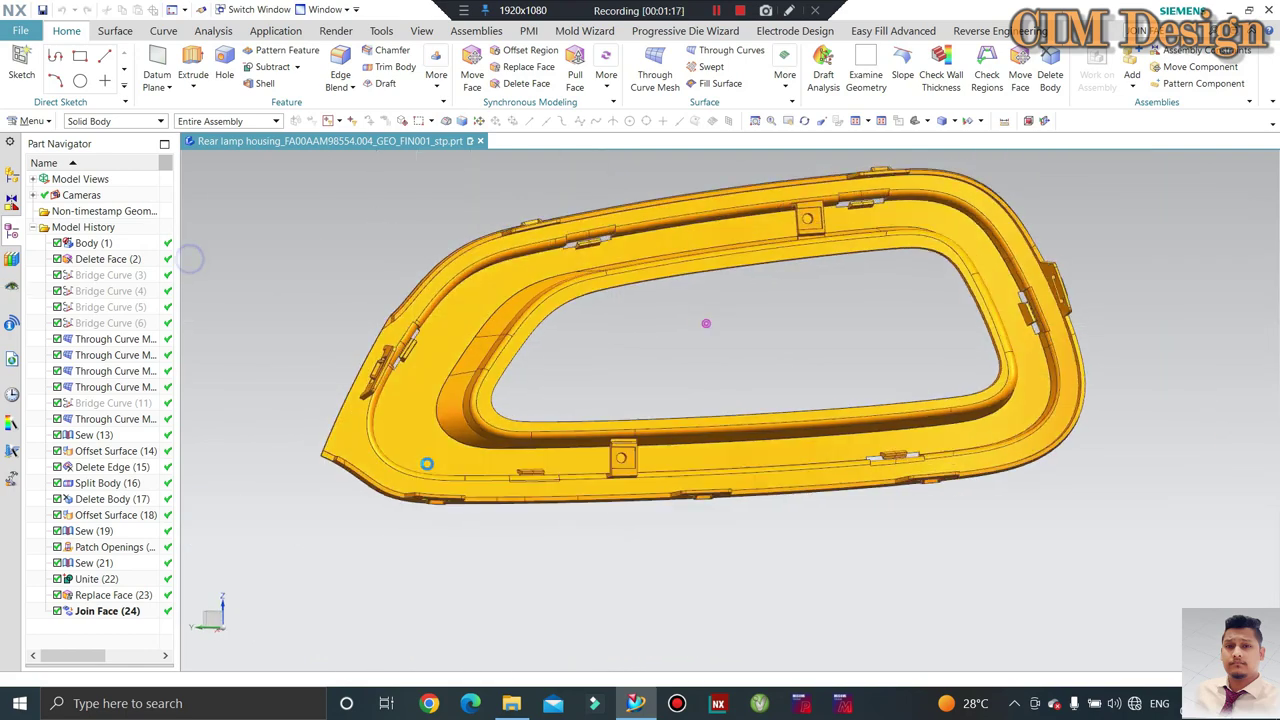
{"action": "scroll", "coordinate": [560, 486], "scroll_direction": "up", "scroll_amount": 6}
{"action": "middle_click_drag", "start_coordinate": [560, 486], "coordinate": [661, 483]}
{"action": "scroll", "coordinate": [643, 437], "scroll_direction": "down", "scroll_amount": 4}
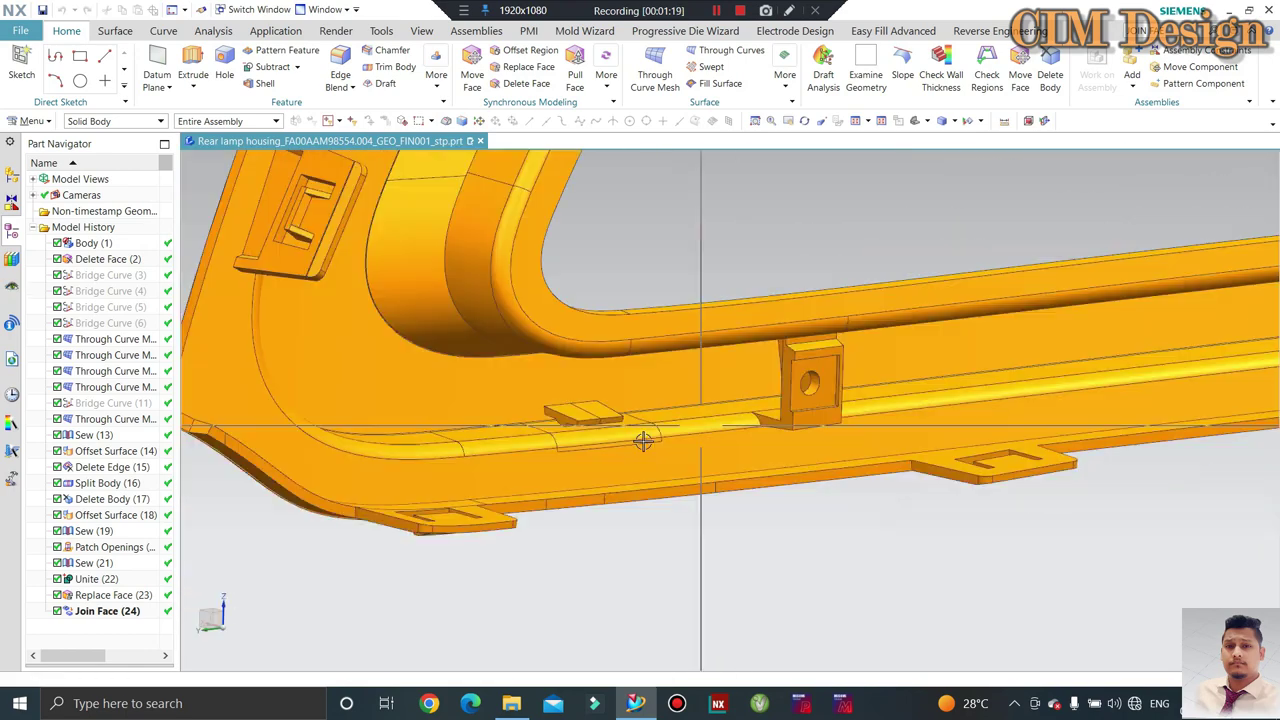
{"action": "scroll", "coordinate": [571, 423], "scroll_direction": "up", "scroll_amount": 4}
{"action": "scroll", "coordinate": [702, 384], "scroll_direction": "up", "scroll_amount": 3}
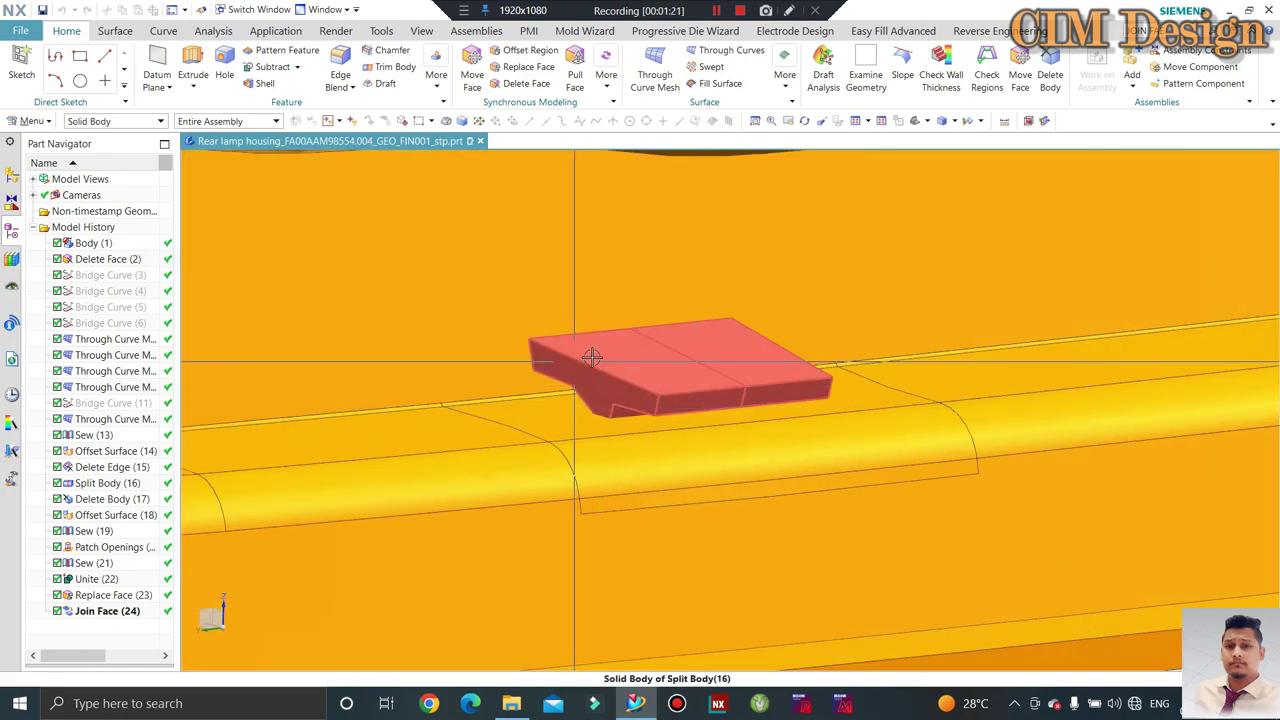
{"action": "scroll", "coordinate": [651, 383], "scroll_direction": "down", "scroll_amount": 2}
{"action": "scroll", "coordinate": [617, 383], "scroll_direction": "up", "scroll_amount": 2}
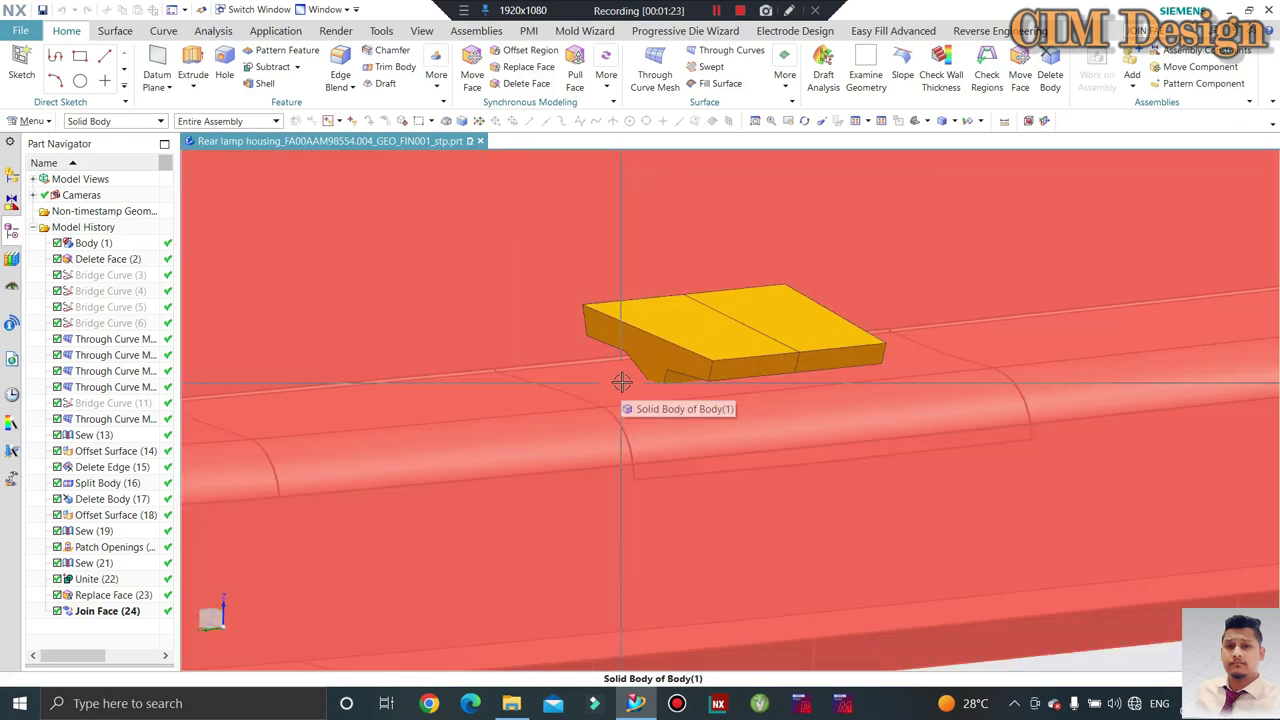
{"action": "scroll", "coordinate": [620, 383], "scroll_direction": "down", "scroll_amount": 5}
{"action": "middle_click_drag", "start_coordinate": [689, 423], "coordinate": [846, 446]}
{"action": "scroll", "coordinate": [768, 438], "scroll_direction": "down", "scroll_amount": 3}
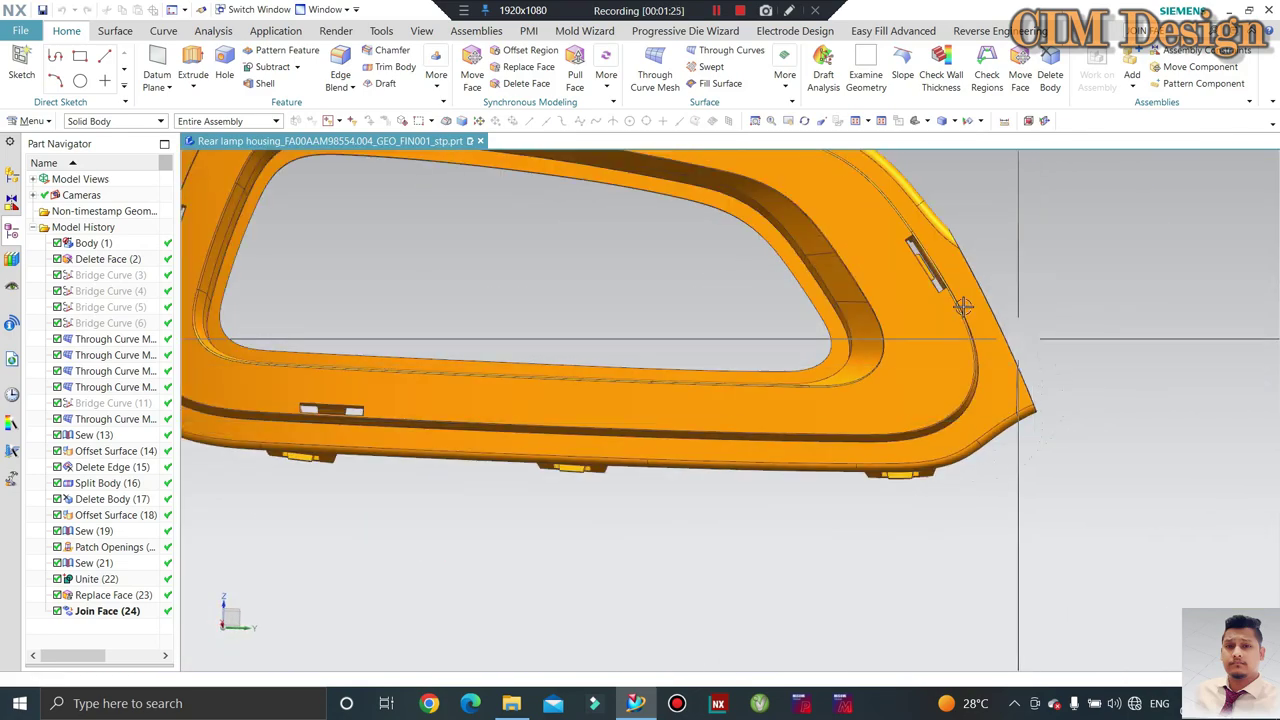
{"action": "mouse_move", "coordinate": [768, 438]}
{"action": "middle_mouse_down"}
{"action": "mouse_move", "coordinate": [651, 443]}
{"action": "mouse_move", "coordinate": [200, 304]}
{"action": "middle_mouse_up"}
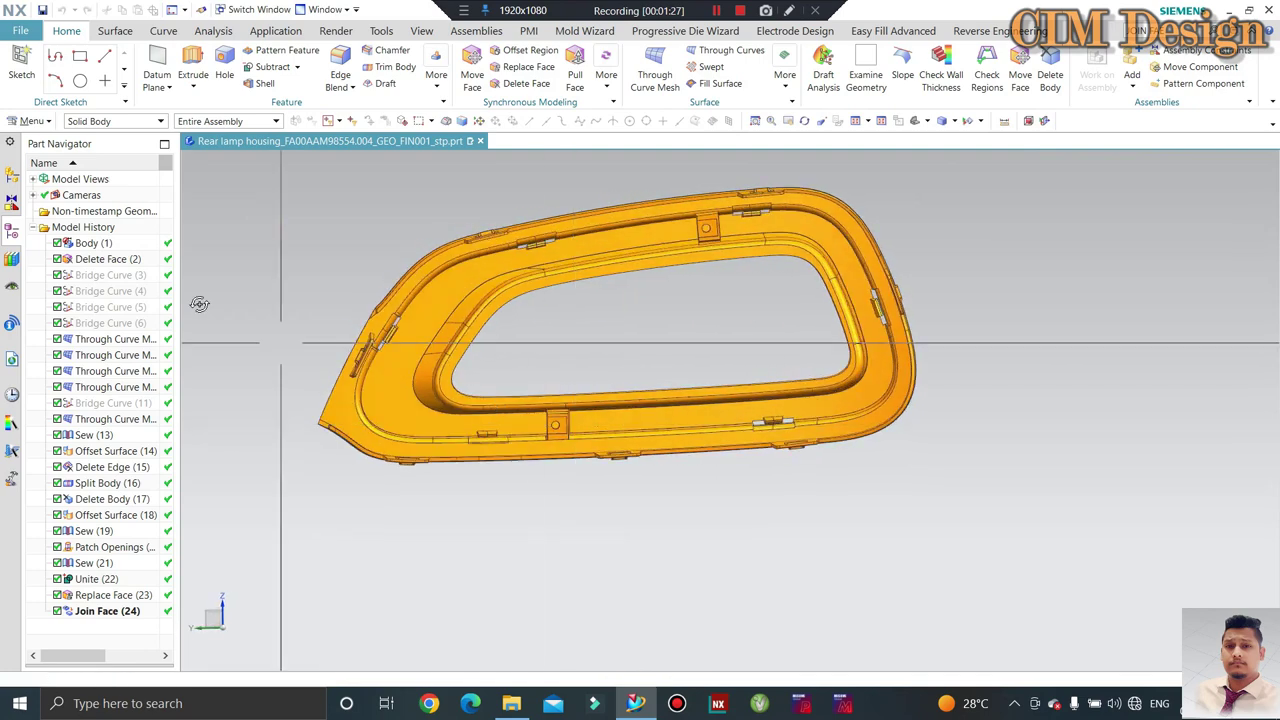
{"action": "middle_click_drag", "start_coordinate": [295, 229], "coordinate": [620, 314]}
{"action": "scroll", "coordinate": [486, 443], "scroll_direction": "up", "scroll_amount": 5}
{"action": "scroll", "coordinate": [491, 375], "scroll_direction": "up", "scroll_amount": 2}
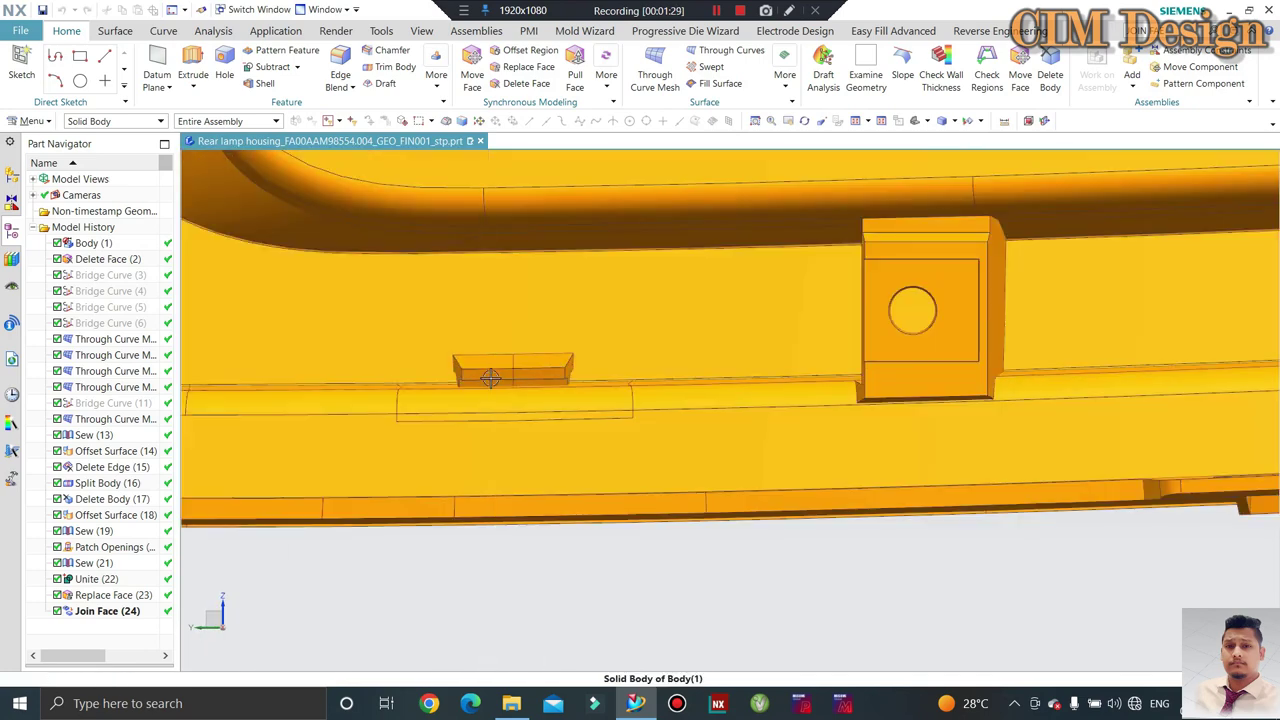
{"action": "scroll", "coordinate": [665, 436], "scroll_direction": "up", "scroll_amount": 1}
{"action": "scroll", "coordinate": [665, 436], "scroll_direction": "down", "scroll_amount": 3}
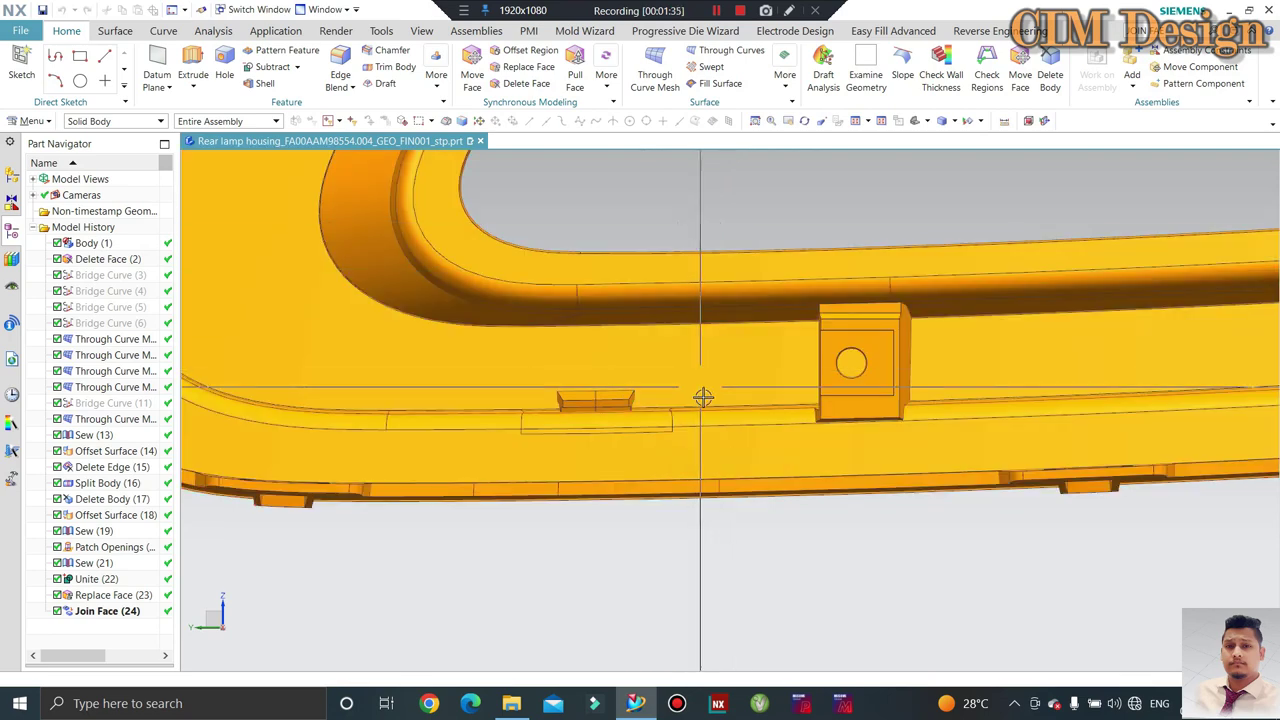
{"action": "middle_click_drag", "start_coordinate": [703, 397], "coordinate": [754, 263]}
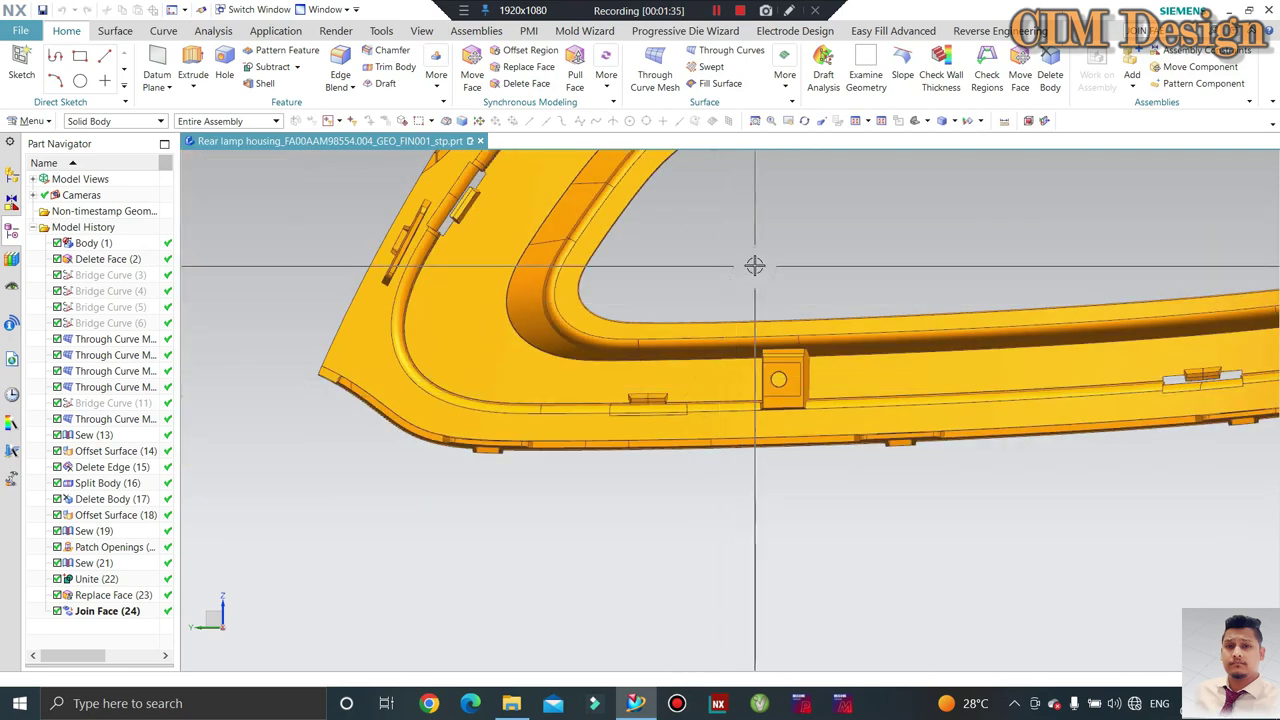
{"action": "scroll", "coordinate": [753, 277], "scroll_direction": "up", "scroll_amount": 2}
{"action": "scroll", "coordinate": [750, 274], "scroll_direction": "down", "scroll_amount": 3}
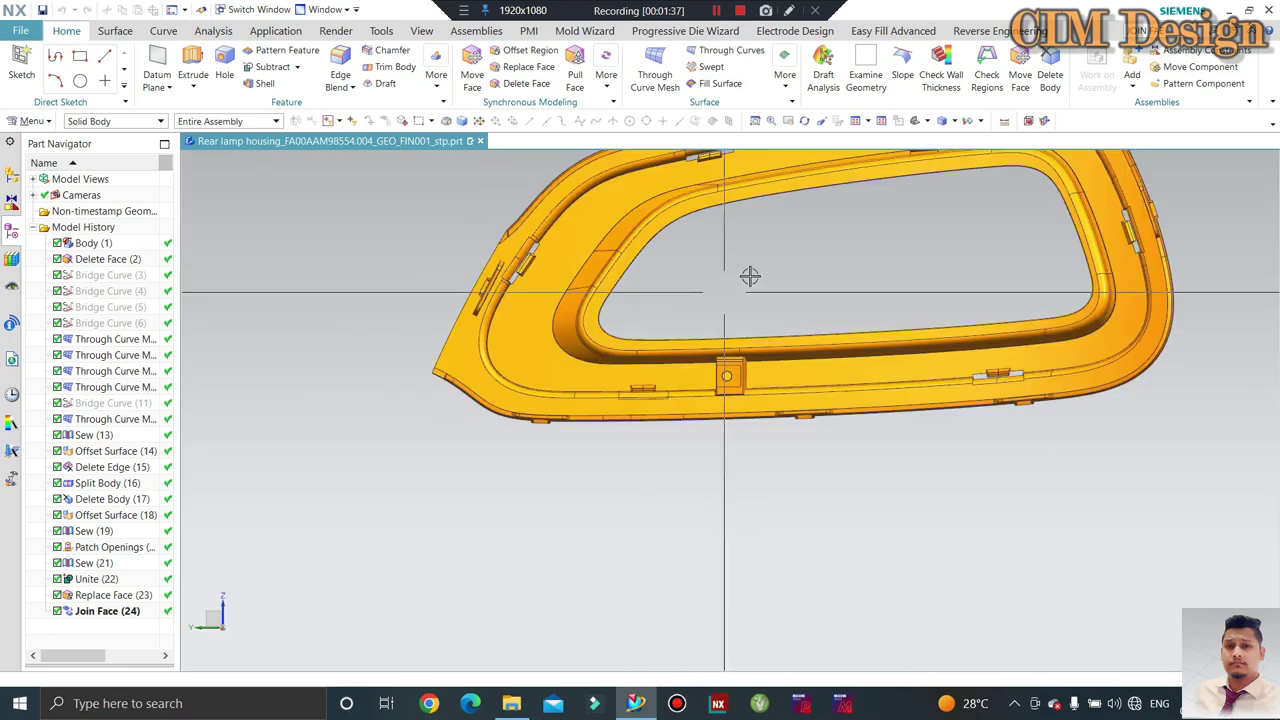
{"action": "scroll", "coordinate": [772, 248], "scroll_direction": "up", "scroll_amount": 4}
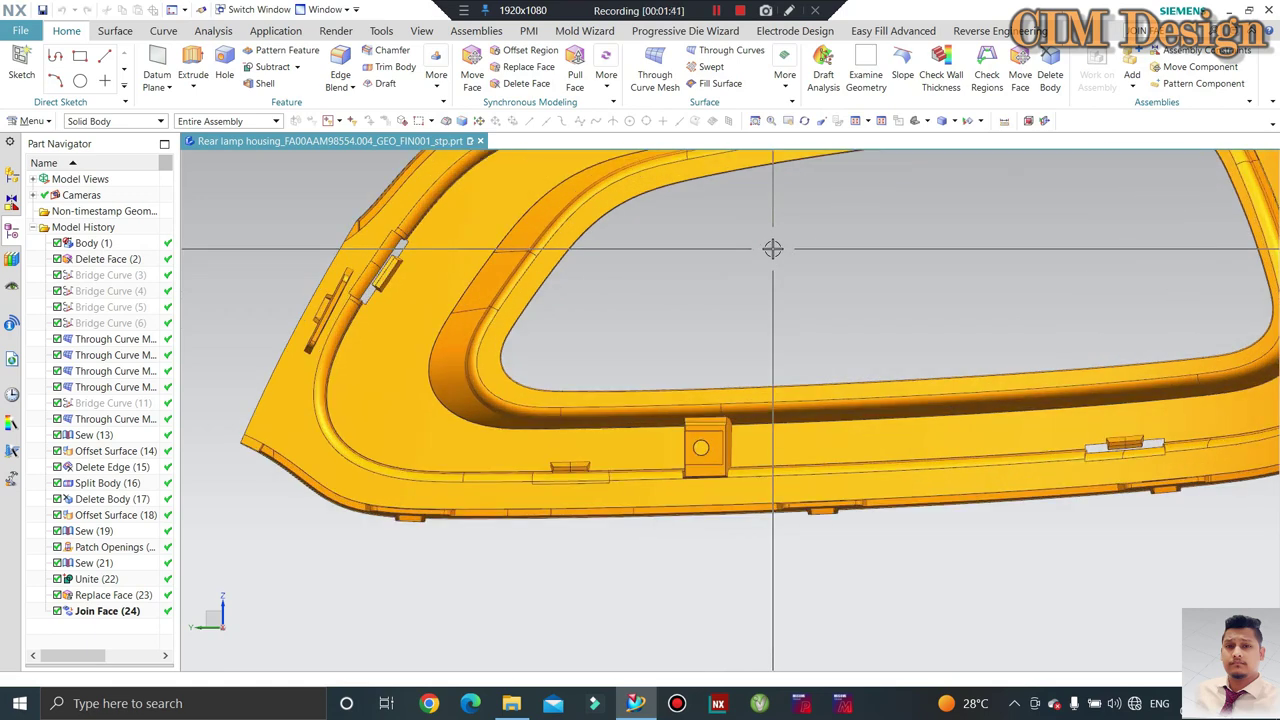
{"action": "scroll", "coordinate": [626, 320], "scroll_direction": "down", "scroll_amount": 3}
{"action": "scroll", "coordinate": [626, 320], "scroll_direction": "up", "scroll_amount": 2}
{"action": "scroll", "coordinate": [609, 514], "scroll_direction": "up", "scroll_amount": 2}
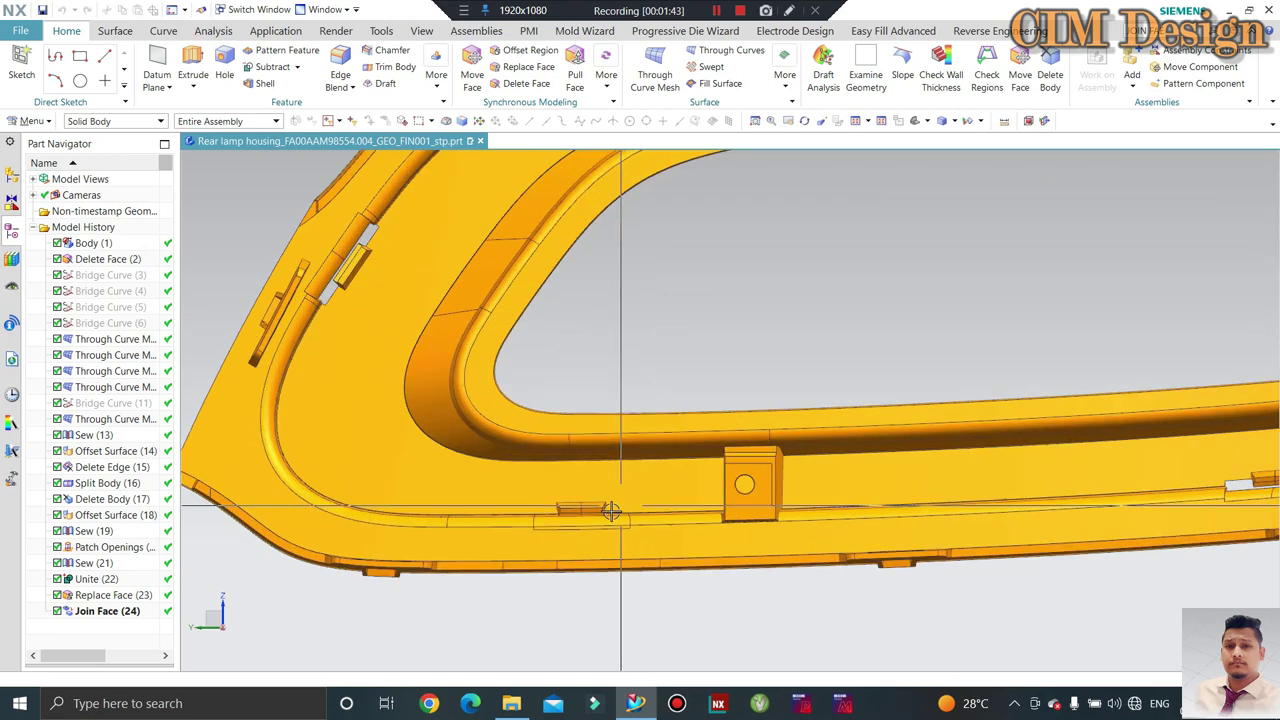
{"action": "scroll", "coordinate": [589, 522], "scroll_direction": "up", "scroll_amount": 2}
{"action": "scroll", "coordinate": [589, 522], "scroll_direction": "down", "scroll_amount": 1}
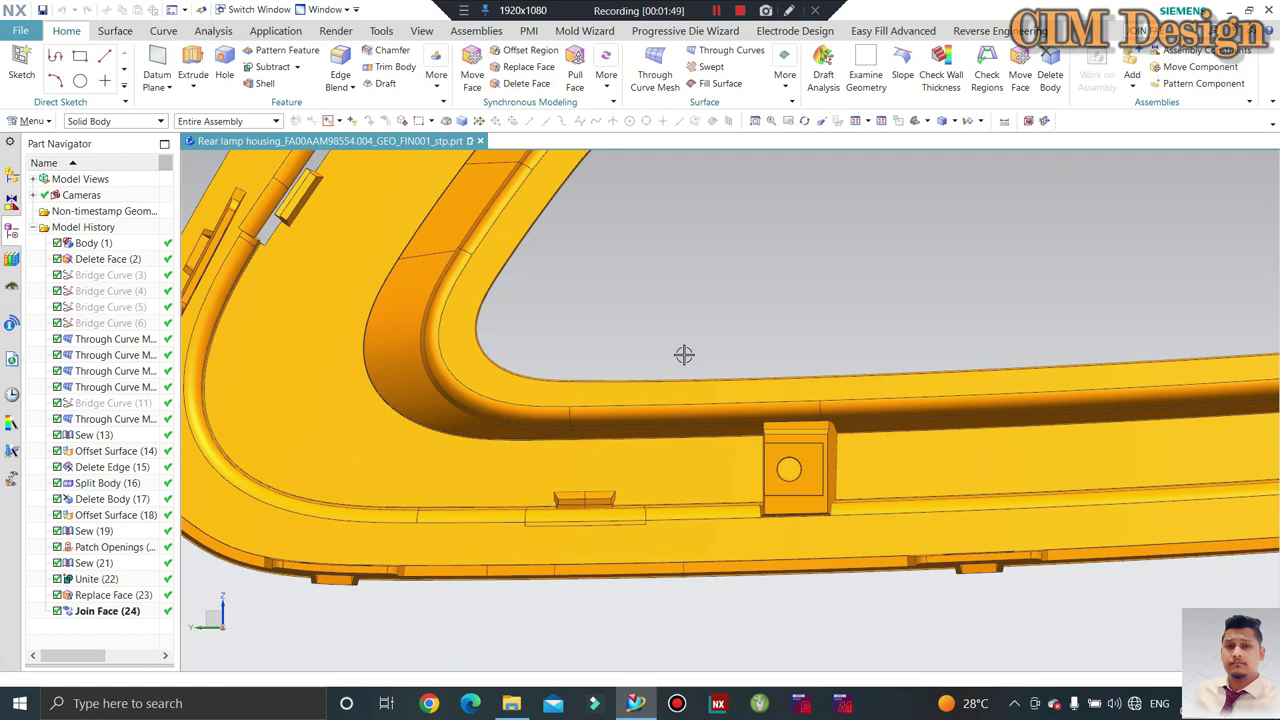
{"action": "scroll", "coordinate": [669, 369], "scroll_direction": "down", "scroll_amount": 3}
{"action": "scroll", "coordinate": [678, 345], "scroll_direction": "down", "scroll_amount": 1}
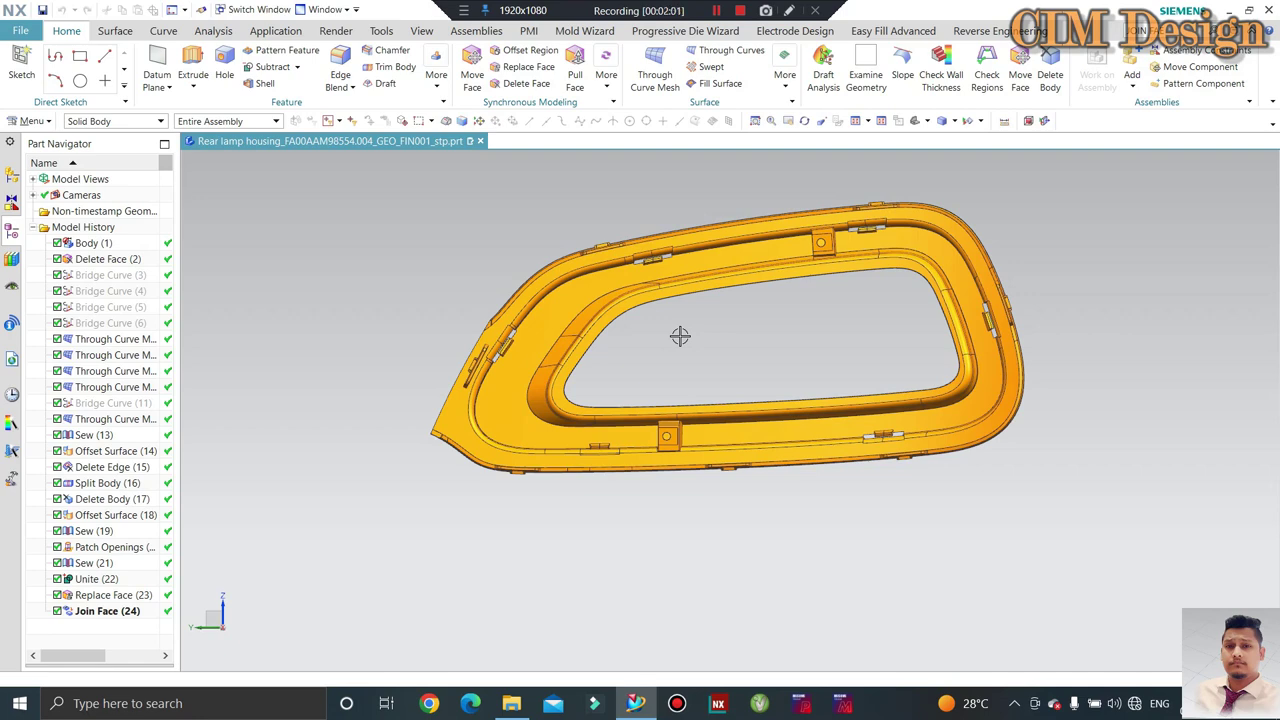
{"action": "scroll", "coordinate": [680, 336], "scroll_direction": "up", "scroll_amount": 2}
{"action": "mouse_move", "coordinate": [654, 360]}
{"action": "middle_mouse_down"}
{"action": "mouse_move", "coordinate": [626, 371]}
{"action": "mouse_move", "coordinate": [654, 371]}
{"action": "mouse_move", "coordinate": [606, 337]}
{"action": "middle_mouse_up"}
{"action": "scroll", "coordinate": [607, 463], "scroll_direction": "up", "scroll_amount": 5}
{"action": "scroll", "coordinate": [607, 463], "scroll_direction": "down", "scroll_amount": 5}
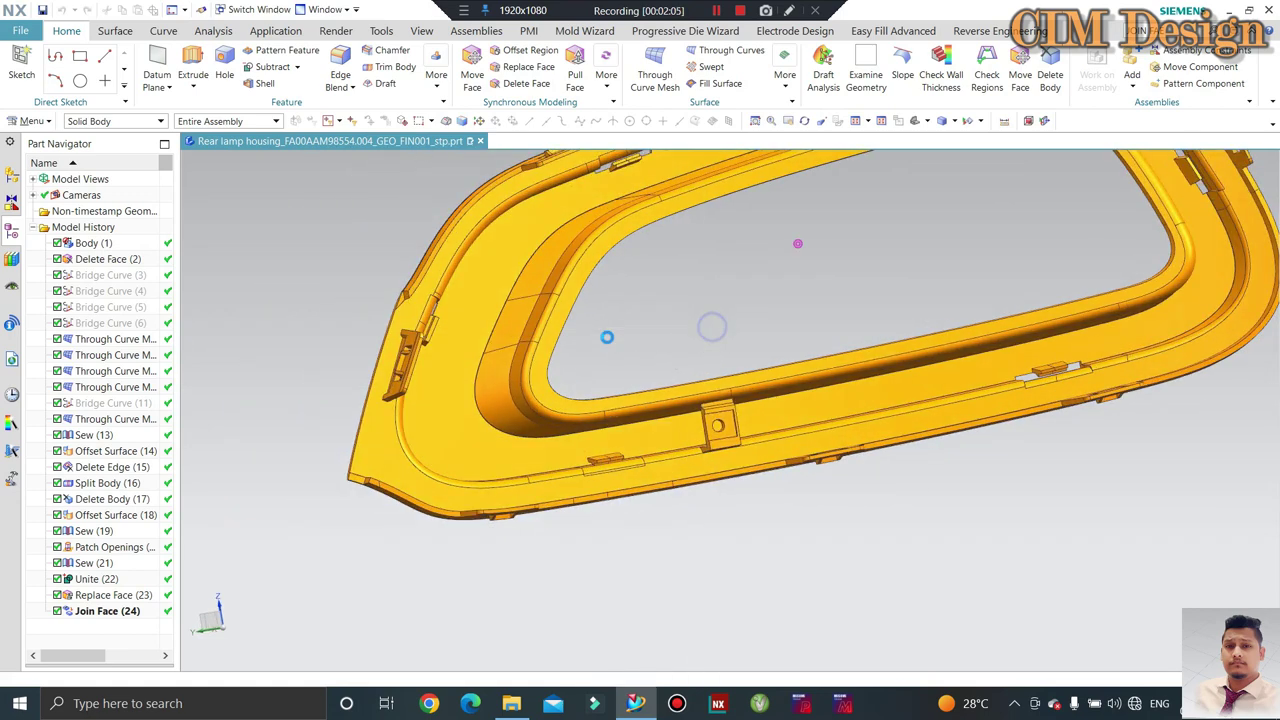
{"action": "scroll", "coordinate": [607, 337], "scroll_direction": "up", "scroll_amount": 2}
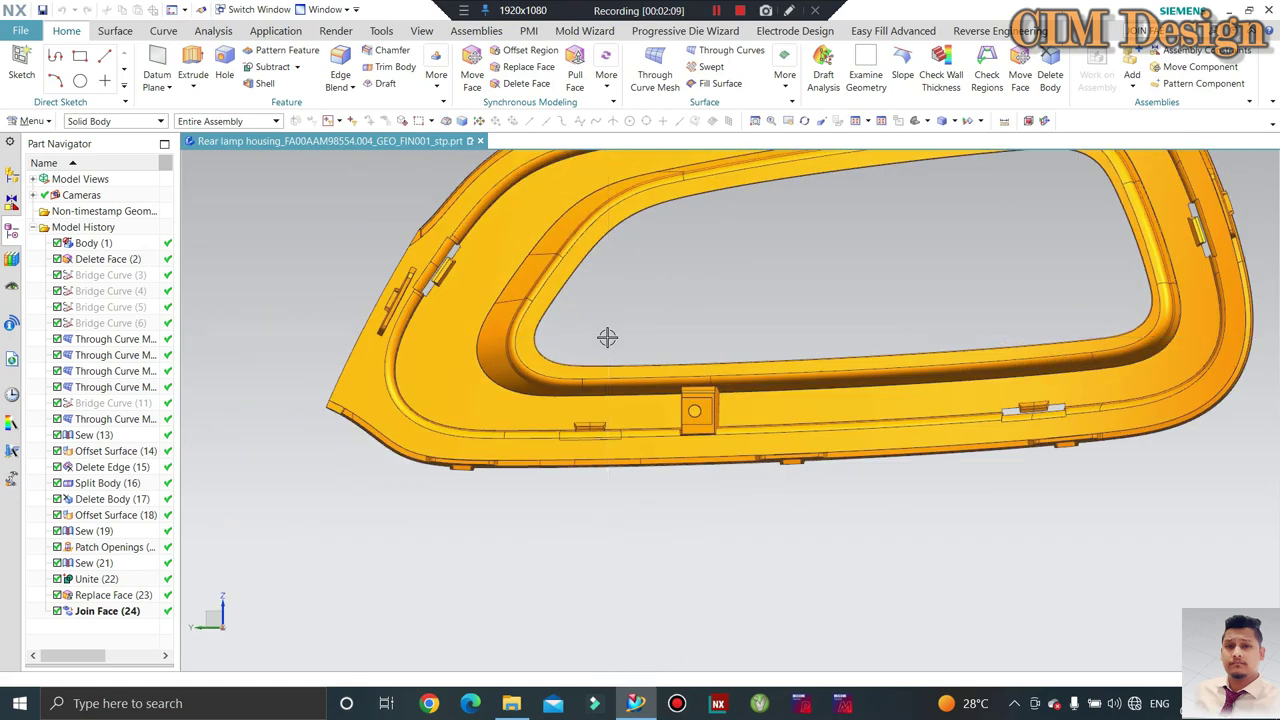
{"action": "mouse_move", "coordinate": [624, 398]}
{"action": "middle_mouse_down"}
{"action": "mouse_move", "coordinate": [700, 320]}
{"action": "mouse_move", "coordinate": [647, 329]}
{"action": "middle_mouse_up"}
{"action": "scroll", "coordinate": [634, 371], "scroll_direction": "down", "scroll_amount": 3}
{"action": "scroll", "coordinate": [657, 314], "scroll_direction": "up", "scroll_amount": 3}
{"action": "scroll", "coordinate": [637, 341], "scroll_direction": "down", "scroll_amount": 1}
{"action": "scroll", "coordinate": [746, 300], "scroll_direction": "up", "scroll_amount": 1}
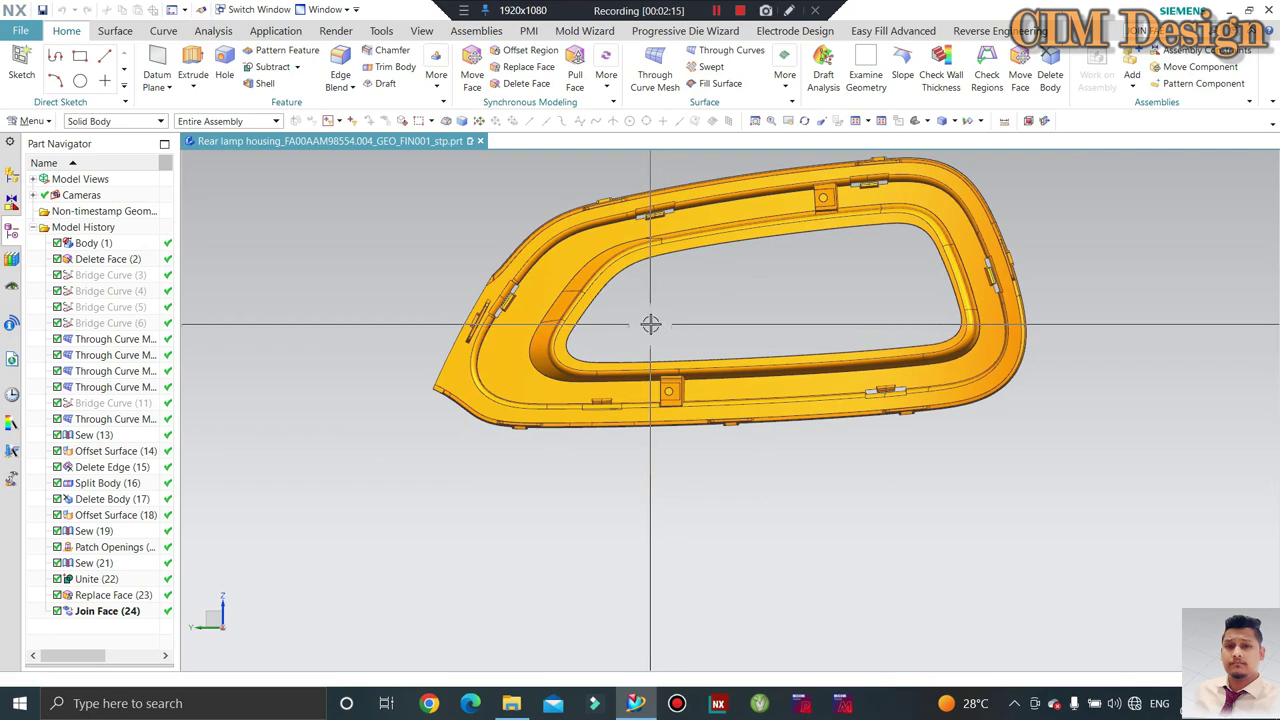
{"action": "scroll", "coordinate": [646, 327], "scroll_direction": "up", "scroll_amount": 2}
{"action": "scroll", "coordinate": [621, 389], "scroll_direction": "up", "scroll_amount": 2}
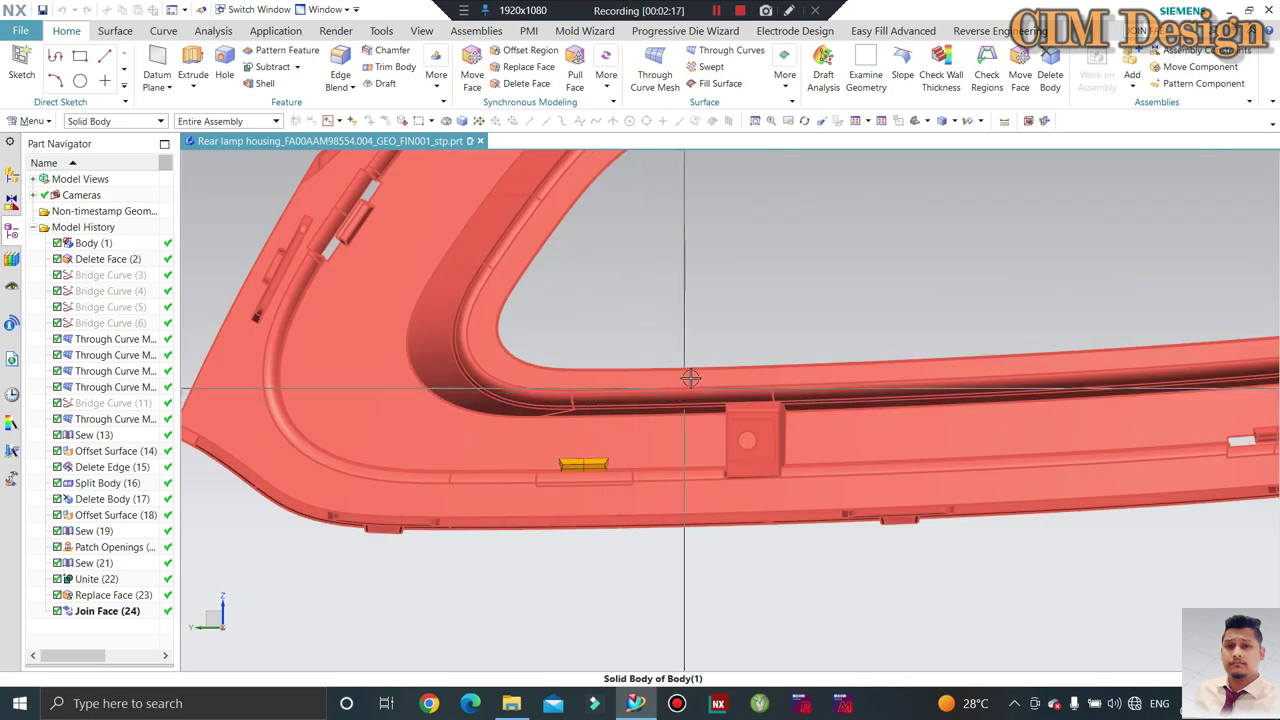
{"action": "scroll", "coordinate": [680, 381], "scroll_direction": "down", "scroll_amount": 3}
{"action": "middle_click_drag", "start_coordinate": [732, 330], "coordinate": [759, 313]}
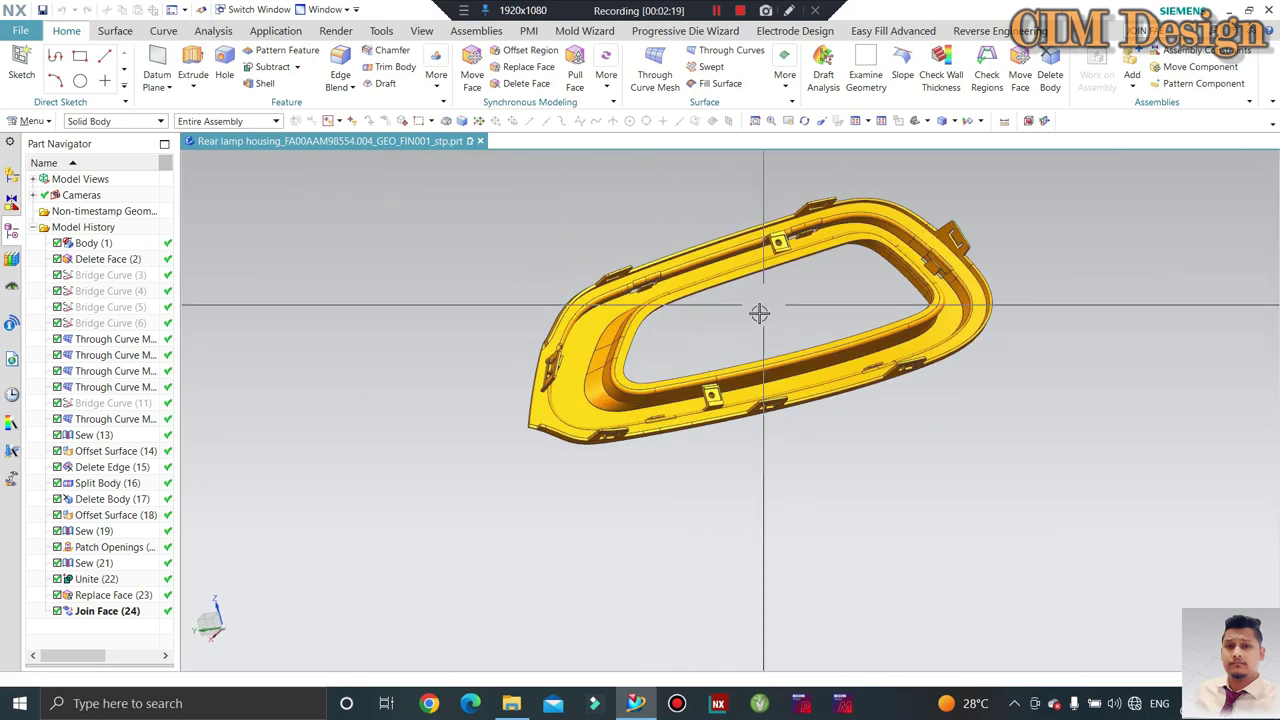
{"action": "scroll", "coordinate": [728, 348], "scroll_direction": "up", "scroll_amount": 2}
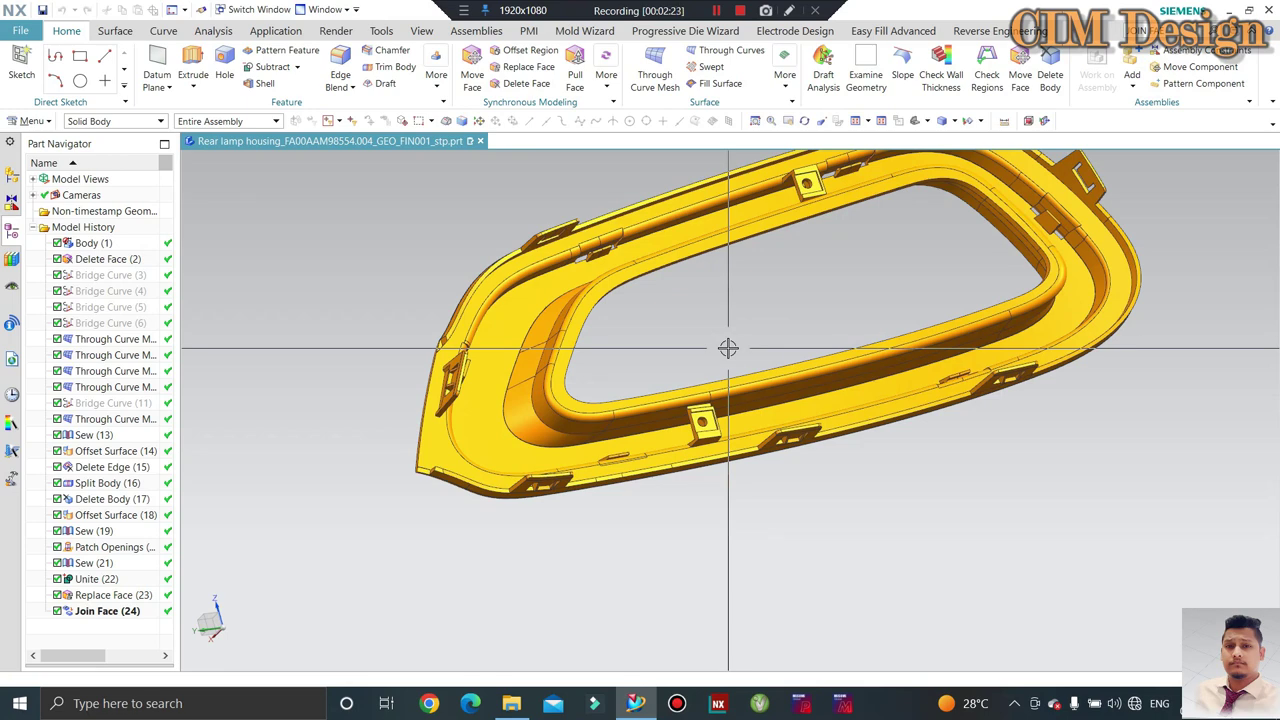
{"action": "mouse_move", "coordinate": [728, 348]}
{"action": "middle_mouse_down"}
{"action": "mouse_move", "coordinate": [786, 334]}
{"action": "mouse_move", "coordinate": [634, 354]}
{"action": "middle_mouse_up"}
{"action": "scroll", "coordinate": [643, 369], "scroll_direction": "up", "scroll_amount": 2}
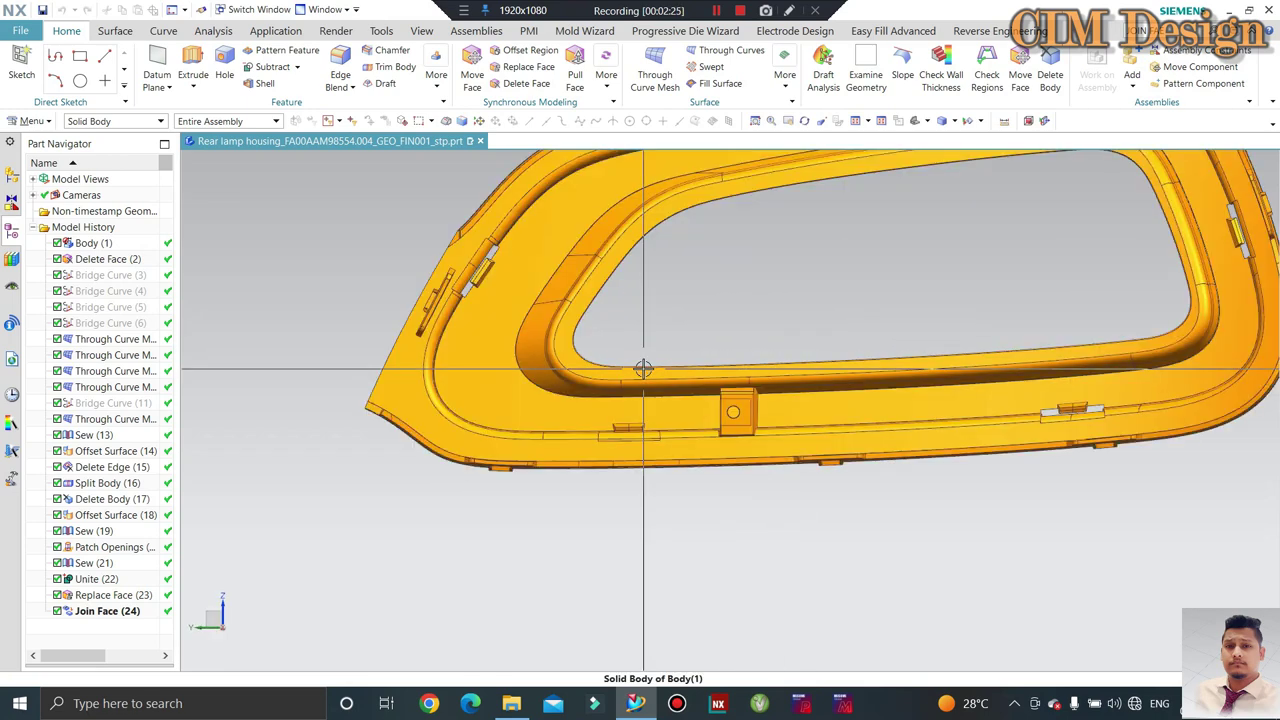
{"action": "scroll", "coordinate": [529, 403], "scroll_direction": "down", "scroll_amount": 3}
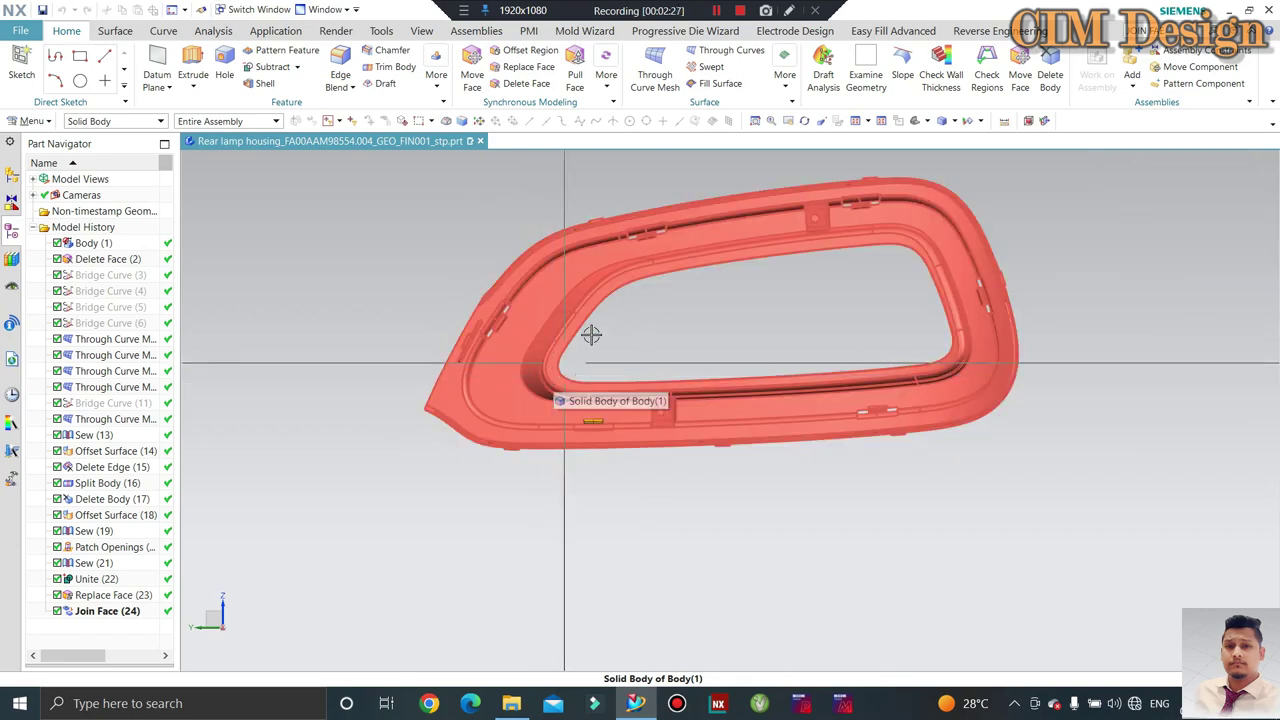
{"action": "scroll", "coordinate": [591, 467], "scroll_direction": "up", "scroll_amount": 3}
{"action": "mouse_move", "coordinate": [579, 514]}
{"action": "middle_mouse_down"}
{"action": "mouse_move", "coordinate": [609, 380]}
{"action": "mouse_move", "coordinate": [637, 434]}
{"action": "mouse_move", "coordinate": [610, 426]}
{"action": "mouse_move", "coordinate": [666, 389]}
{"action": "mouse_move", "coordinate": [586, 371]}
{"action": "mouse_move", "coordinate": [514, 534]}
{"action": "middle_mouse_up"}
{"action": "scroll", "coordinate": [582, 446], "scroll_direction": "up", "scroll_amount": 3}
{"action": "scroll", "coordinate": [582, 446], "scroll_direction": "up", "scroll_amount": 1}
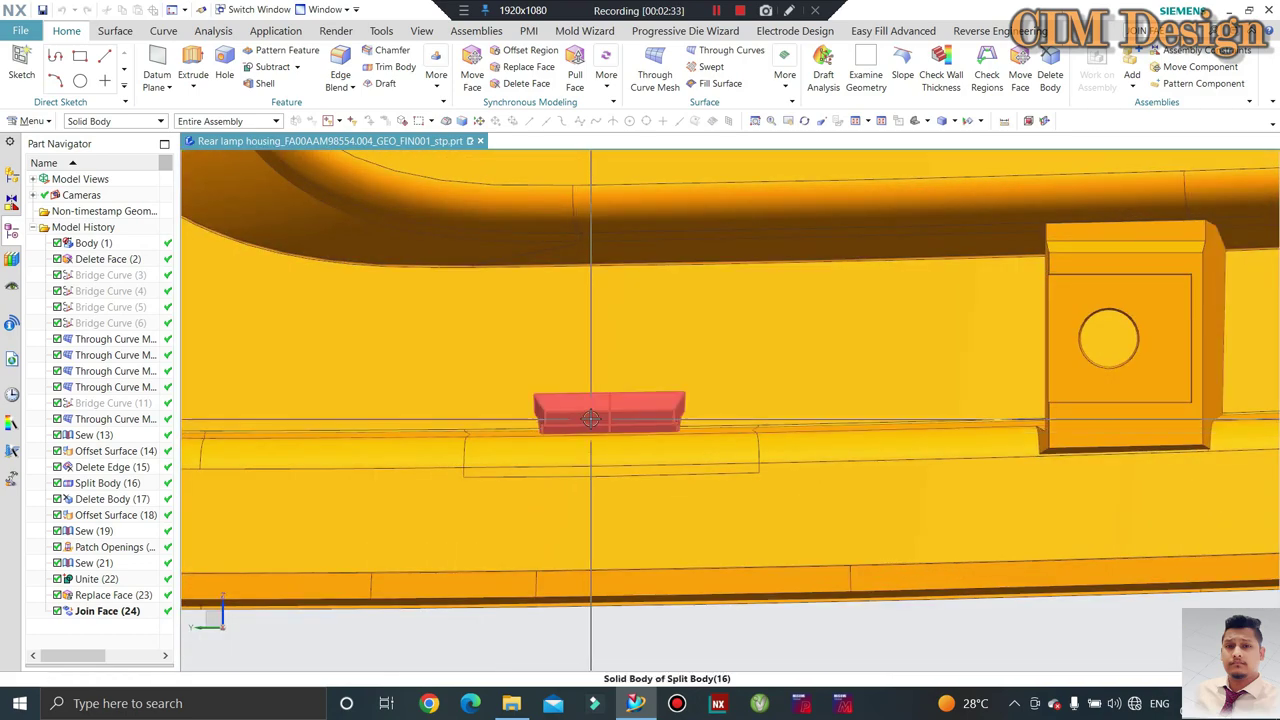
{"action": "scroll", "coordinate": [570, 440], "scroll_direction": "down", "scroll_amount": 2}
{"action": "mouse_move", "coordinate": [591, 417]}
{"action": "middle_mouse_down"}
{"action": "mouse_move", "coordinate": [614, 431]}
{"action": "mouse_move", "coordinate": [509, 417]}
{"action": "middle_mouse_up"}
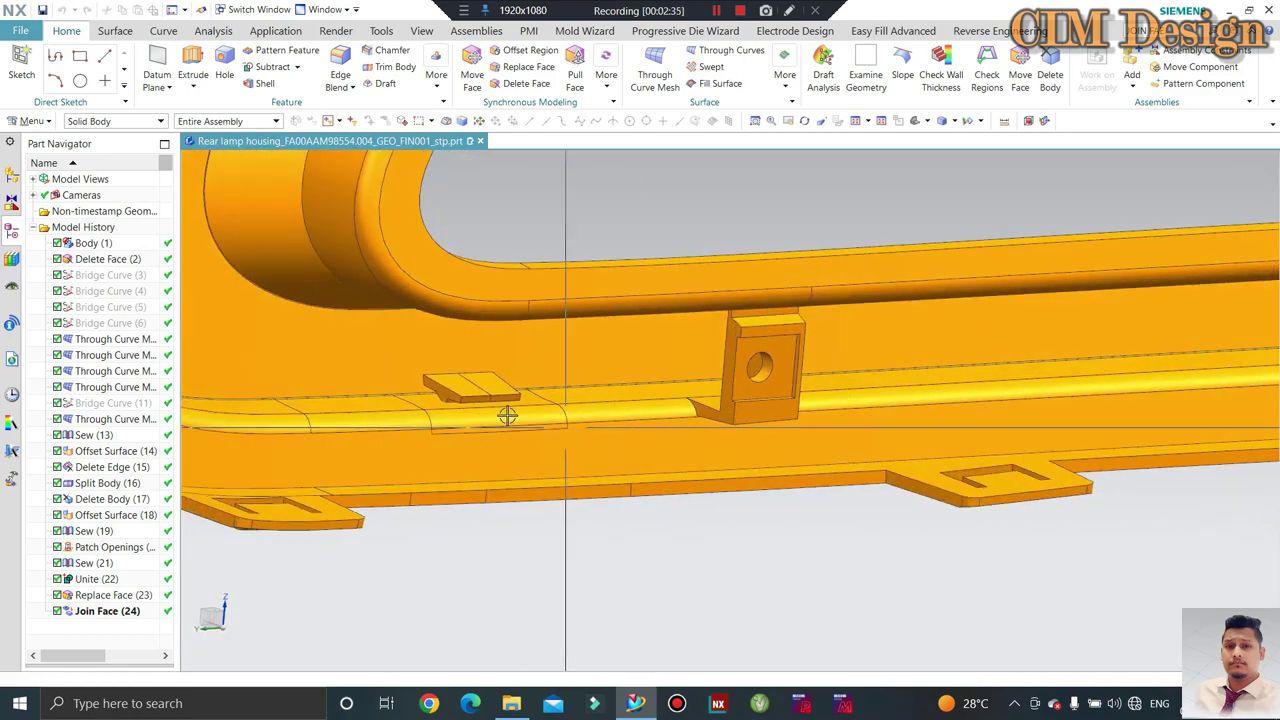
{"action": "scroll", "coordinate": [429, 385], "scroll_direction": "up", "scroll_amount": 3}
{"action": "scroll", "coordinate": [429, 385], "scroll_direction": "down", "scroll_amount": 2}
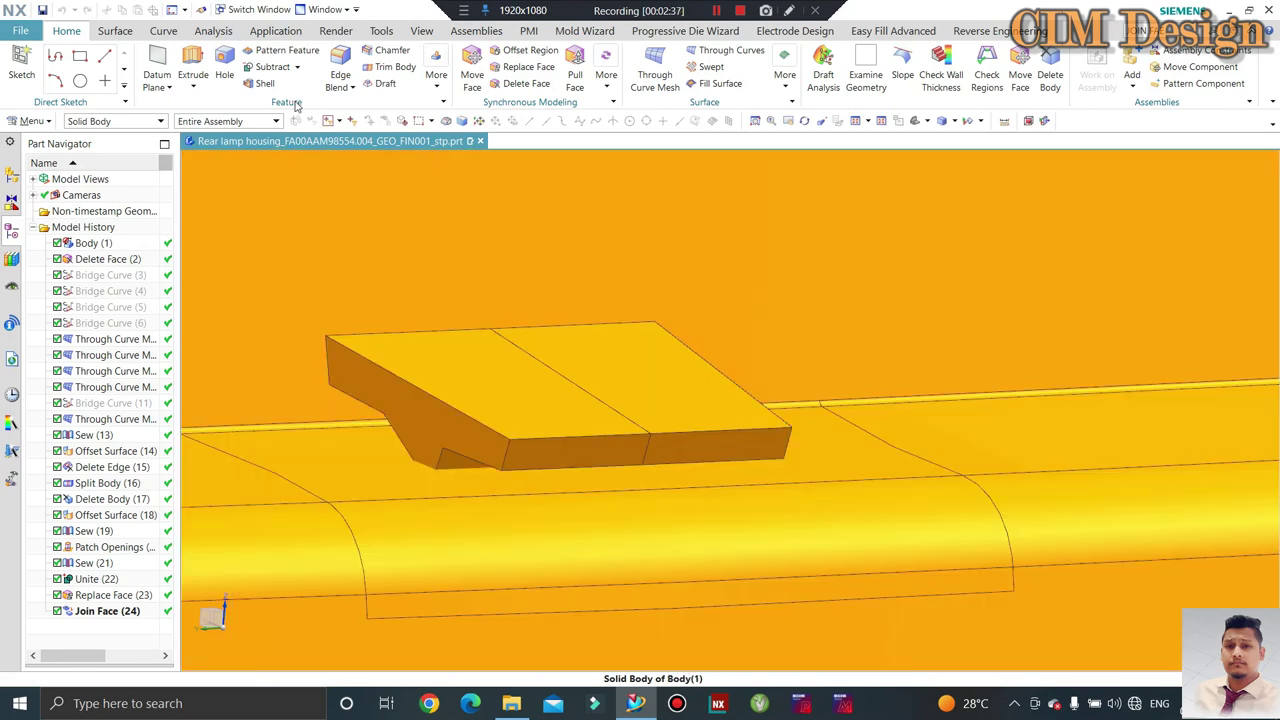
{"action": "scroll", "coordinate": [533, 366], "scroll_direction": "down", "scroll_amount": 3}
{"action": "scroll", "coordinate": [533, 366], "scroll_direction": "down", "scroll_amount": 3}
{"action": "mouse_move", "coordinate": [571, 386]}
{"action": "middle_mouse_down"}
{"action": "mouse_move", "coordinate": [766, 597]}
{"action": "mouse_move", "coordinate": [786, 574]}
{"action": "middle_mouse_up"}
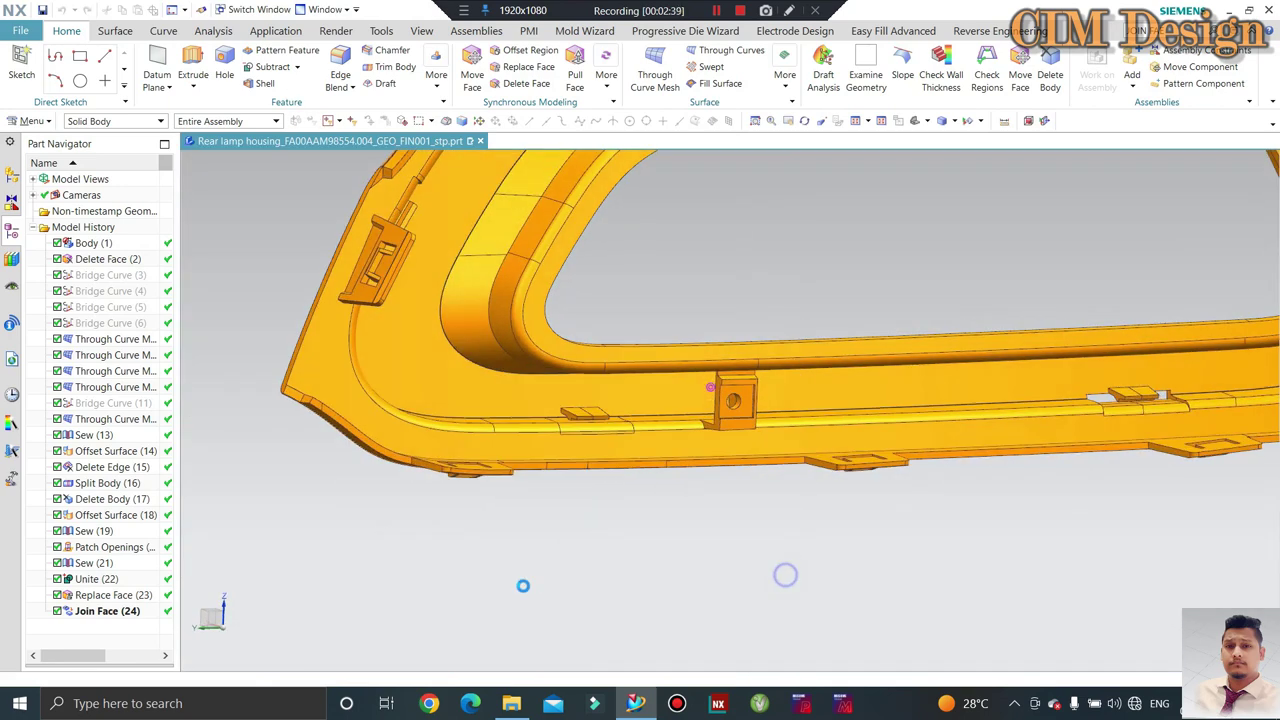
{"action": "scroll", "coordinate": [586, 436], "scroll_direction": "up", "scroll_amount": 2}
{"action": "scroll", "coordinate": [571, 444], "scroll_direction": "up", "scroll_amount": 3}
{"action": "scroll", "coordinate": [560, 466], "scroll_direction": "down", "scroll_amount": 3}
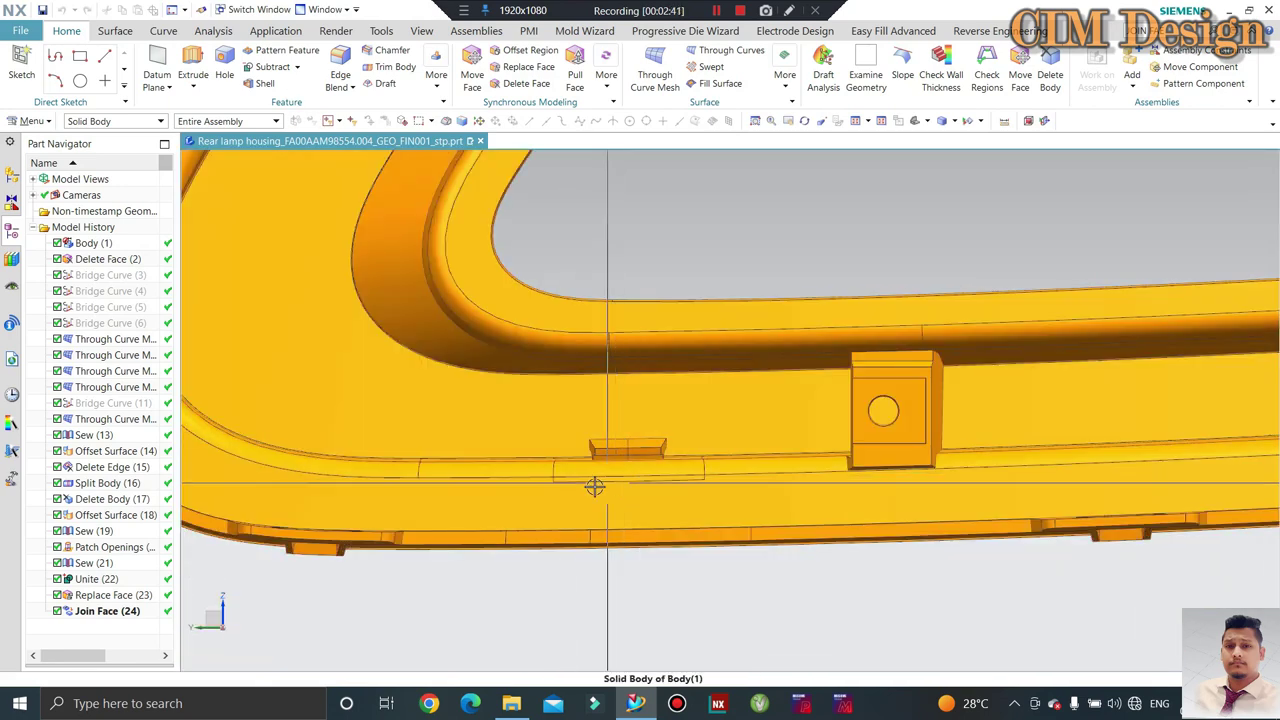
{"action": "scroll", "coordinate": [600, 488], "scroll_direction": "up", "scroll_amount": 3}
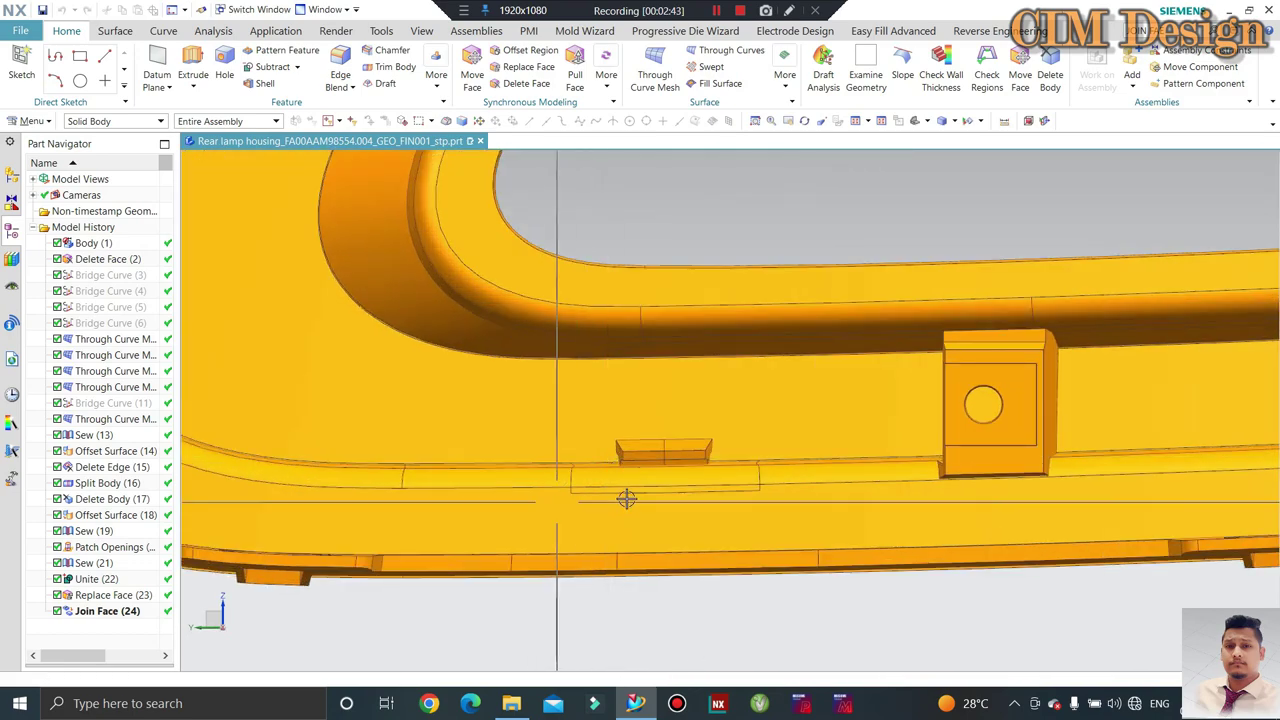
{"action": "scroll", "coordinate": [625, 411], "scroll_direction": "down", "scroll_amount": 3}
{"action": "scroll", "coordinate": [523, 443], "scroll_direction": "down", "scroll_amount": 2}
{"action": "scroll", "coordinate": [603, 377], "scroll_direction": "down", "scroll_amount": 2}
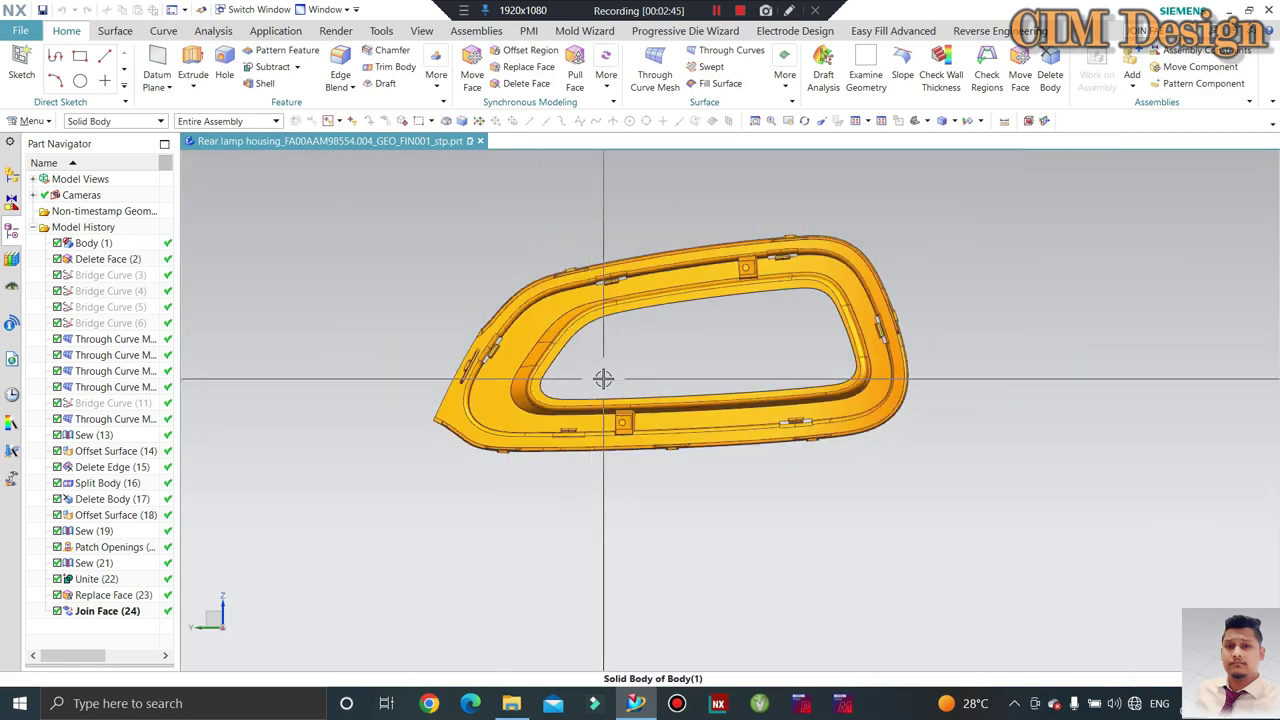
{"action": "mouse_move", "coordinate": [603, 377]}
{"action": "middle_mouse_down"}
{"action": "mouse_move", "coordinate": [627, 341]}
{"action": "mouse_move", "coordinate": [600, 443]}
{"action": "middle_mouse_up"}
{"action": "scroll", "coordinate": [600, 443], "scroll_direction": "up", "scroll_amount": 3}
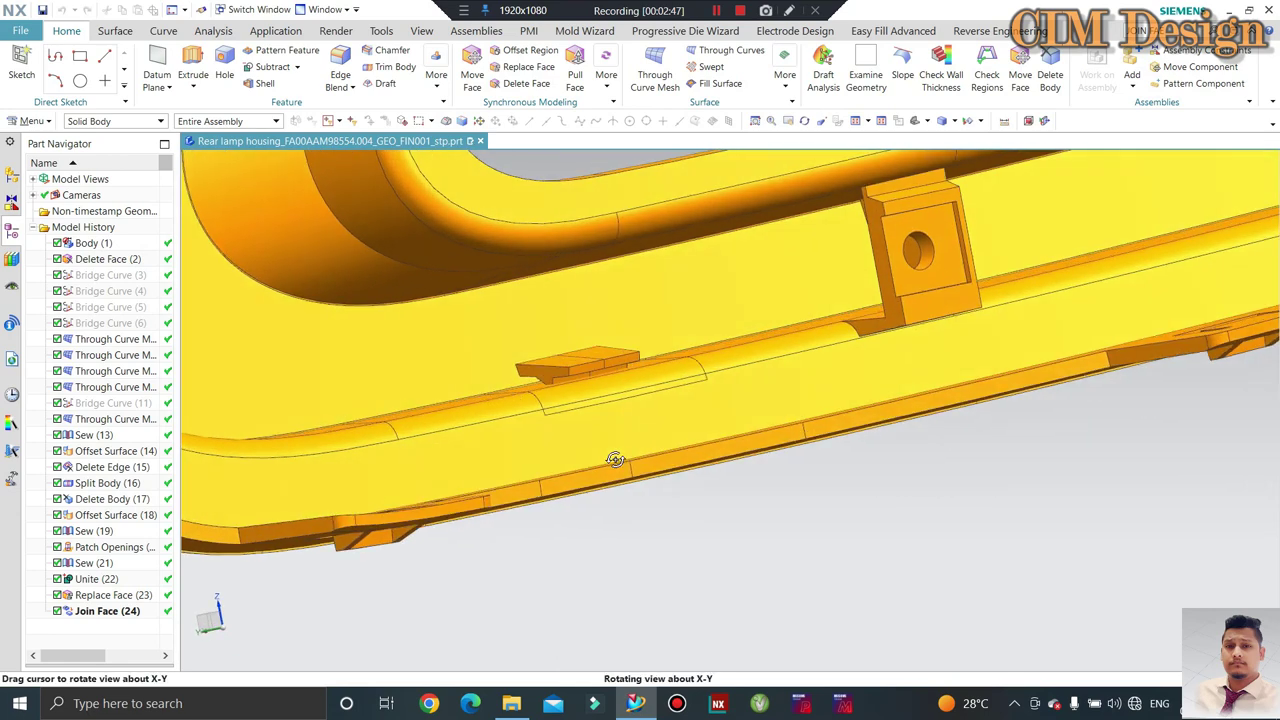
{"action": "scroll", "coordinate": [609, 416], "scroll_direction": "up", "scroll_amount": 2}
{"action": "scroll", "coordinate": [609, 416], "scroll_direction": "down", "scroll_amount": 2}
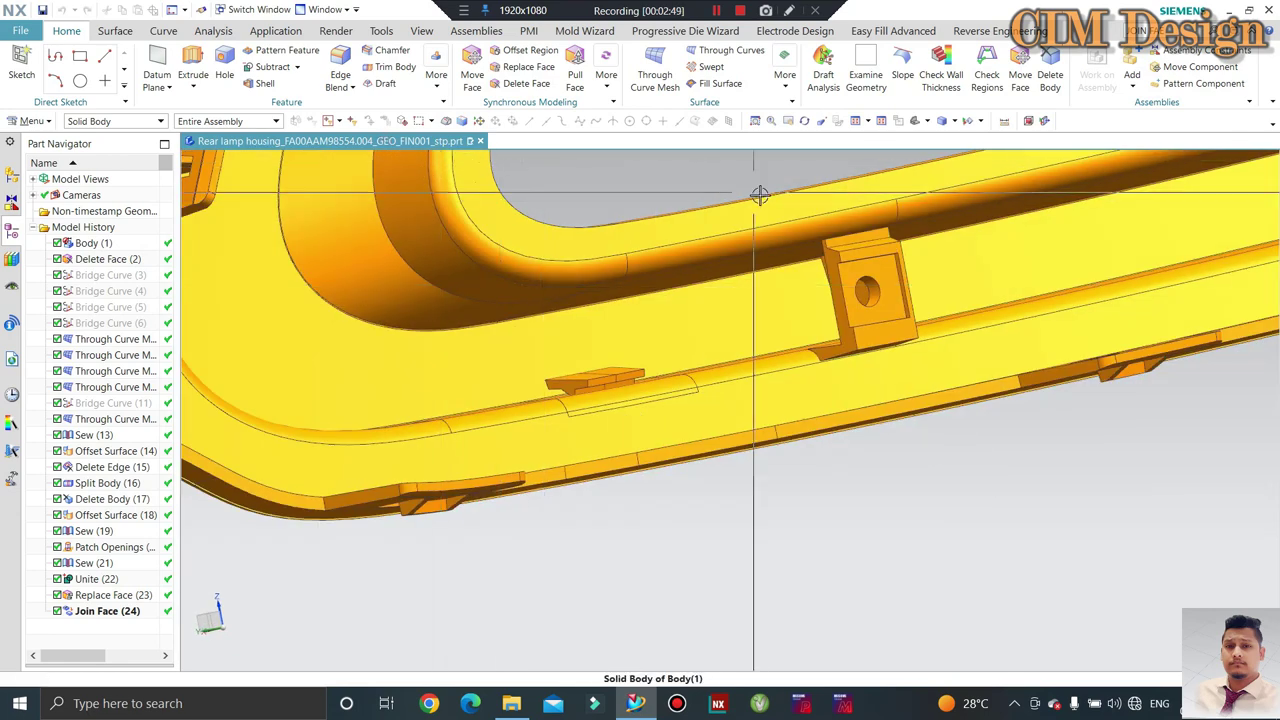
Create a Block bounding body around the flange tab's top face.
{"action": "left_click", "coordinate": [1028, 121]}
{"action": "scroll", "coordinate": [591, 443], "scroll_direction": "up", "scroll_amount": 1}
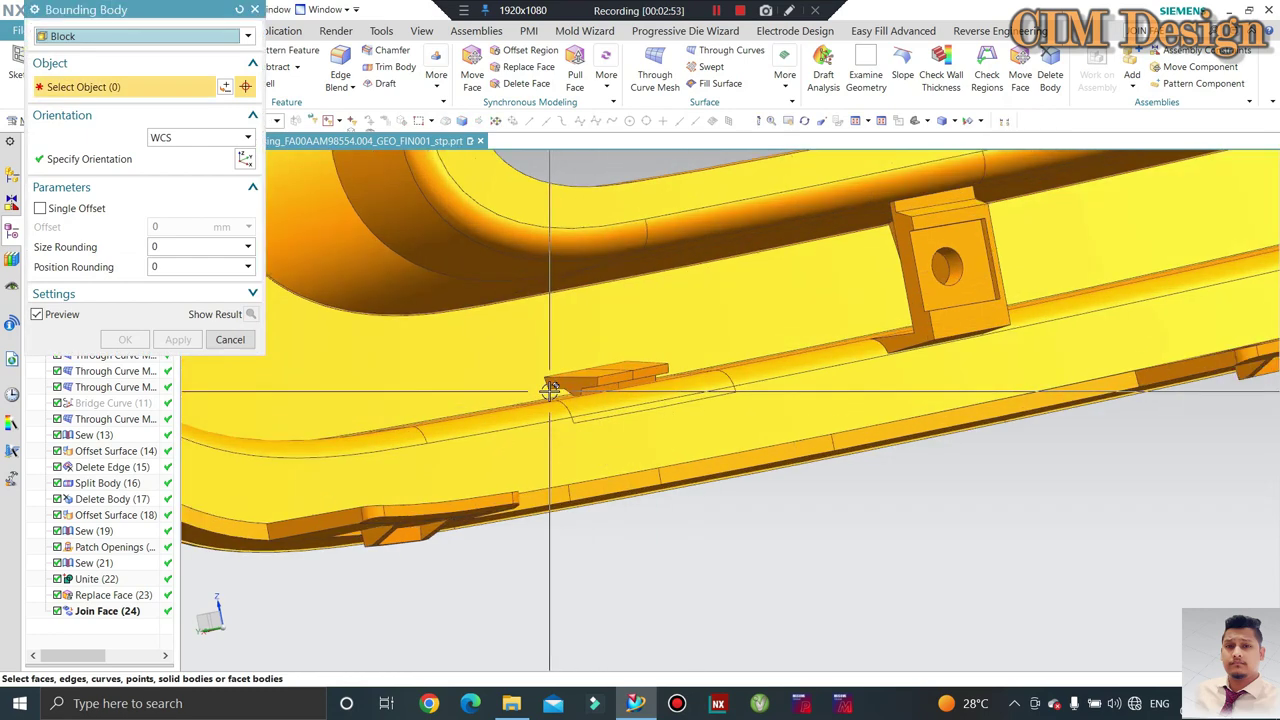
{"action": "scroll", "coordinate": [543, 380], "scroll_direction": "up", "scroll_amount": 1}
{"action": "scroll", "coordinate": [586, 357], "scroll_direction": "up", "scroll_amount": 1}
{"action": "mouse_move", "coordinate": [687, 364]}
{"action": "middle_mouse_down"}
{"action": "mouse_move", "coordinate": [700, 357]}
{"action": "mouse_move", "coordinate": [674, 380]}
{"action": "middle_mouse_up"}
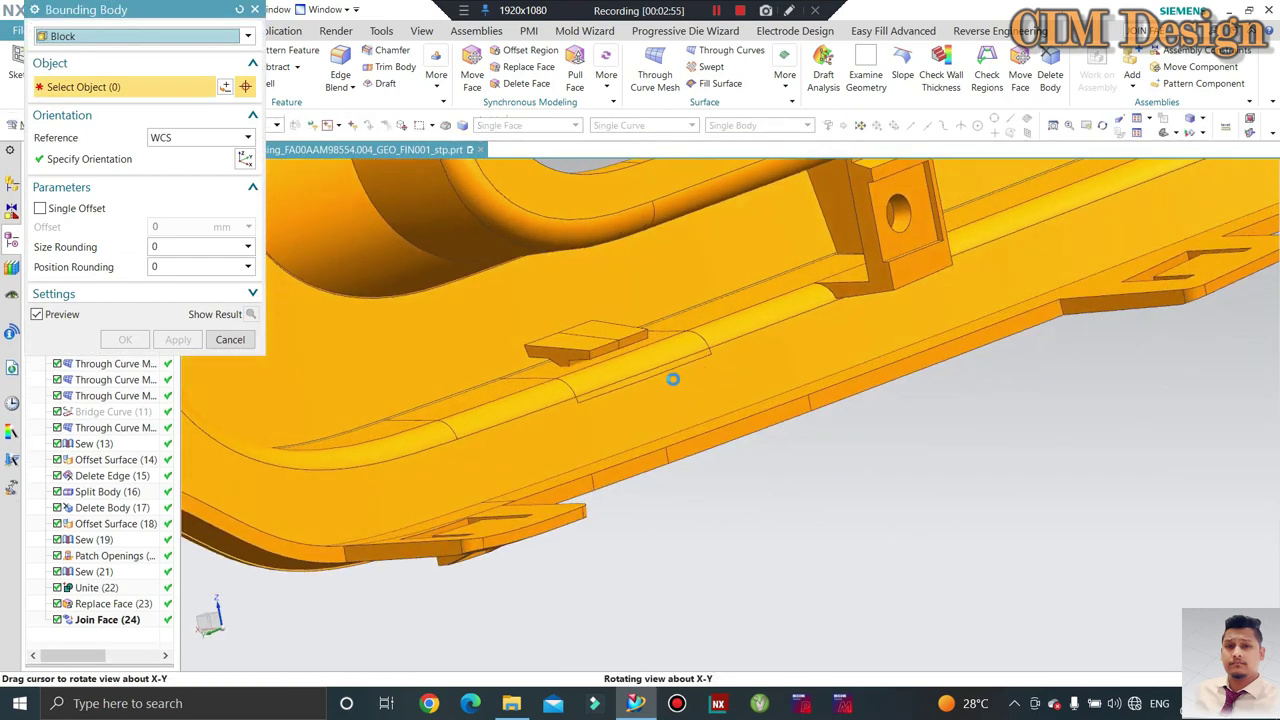
{"action": "scroll", "coordinate": [526, 377], "scroll_direction": "up", "scroll_amount": 2}
{"action": "left_click", "coordinate": [524, 375]}
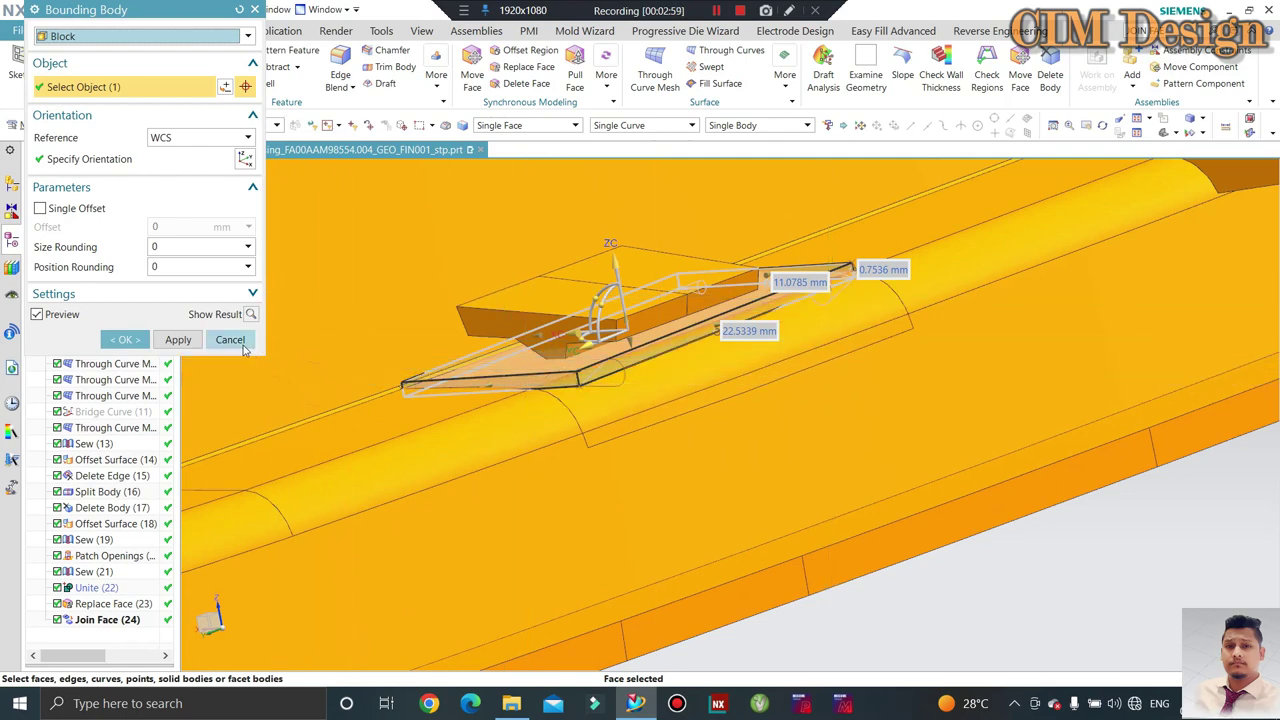
{"action": "scroll", "coordinate": [383, 480], "scroll_direction": "down", "scroll_amount": 1}
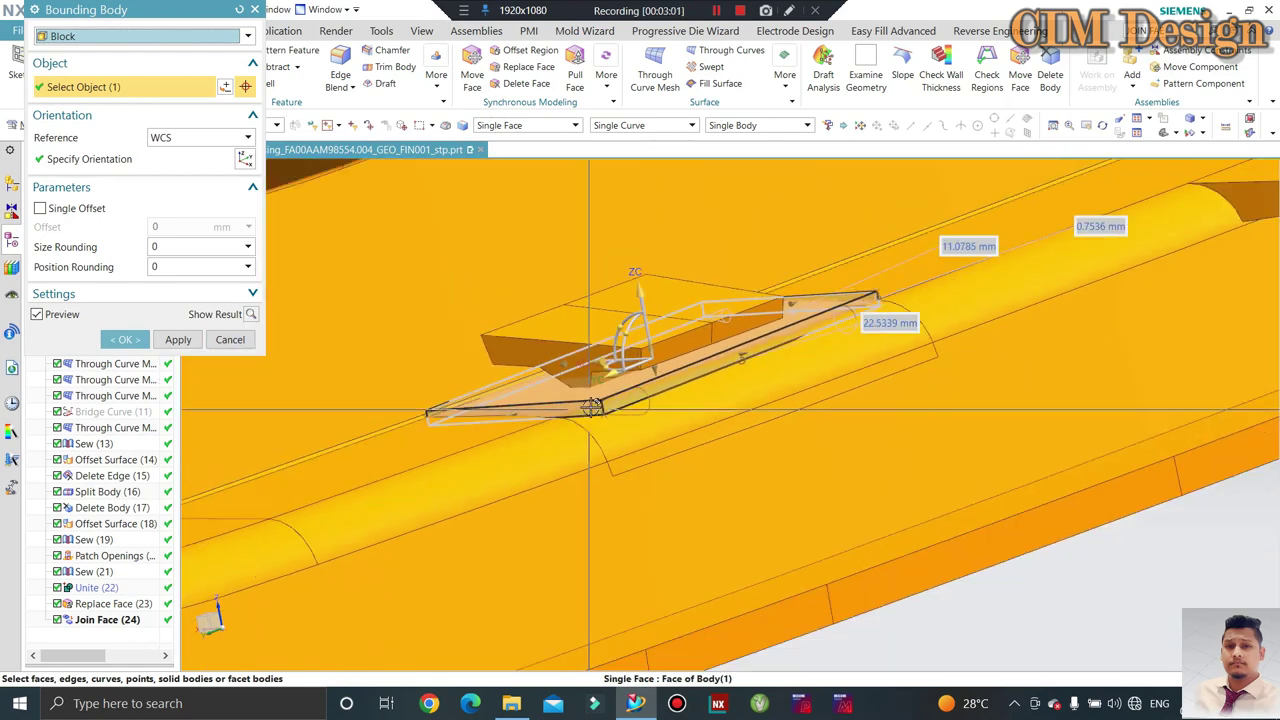
{"action": "scroll", "coordinate": [331, 463], "scroll_direction": "down", "scroll_amount": 2}
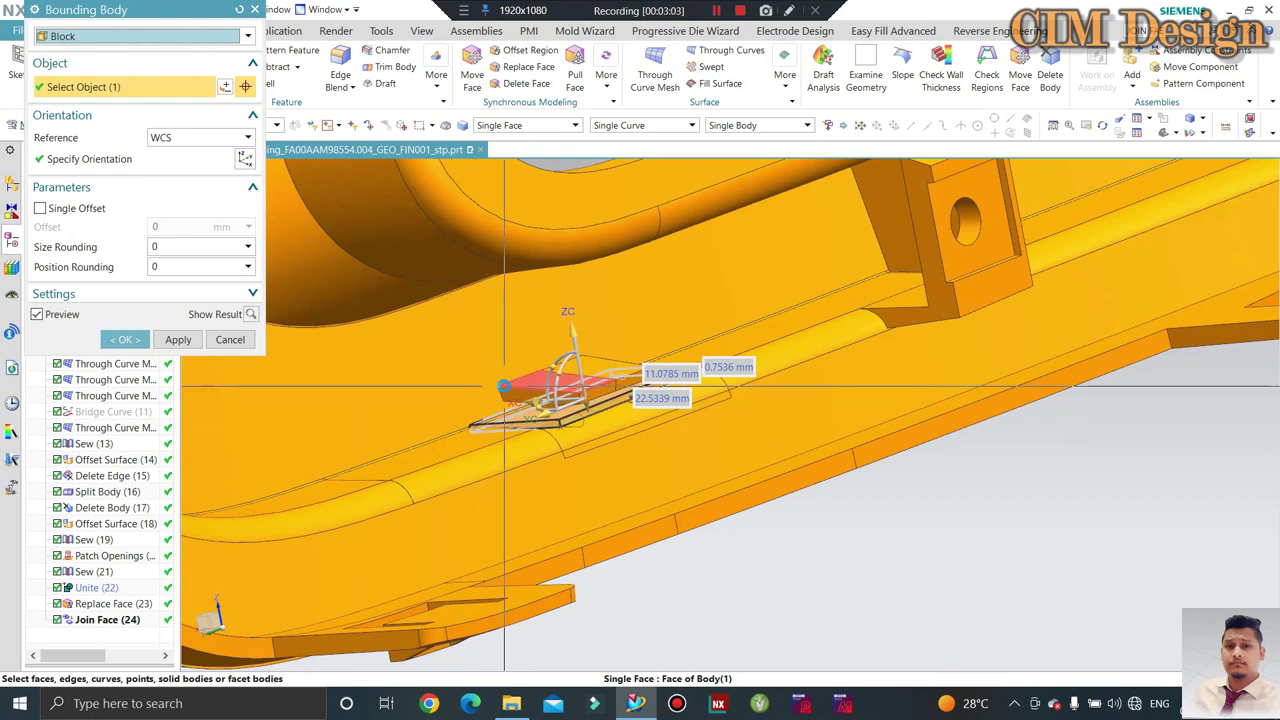
{"action": "middle_click", "coordinate": [560, 425]}
{"action": "middle_click_drag", "start_coordinate": [563, 429], "coordinate": [571, 406]}
{"action": "scroll", "coordinate": [523, 457], "scroll_direction": "up", "scroll_amount": 2}
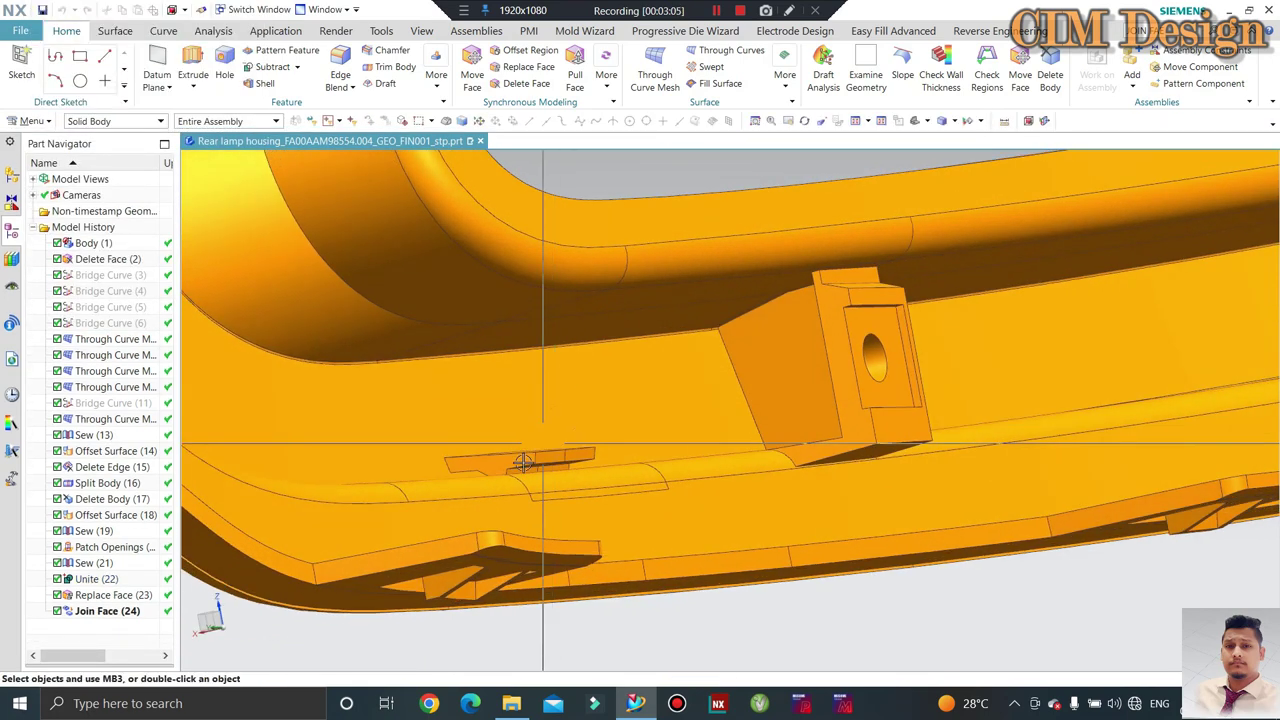
{"action": "scroll", "coordinate": [443, 460], "scroll_direction": "up", "scroll_amount": 2}
{"action": "middle_click_drag", "start_coordinate": [443, 460], "coordinate": [430, 448]}
{"action": "scroll", "coordinate": [700, 360], "scroll_direction": "up", "scroll_amount": 2}
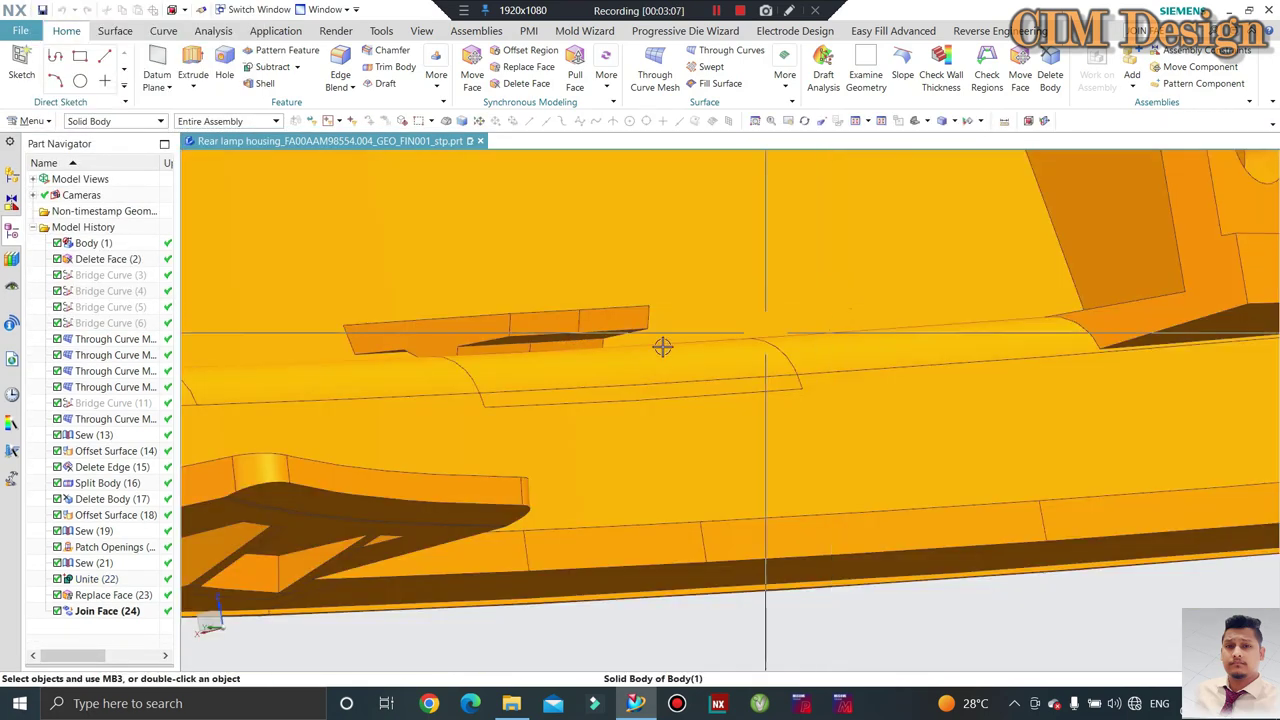
{"action": "scroll", "coordinate": [246, 326], "scroll_direction": "down", "scroll_amount": 2}
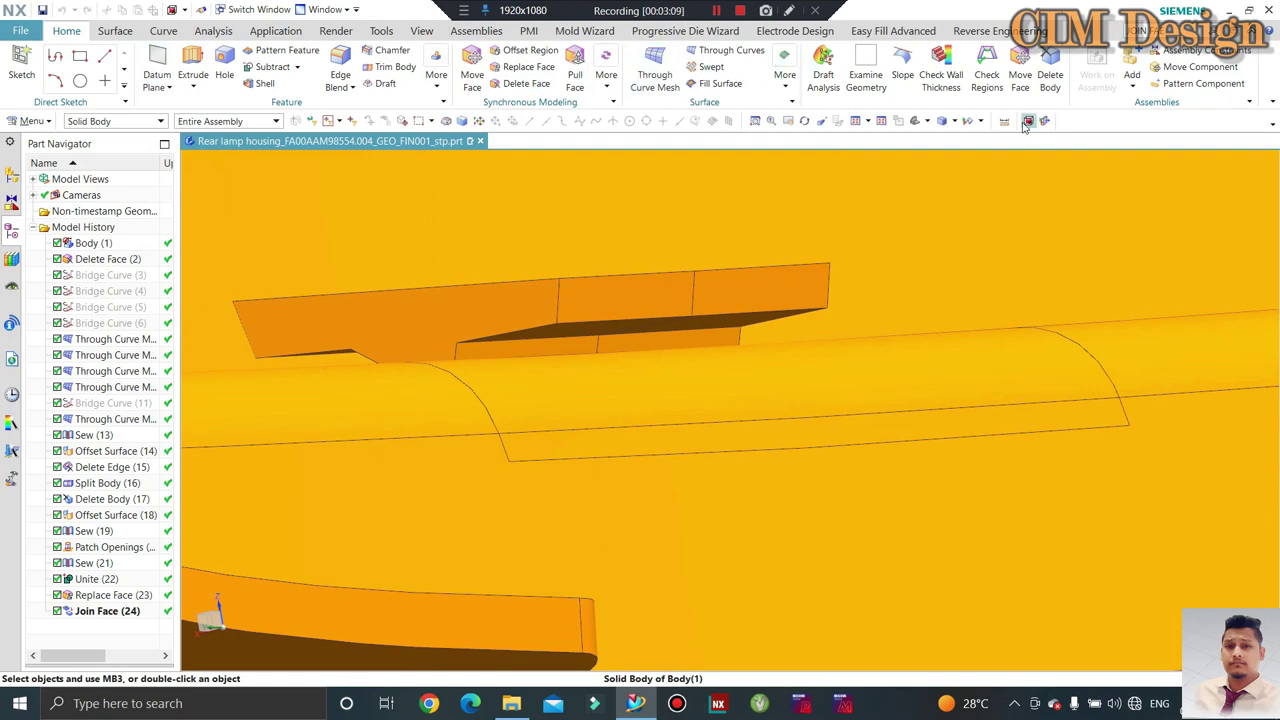
Add another bounding block around the small notch face.
{"action": "key", "text": "F4"}
{"action": "scroll", "coordinate": [563, 309], "scroll_direction": "up", "scroll_amount": 2}
{"action": "scroll", "coordinate": [763, 366], "scroll_direction": "up", "scroll_amount": 2}
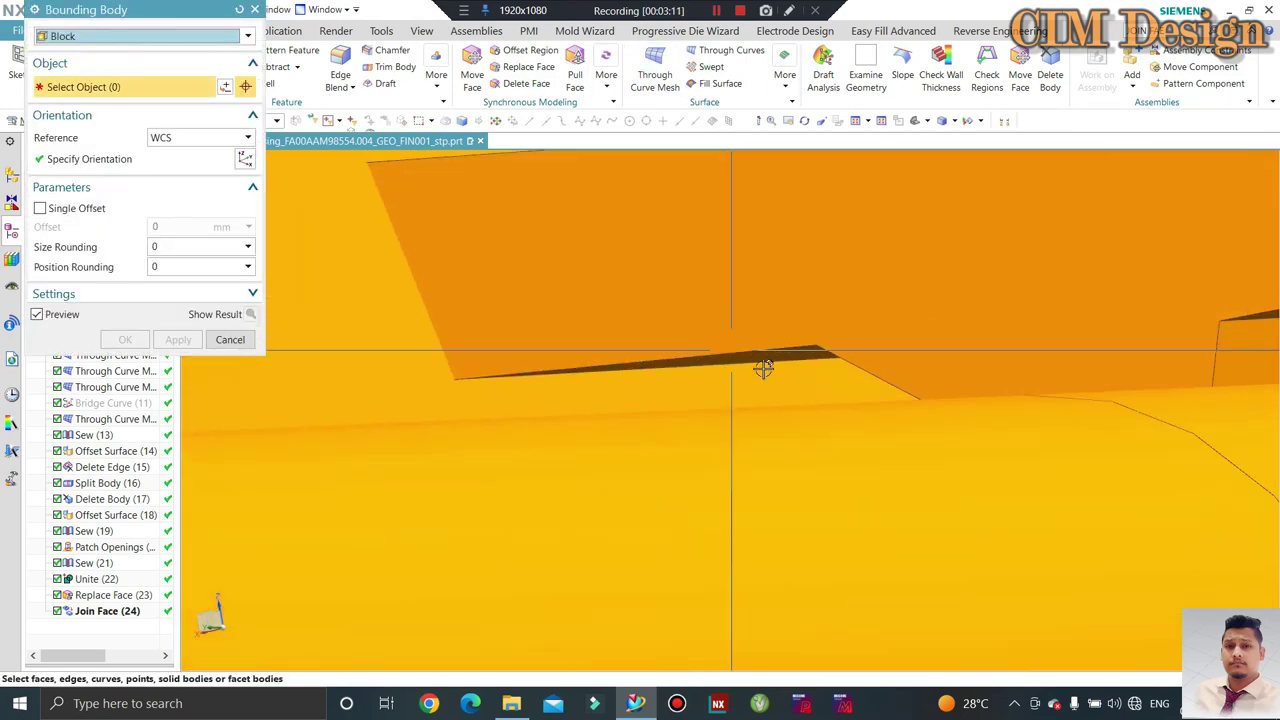
{"action": "left_click", "coordinate": [787, 342]}
{"action": "scroll", "coordinate": [600, 314], "scroll_direction": "down", "scroll_amount": 2}
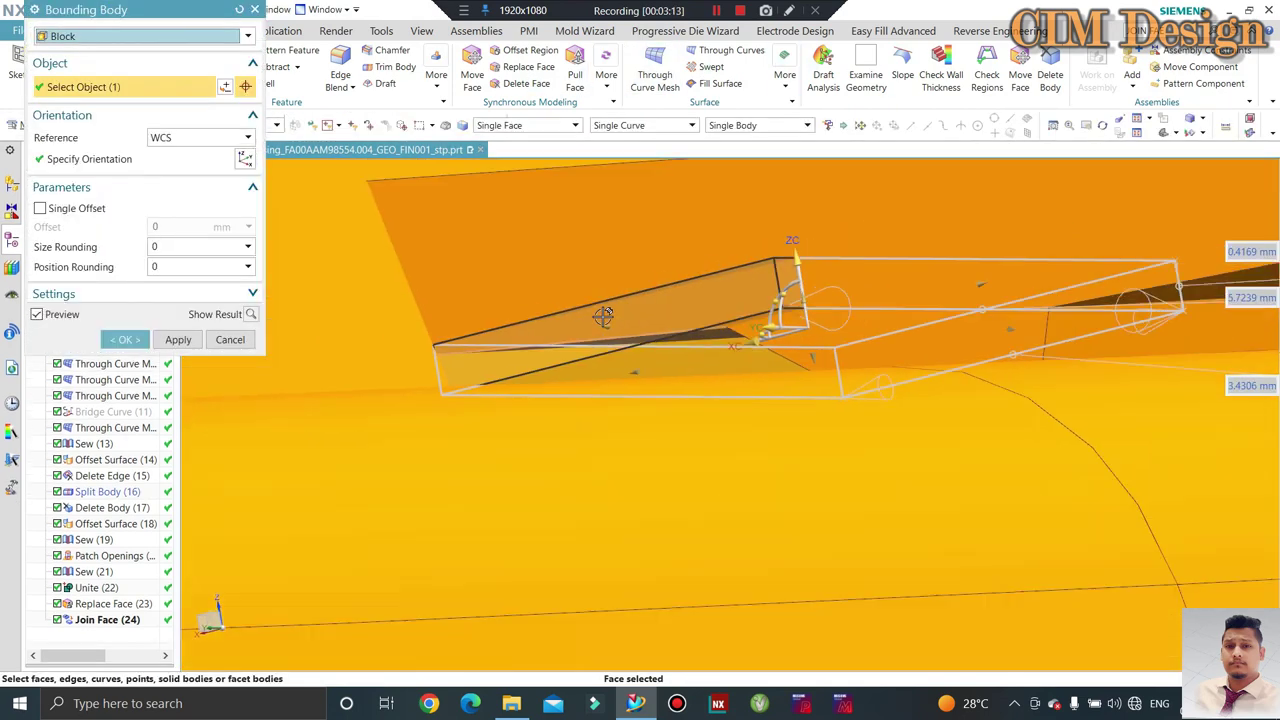
{"action": "scroll", "coordinate": [692, 287], "scroll_direction": "down", "scroll_amount": 1}
{"action": "mouse_move", "coordinate": [692, 287]}
{"action": "middle_mouse_down"}
{"action": "mouse_move", "coordinate": [503, 284]}
{"action": "mouse_move", "coordinate": [660, 286]}
{"action": "middle_mouse_up"}
{"action": "scroll", "coordinate": [660, 286], "scroll_direction": "up", "scroll_amount": 2}
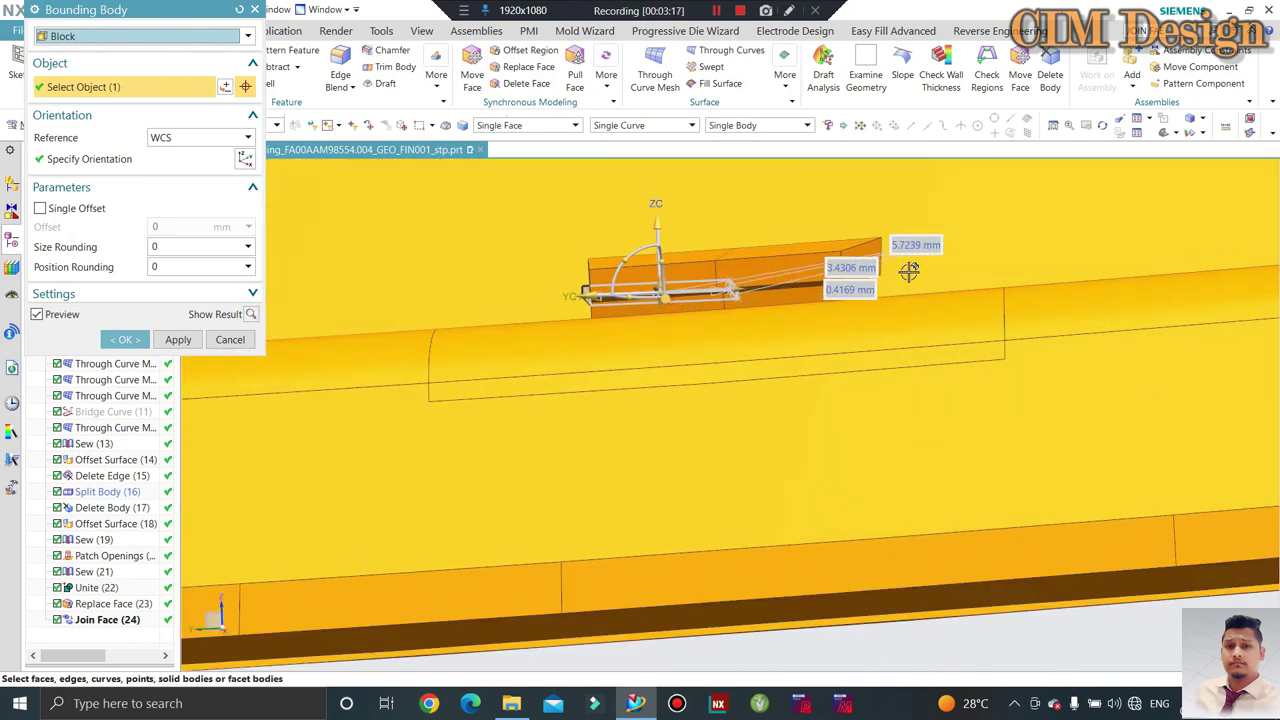
{"action": "scroll", "coordinate": [702, 289], "scroll_direction": "up", "scroll_amount": 1}
{"action": "scroll", "coordinate": [702, 289], "scroll_direction": "down", "scroll_amount": 2}
{"action": "middle_click_drag", "start_coordinate": [680, 391], "coordinate": [838, 340]}
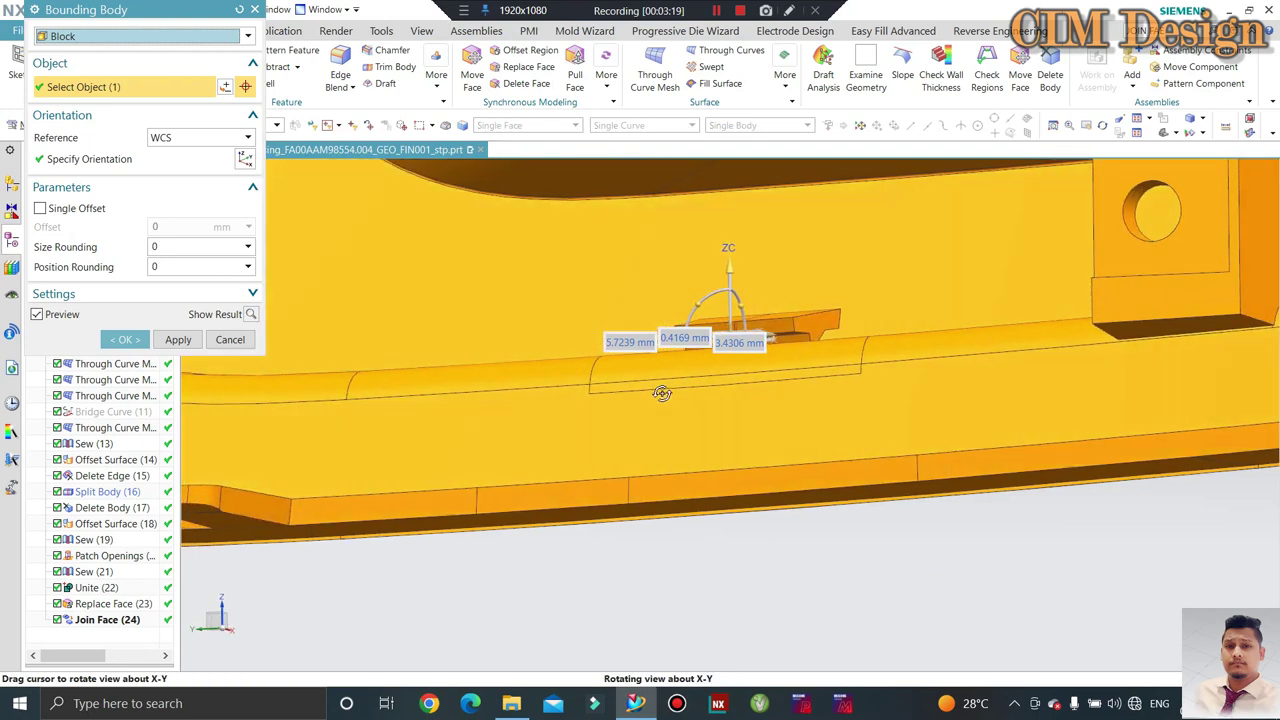
{"action": "middle_click", "coordinate": [838, 340]}
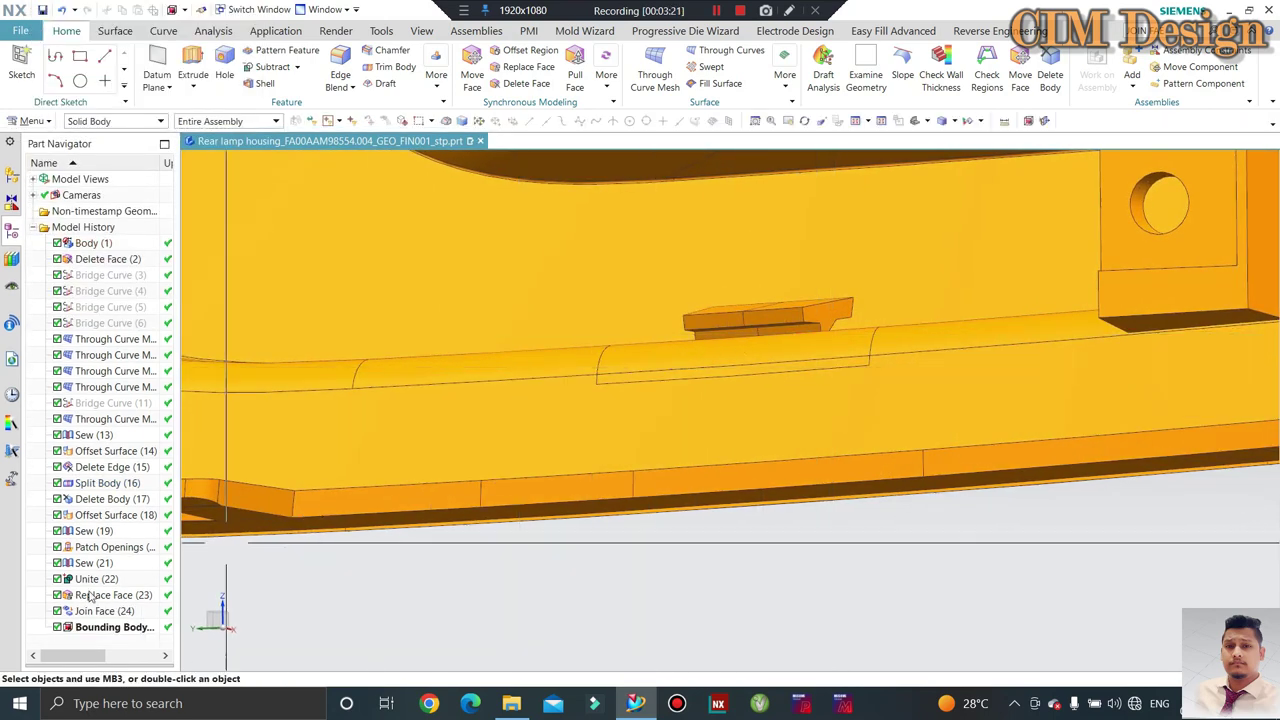
Edit the bounding block so it also encloses a second notch face.
{"action": "double_click", "coordinate": [118, 627]}
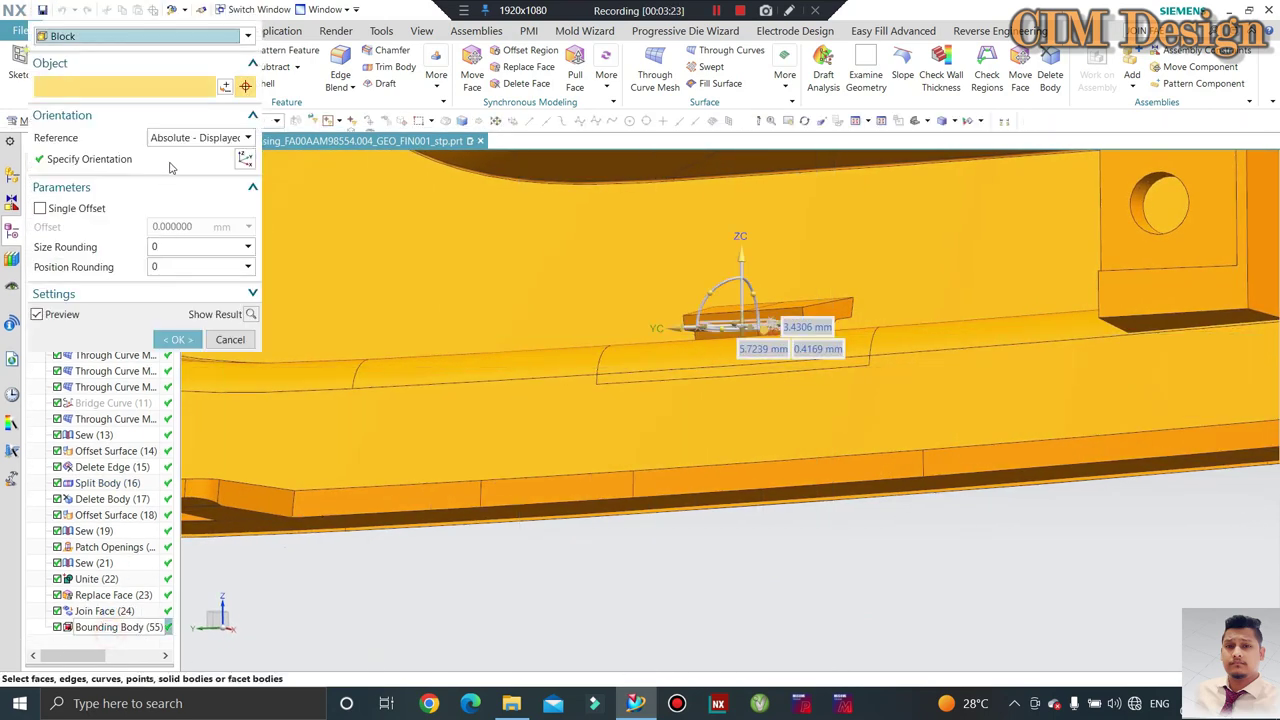
{"action": "scroll", "coordinate": [934, 249], "scroll_direction": "up", "scroll_amount": 2}
{"action": "scroll", "coordinate": [751, 417], "scroll_direction": "up", "scroll_amount": 1}
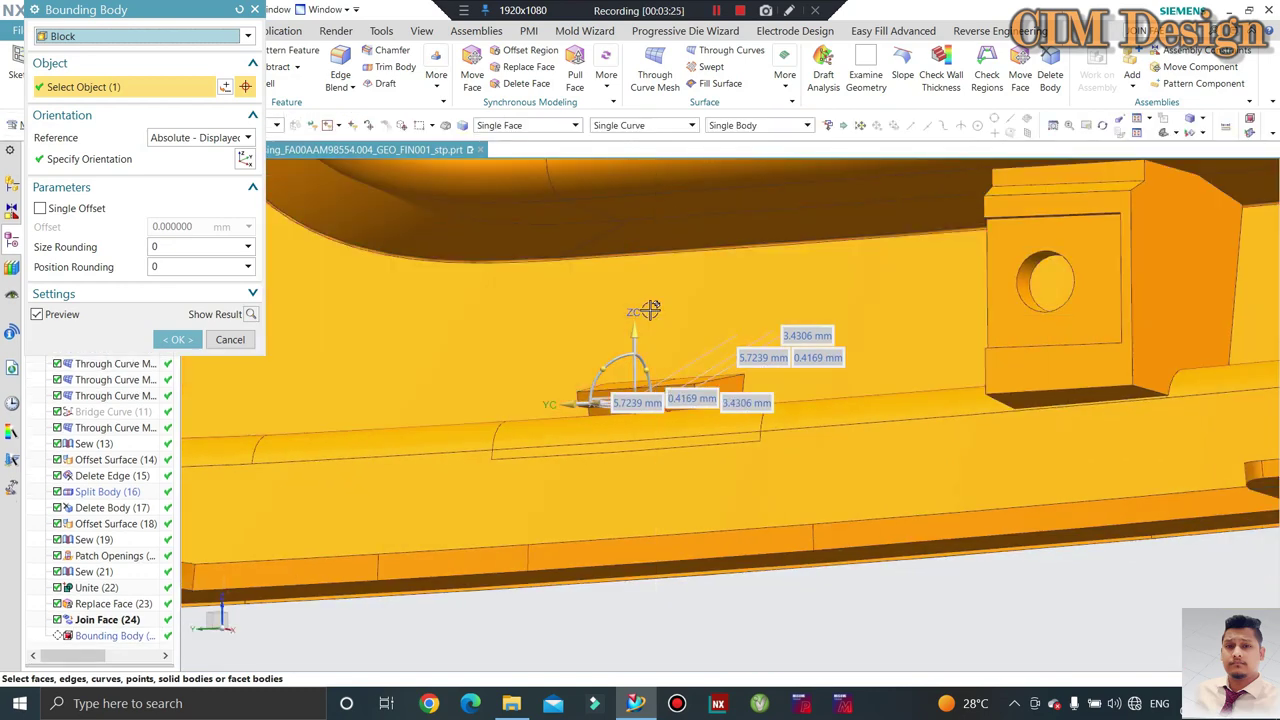
{"action": "scroll", "coordinate": [657, 315], "scroll_direction": "down", "scroll_amount": 1}
{"action": "middle_click_drag", "start_coordinate": [657, 315], "coordinate": [831, 437]}
{"action": "scroll", "coordinate": [831, 437], "scroll_direction": "up", "scroll_amount": 1}
{"action": "scroll", "coordinate": [831, 437], "scroll_direction": "up", "scroll_amount": 2}
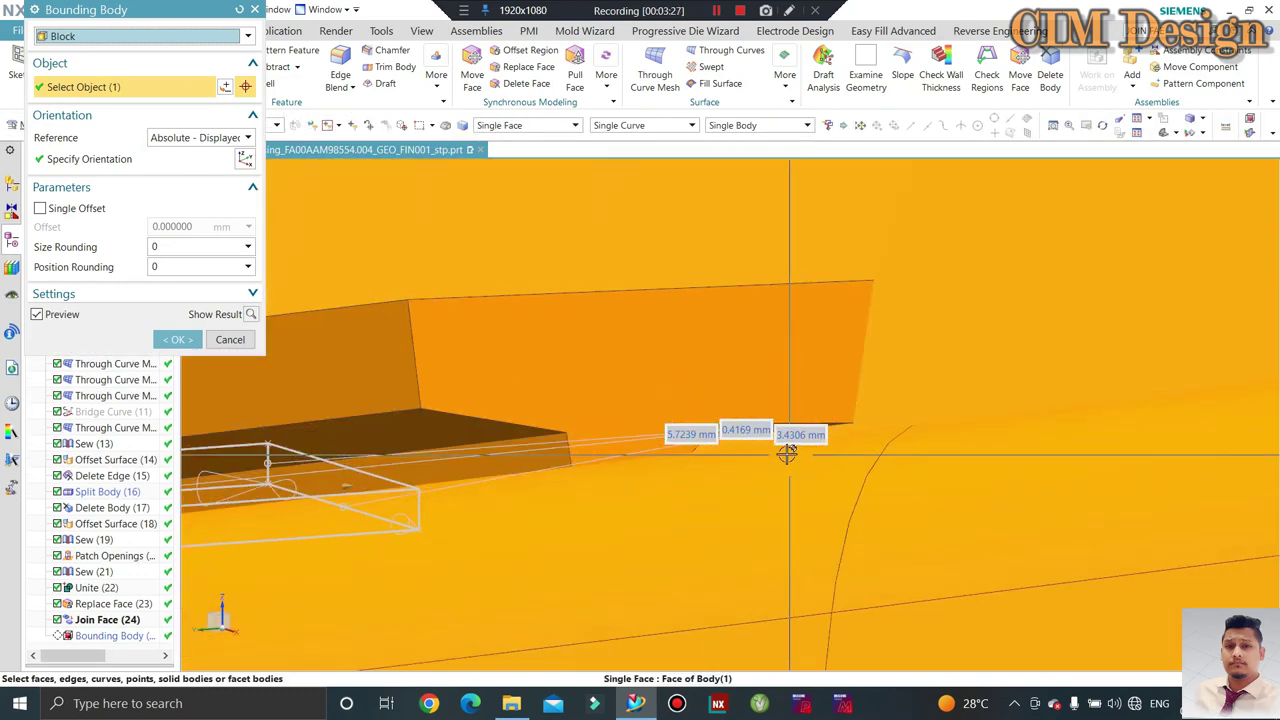
{"action": "scroll", "coordinate": [683, 394], "scroll_direction": "up", "scroll_amount": 1}
{"action": "left_click", "coordinate": [680, 398]}
{"action": "scroll", "coordinate": [777, 289], "scroll_direction": "up", "scroll_amount": 1}
{"action": "scroll", "coordinate": [777, 289], "scroll_direction": "down", "scroll_amount": 2}
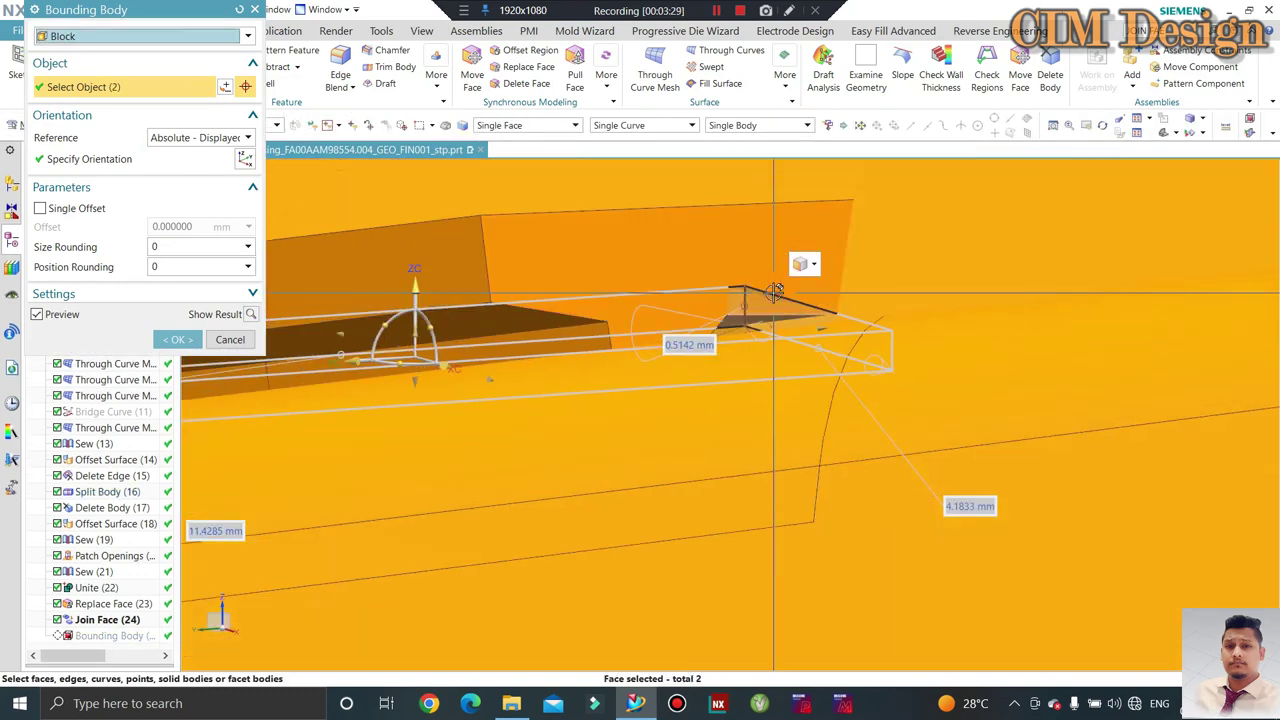
{"action": "middle_click", "coordinate": [766, 297]}
{"action": "scroll", "coordinate": [752, 307], "scroll_direction": "up", "scroll_amount": 2}
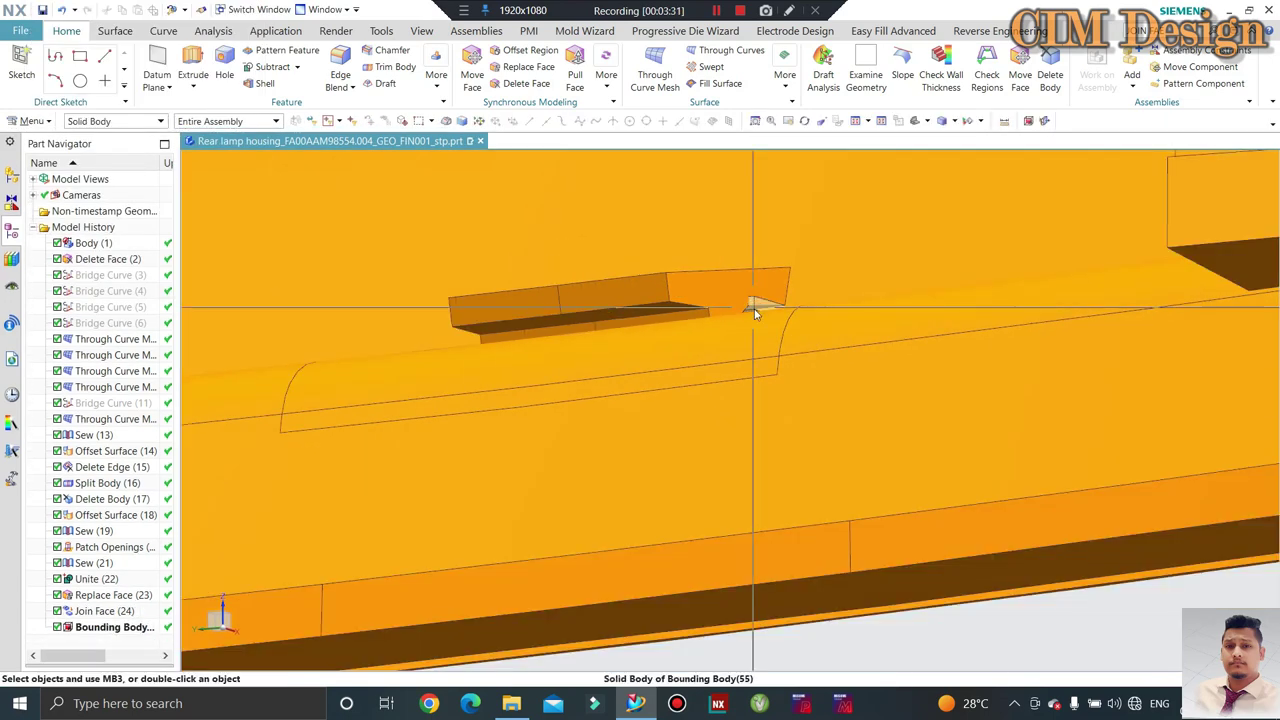
{"action": "middle_click_drag", "start_coordinate": [755, 313], "coordinate": [694, 229]}
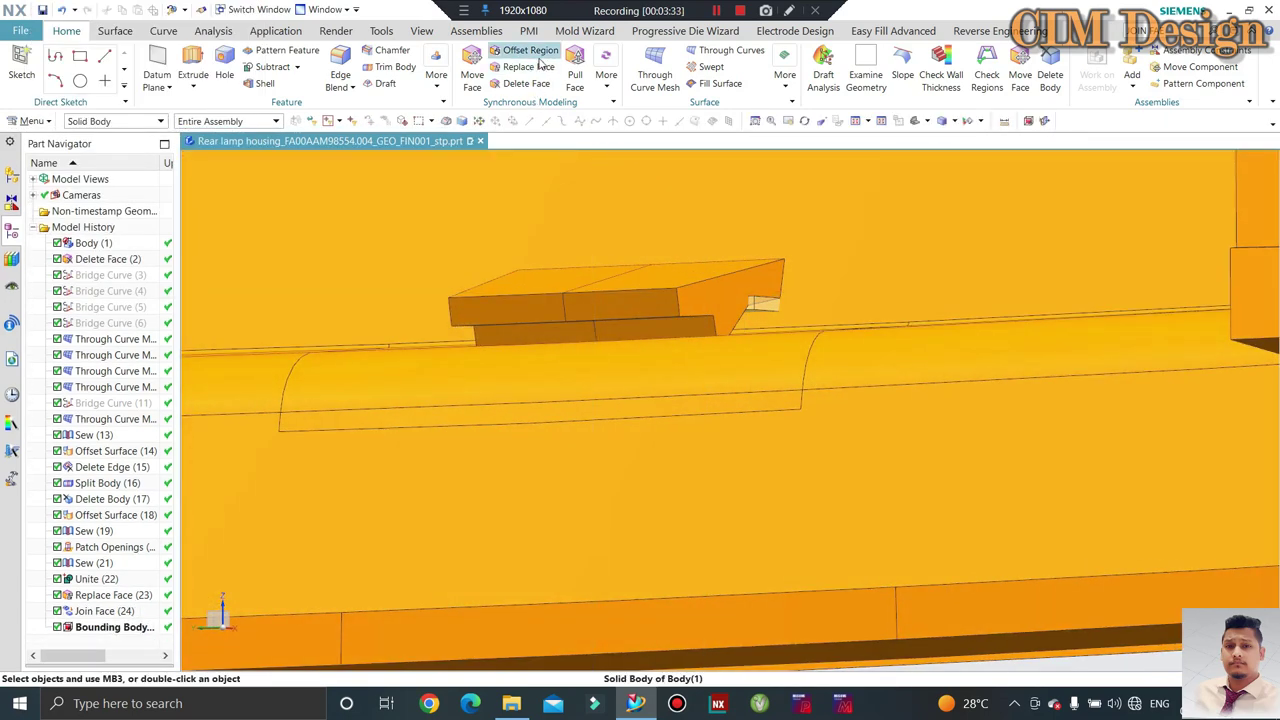
Replace one end face of the block with the tab's angled face, offset 5 mm.
{"action": "scroll", "coordinate": [624, 325], "scroll_direction": "down", "scroll_amount": 1}
{"action": "left_click", "coordinate": [533, 66]}
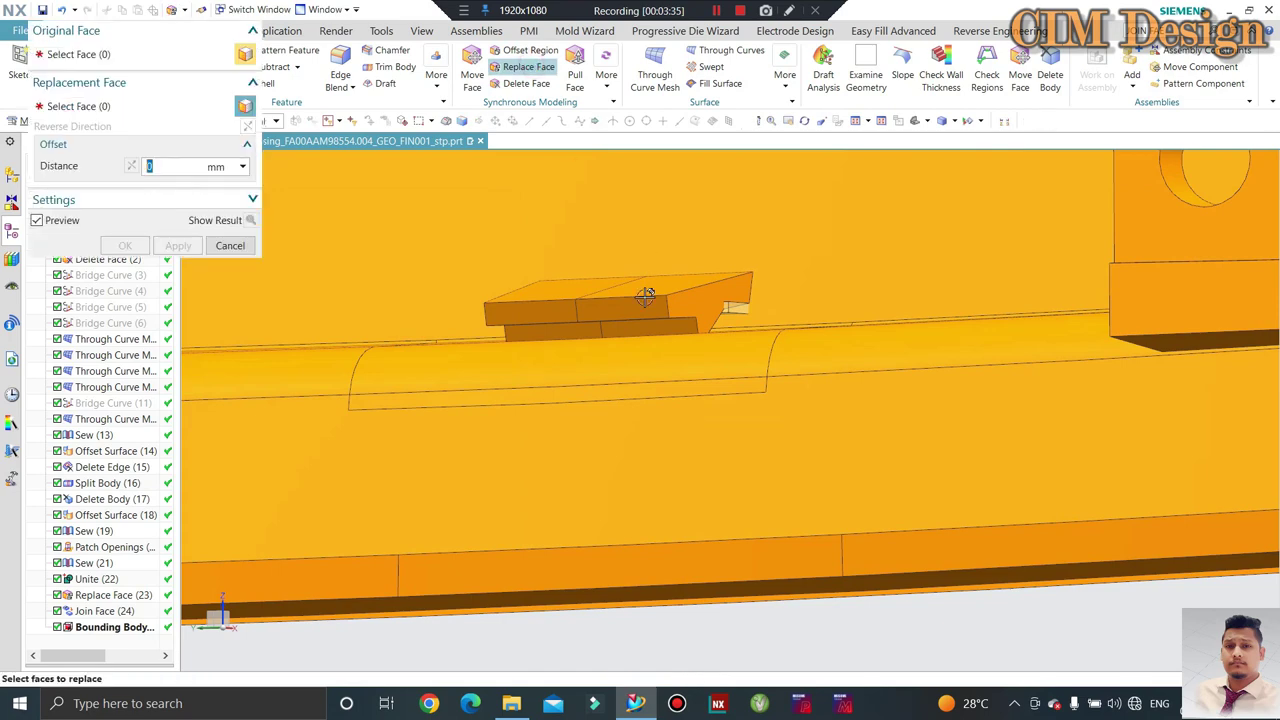
{"action": "scroll", "coordinate": [667, 302], "scroll_direction": "up", "scroll_amount": 2}
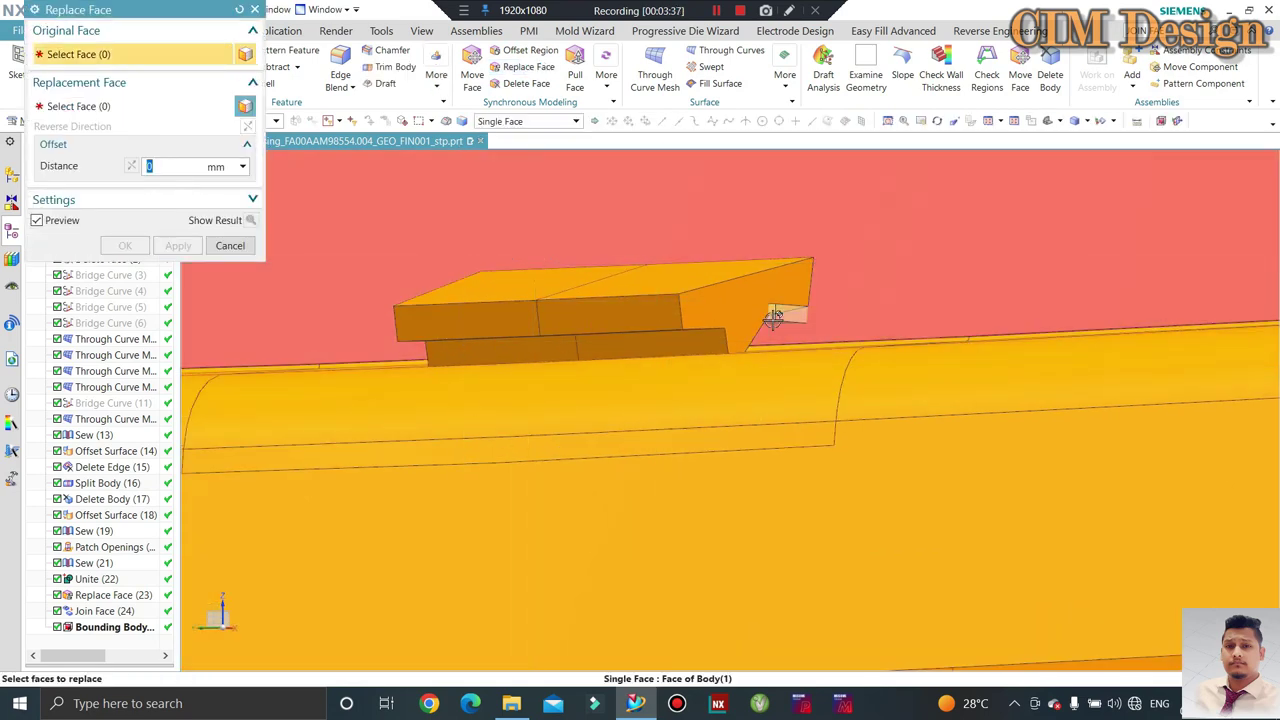
{"action": "scroll", "coordinate": [778, 311], "scroll_direction": "up", "scroll_amount": 2}
{"action": "left_click", "coordinate": [98, 108]}
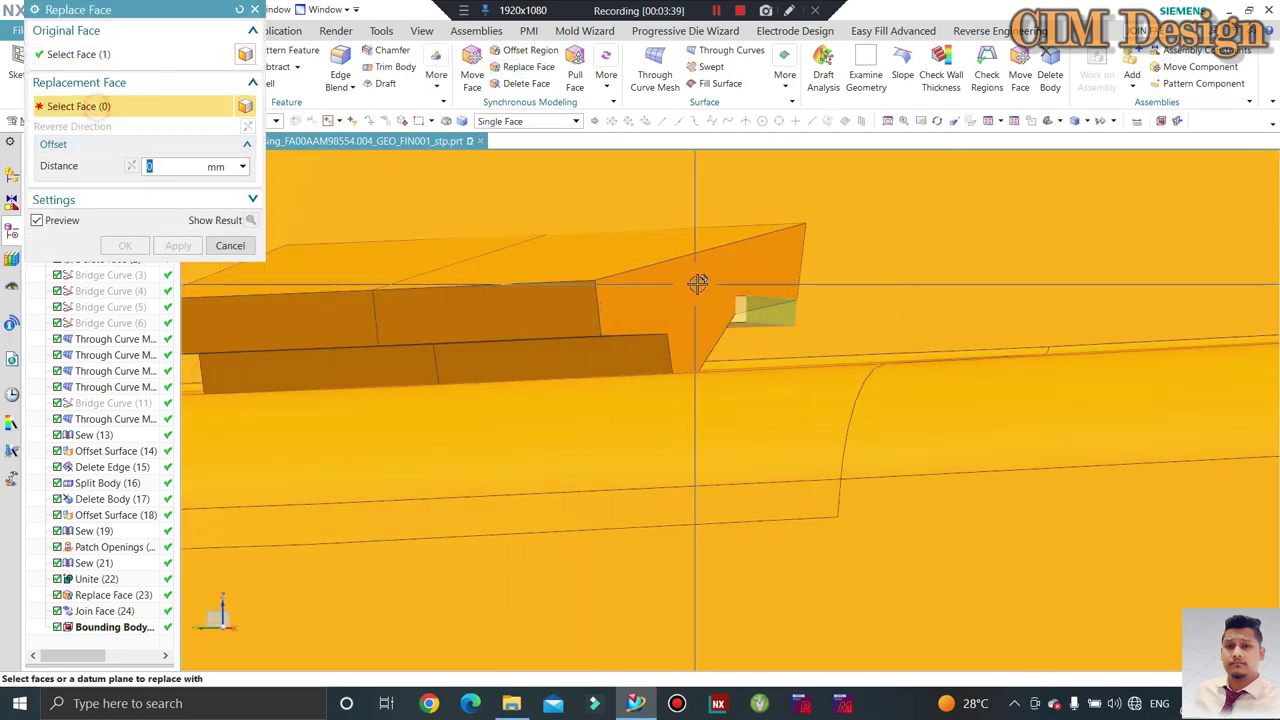
{"action": "left_click", "coordinate": [700, 288]}
{"action": "type", "text": "5"}
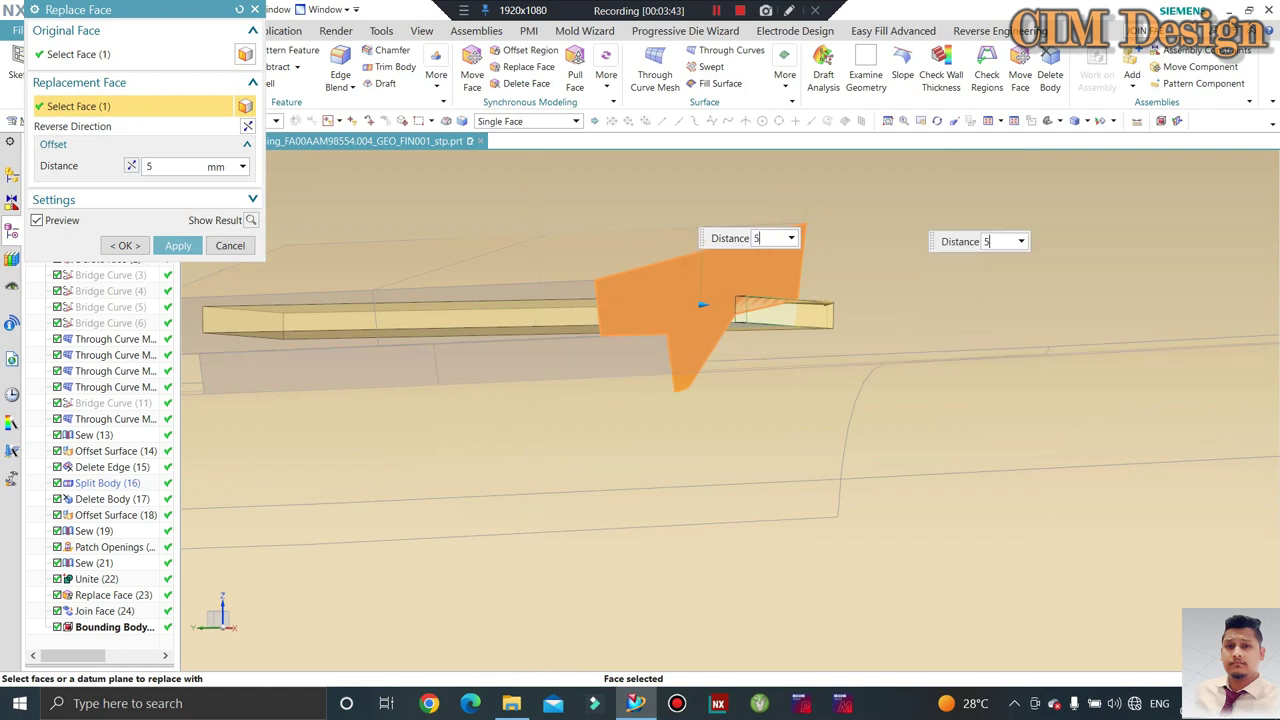
{"action": "left_click", "coordinate": [178, 246]}
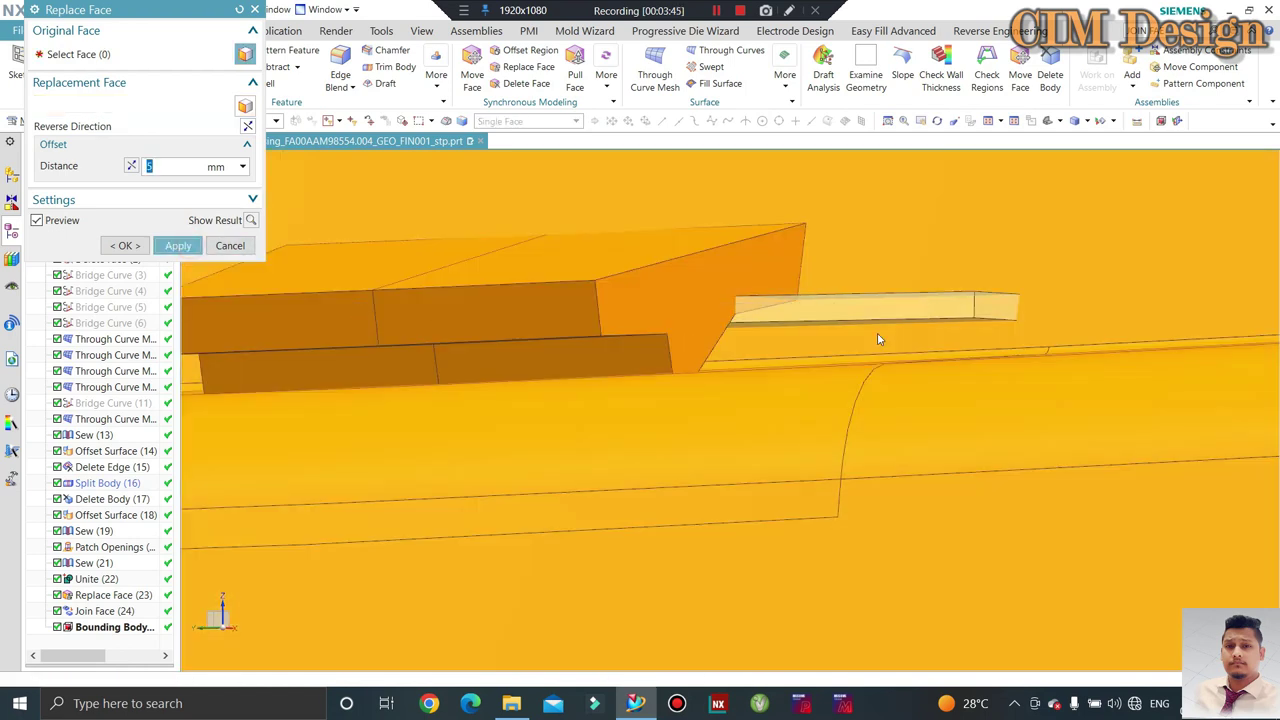
Replace the block's opposite end face with the other angled tab face at 5 mm offset.
{"action": "mouse_move", "coordinate": [877, 340]}
{"action": "middle_mouse_down"}
{"action": "mouse_move", "coordinate": [886, 346]}
{"action": "mouse_move", "coordinate": [531, 337]}
{"action": "middle_mouse_up"}
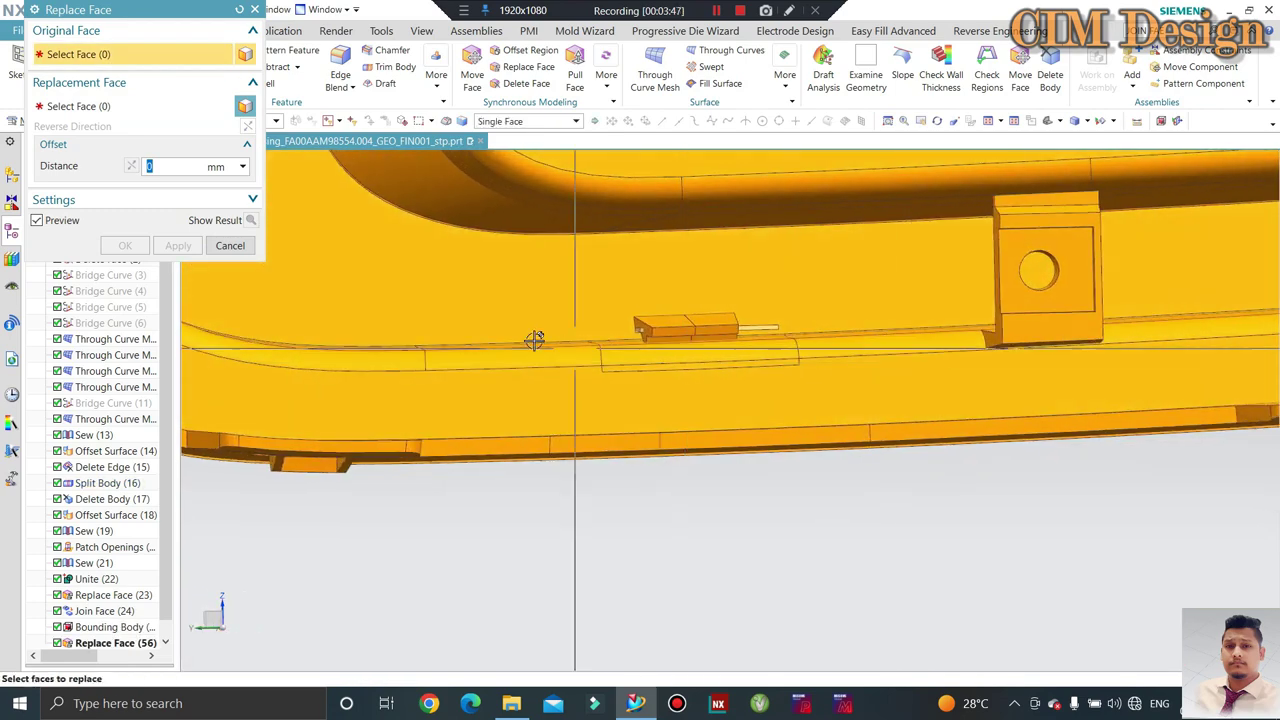
{"action": "scroll", "coordinate": [531, 337], "scroll_direction": "up", "scroll_amount": 3}
{"action": "scroll", "coordinate": [825, 375], "scroll_direction": "up", "scroll_amount": 2}
{"action": "scroll", "coordinate": [711, 330], "scroll_direction": "up", "scroll_amount": 3}
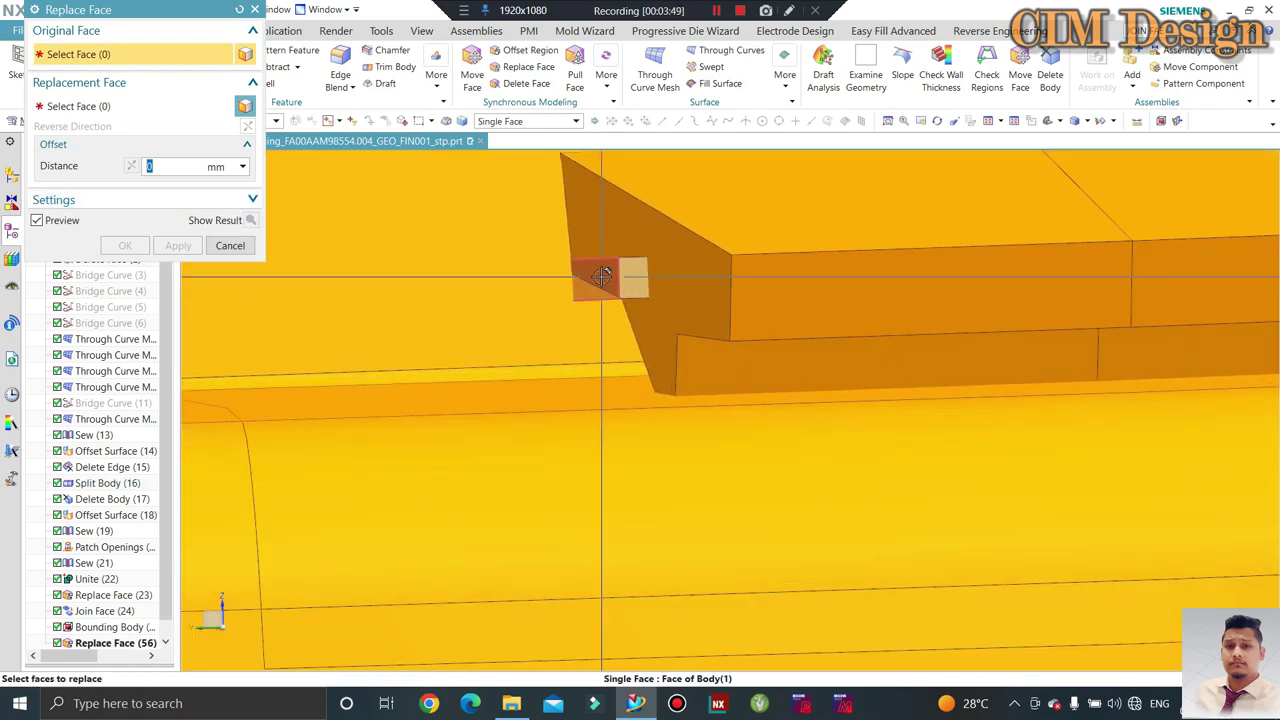
{"action": "left_click", "coordinate": [592, 208]}
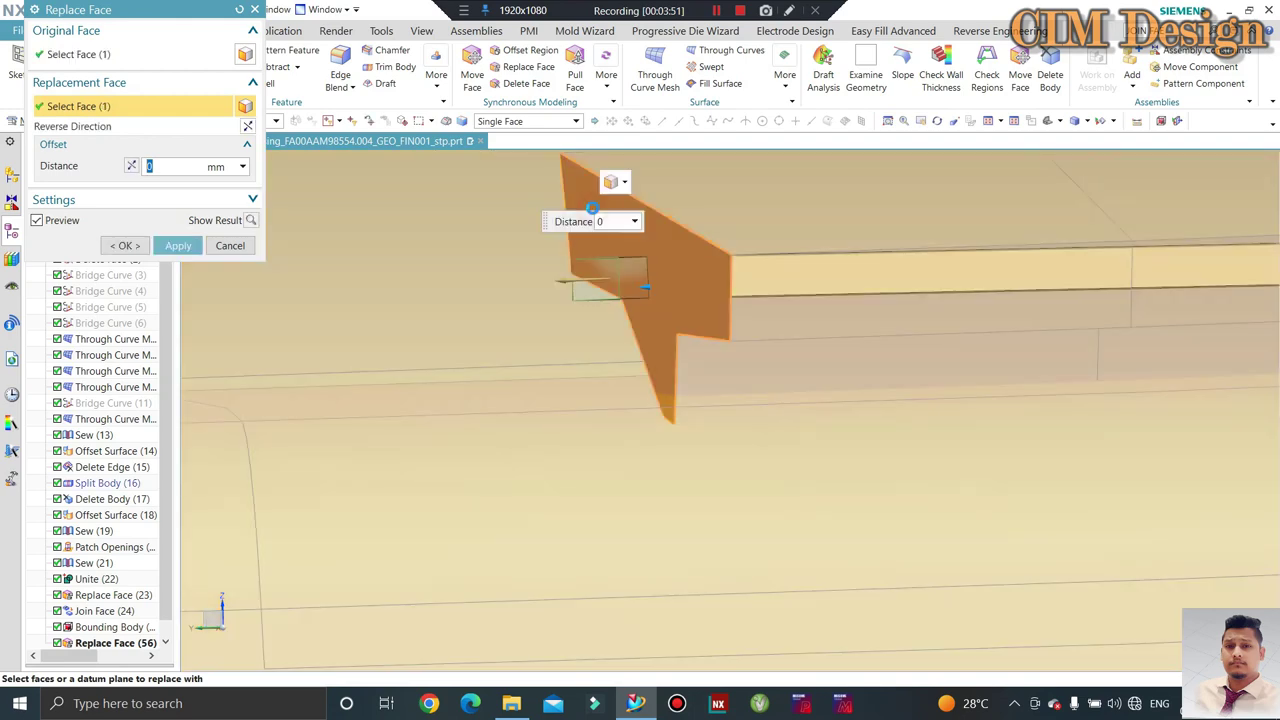
{"action": "type", "text": "5"}
{"action": "double_click", "coordinate": [183, 165]}
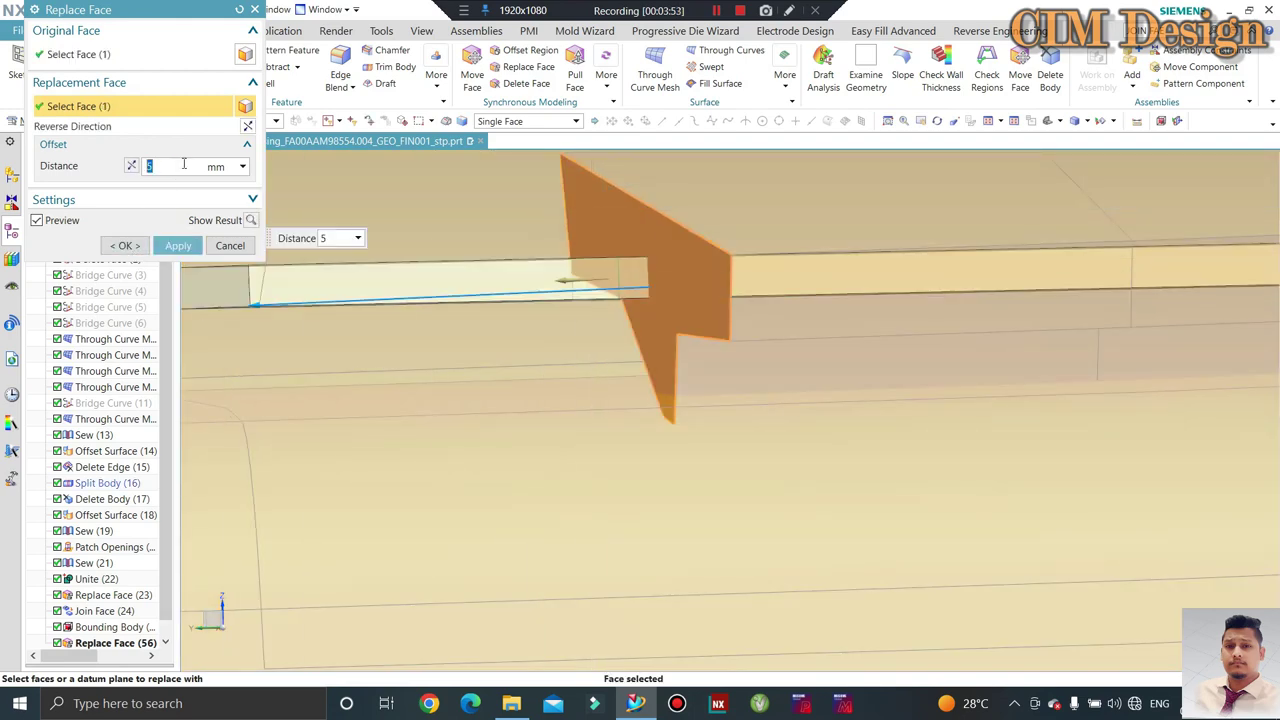
{"action": "middle_click", "coordinate": [517, 263]}
Orbit and zoom around the clip-tab block to bring its faces into view.
{"action": "scroll", "coordinate": [549, 297], "scroll_direction": "down", "scroll_amount": 3}
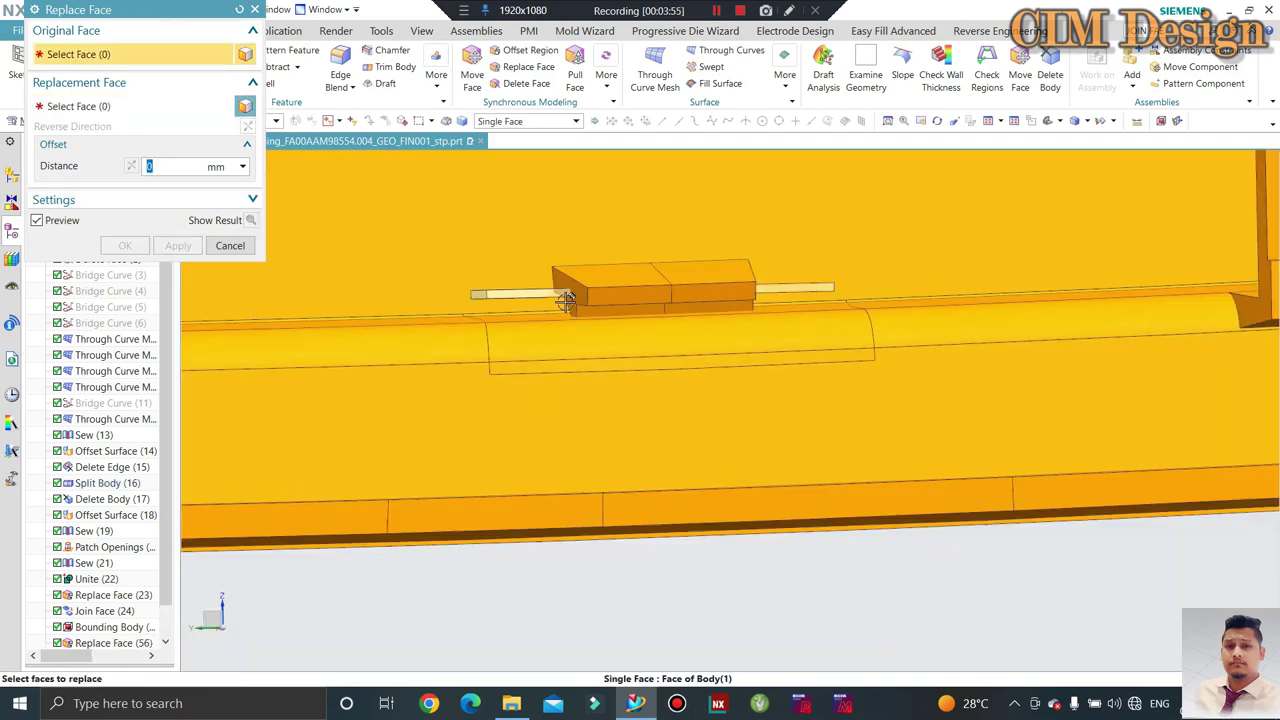
{"action": "scroll", "coordinate": [585, 300], "scroll_direction": "up", "scroll_amount": 2}
{"action": "middle_click_drag", "start_coordinate": [600, 314], "coordinate": [600, 323]}
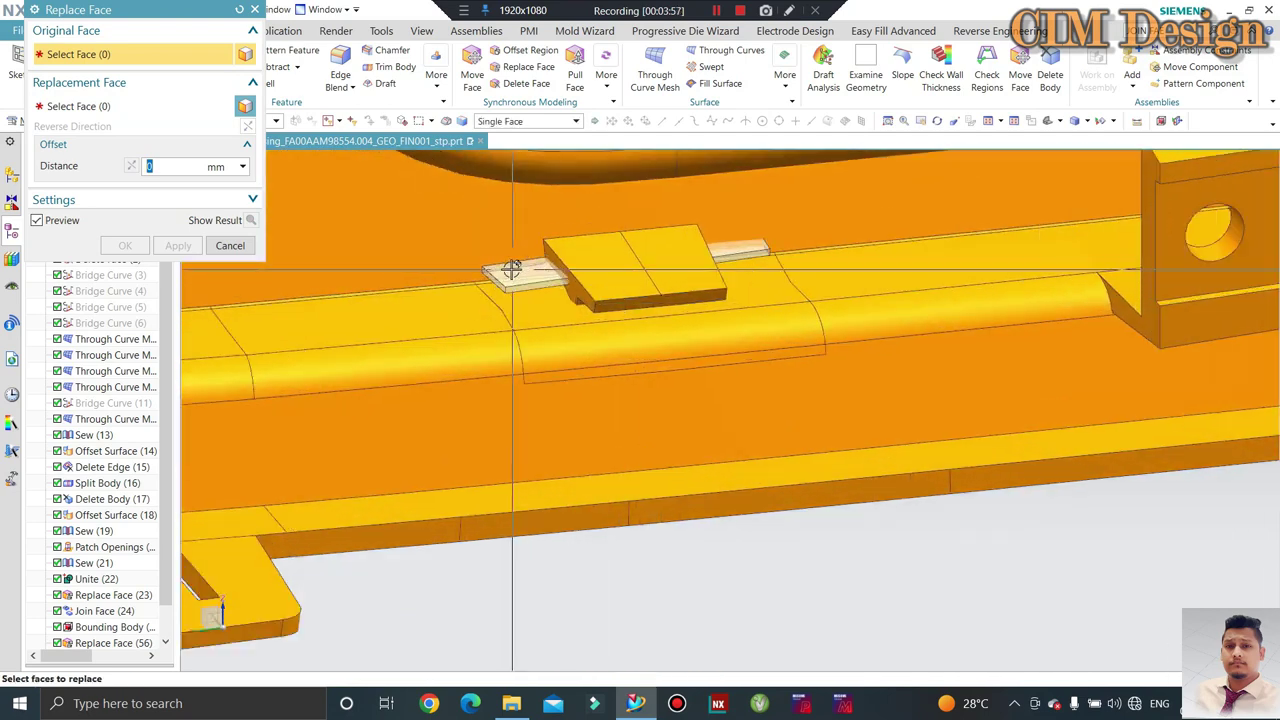
{"action": "scroll", "coordinate": [754, 244], "scroll_direction": "up", "scroll_amount": 3}
{"action": "scroll", "coordinate": [600, 300], "scroll_direction": "down", "scroll_amount": 2}
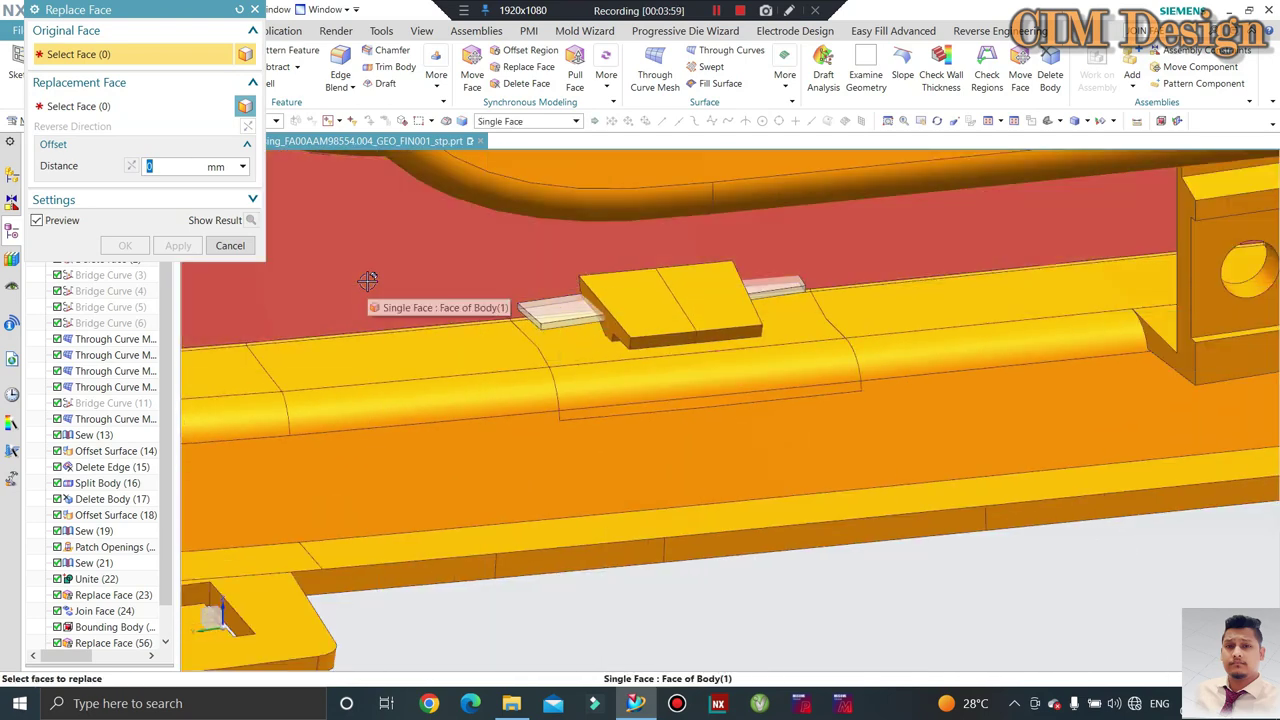
{"action": "scroll", "coordinate": [557, 280], "scroll_direction": "up", "scroll_amount": 2}
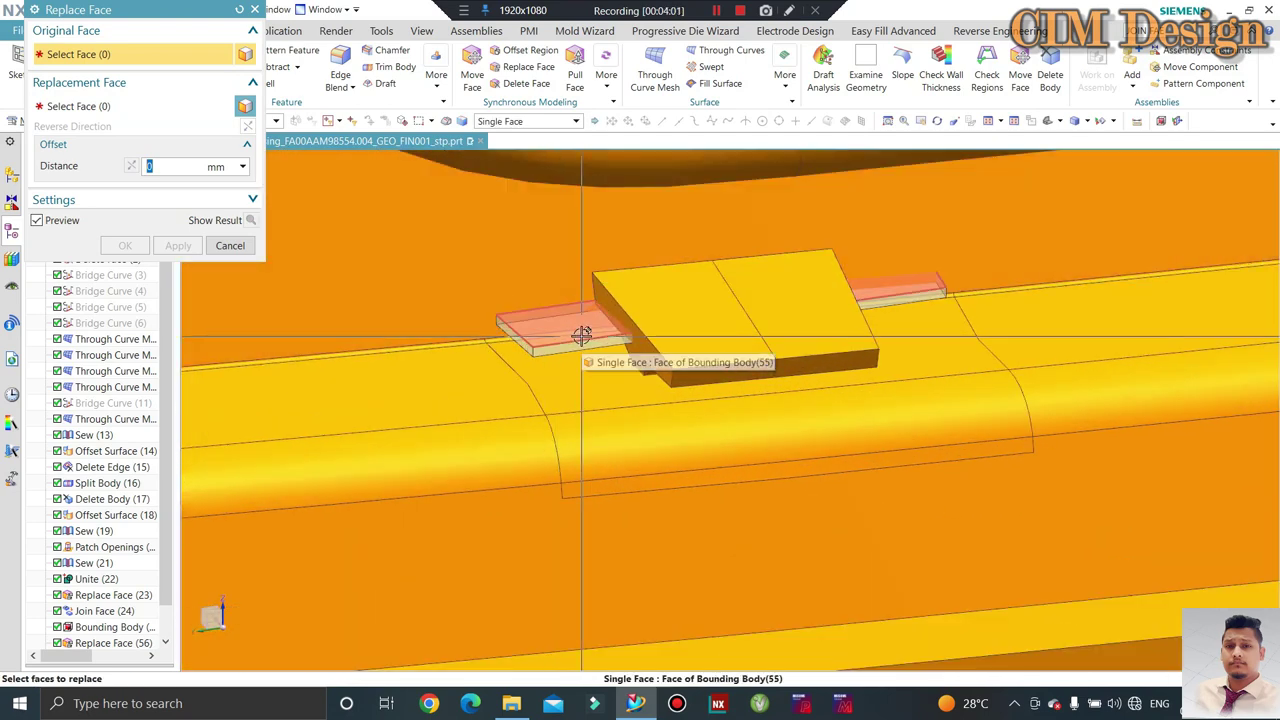
{"action": "scroll", "coordinate": [646, 296], "scroll_direction": "up", "scroll_amount": 2}
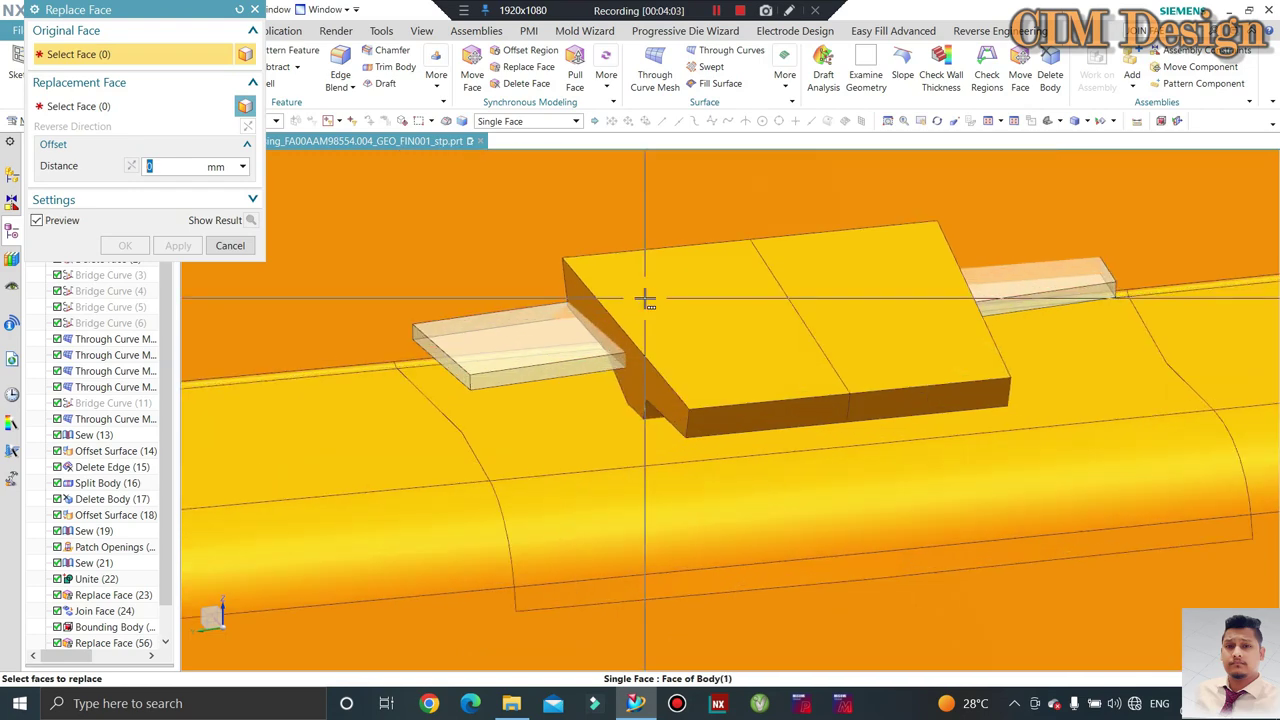
{"action": "scroll", "coordinate": [603, 391], "scroll_direction": "down", "scroll_amount": 2}
{"action": "middle_click_drag", "start_coordinate": [603, 391], "coordinate": [609, 383]}
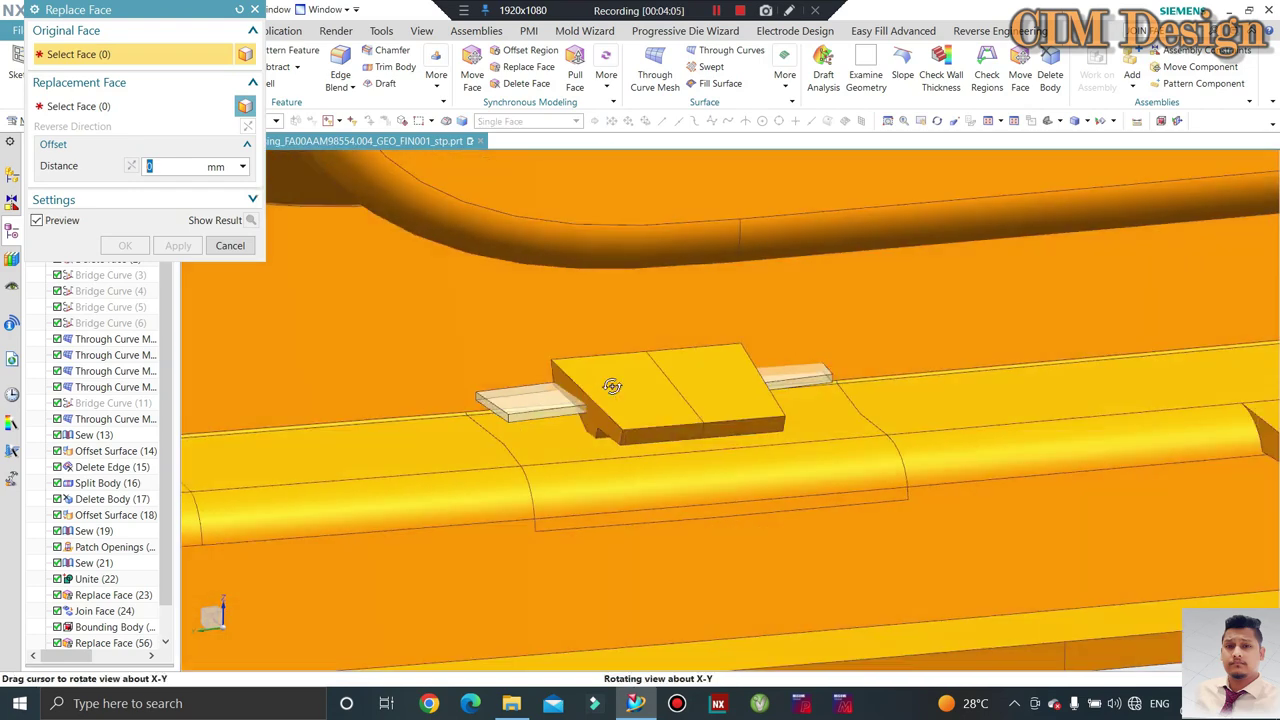
{"action": "scroll", "coordinate": [609, 383], "scroll_direction": "up", "scroll_amount": 1}
{"action": "scroll", "coordinate": [590, 398], "scroll_direction": "up", "scroll_amount": 1}
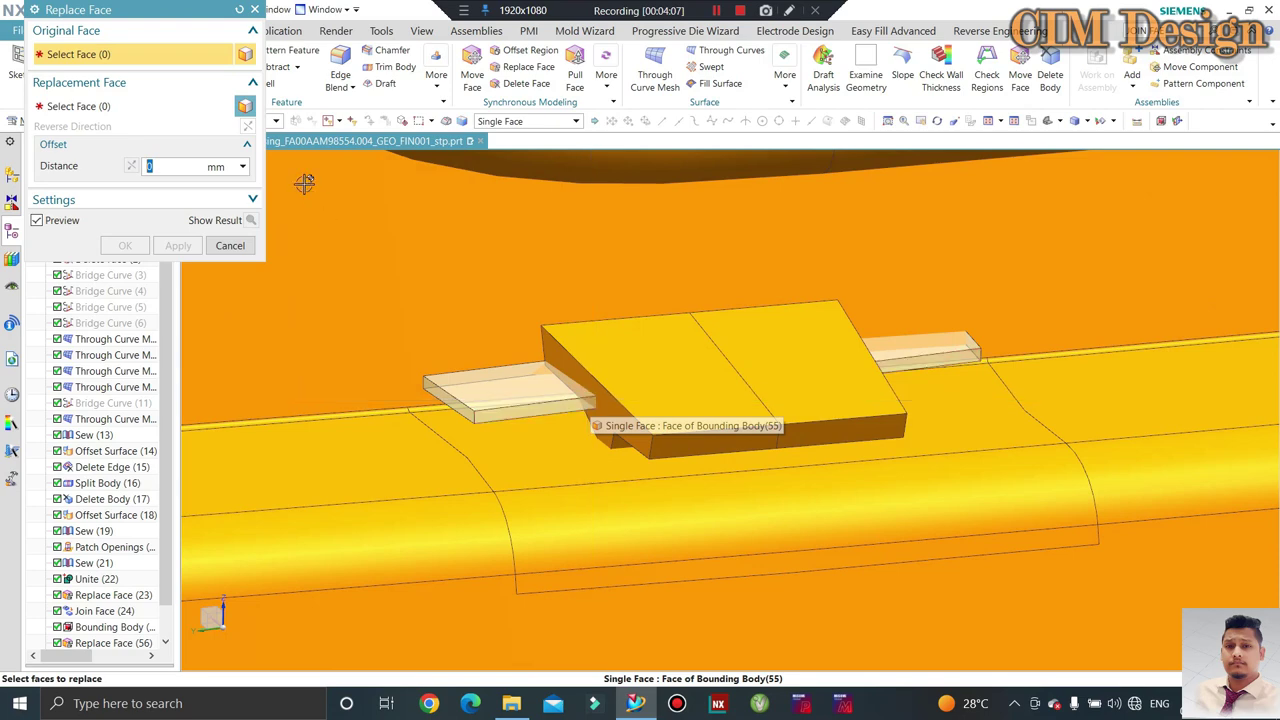
{"action": "scroll", "coordinate": [543, 306], "scroll_direction": "down", "scroll_amount": 2}
{"action": "mouse_move", "coordinate": [543, 306]}
{"action": "middle_mouse_down"}
{"action": "mouse_move", "coordinate": [554, 294]}
{"action": "mouse_move", "coordinate": [529, 343]}
{"action": "mouse_move", "coordinate": [386, 403]}
{"action": "middle_mouse_up"}
{"action": "scroll", "coordinate": [386, 403], "scroll_direction": "up", "scroll_amount": 2}
{"action": "scroll", "coordinate": [386, 403], "scroll_direction": "down", "scroll_amount": 1}
Replace a clip-tab block face with the housing face at 0 mm offset.
{"action": "left_click", "coordinate": [405, 398]}
{"action": "scroll", "coordinate": [408, 397], "scroll_direction": "down", "scroll_amount": 1}
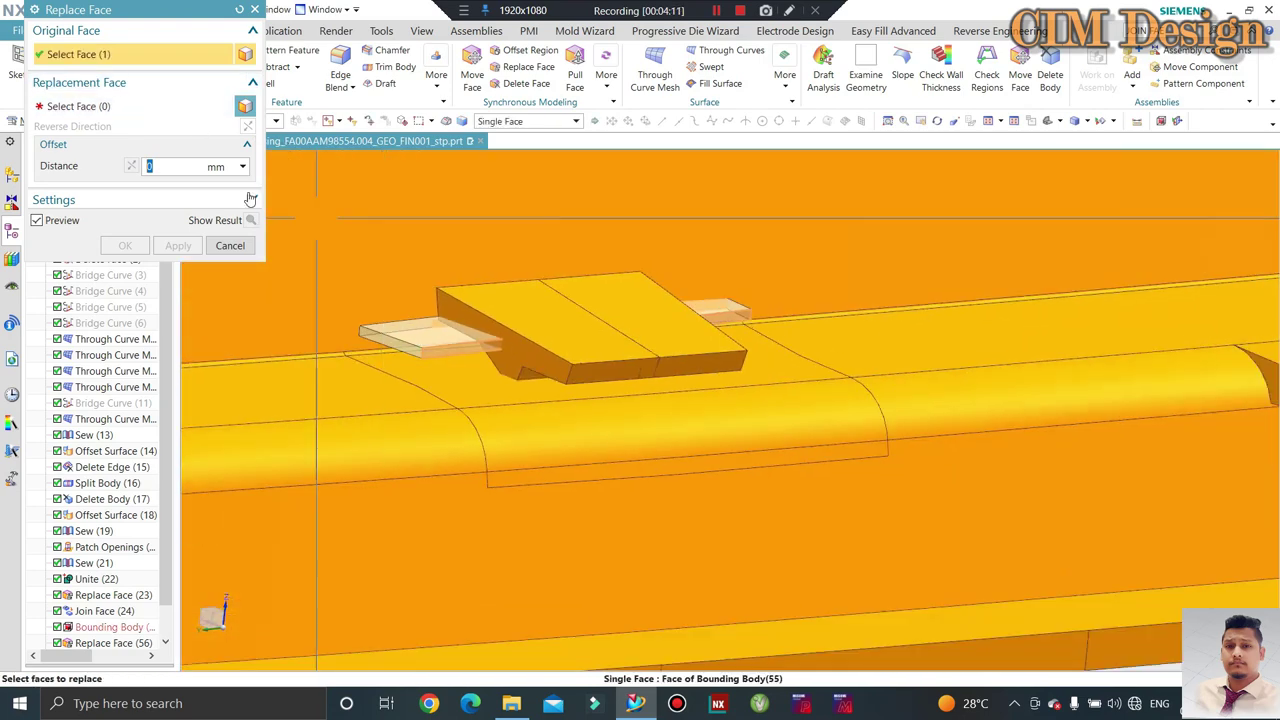
{"action": "scroll", "coordinate": [731, 486], "scroll_direction": "down", "scroll_amount": 2}
{"action": "left_click", "coordinate": [700, 505]}
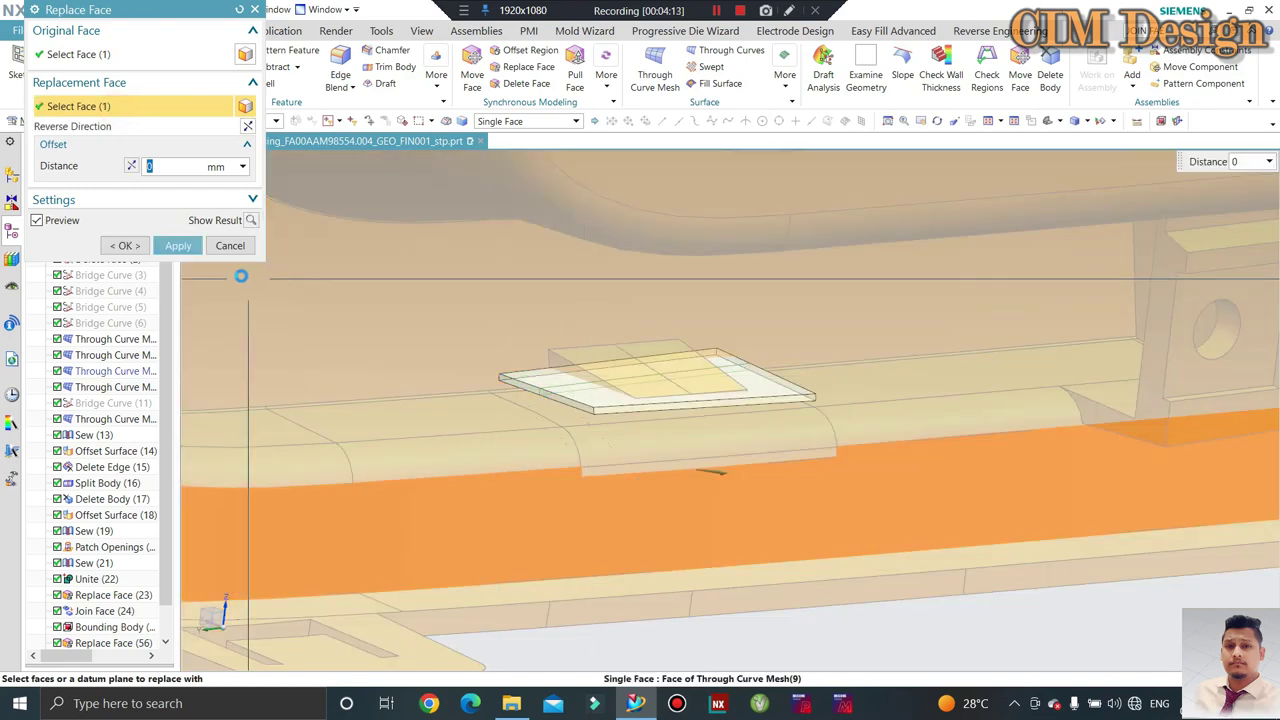
{"action": "left_click", "coordinate": [178, 245]}
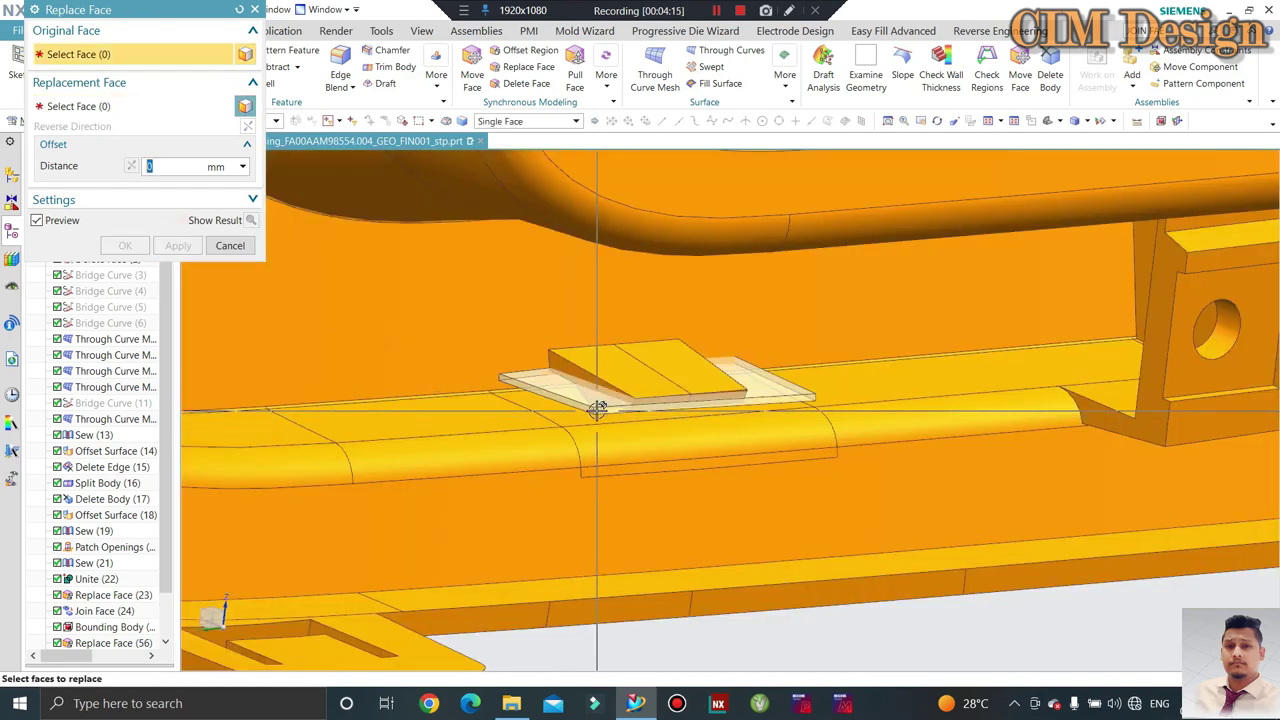
Rotate to the next block face and list the overlapping faces there with QuickPick.
{"action": "mouse_move", "coordinate": [596, 410]}
{"action": "middle_mouse_down"}
{"action": "mouse_move", "coordinate": [618, 400]}
{"action": "mouse_move", "coordinate": [431, 466]}
{"action": "mouse_move", "coordinate": [434, 437]}
{"action": "mouse_move", "coordinate": [793, 259]}
{"action": "middle_mouse_up"}
{"action": "scroll", "coordinate": [449, 429], "scroll_direction": "up", "scroll_amount": 2}
{"action": "scroll", "coordinate": [394, 486], "scroll_direction": "down", "scroll_amount": 3}
{"action": "scroll", "coordinate": [626, 289], "scroll_direction": "up", "scroll_amount": 3}
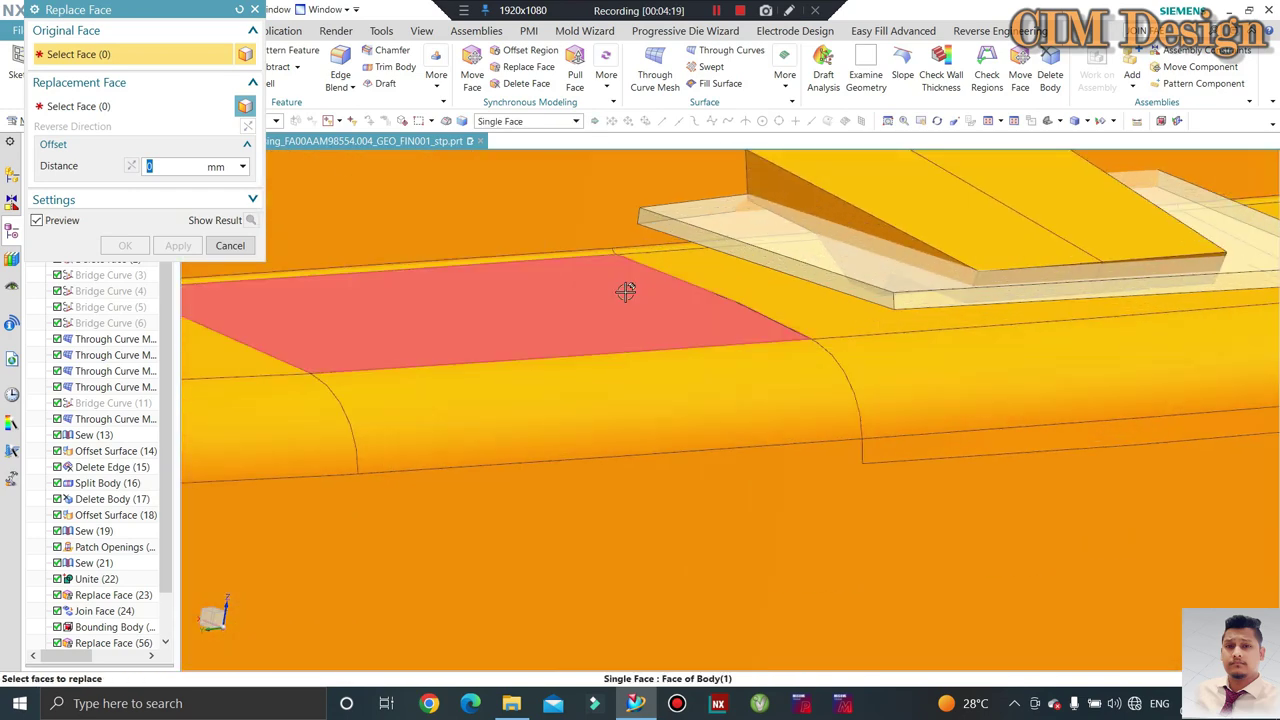
{"action": "middle_click_drag", "start_coordinate": [626, 289], "coordinate": [711, 229]}
{"action": "right_click", "coordinate": [714, 242]}
{"action": "left_click", "coordinate": [765, 247]}
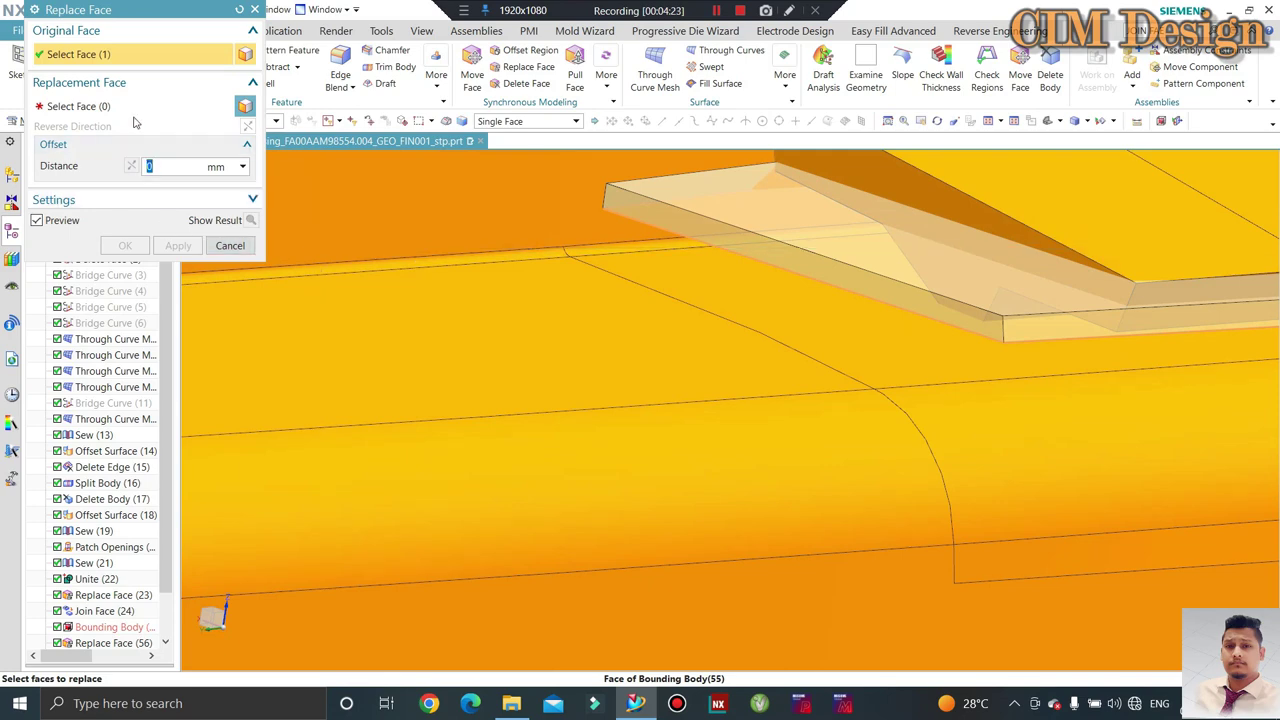
{"action": "scroll", "coordinate": [651, 306], "scroll_direction": "down", "scroll_amount": 2}
{"action": "scroll", "coordinate": [714, 351], "scroll_direction": "down", "scroll_amount": 5}
{"action": "mouse_move", "coordinate": [714, 351]}
{"action": "middle_mouse_down"}
{"action": "mouse_move", "coordinate": [715, 290]}
{"action": "mouse_move", "coordinate": [732, 335]}
{"action": "middle_mouse_up"}
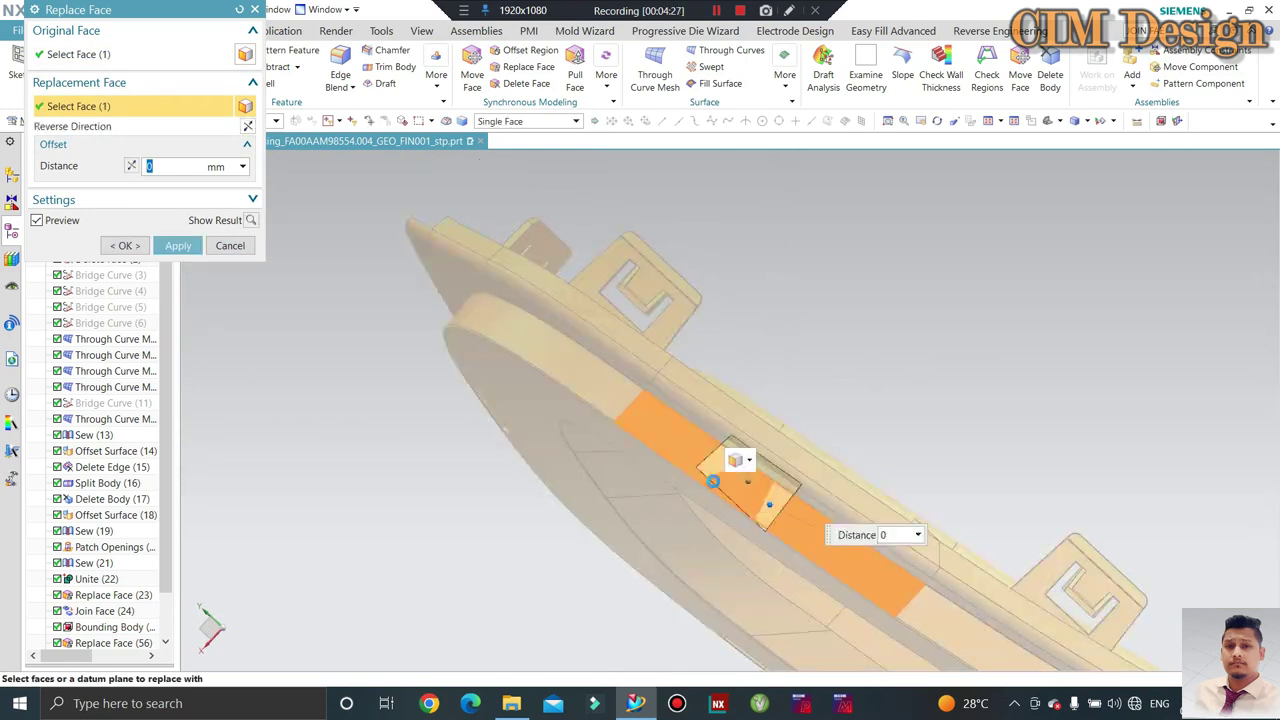
{"action": "middle_click_drag", "start_coordinate": [770, 495], "coordinate": [761, 383]}
Review the replaced block faces from several angles and close Replace Face.
{"action": "scroll", "coordinate": [761, 383], "scroll_direction": "up", "scroll_amount": 2}
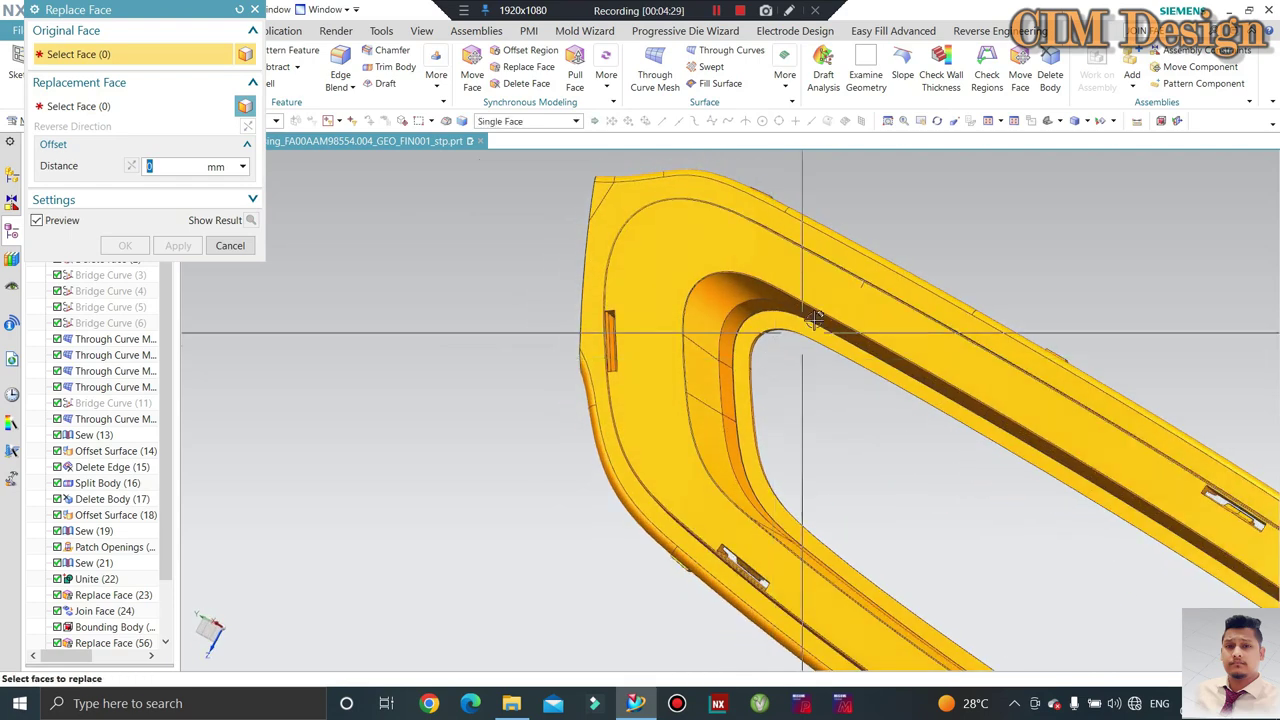
{"action": "scroll", "coordinate": [880, 249], "scroll_direction": "up", "scroll_amount": 2}
{"action": "scroll", "coordinate": [903, 277], "scroll_direction": "up", "scroll_amount": 2}
{"action": "scroll", "coordinate": [900, 281], "scroll_direction": "up", "scroll_amount": 2}
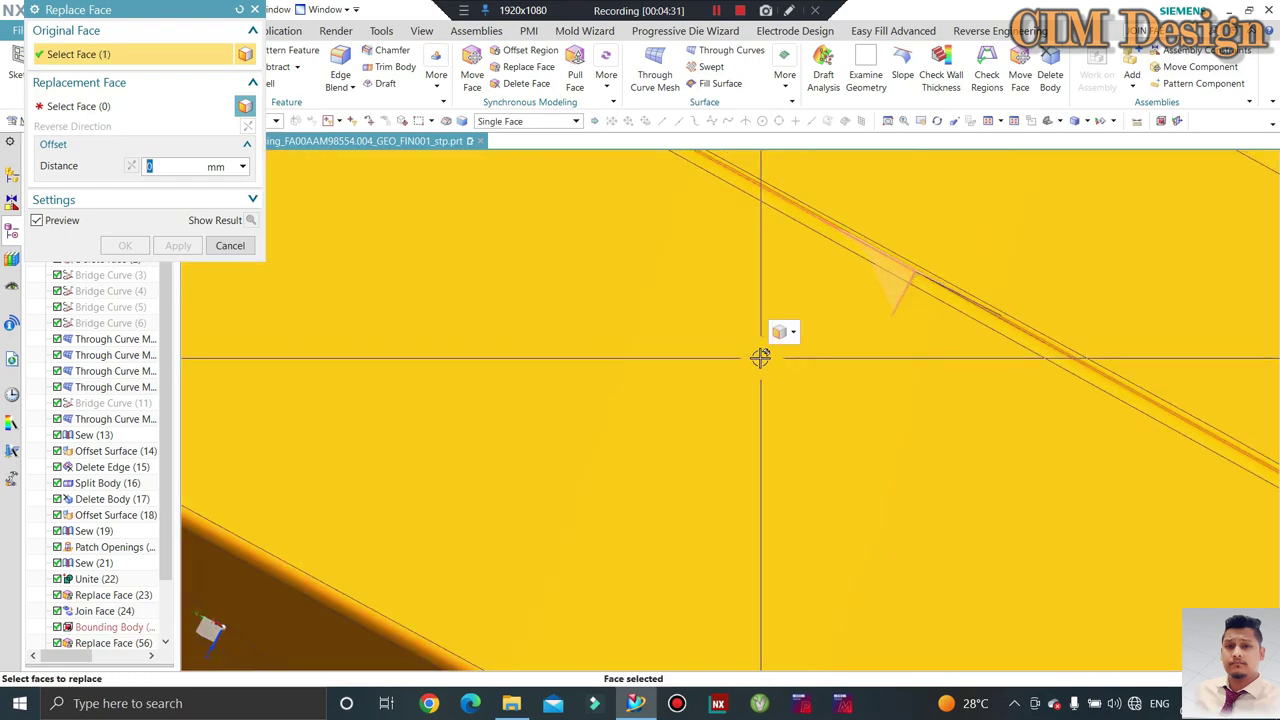
{"action": "scroll", "coordinate": [700, 300], "scroll_direction": "down", "scroll_amount": 2}
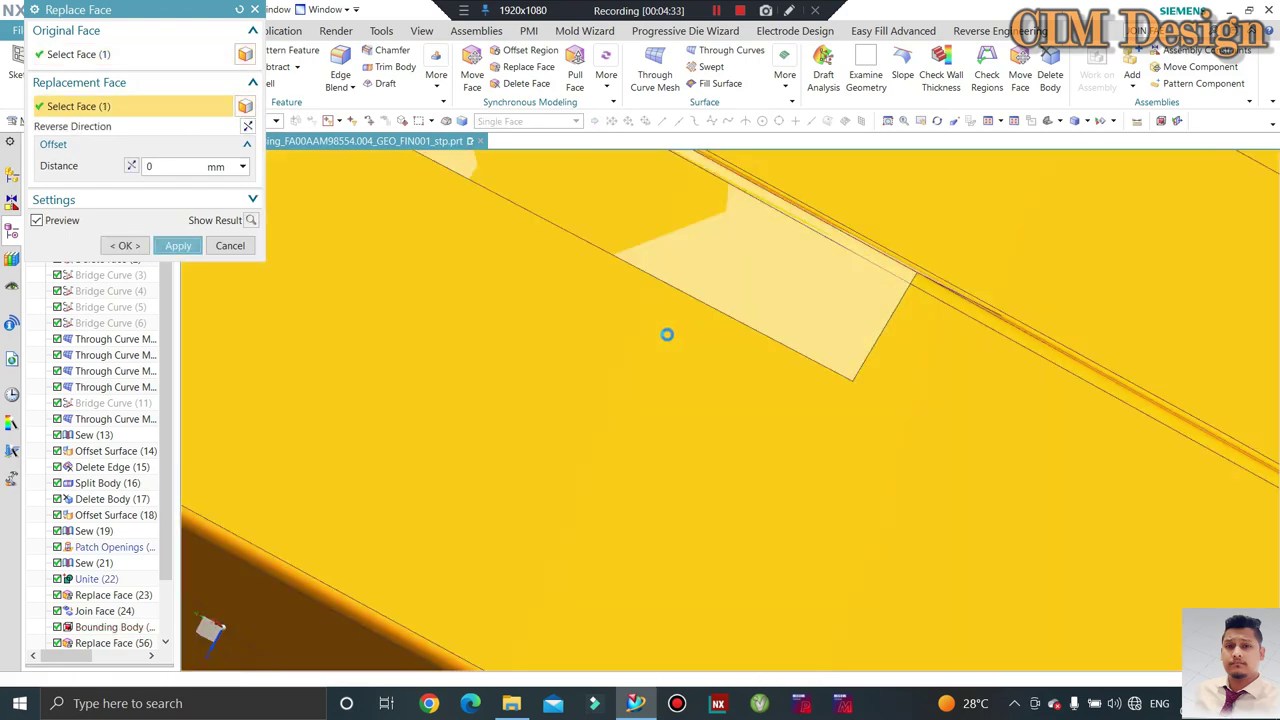
{"action": "scroll", "coordinate": [680, 360], "scroll_direction": "down", "scroll_amount": 1}
{"action": "scroll", "coordinate": [640, 320], "scroll_direction": "down", "scroll_amount": 2}
{"action": "mouse_move", "coordinate": [625, 305]}
{"action": "middle_mouse_down"}
{"action": "mouse_move", "coordinate": [503, 371]}
{"action": "mouse_move", "coordinate": [569, 334]}
{"action": "mouse_move", "coordinate": [509, 366]}
{"action": "mouse_move", "coordinate": [498, 523]}
{"action": "mouse_move", "coordinate": [603, 410]}
{"action": "mouse_move", "coordinate": [614, 296]}
{"action": "middle_mouse_up"}
{"action": "scroll", "coordinate": [575, 325], "scroll_direction": "up", "scroll_amount": 2}
{"action": "scroll", "coordinate": [583, 337], "scroll_direction": "down", "scroll_amount": 3}
{"action": "scroll", "coordinate": [498, 523], "scroll_direction": "up", "scroll_amount": 2}
{"action": "scroll", "coordinate": [500, 510], "scroll_direction": "up", "scroll_amount": 1}
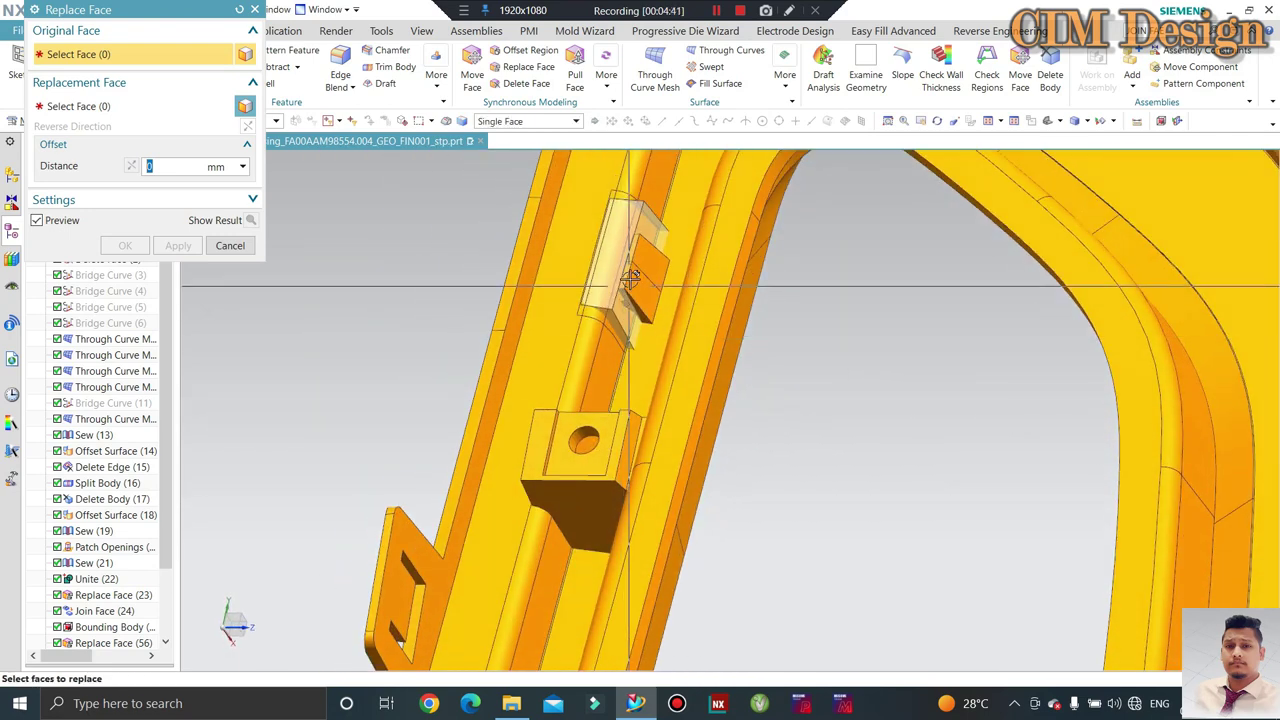
{"action": "scroll", "coordinate": [614, 296], "scroll_direction": "up", "scroll_amount": 3}
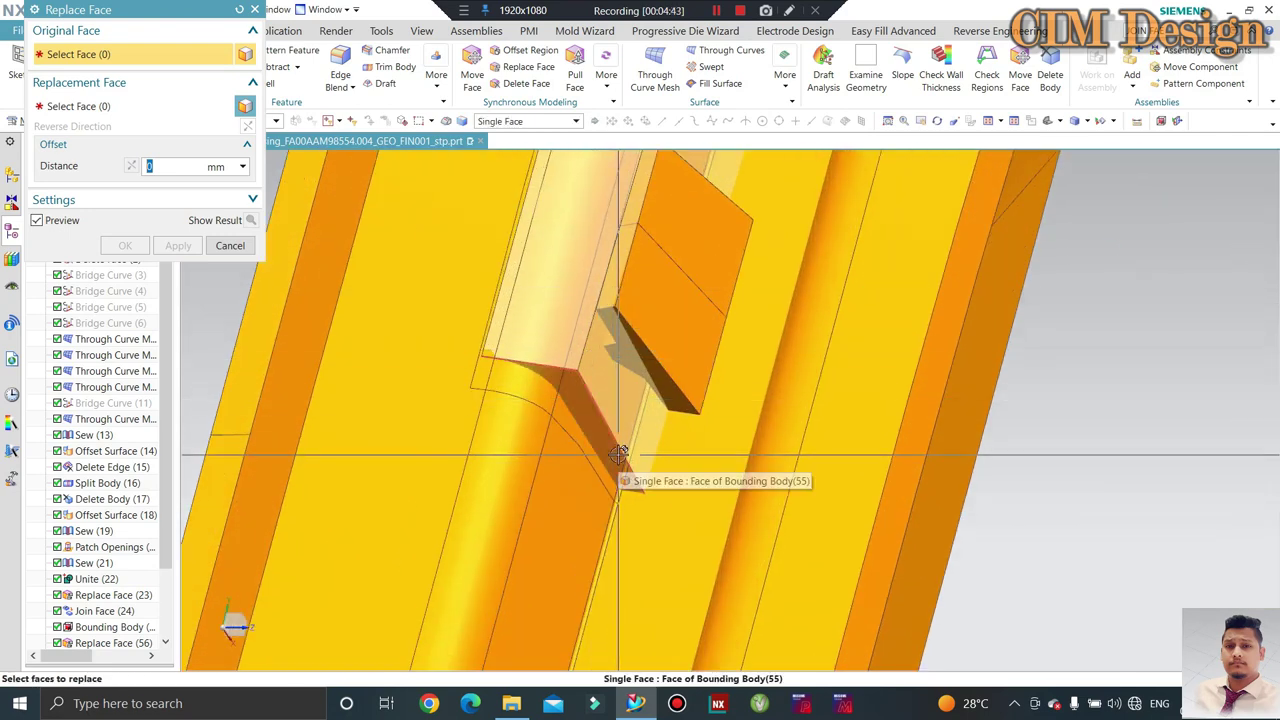
{"action": "scroll", "coordinate": [622, 460], "scroll_direction": "down", "scroll_amount": 3}
{"action": "mouse_move", "coordinate": [611, 434]}
{"action": "middle_mouse_down"}
{"action": "mouse_move", "coordinate": [672, 420]}
{"action": "mouse_move", "coordinate": [629, 420]}
{"action": "mouse_move", "coordinate": [313, 238]}
{"action": "middle_mouse_up"}
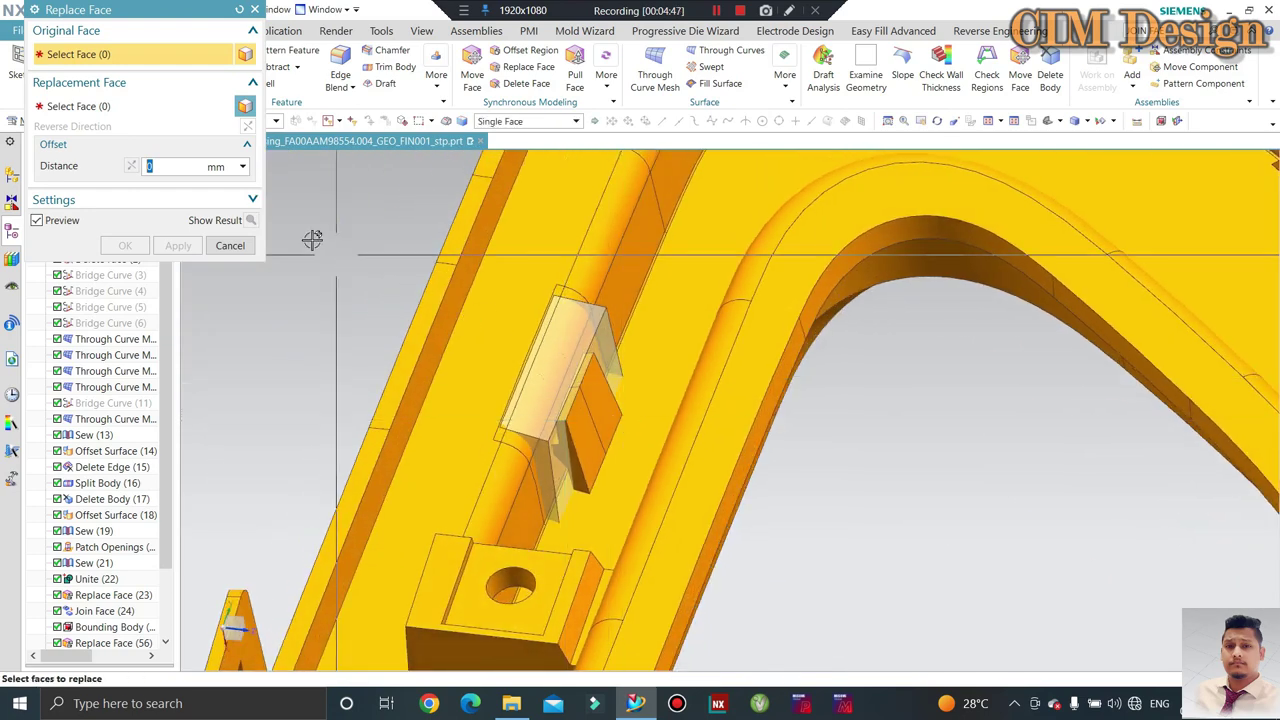
{"action": "left_click", "coordinate": [230, 246]}
Subtract the bounding block from the housing, keeping the tool body.
{"action": "scroll", "coordinate": [600, 365], "scroll_direction": "up", "scroll_amount": 3}
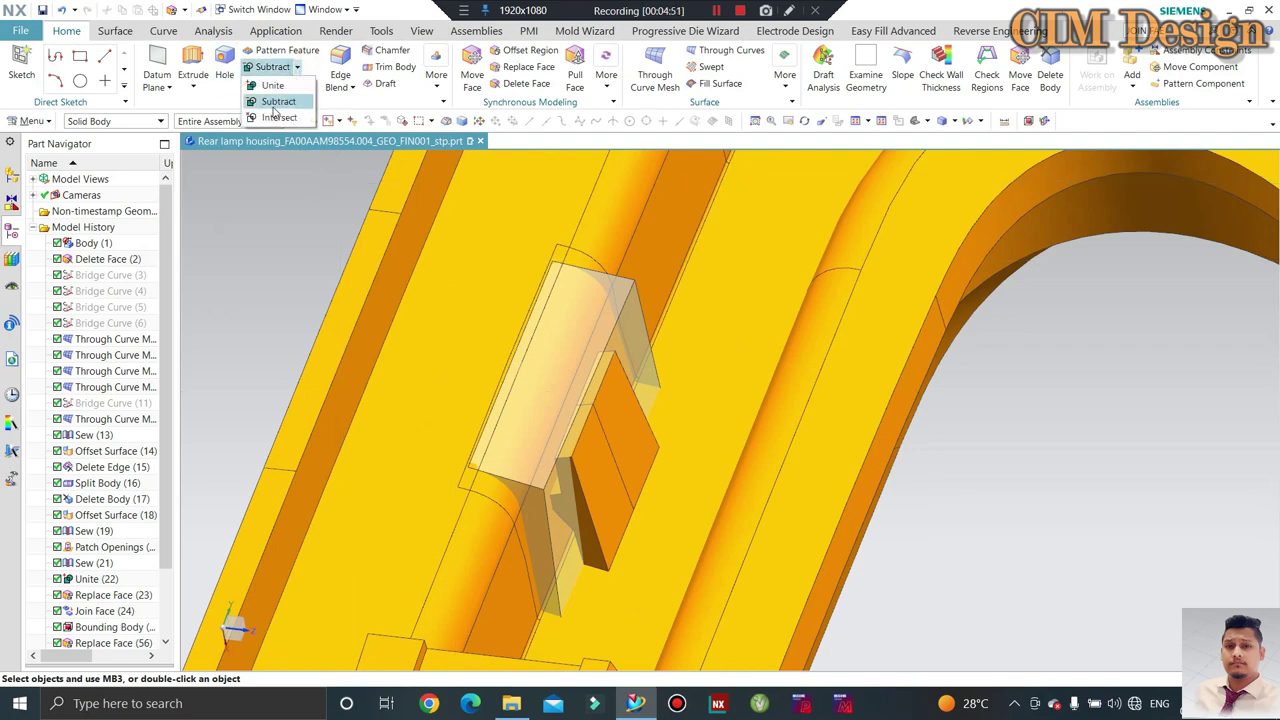
{"action": "left_click", "coordinate": [274, 103]}
{"action": "left_click", "coordinate": [497, 371]}
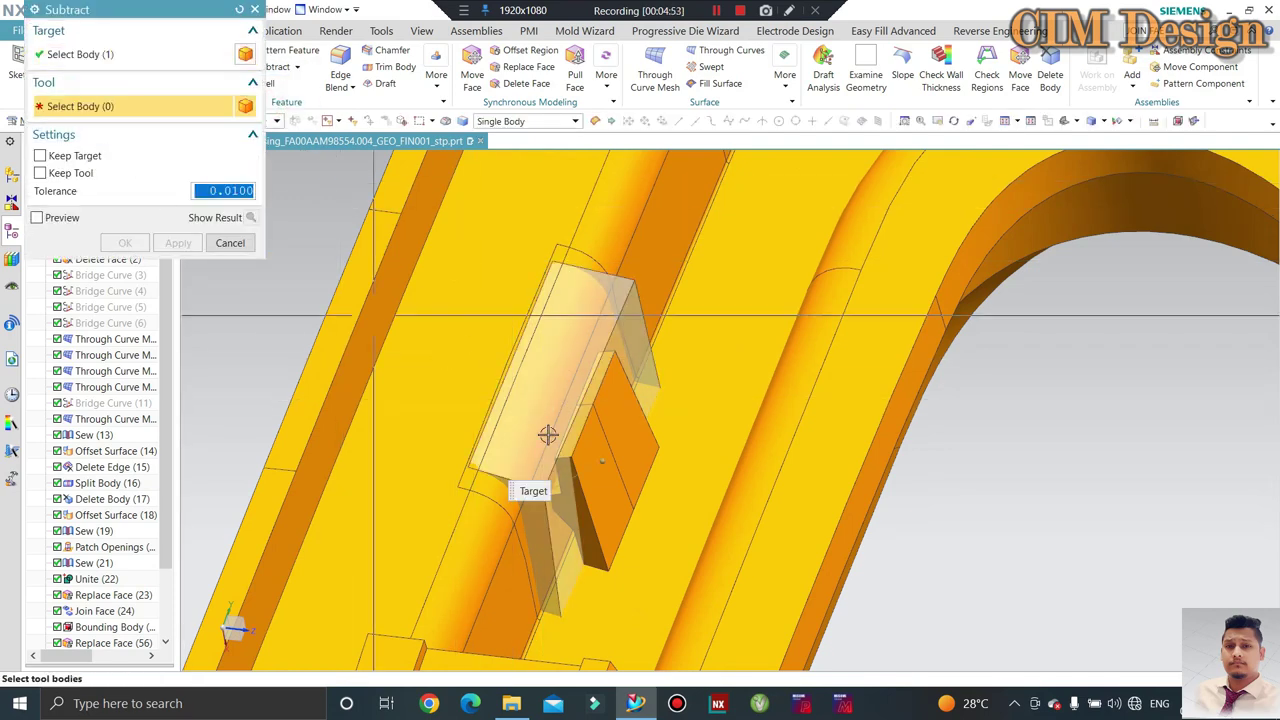
{"action": "left_click", "coordinate": [811, 329]}
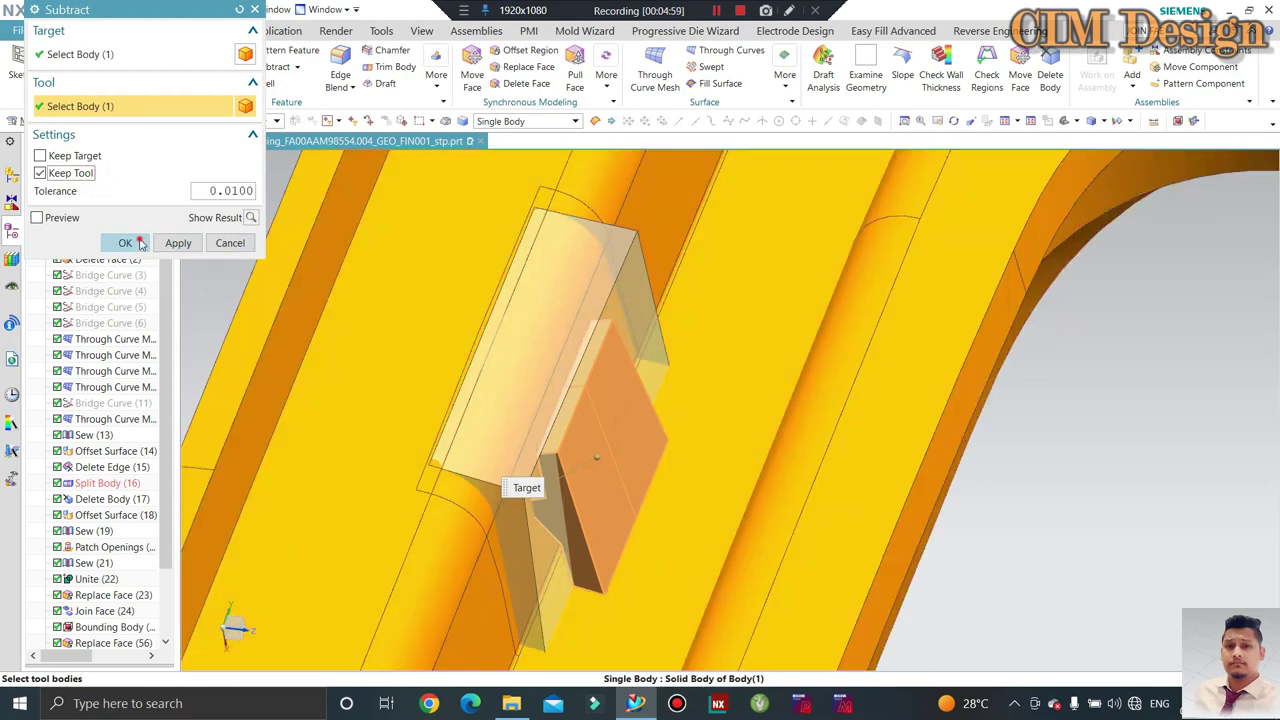
{"action": "left_click", "coordinate": [126, 243]}
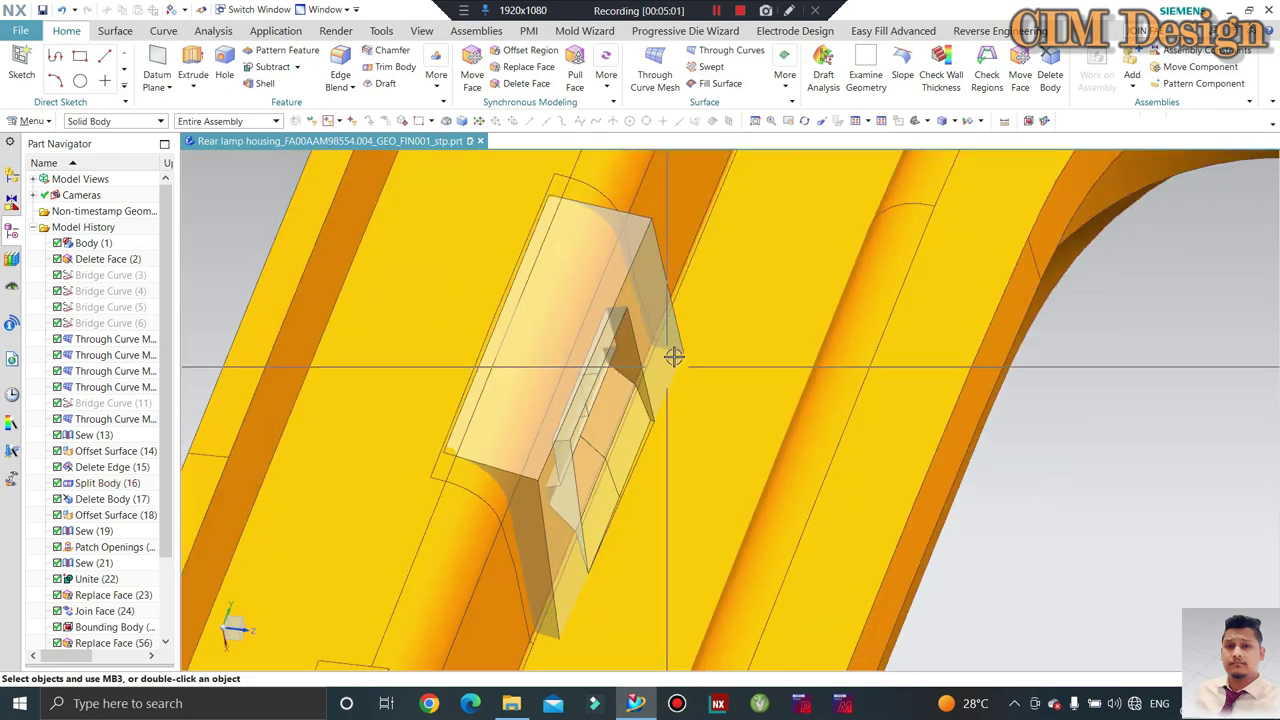
{"action": "scroll", "coordinate": [674, 357], "scroll_direction": "down", "scroll_amount": 3}
{"action": "scroll", "coordinate": [665, 360], "scroll_direction": "up", "scroll_amount": 2}
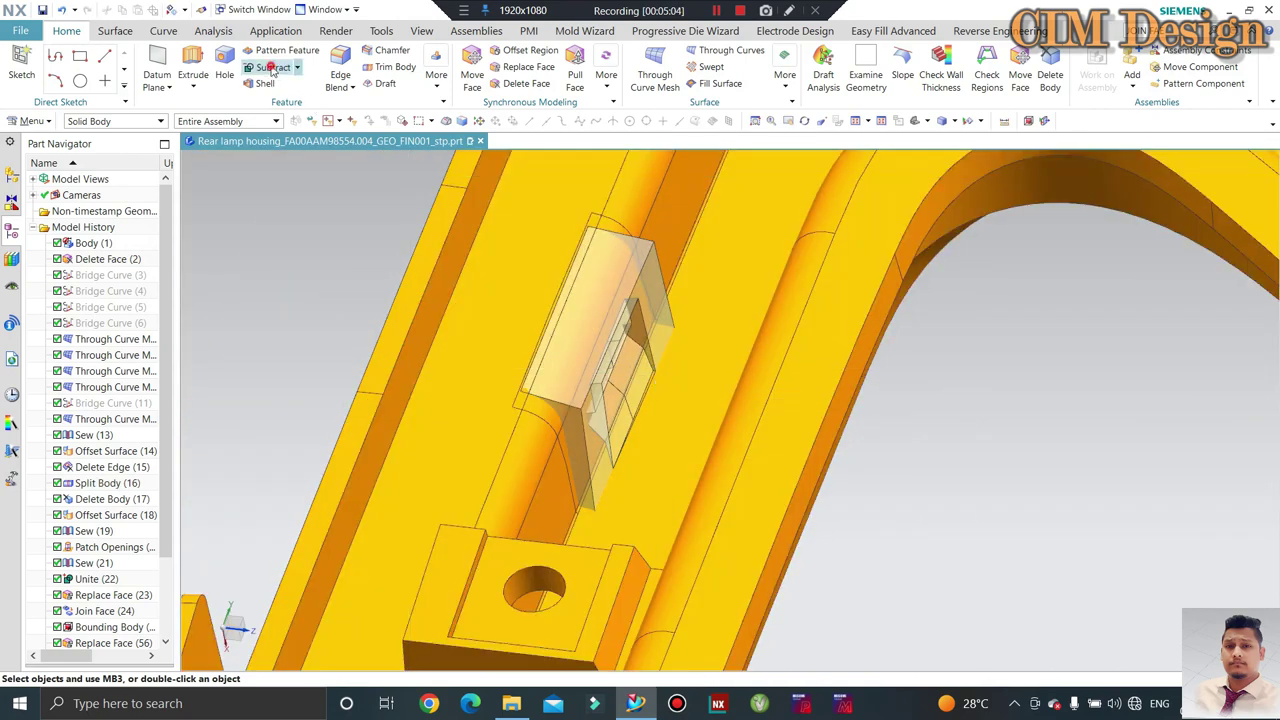
Subtract the transparent block from the housing again to cut the slot through the flange.
{"action": "left_click", "coordinate": [266, 66]}
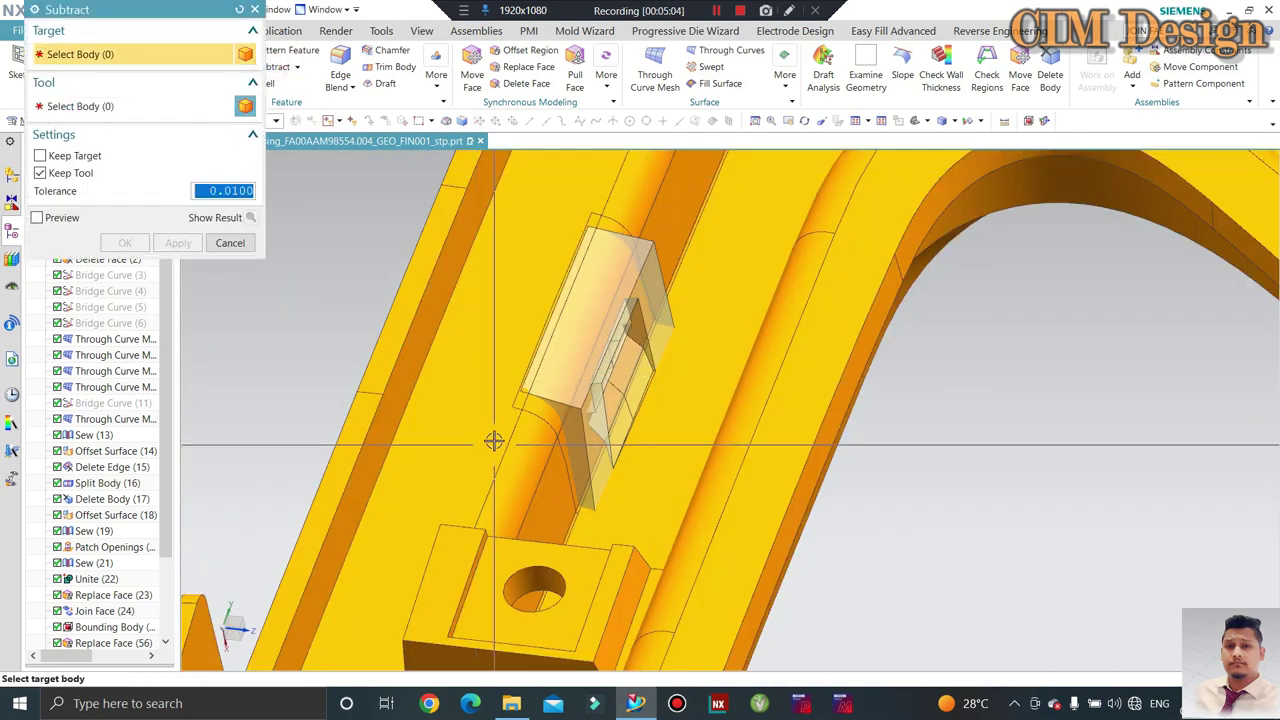
{"action": "left_click", "coordinate": [571, 349]}
{"action": "left_click", "coordinate": [117, 243]}
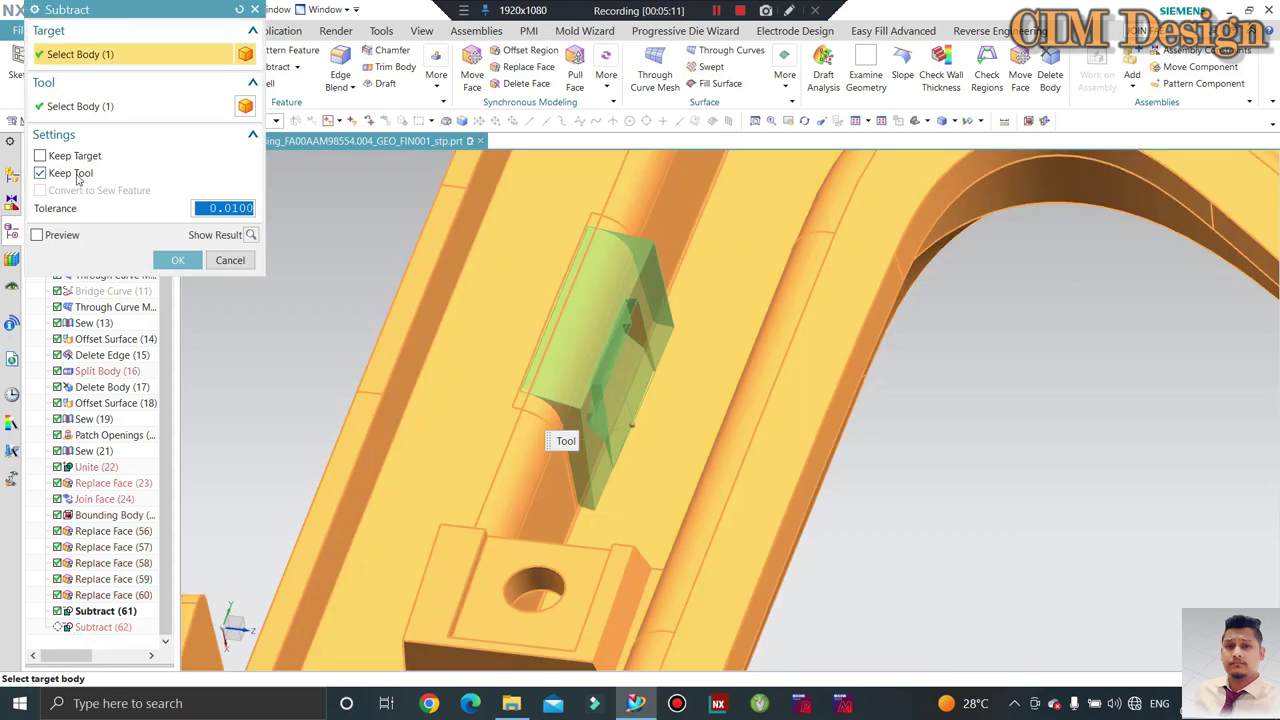
{"action": "left_click", "coordinate": [179, 262]}
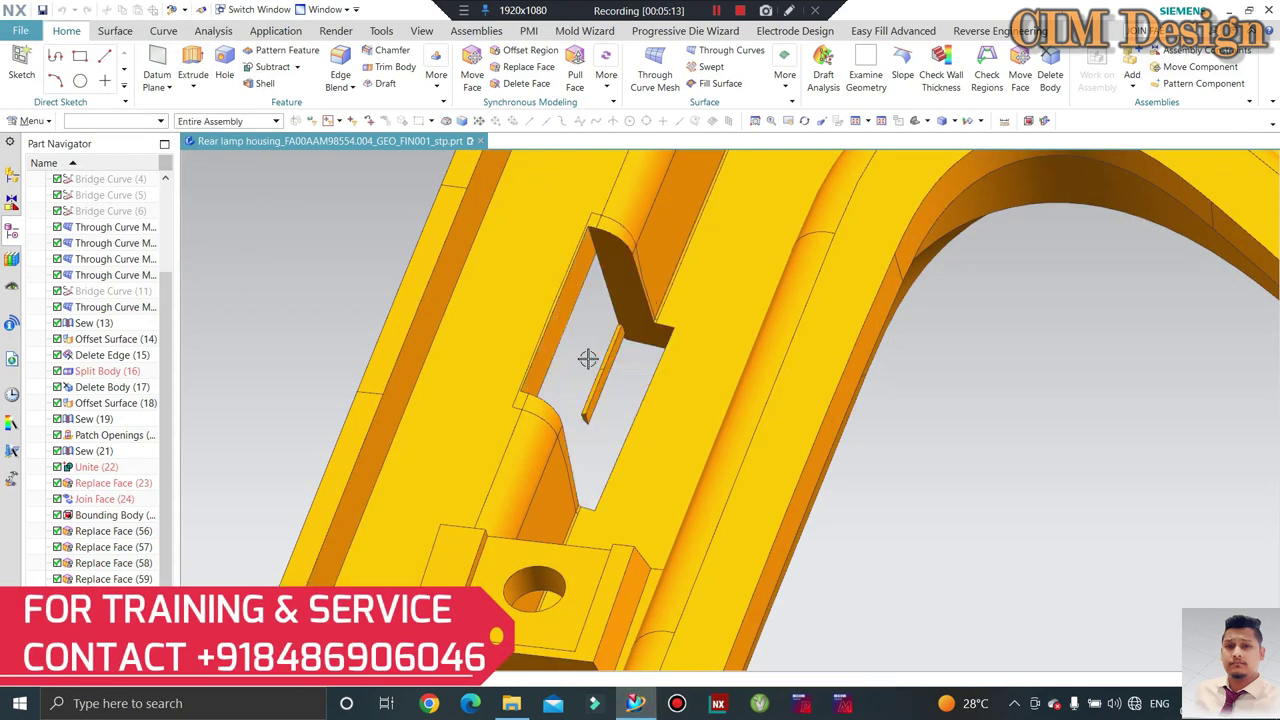
Delete the leftover thin strip body inside the slot.
{"action": "scroll", "coordinate": [588, 358], "scroll_direction": "down", "scroll_amount": 1}
{"action": "scroll", "coordinate": [588, 358], "scroll_direction": "down", "scroll_amount": 1}
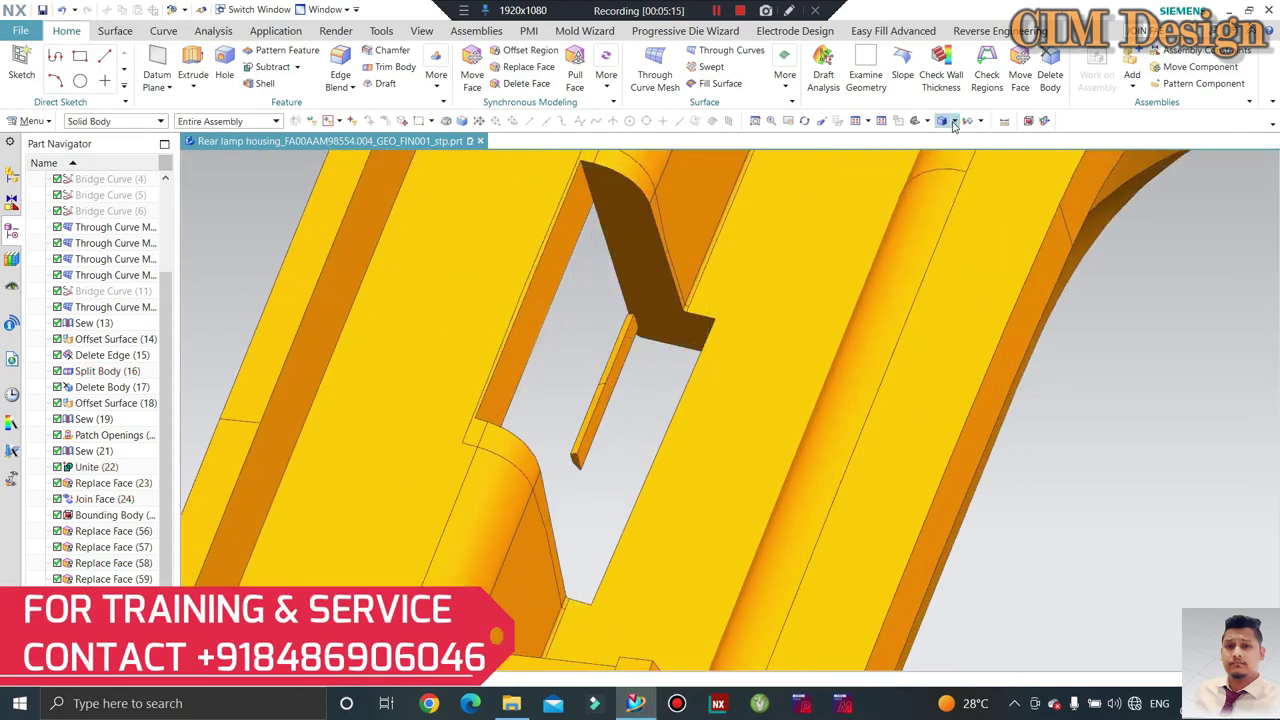
{"action": "left_click", "coordinate": [1050, 75]}
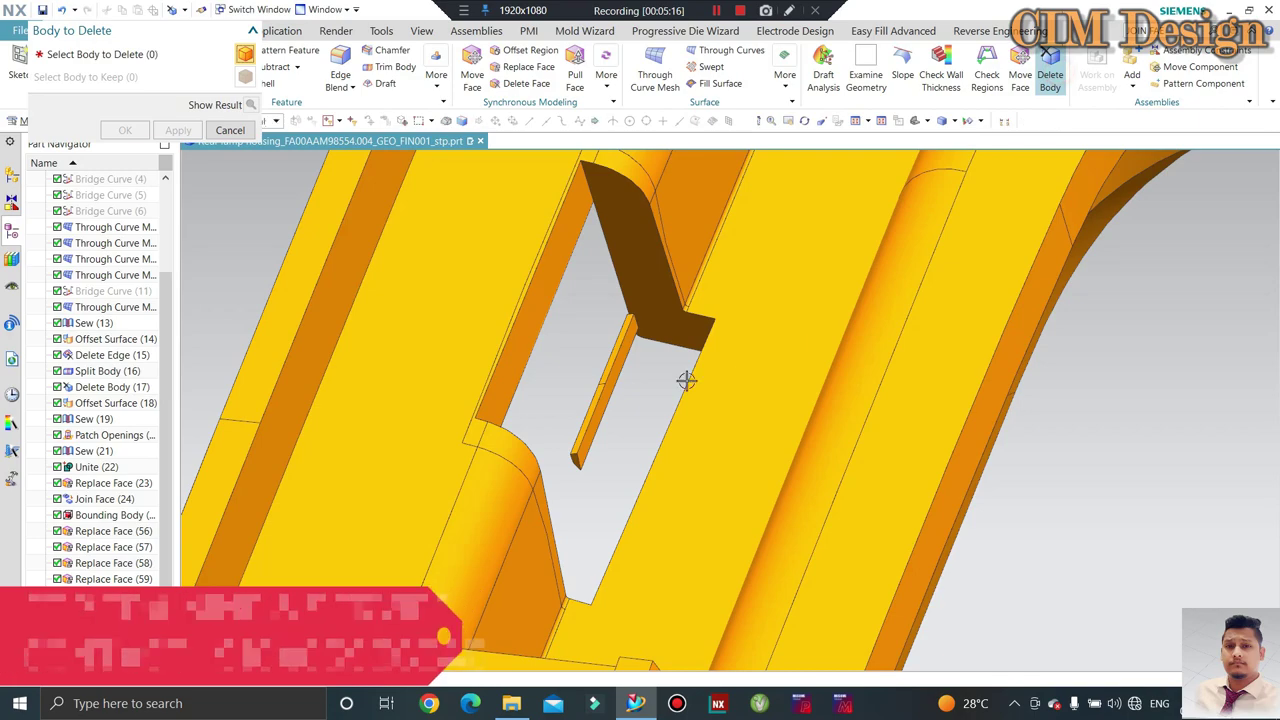
{"action": "middle_click", "coordinate": [592, 413]}
Orbit and zoom around the housing to inspect the clean slot from several angles.
{"action": "mouse_move", "coordinate": [592, 412]}
{"action": "middle_mouse_down"}
{"action": "mouse_move", "coordinate": [642, 257]}
{"action": "mouse_move", "coordinate": [674, 314]}
{"action": "middle_mouse_up"}
{"action": "scroll", "coordinate": [554, 423], "scroll_direction": "up", "scroll_amount": 4}
{"action": "middle_click_drag", "start_coordinate": [554, 423], "coordinate": [446, 474]}
{"action": "scroll", "coordinate": [604, 522], "scroll_direction": "down", "scroll_amount": 4}
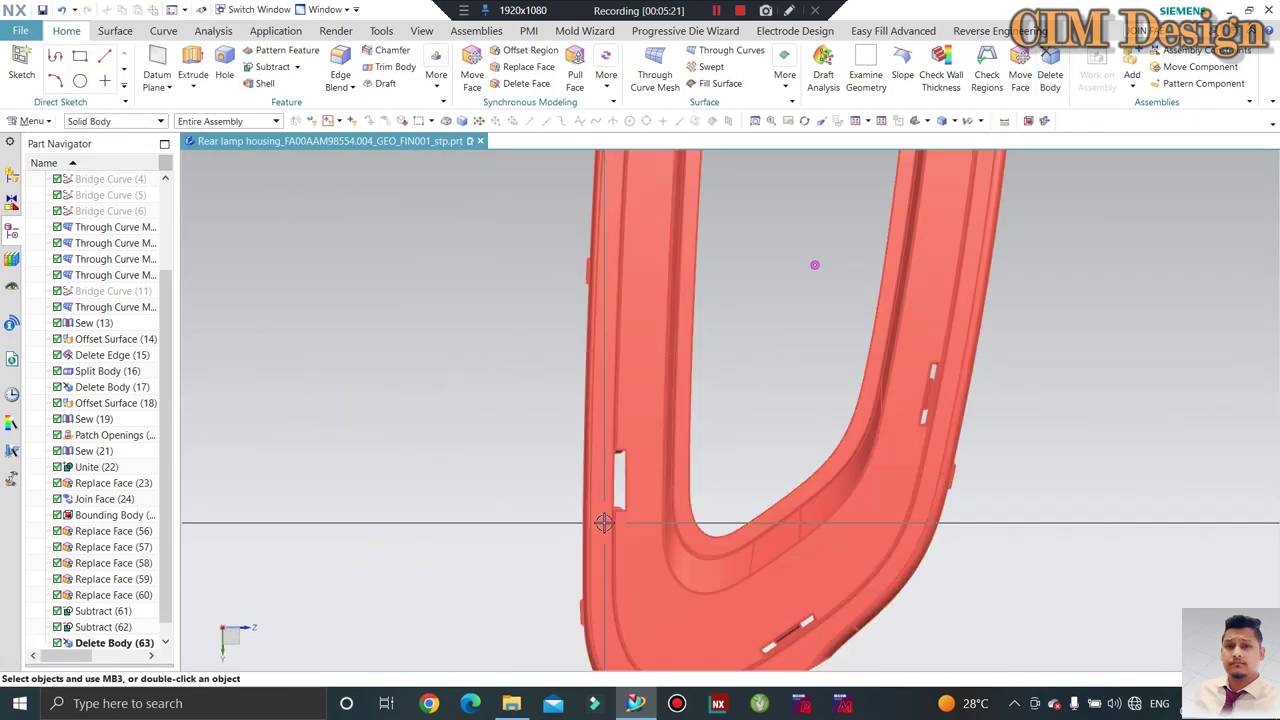
{"action": "scroll", "coordinate": [604, 522], "scroll_direction": "down", "scroll_amount": 2}
{"action": "scroll", "coordinate": [660, 300], "scroll_direction": "down", "scroll_amount": 2}
{"action": "scroll", "coordinate": [640, 517], "scroll_direction": "down", "scroll_amount": 1}
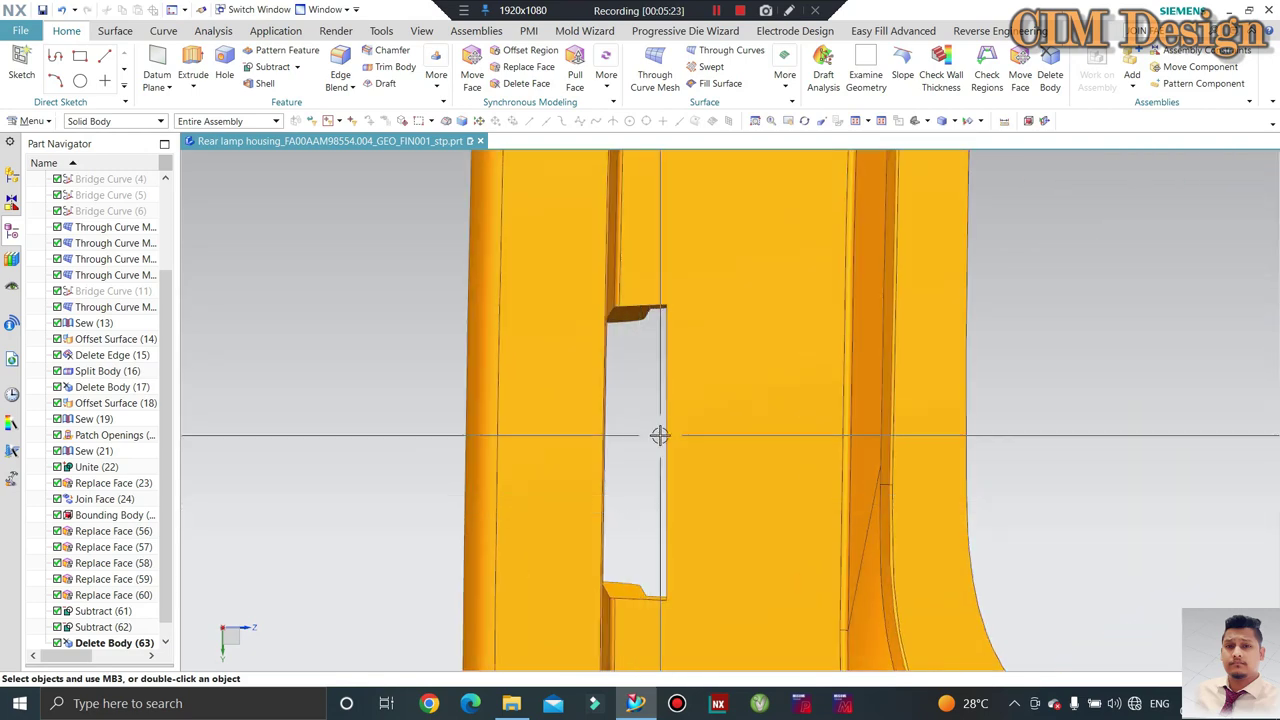
{"action": "mouse_move", "coordinate": [659, 435]}
{"action": "middle_mouse_down"}
{"action": "mouse_move", "coordinate": [1006, 340]}
{"action": "mouse_move", "coordinate": [1163, 323]}
{"action": "mouse_move", "coordinate": [704, 335]}
{"action": "mouse_move", "coordinate": [684, 313]}
{"action": "mouse_move", "coordinate": [671, 323]}
{"action": "middle_mouse_up"}
{"action": "scroll", "coordinate": [704, 335], "scroll_direction": "down", "scroll_amount": 2}
{"action": "scroll", "coordinate": [694, 323], "scroll_direction": "down", "scroll_amount": 2}
{"action": "scroll", "coordinate": [694, 323], "scroll_direction": "up", "scroll_amount": 4}
{"action": "scroll", "coordinate": [675, 318], "scroll_direction": "down", "scroll_amount": 2}
{"action": "scroll", "coordinate": [675, 318], "scroll_direction": "down", "scroll_amount": 2}
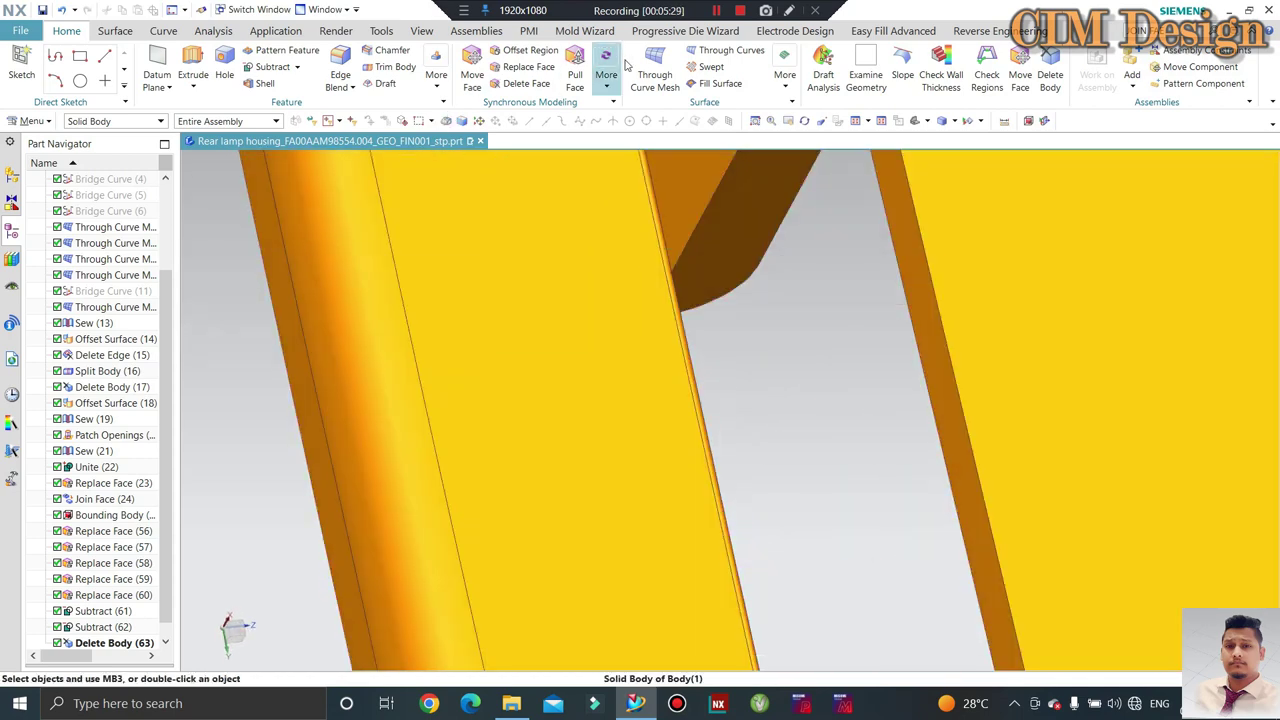
{"action": "scroll", "coordinate": [695, 264], "scroll_direction": "down", "scroll_amount": 2}
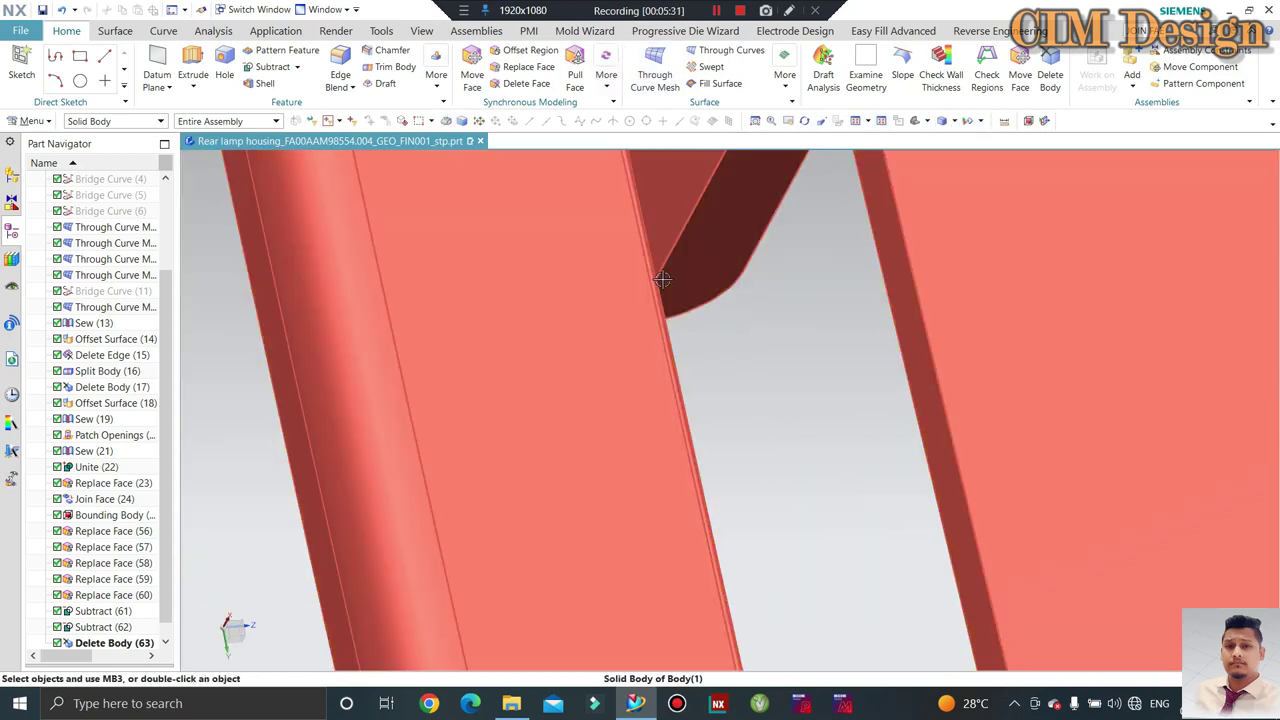
{"action": "mouse_move", "coordinate": [663, 280]}
{"action": "middle_mouse_down"}
{"action": "mouse_move", "coordinate": [629, 266]}
{"action": "mouse_move", "coordinate": [668, 266]}
{"action": "middle_mouse_up"}
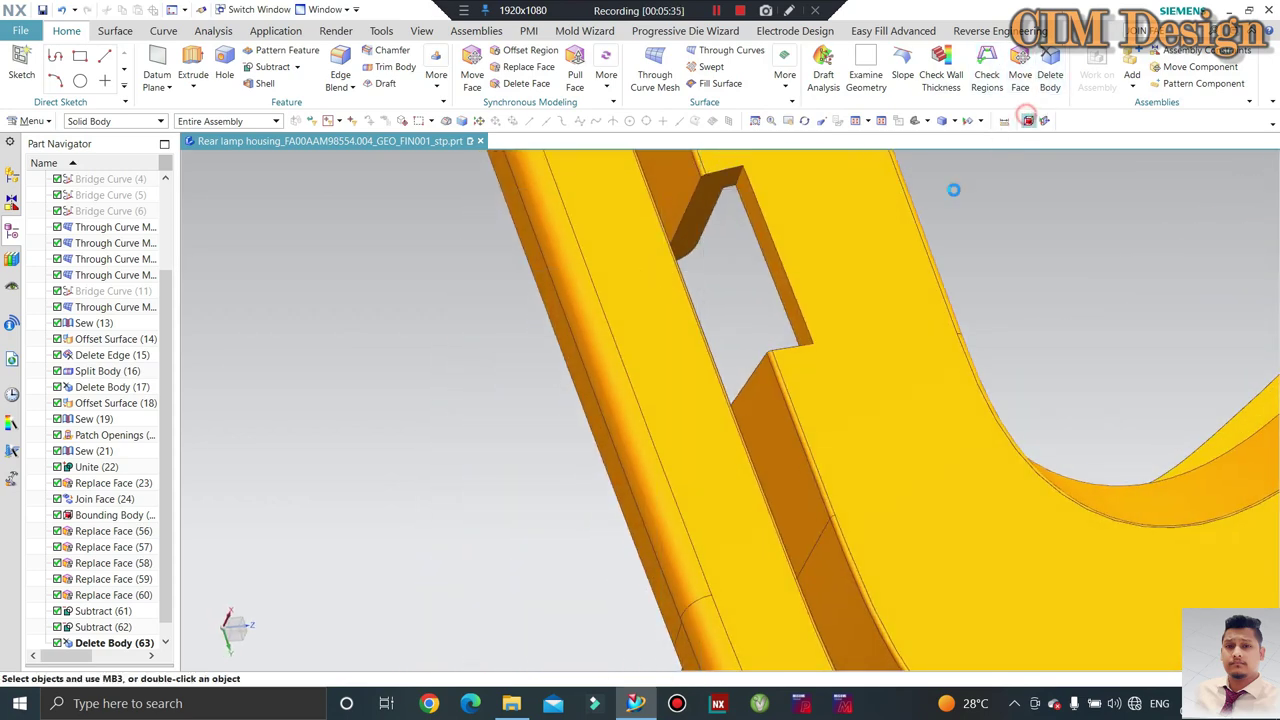
Confirm the bounding block, about 14.07 × 4.62 × 1.35 mm, around the flange slot.
{"action": "scroll", "coordinate": [631, 256], "scroll_direction": "down", "scroll_amount": 2}
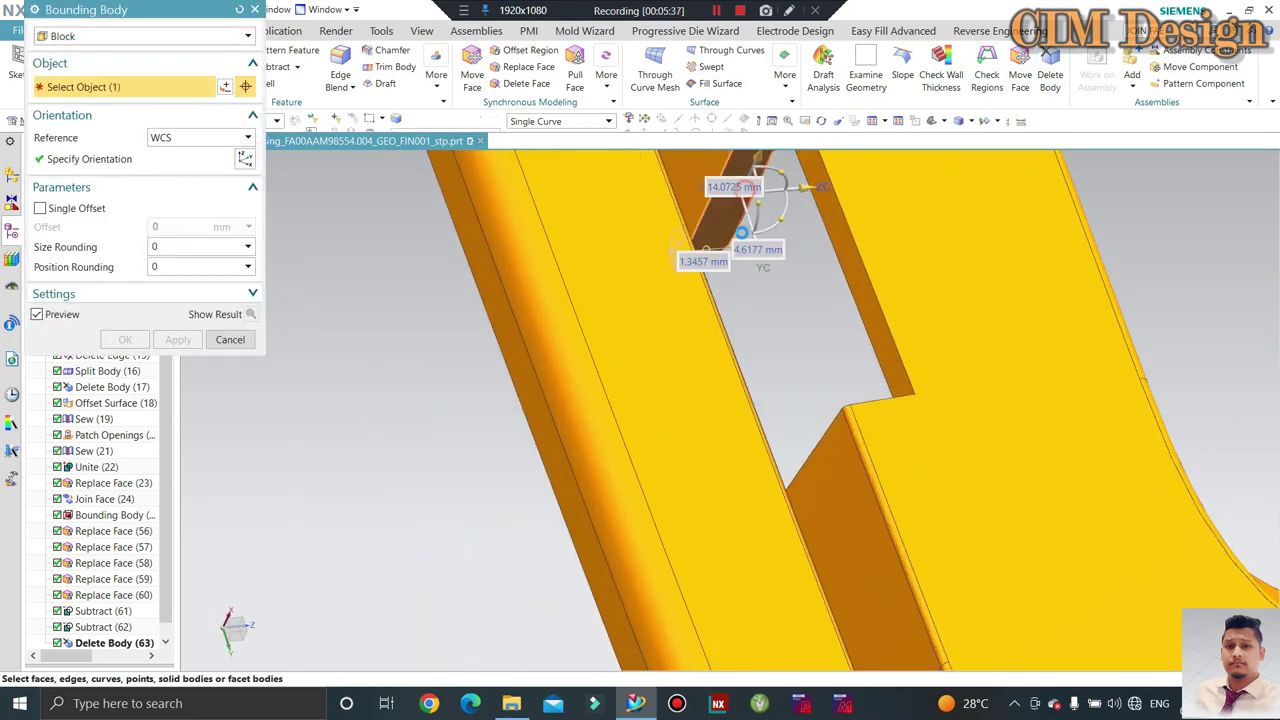
{"action": "scroll", "coordinate": [497, 314], "scroll_direction": "up", "scroll_amount": 3}
{"action": "scroll", "coordinate": [497, 314], "scroll_direction": "up", "scroll_amount": 2}
{"action": "middle_click_drag", "start_coordinate": [497, 314], "coordinate": [518, 362]}
{"action": "scroll", "coordinate": [682, 466], "scroll_direction": "down", "scroll_amount": 3}
{"action": "scroll", "coordinate": [682, 466], "scroll_direction": "down", "scroll_amount": 2}
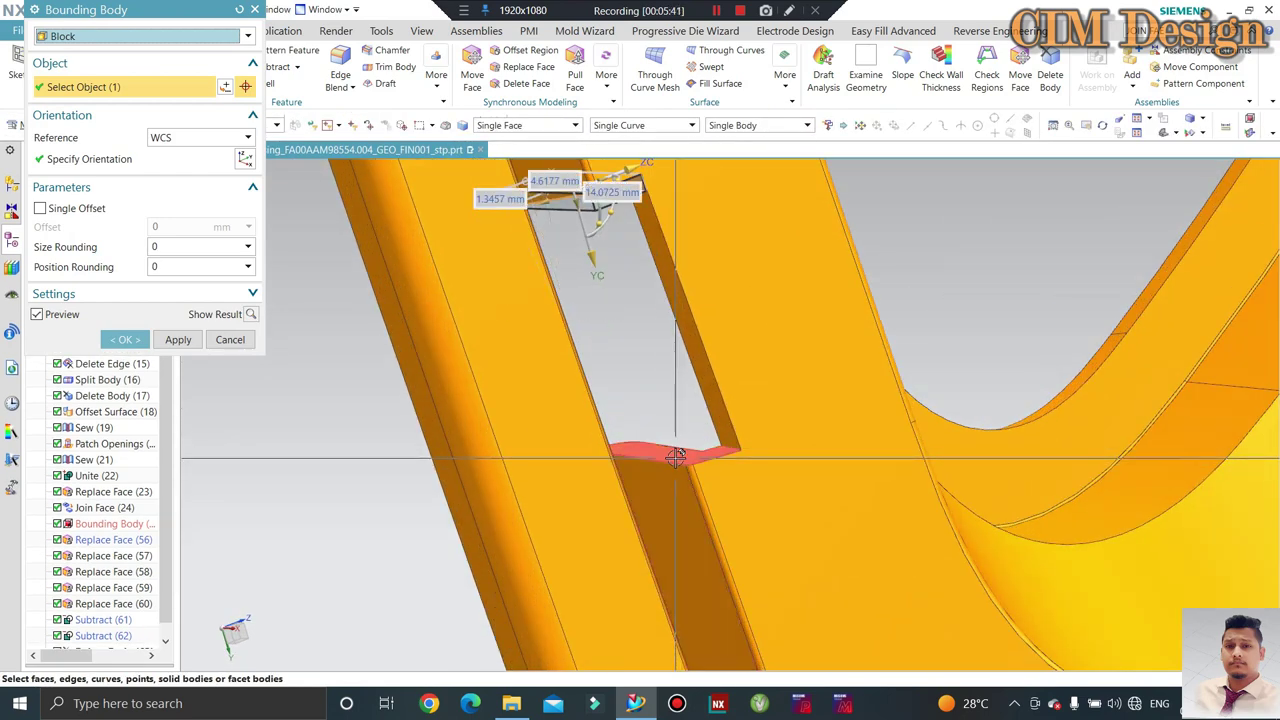
{"action": "scroll", "coordinate": [676, 456], "scroll_direction": "up", "scroll_amount": 2}
{"action": "middle_click", "coordinate": [571, 417]}
Orbit and zoom out to view the whole housing.
{"action": "middle_click_drag", "start_coordinate": [571, 417], "coordinate": [543, 320]}
{"action": "scroll", "coordinate": [538, 369], "scroll_direction": "up", "scroll_amount": 2}
{"action": "scroll", "coordinate": [554, 423], "scroll_direction": "down", "scroll_amount": 1}
{"action": "scroll", "coordinate": [551, 393], "scroll_direction": "up", "scroll_amount": 2}
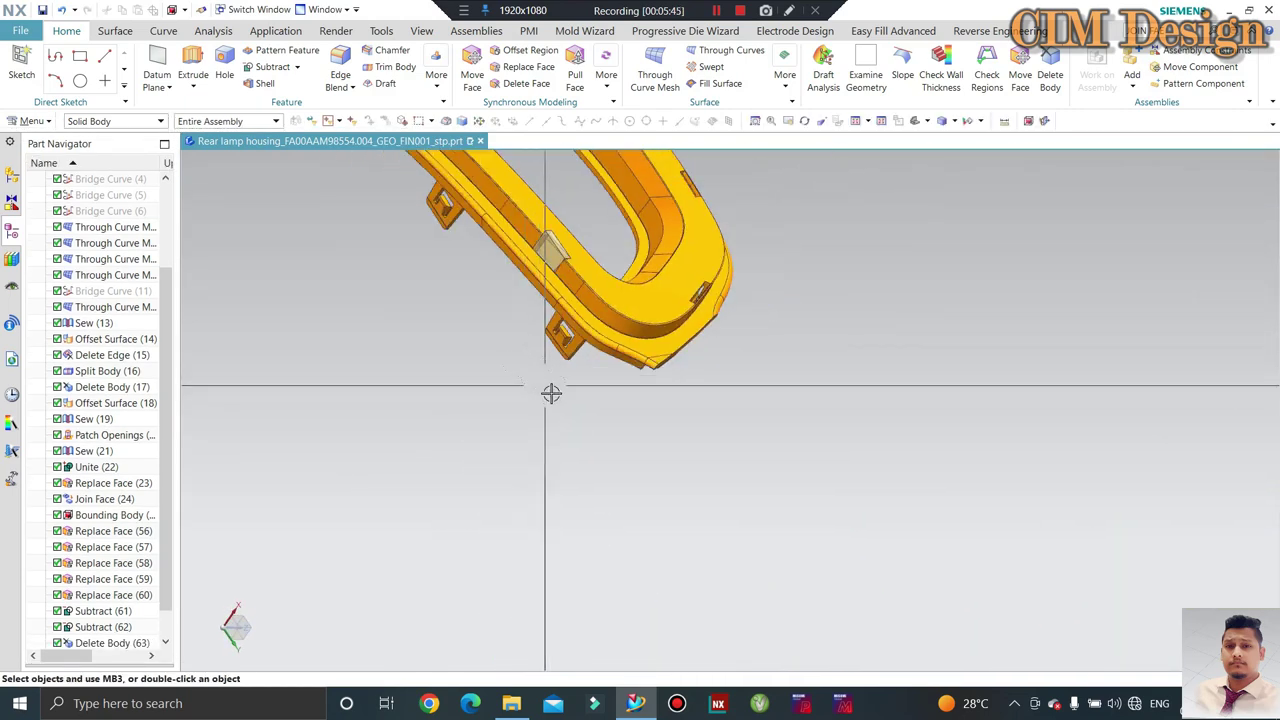
{"action": "mouse_move", "coordinate": [551, 393]}
{"action": "middle_mouse_down"}
{"action": "mouse_move", "coordinate": [603, 323]}
{"action": "mouse_move", "coordinate": [634, 189]}
{"action": "middle_mouse_up"}
{"action": "scroll", "coordinate": [634, 189], "scroll_direction": "down", "scroll_amount": 3}
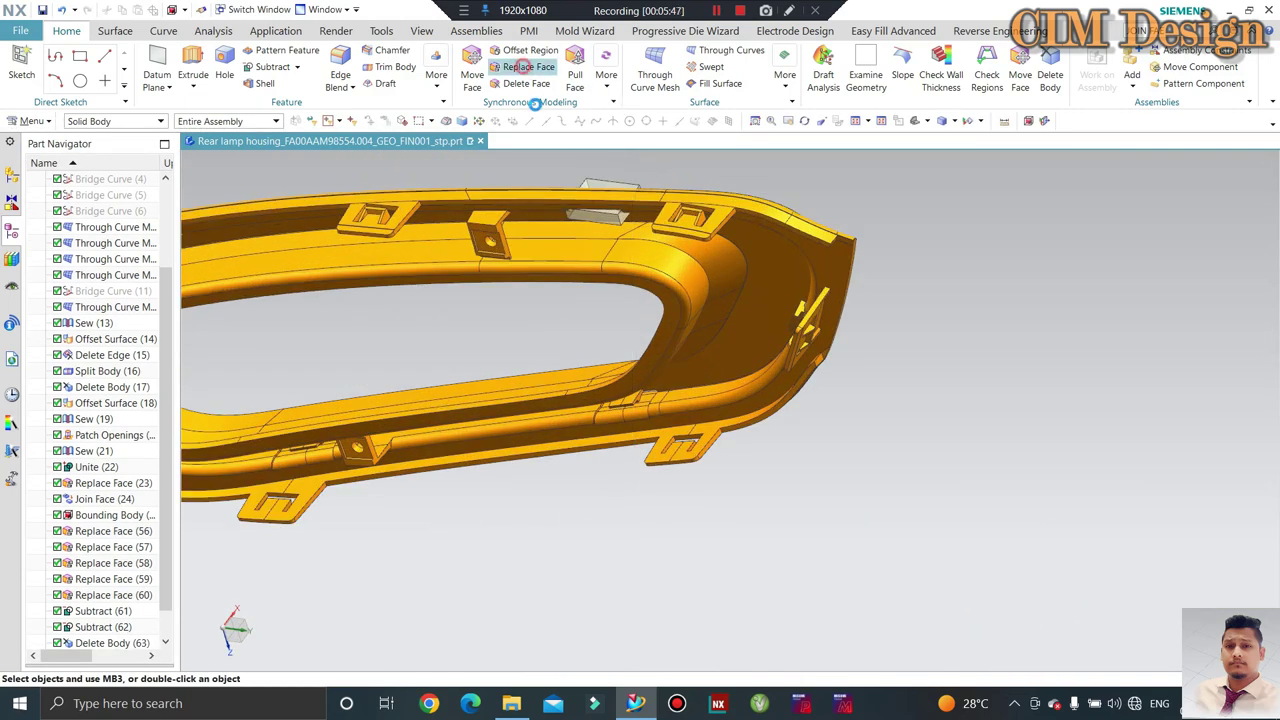
Replace a bounding block face with the flange strip face, then close Replace Face.
{"action": "scroll", "coordinate": [598, 220], "scroll_direction": "down", "scroll_amount": 1}
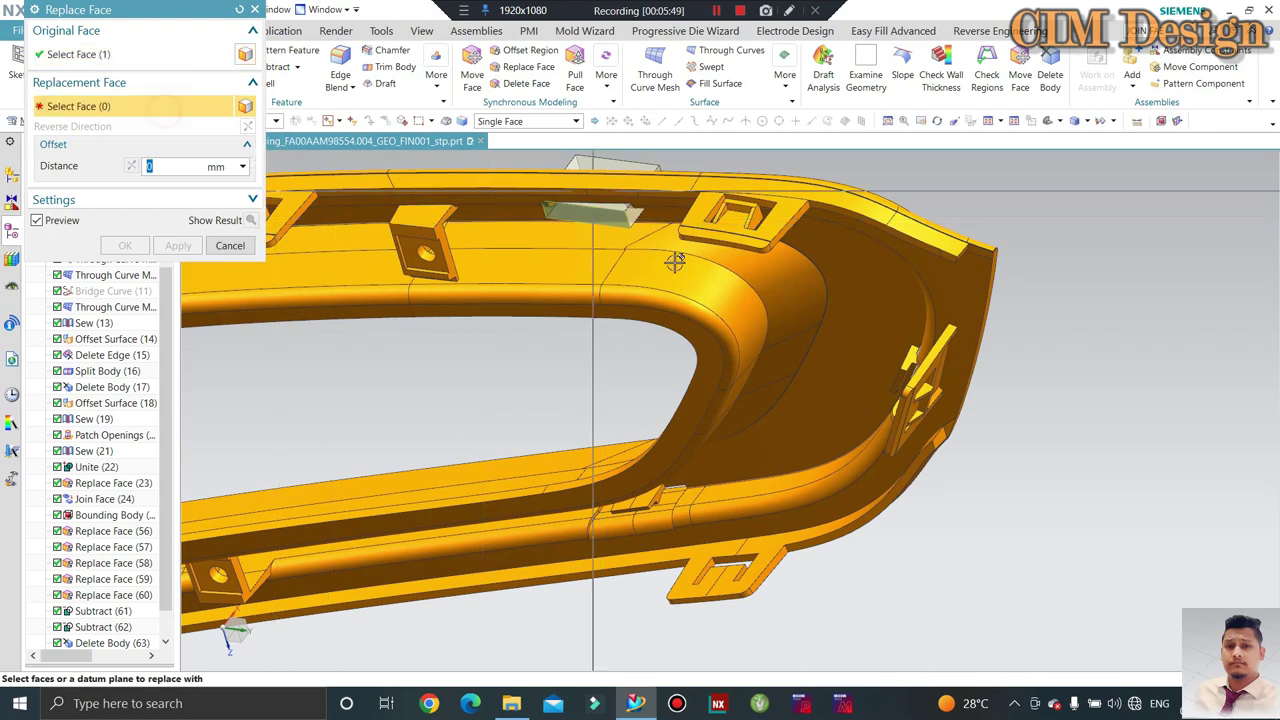
{"action": "scroll", "coordinate": [675, 262], "scroll_direction": "up", "scroll_amount": 3}
{"action": "middle_click_drag", "start_coordinate": [654, 306], "coordinate": [586, 400]}
{"action": "scroll", "coordinate": [568, 409], "scroll_direction": "down", "scroll_amount": 3}
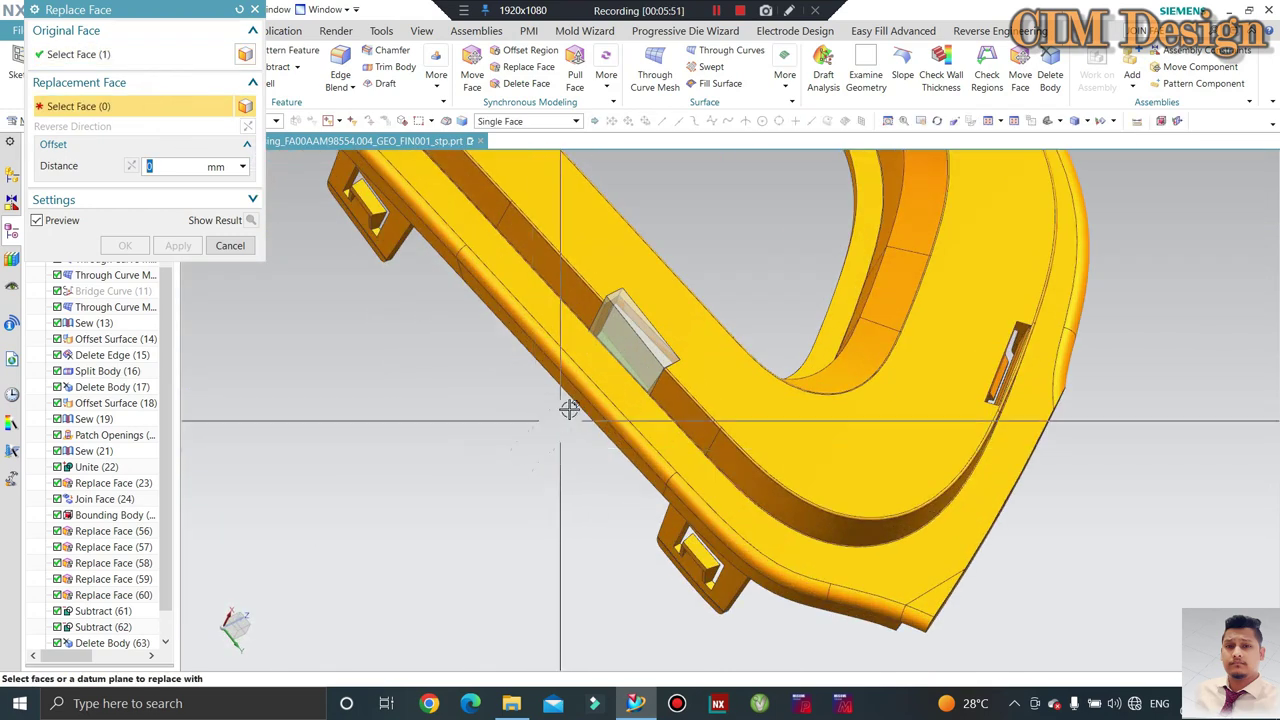
{"action": "scroll", "coordinate": [600, 380], "scroll_direction": "down", "scroll_amount": 2}
{"action": "left_click", "coordinate": [637, 334]}
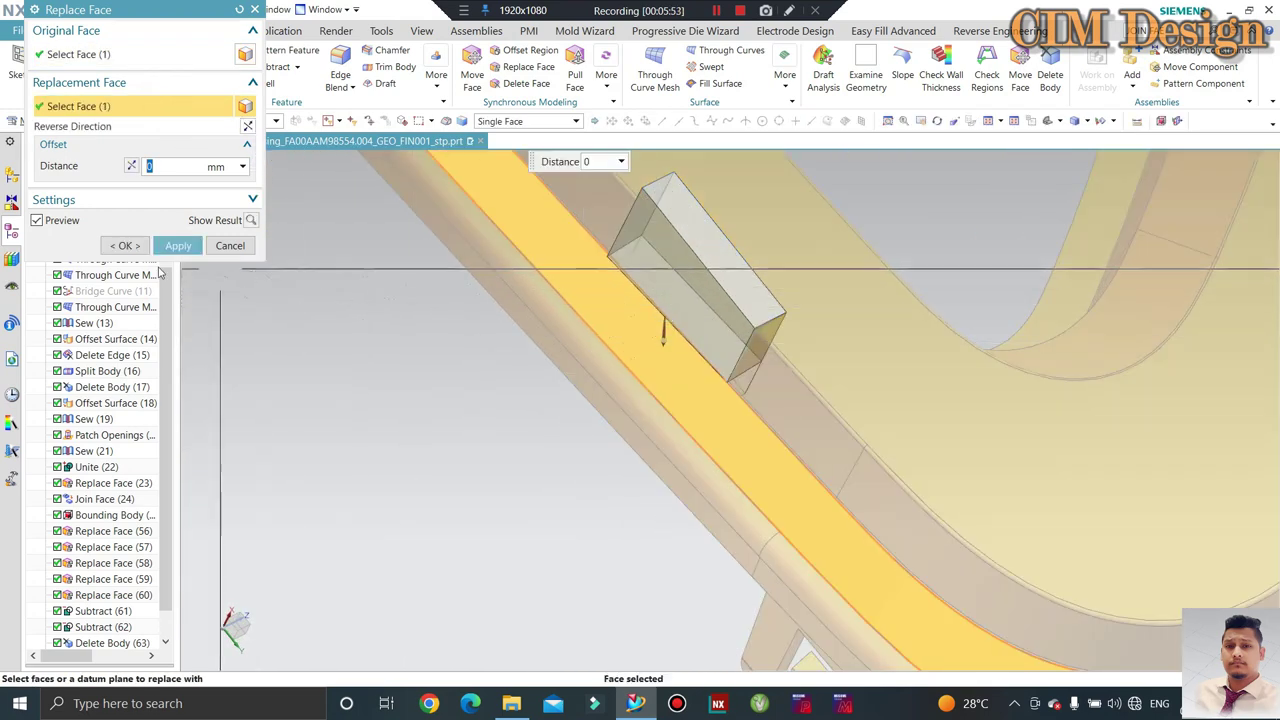
{"action": "left_click", "coordinate": [124, 247]}
{"action": "scroll", "coordinate": [700, 337], "scroll_direction": "down", "scroll_amount": 2}
{"action": "scroll", "coordinate": [711, 336], "scroll_direction": "down", "scroll_amount": 2}
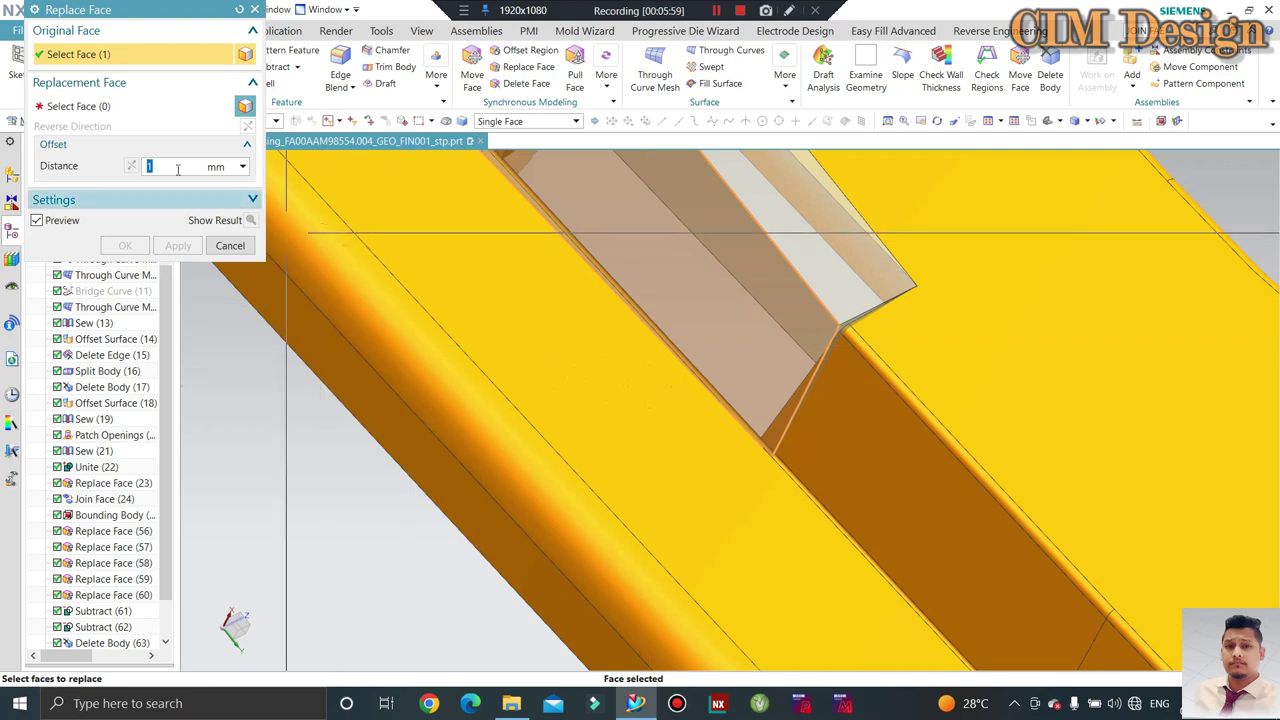
{"action": "left_click", "coordinate": [230, 245]}
Apply an Offset Region to the chosen block face.
{"action": "left_click", "coordinate": [524, 50]}
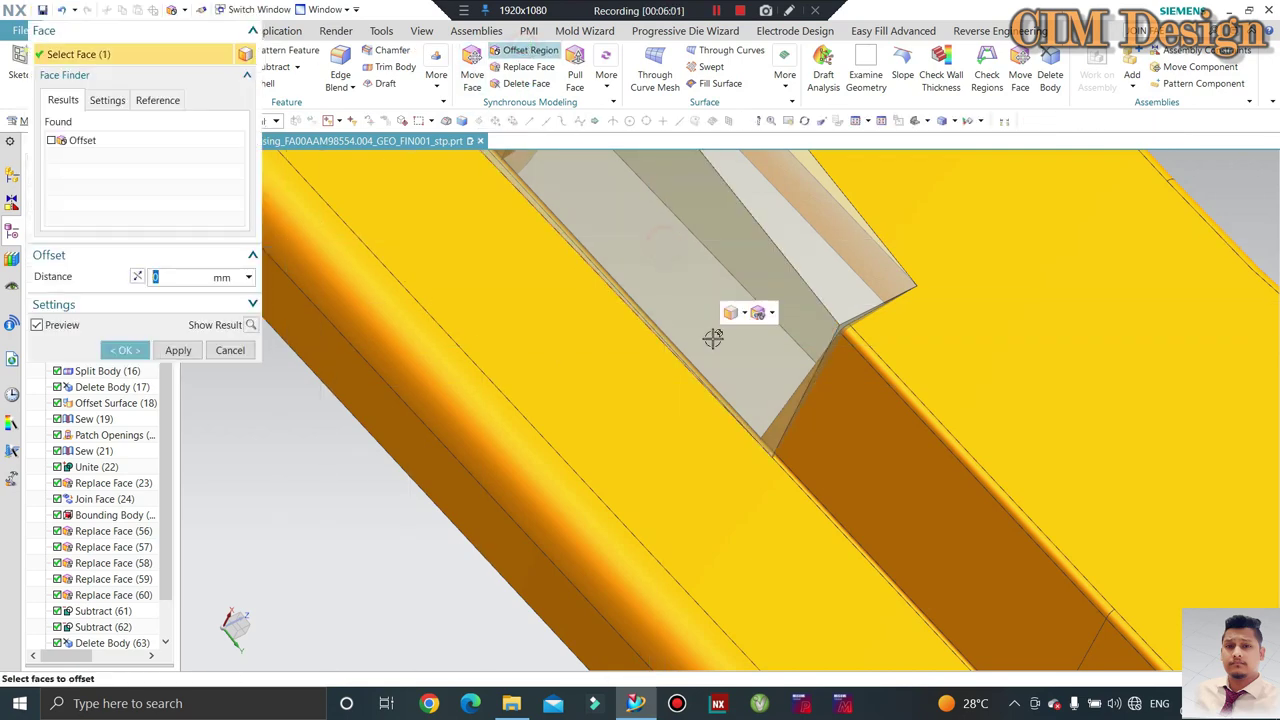
{"action": "key", "text": "Return"}
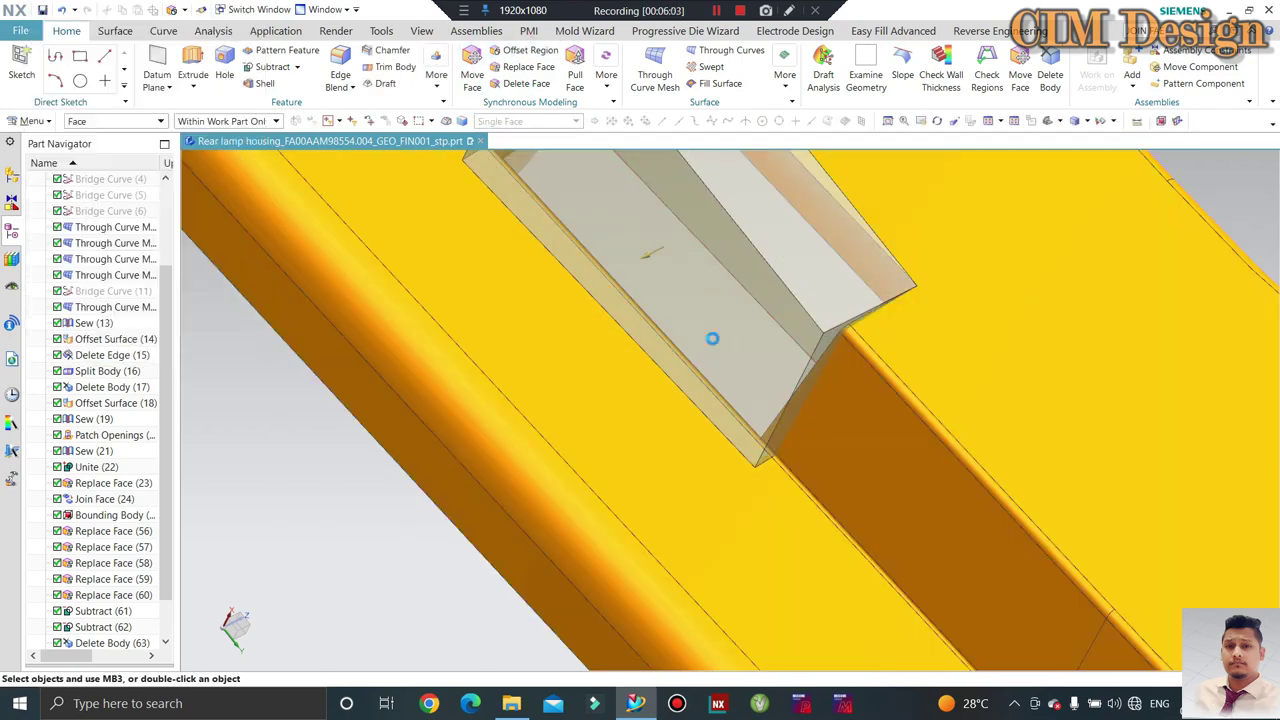
{"action": "mouse_move", "coordinate": [711, 337]}
{"action": "middle_mouse_down"}
{"action": "mouse_move", "coordinate": [711, 423]}
{"action": "mouse_move", "coordinate": [622, 271]}
{"action": "mouse_move", "coordinate": [640, 300]}
{"action": "mouse_move", "coordinate": [625, 285]}
{"action": "middle_mouse_up"}
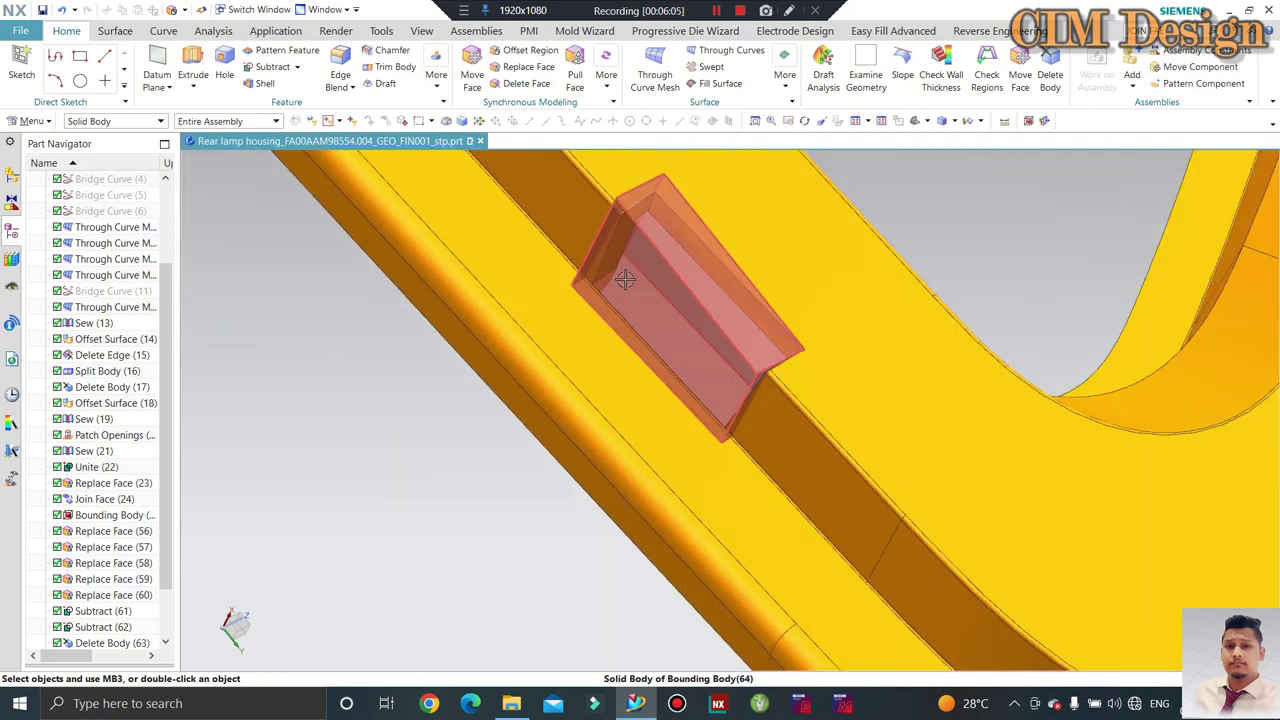
Replace another face, choosing the bounding block face from the QuickPick list.
{"action": "left_click", "coordinate": [532, 68]}
{"action": "scroll", "coordinate": [750, 374], "scroll_direction": "up", "scroll_amount": 3}
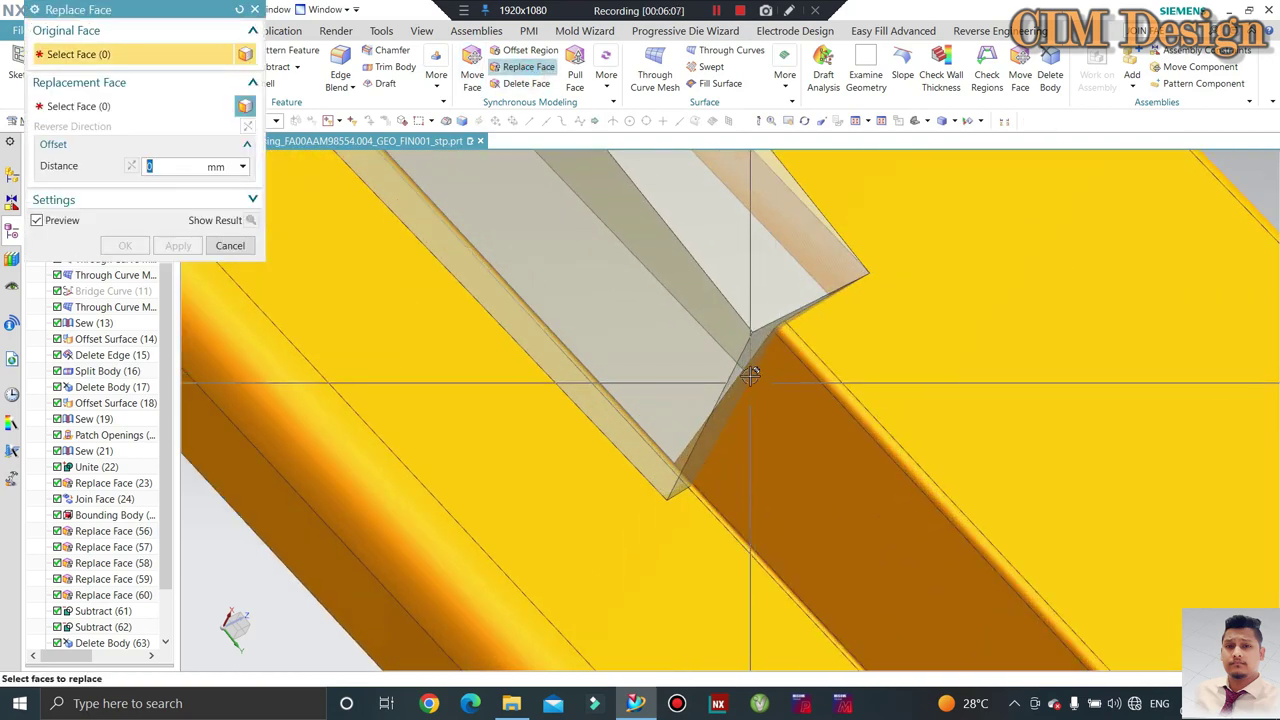
{"action": "middle_click", "coordinate": [751, 391]}
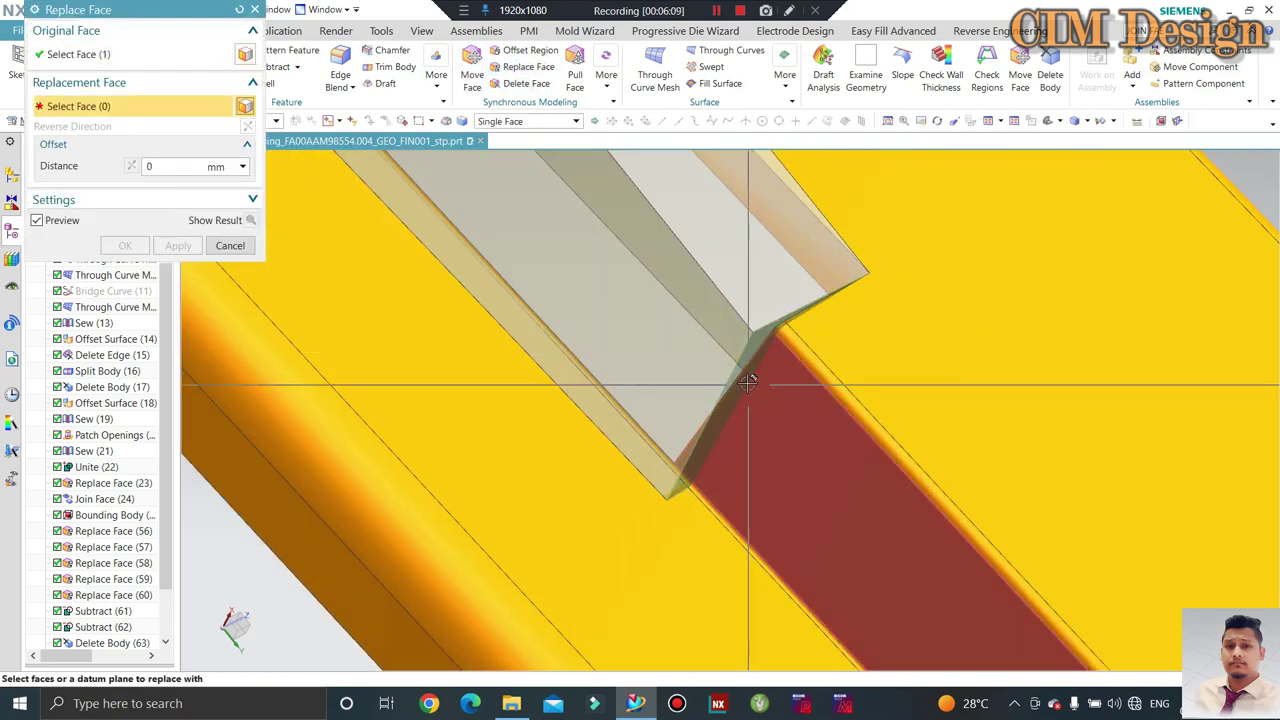
{"action": "right_click", "coordinate": [750, 385]}
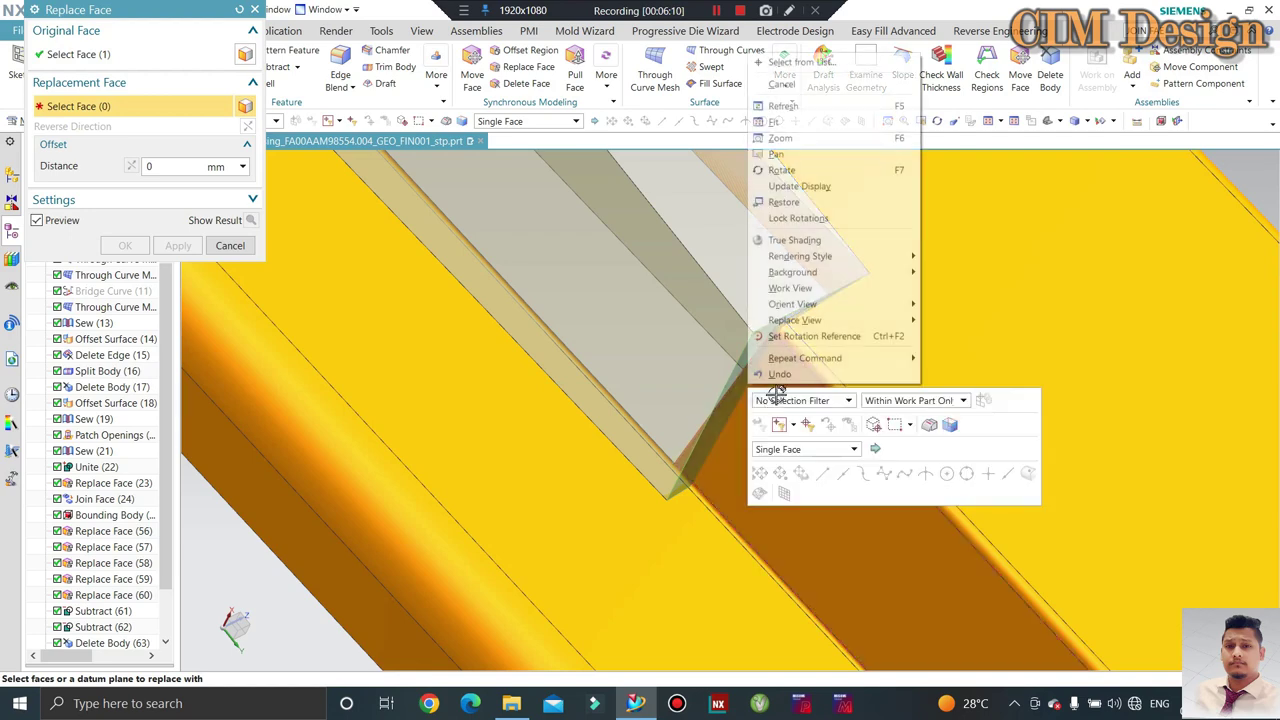
{"action": "left_click", "coordinate": [801, 63]}
{"action": "left_click", "coordinate": [1060, 153]}
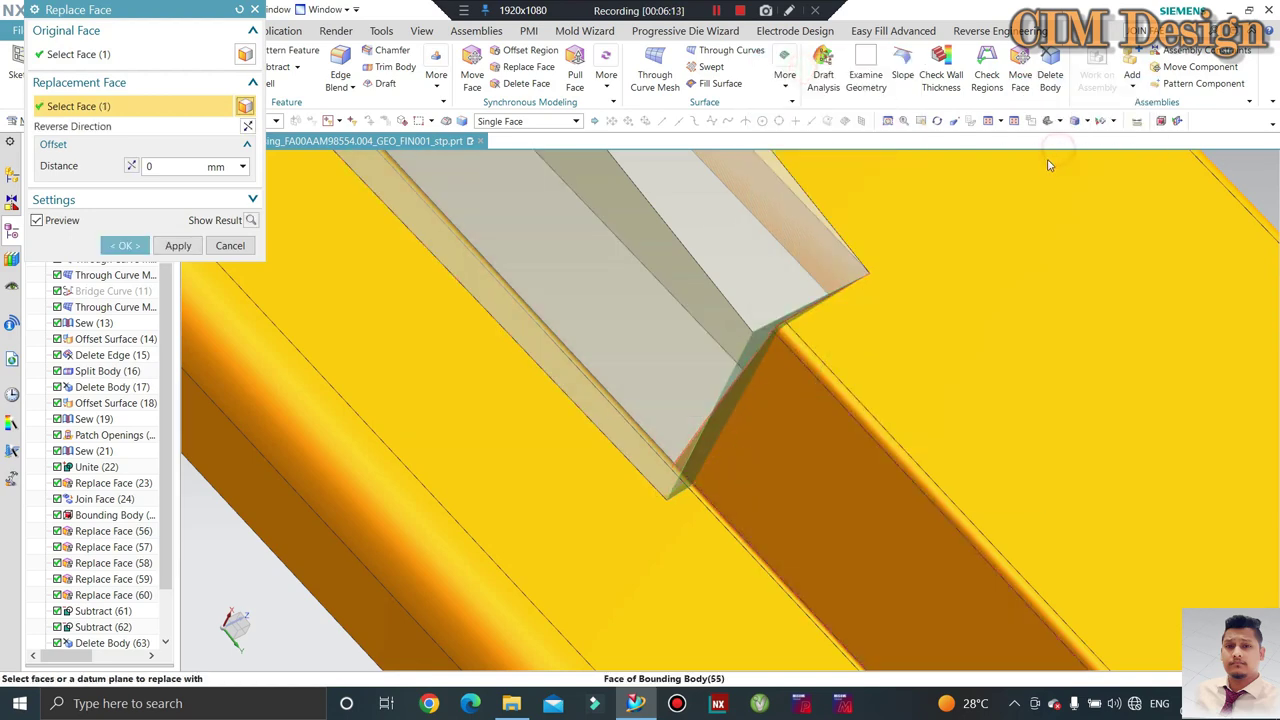
{"action": "middle_click", "coordinate": [1004, 270]}
Replace a further block face with a bounding block face, both picked from QuickPick lists.
{"action": "scroll", "coordinate": [992, 414], "scroll_direction": "down", "scroll_amount": 2}
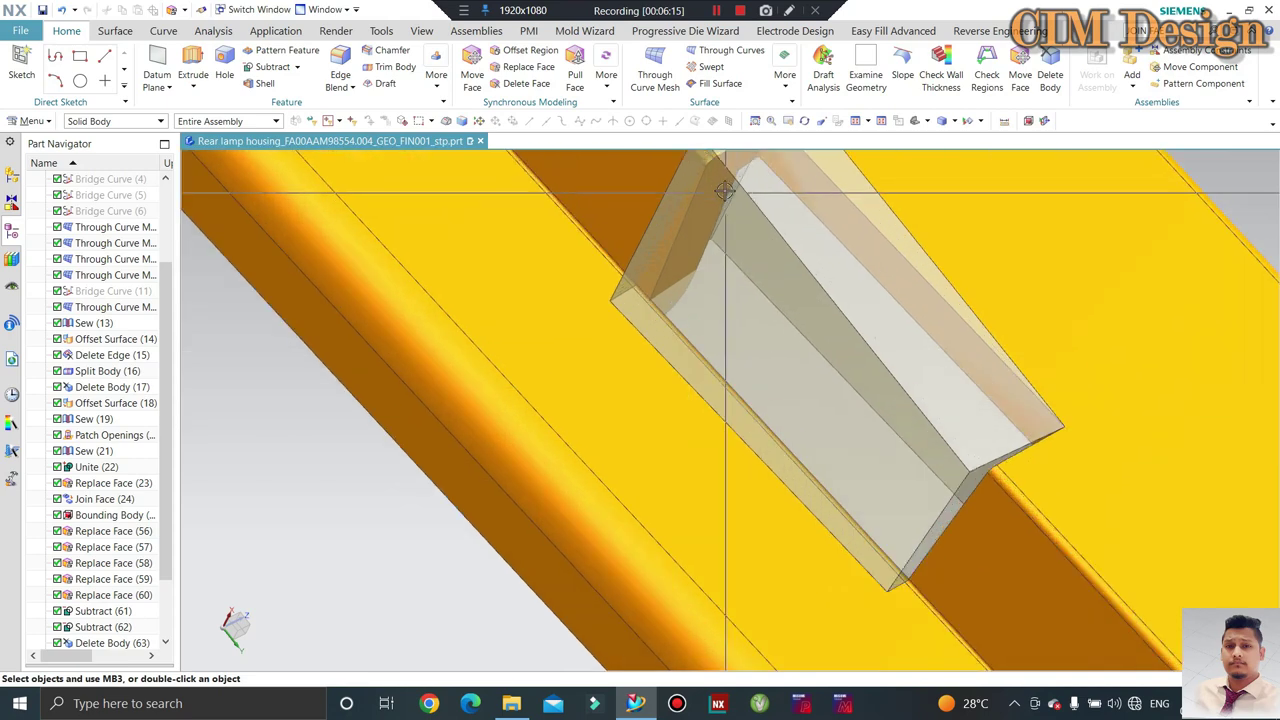
{"action": "scroll", "coordinate": [720, 255], "scroll_direction": "up", "scroll_amount": 2}
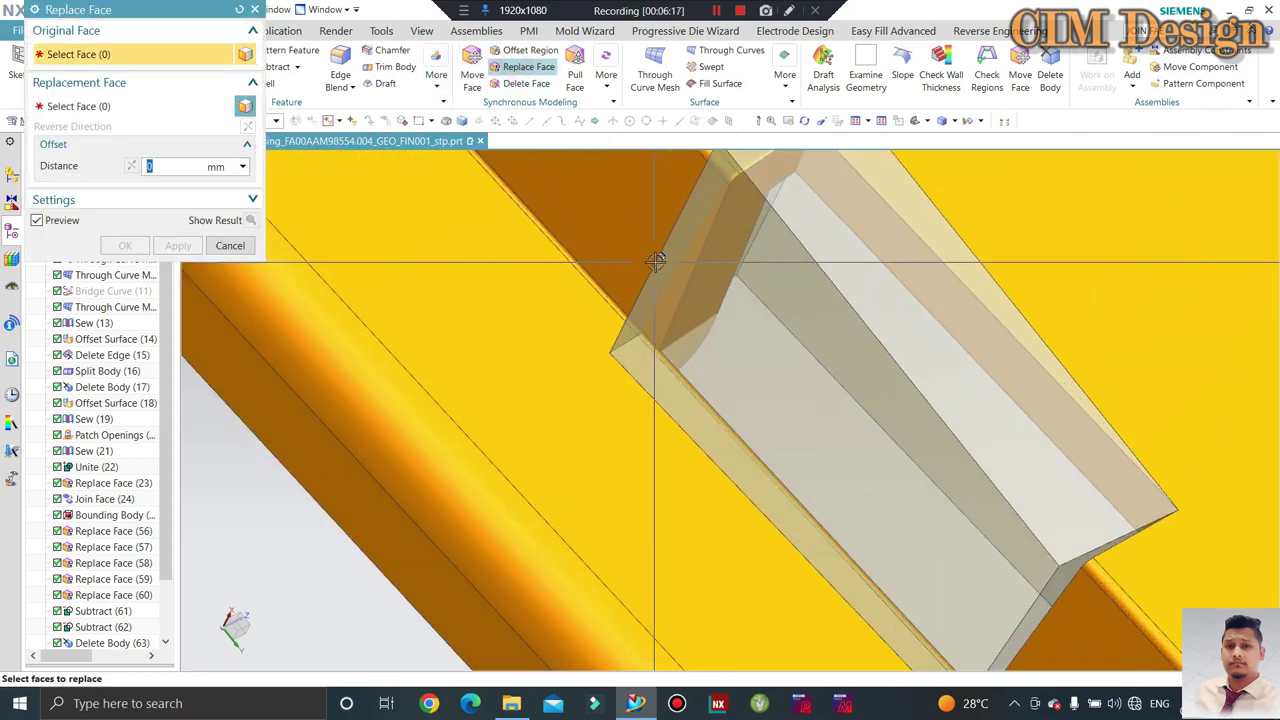
{"action": "right_click", "coordinate": [675, 250]}
{"action": "left_click", "coordinate": [735, 261]}
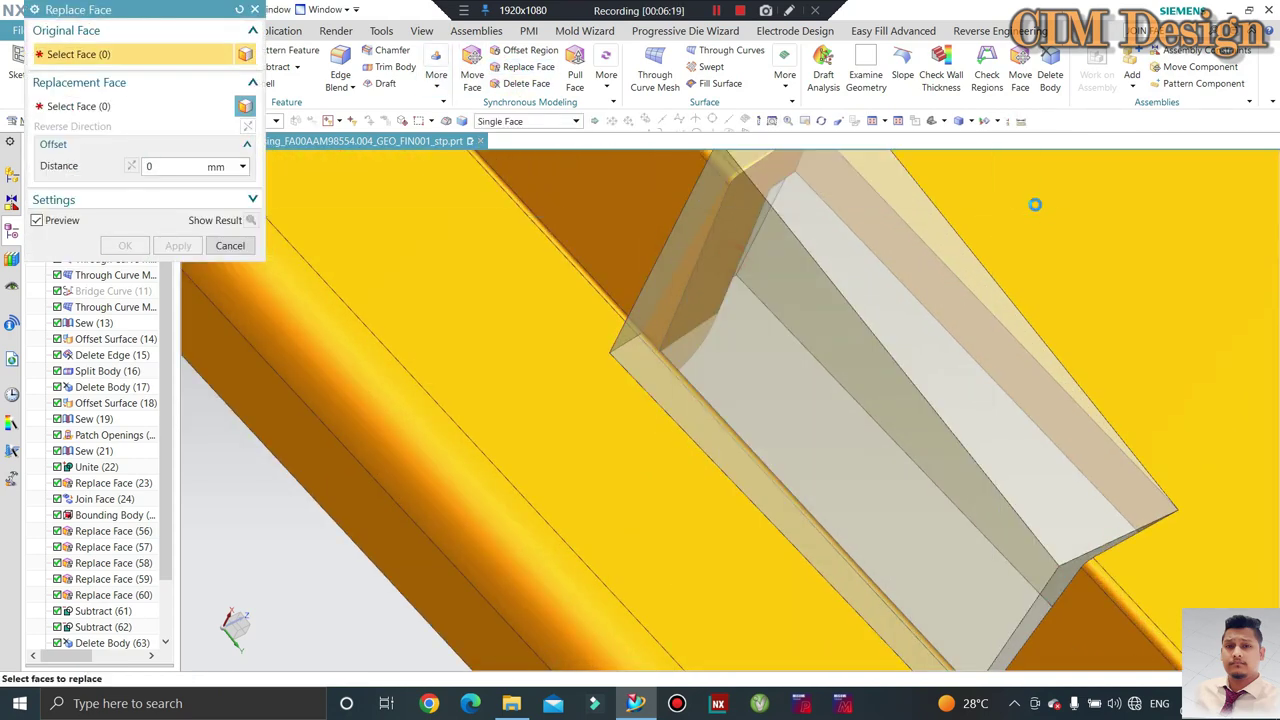
{"action": "left_click", "coordinate": [737, 242]}
{"action": "scroll", "coordinate": [735, 242], "scroll_direction": "up", "scroll_amount": 1}
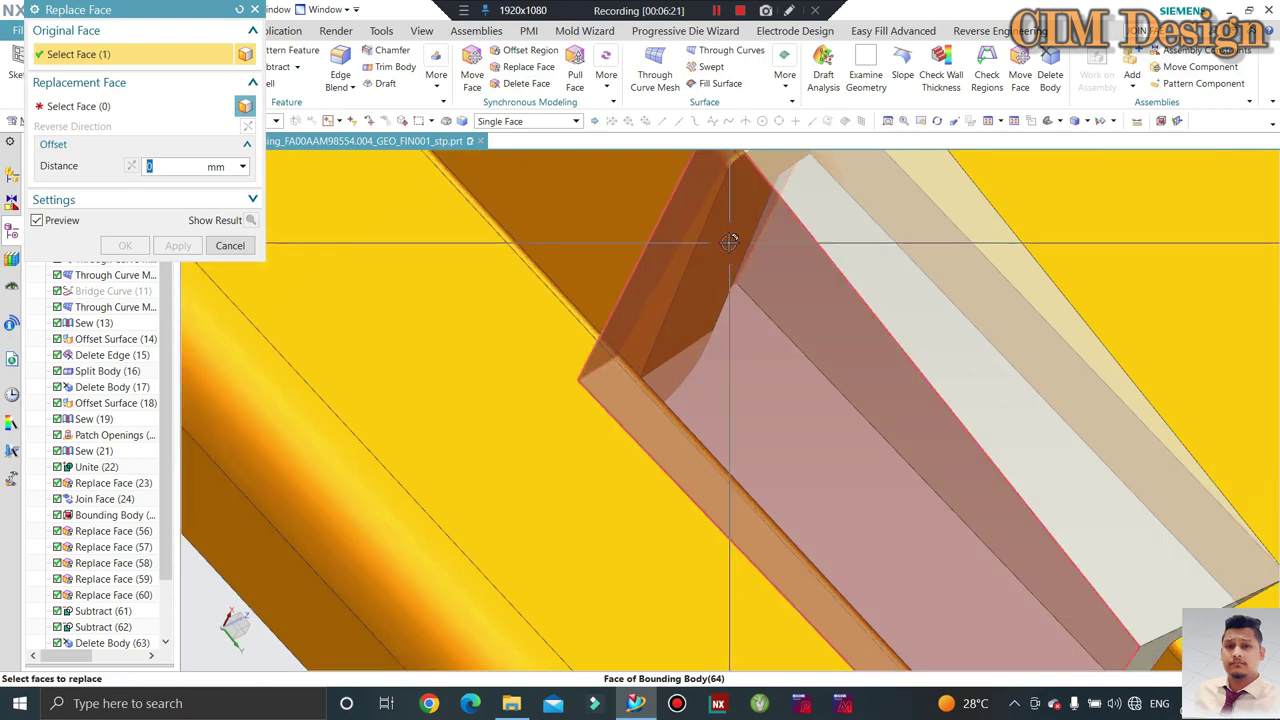
{"action": "left_click", "coordinate": [118, 112]}
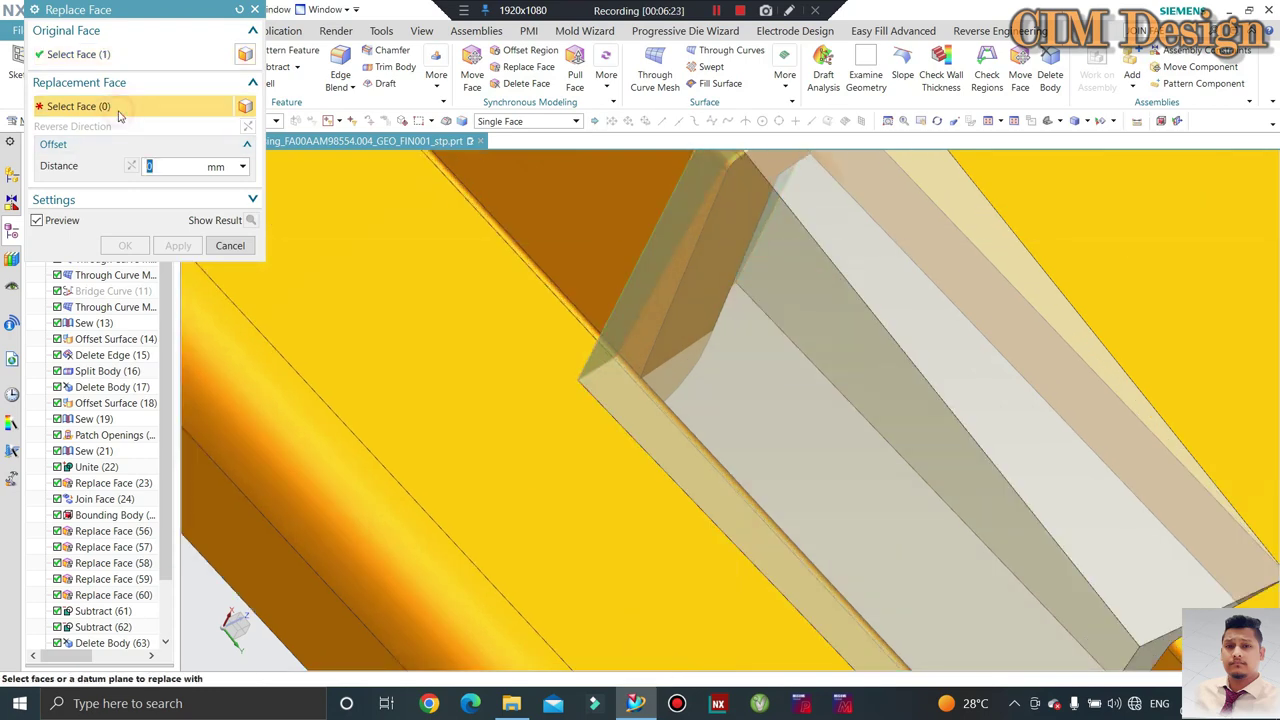
{"action": "right_click", "coordinate": [735, 246]}
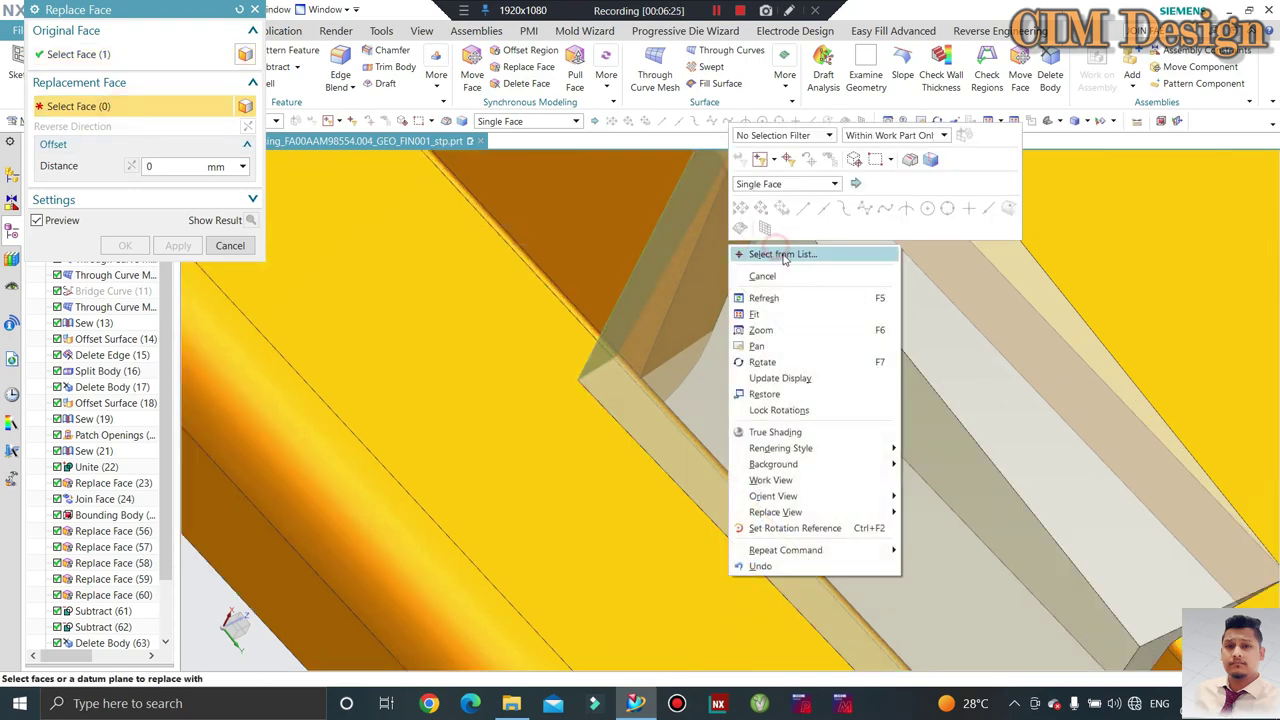
{"action": "left_click", "coordinate": [785, 256]}
{"action": "left_click", "coordinate": [1150, 258]}
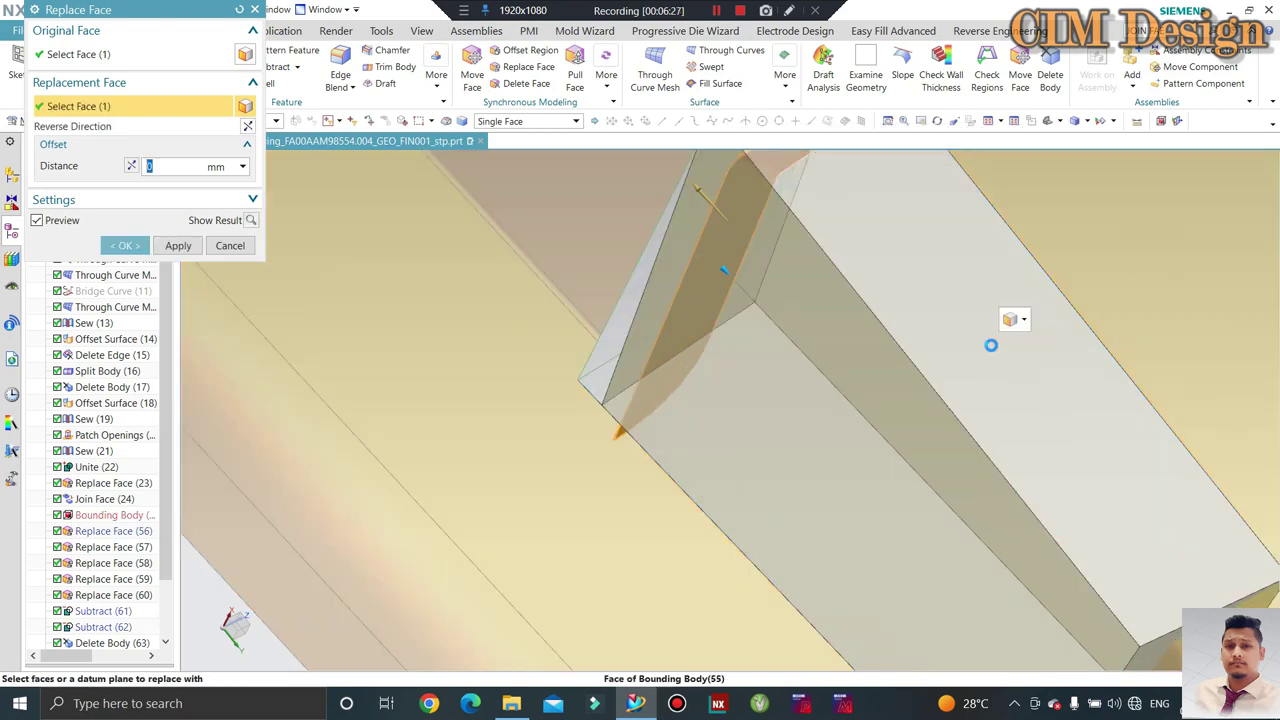
{"action": "middle_click", "coordinate": [990, 345]}
{"action": "scroll", "coordinate": [743, 304], "scroll_direction": "down", "scroll_amount": 5}
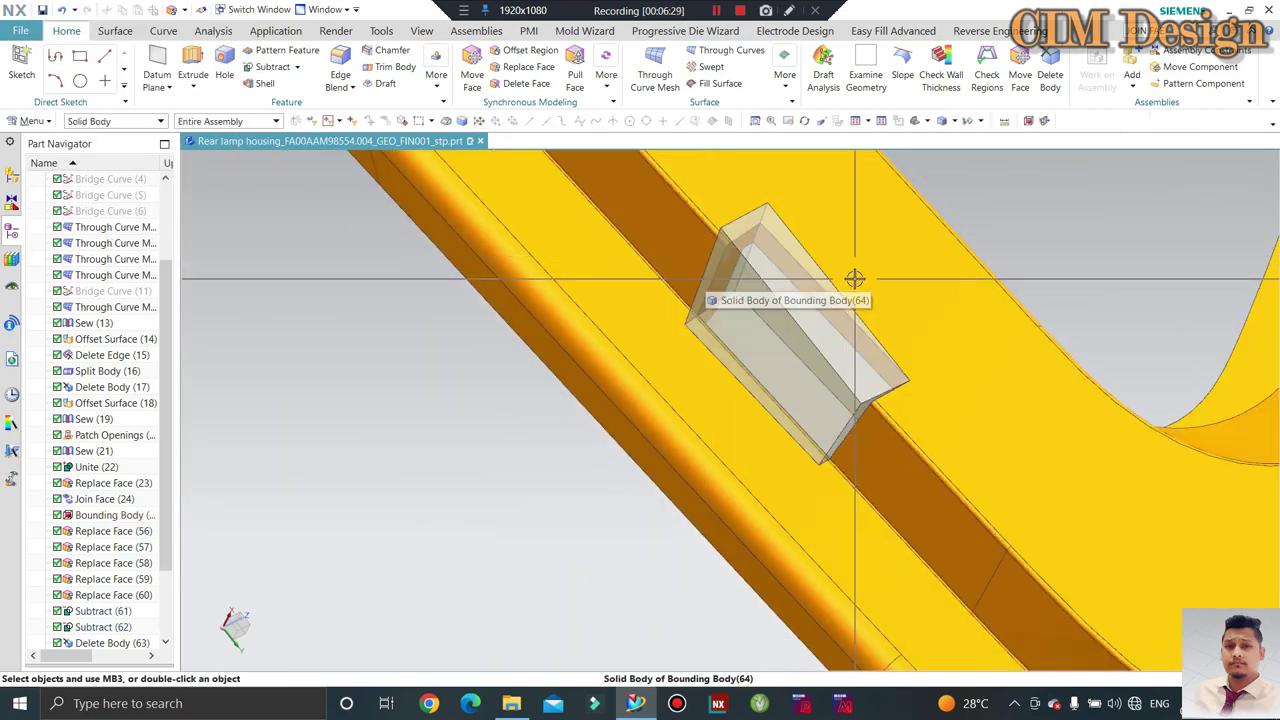
Replace the block's far-side face with the matching housing face, picked via QuickPick.
{"action": "middle_click_drag", "start_coordinate": [826, 286], "coordinate": [760, 305]}
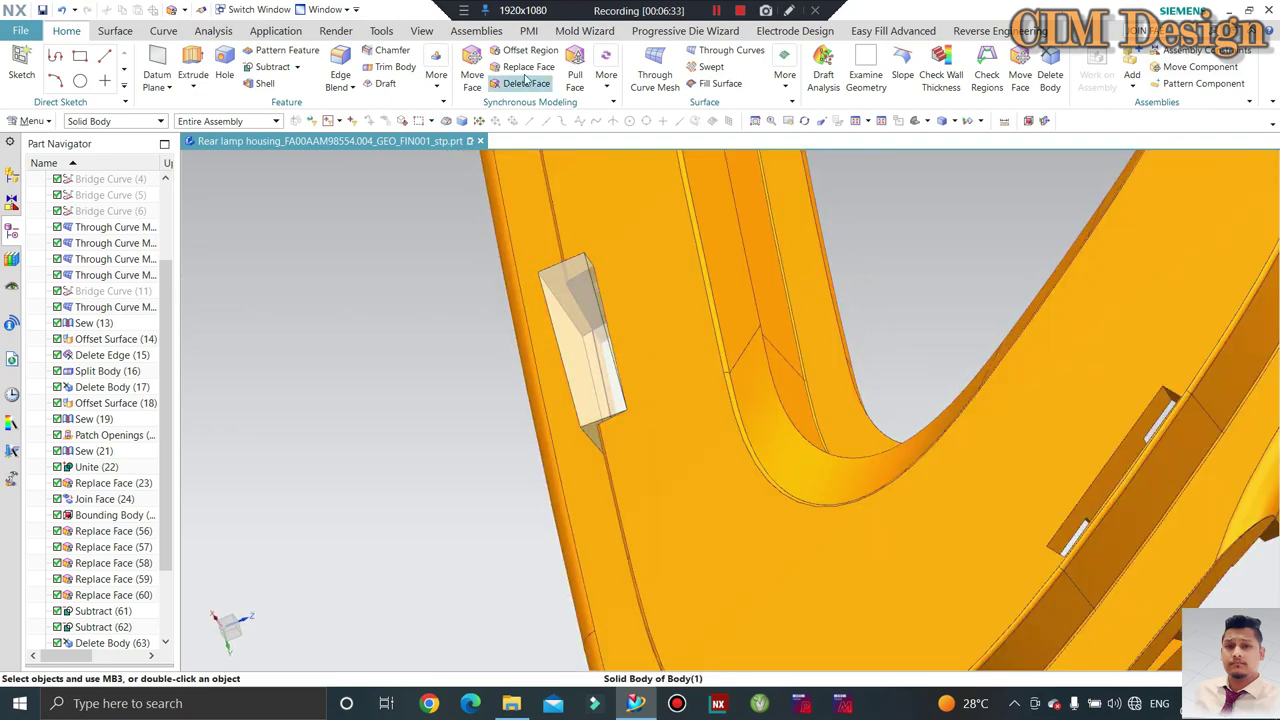
{"action": "scroll", "coordinate": [590, 270], "scroll_direction": "up", "scroll_amount": 5}
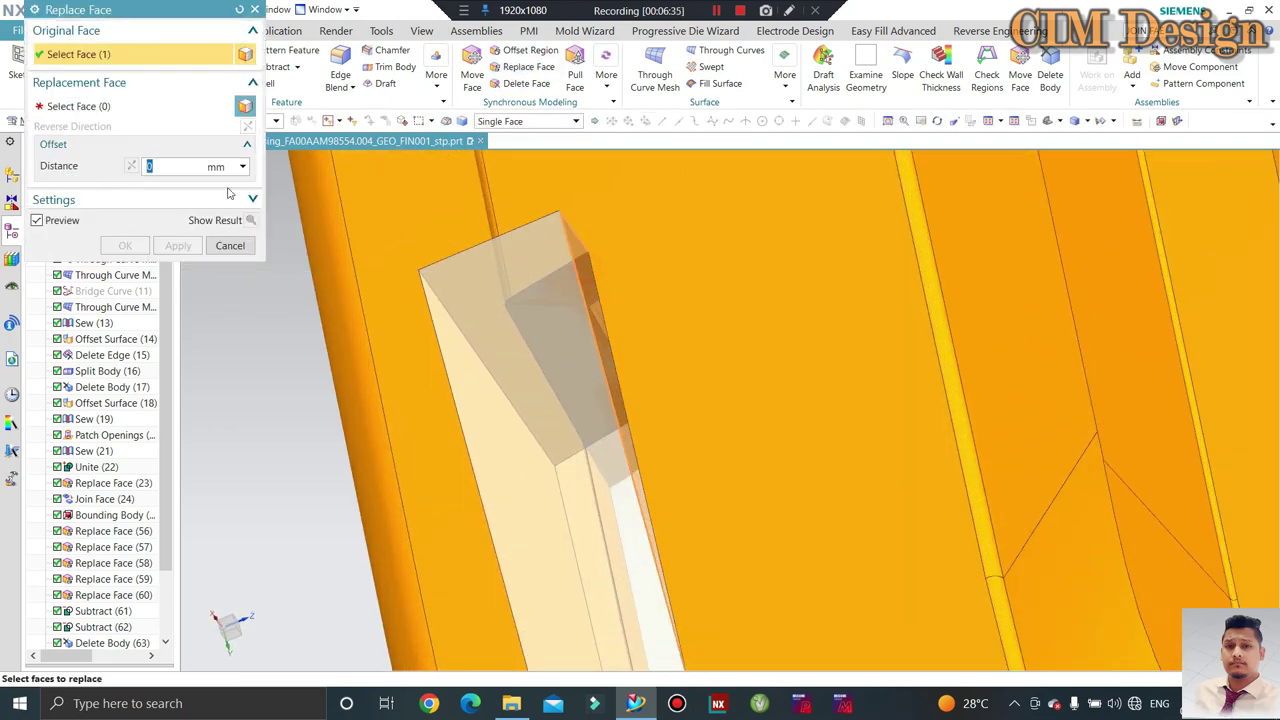
{"action": "scroll", "coordinate": [509, 351], "scroll_direction": "down", "scroll_amount": 5}
{"action": "middle_click_drag", "start_coordinate": [509, 351], "coordinate": [634, 323]}
{"action": "scroll", "coordinate": [648, 313], "scroll_direction": "up", "scroll_amount": 5}
{"action": "scroll", "coordinate": [648, 313], "scroll_direction": "up", "scroll_amount": 3}
{"action": "scroll", "coordinate": [663, 329], "scroll_direction": "up", "scroll_amount": 2}
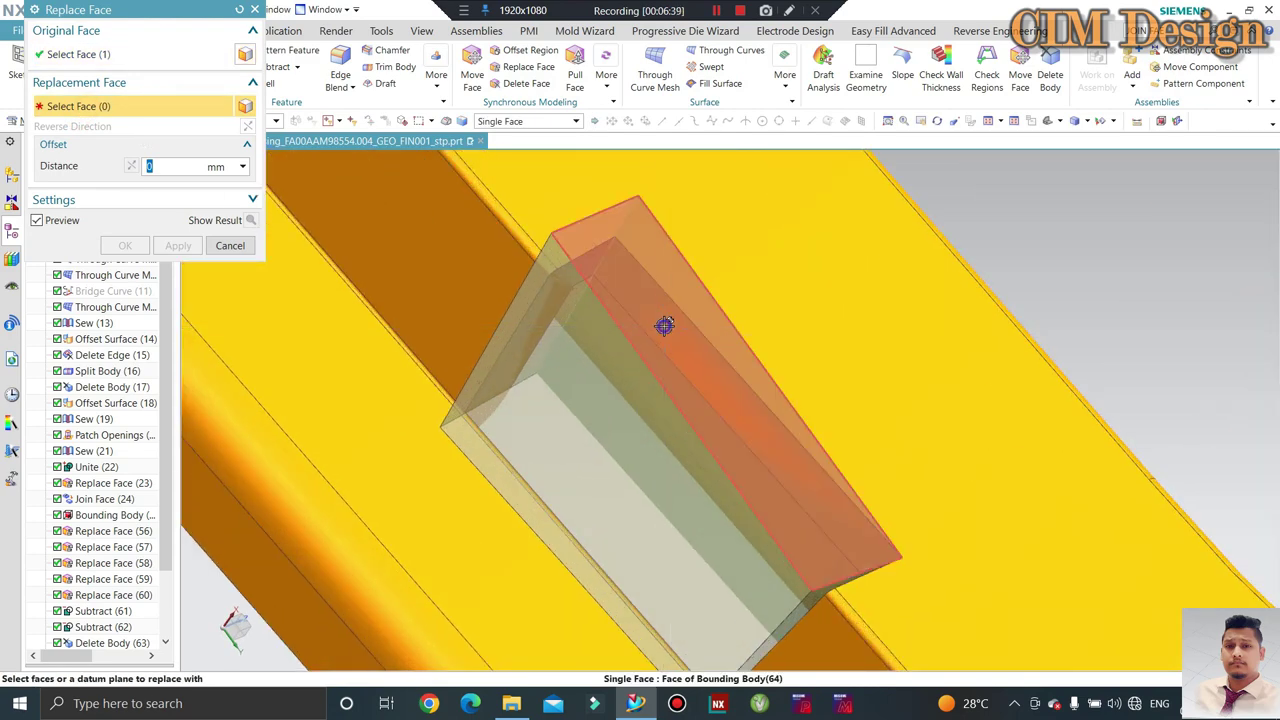
{"action": "right_click", "coordinate": [665, 324]}
{"action": "left_click", "coordinate": [718, 336]}
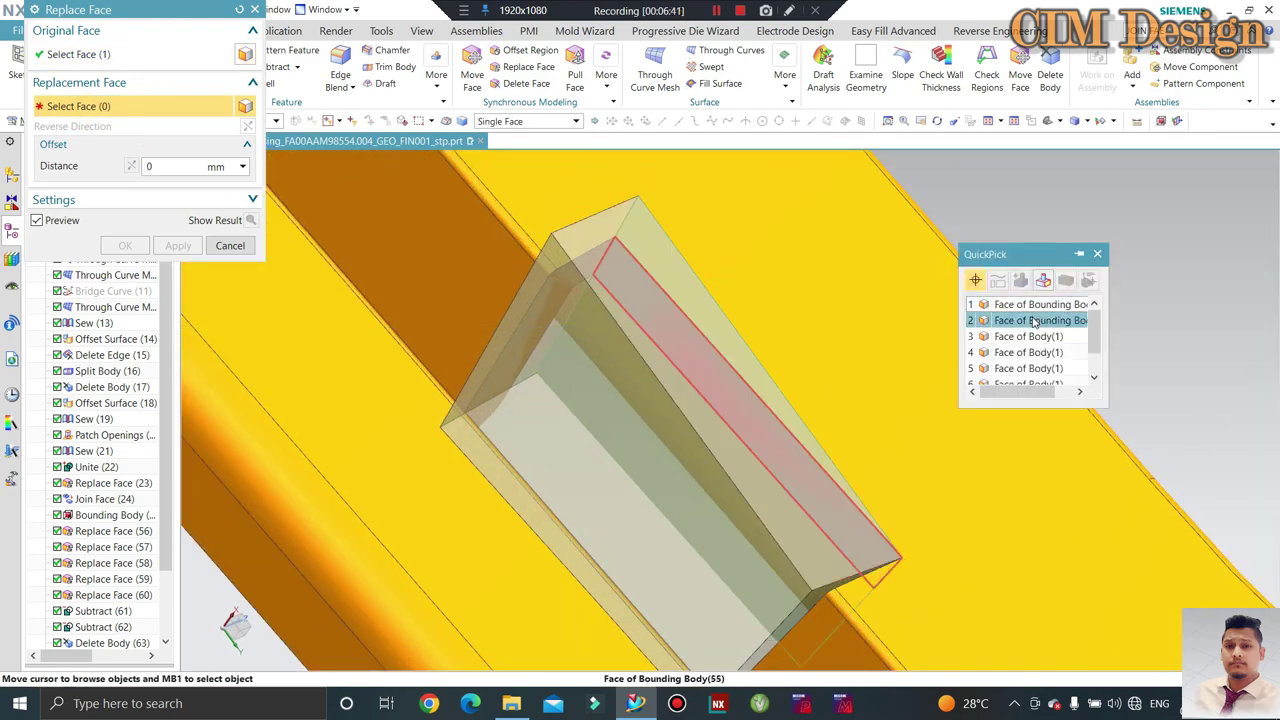
{"action": "left_click", "coordinate": [1030, 320]}
{"action": "middle_click", "coordinate": [907, 288]}
Start another Replace Face and pick the next bounding-block face from the QuickPick list.
{"action": "scroll", "coordinate": [903, 286], "scroll_direction": "down", "scroll_amount": 3}
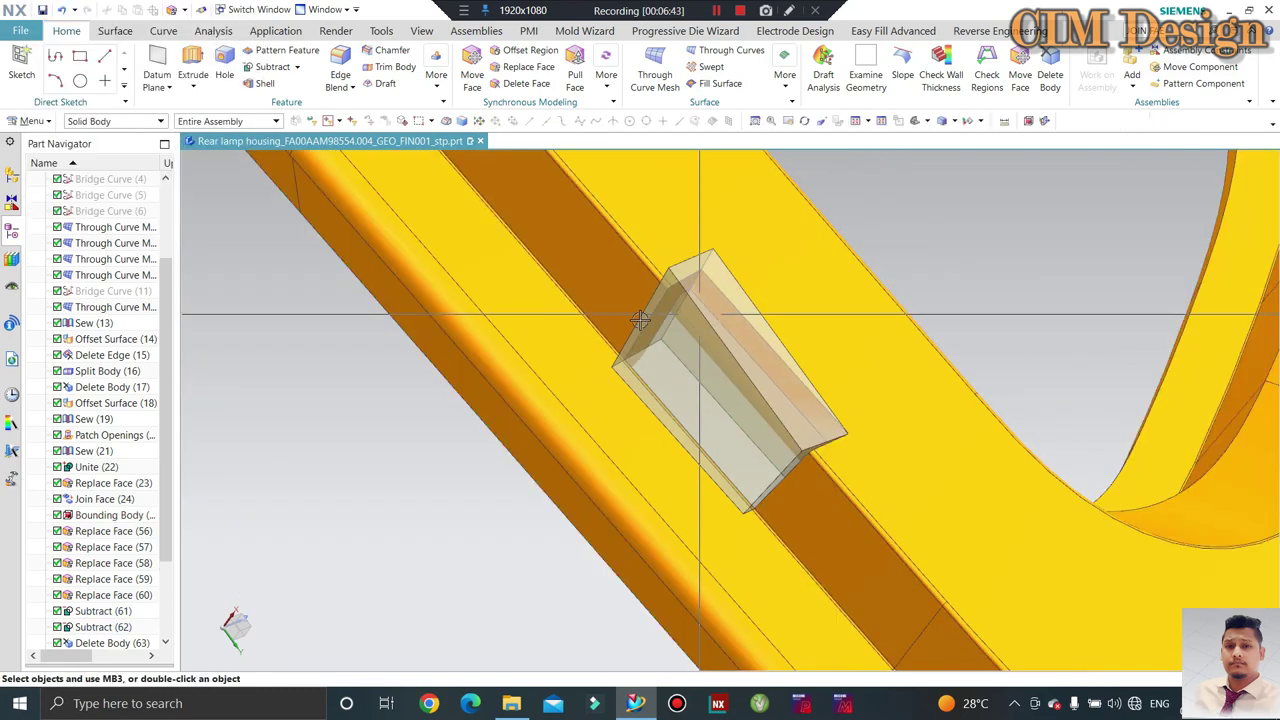
{"action": "mouse_move", "coordinate": [903, 286]}
{"action": "middle_mouse_down"}
{"action": "mouse_move", "coordinate": [600, 309]}
{"action": "mouse_move", "coordinate": [609, 343]}
{"action": "middle_mouse_up"}
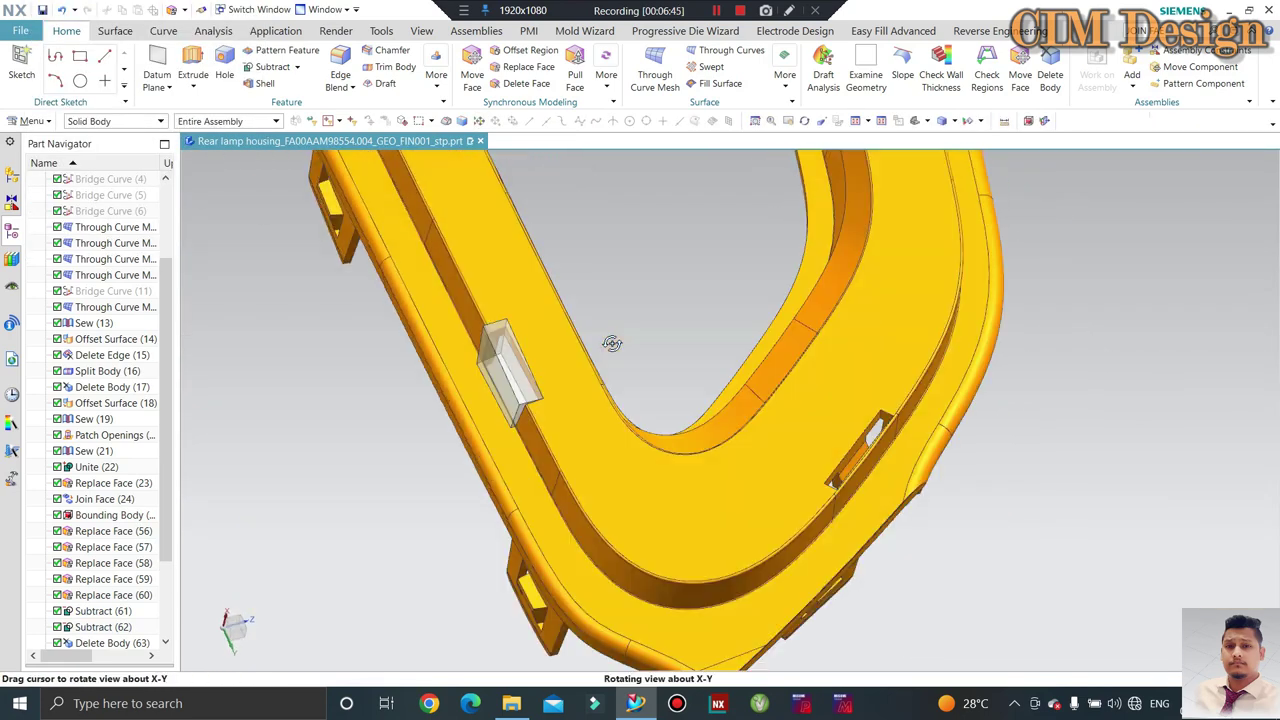
{"action": "left_click", "coordinate": [527, 68]}
{"action": "scroll", "coordinate": [517, 371], "scroll_direction": "up", "scroll_amount": 3}
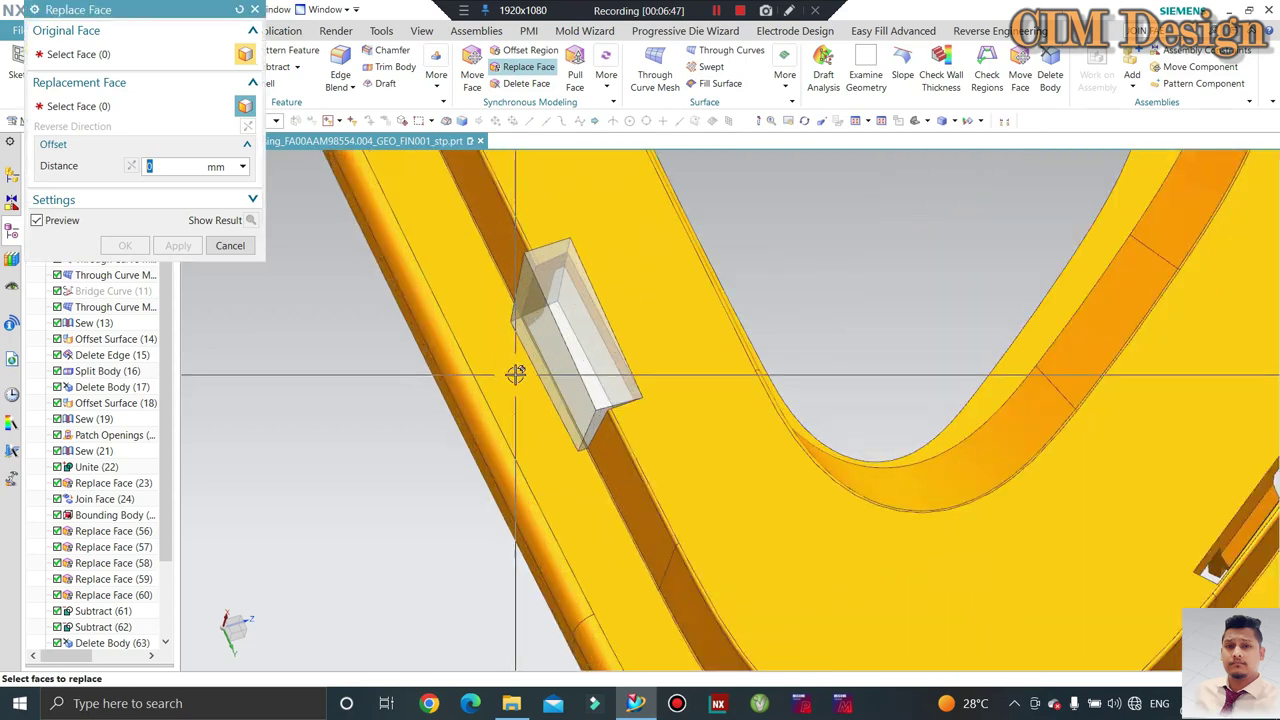
{"action": "scroll", "coordinate": [517, 250], "scroll_direction": "up", "scroll_amount": 3}
{"action": "right_click", "coordinate": [518, 245]}
{"action": "left_click", "coordinate": [545, 254]}
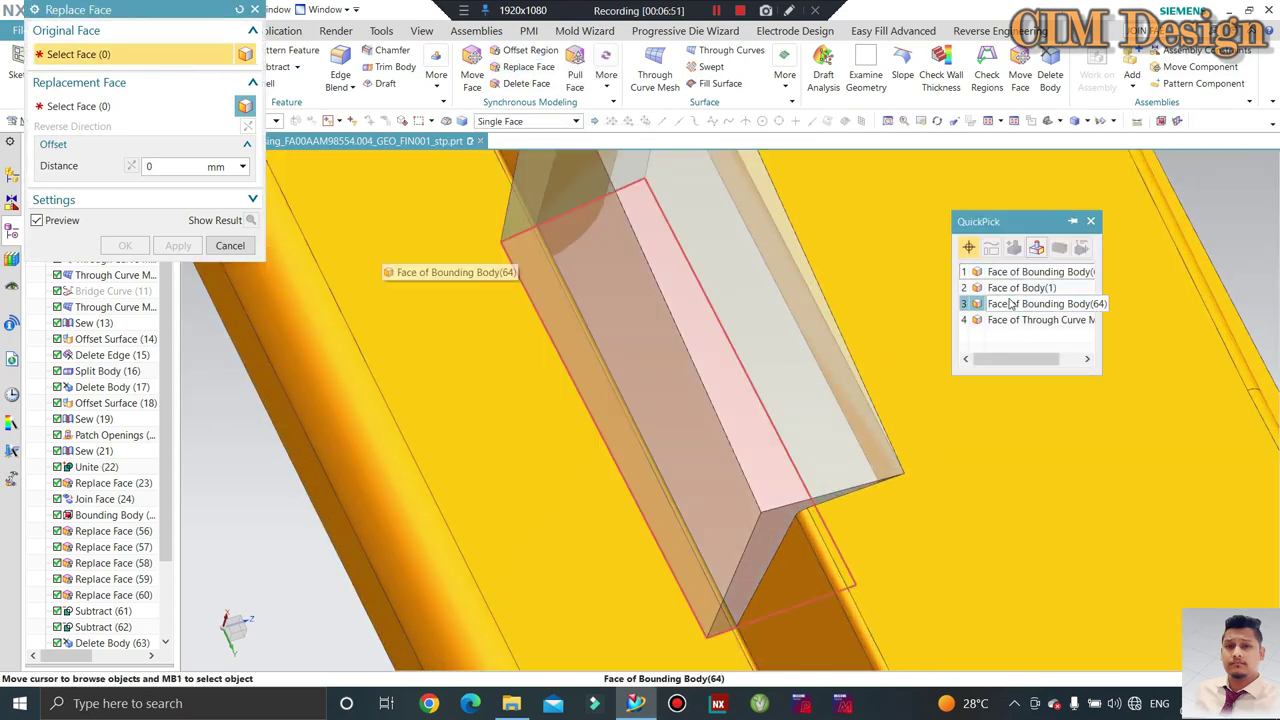
{"action": "left_click", "coordinate": [1010, 304]}
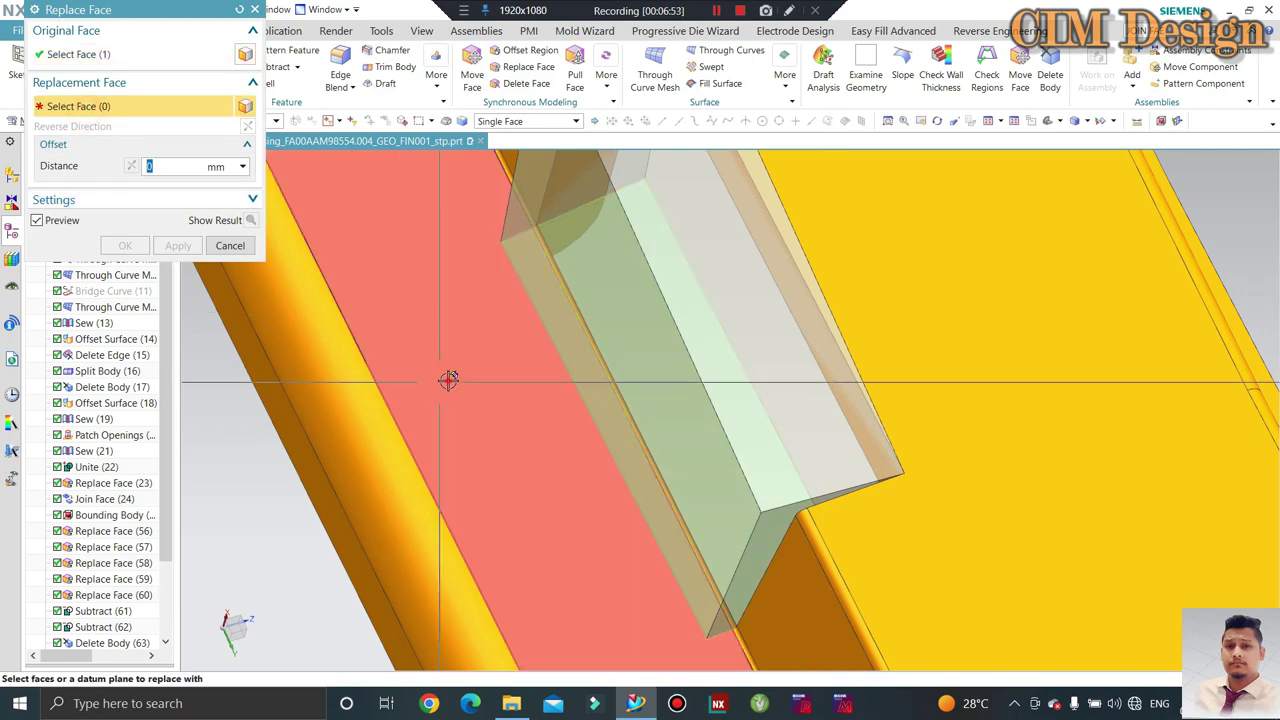
Replace the chosen block face with the selected housing face.
{"action": "left_click", "coordinate": [460, 382]}
{"action": "middle_click", "coordinate": [586, 403]}
{"action": "scroll", "coordinate": [609, 381], "scroll_direction": "down", "scroll_amount": 2}
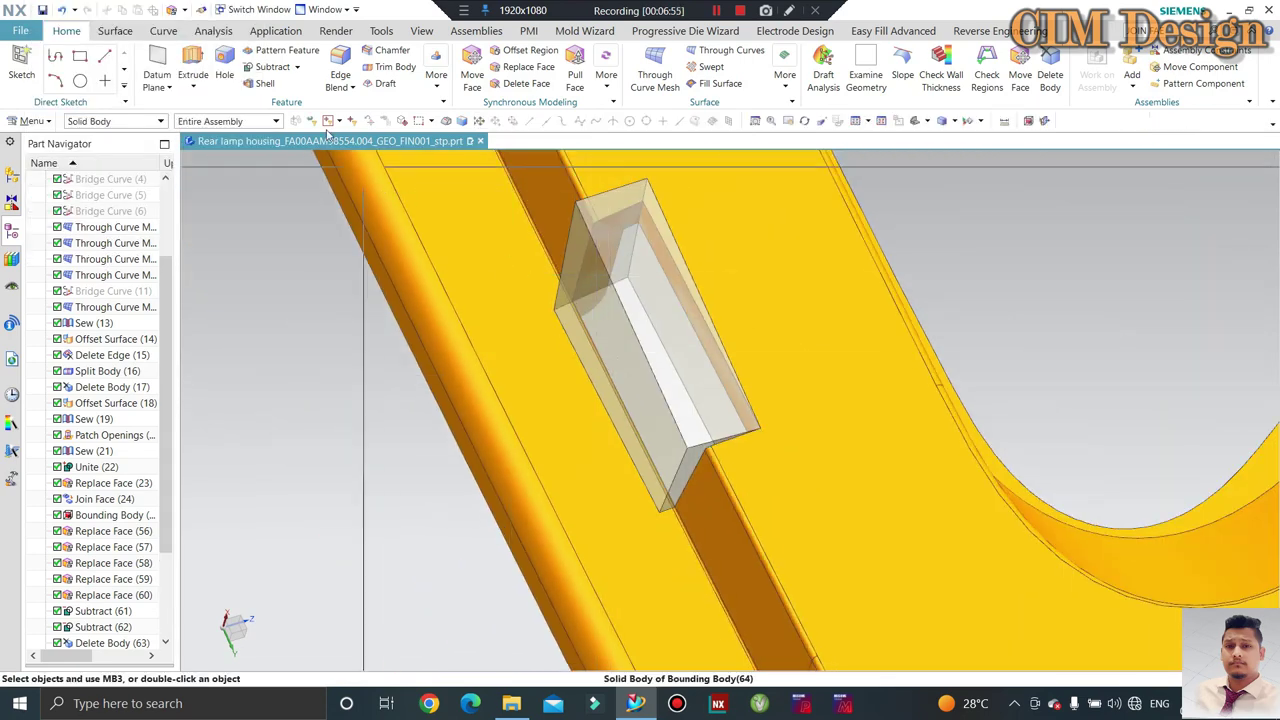
Subtract the box from the housing, keeping the tool, to cut a clip-tab slot through the flange.
{"action": "left_click", "coordinate": [271, 68]}
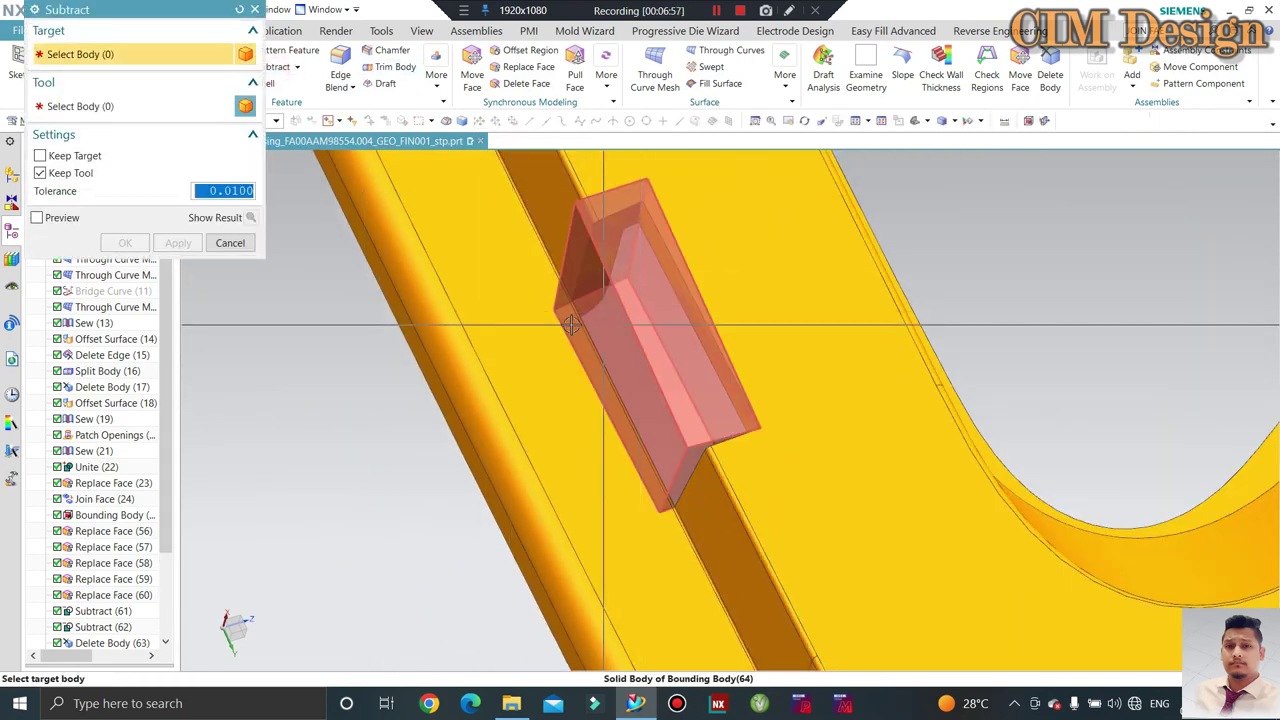
{"action": "left_click", "coordinate": [495, 300]}
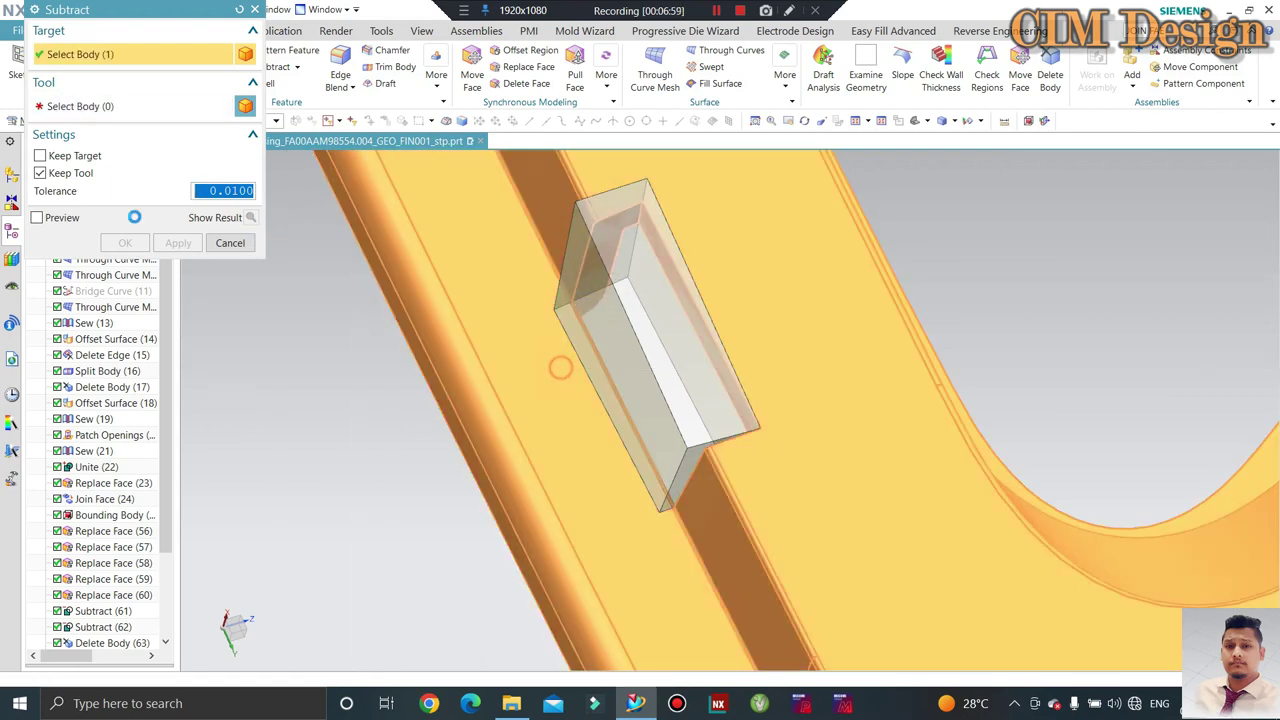
{"action": "left_click", "coordinate": [600, 350]}
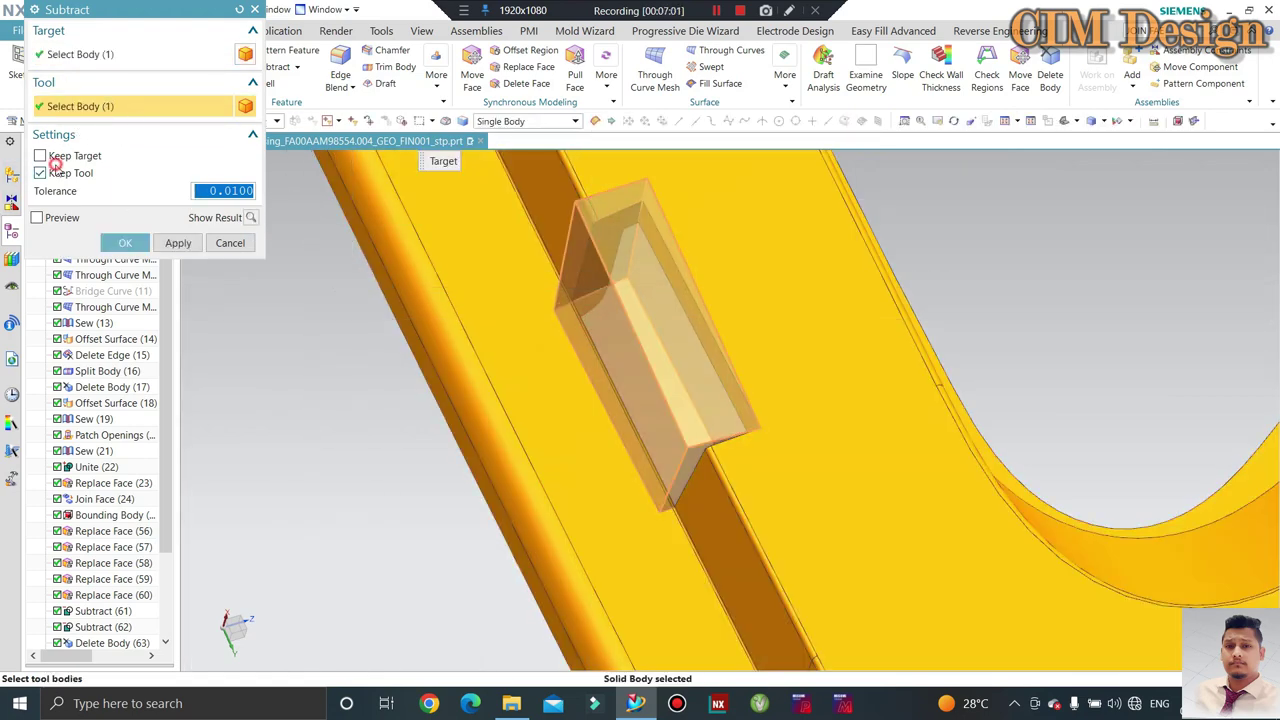
{"action": "left_click", "coordinate": [120, 246]}
{"action": "scroll", "coordinate": [597, 374], "scroll_direction": "up", "scroll_amount": 3}
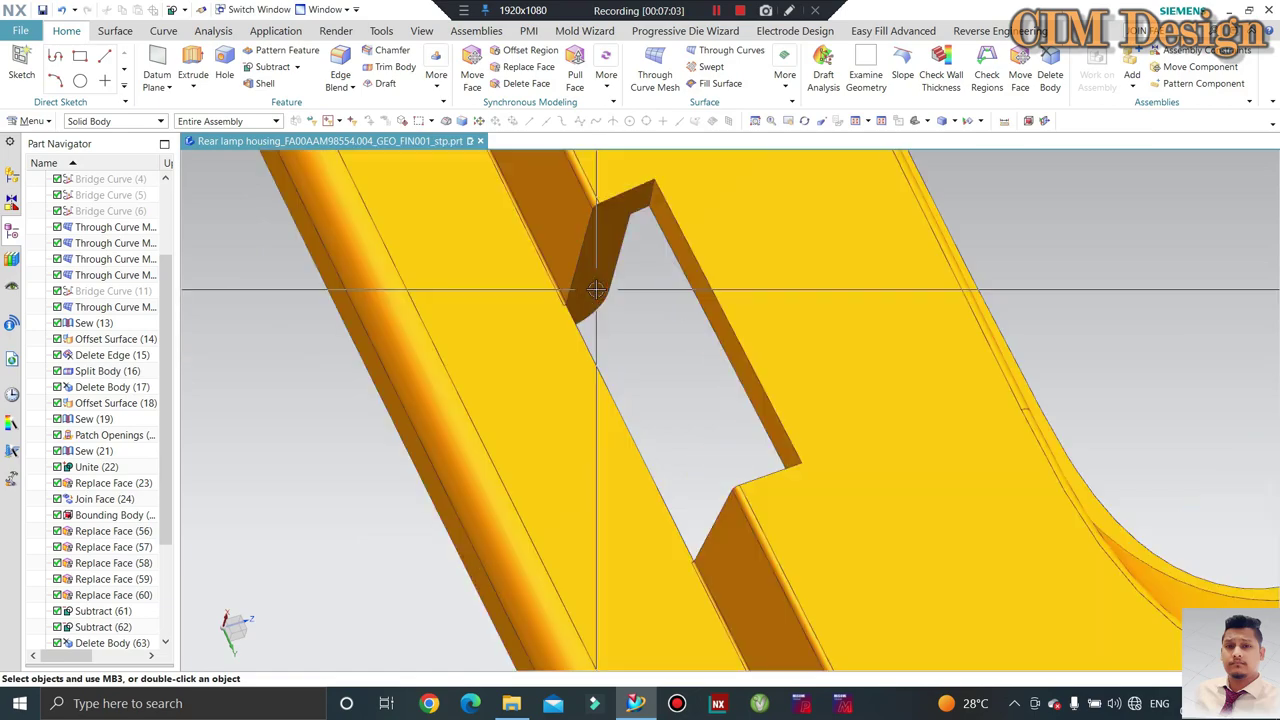
{"action": "scroll", "coordinate": [540, 333], "scroll_direction": "up", "scroll_amount": 3}
{"action": "scroll", "coordinate": [577, 371], "scroll_direction": "down", "scroll_amount": 5}
Unhide the clip tab with Show (Ctrl+Shift+K) so it sits in the flange slot.
{"action": "mouse_move", "coordinate": [577, 371]}
{"action": "middle_mouse_down"}
{"action": "mouse_move", "coordinate": [546, 379]}
{"action": "mouse_move", "coordinate": [586, 443]}
{"action": "mouse_move", "coordinate": [679, 364]}
{"action": "middle_mouse_up"}
{"action": "scroll", "coordinate": [546, 379], "scroll_direction": "up", "scroll_amount": 5}
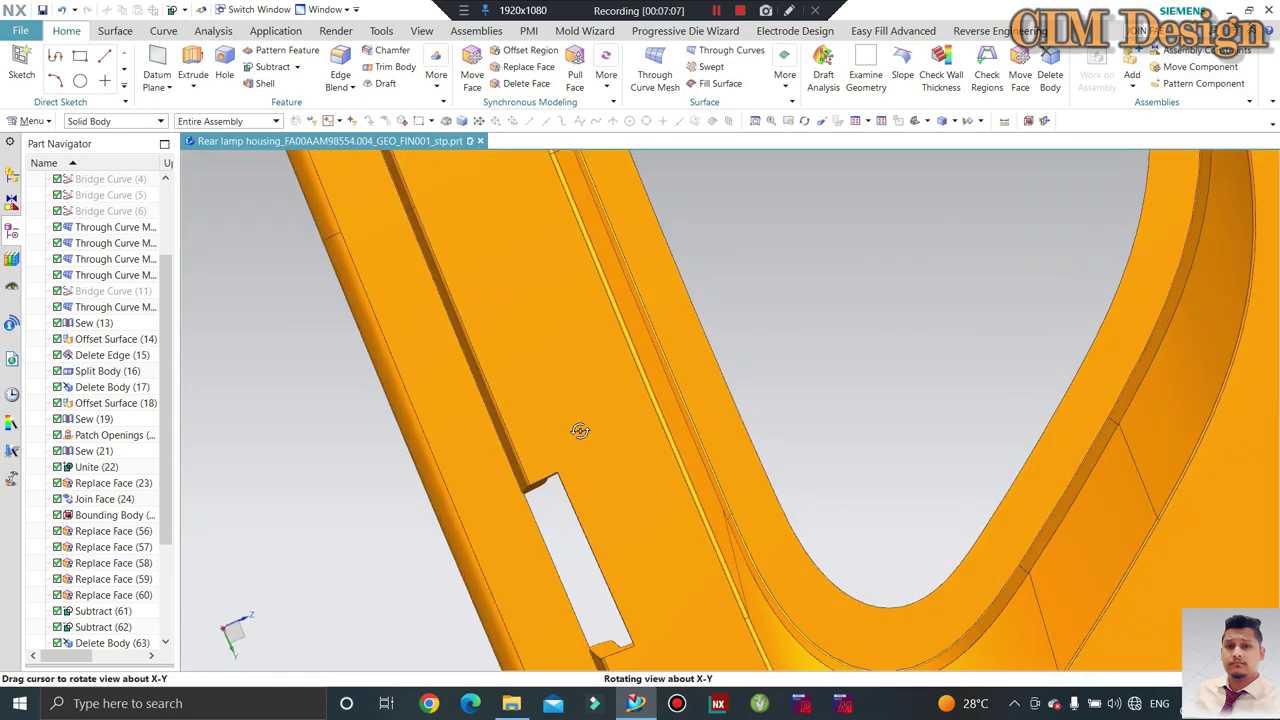
{"action": "scroll", "coordinate": [679, 364], "scroll_direction": "down", "scroll_amount": 3}
{"action": "mouse_move", "coordinate": [551, 497]}
{"action": "middle_mouse_down"}
{"action": "mouse_move", "coordinate": [579, 389]}
{"action": "mouse_move", "coordinate": [580, 262]}
{"action": "middle_mouse_up"}
{"action": "scroll", "coordinate": [580, 262], "scroll_direction": "down", "scroll_amount": 3}
{"action": "scroll", "coordinate": [580, 262], "scroll_direction": "up", "scroll_amount": 5}
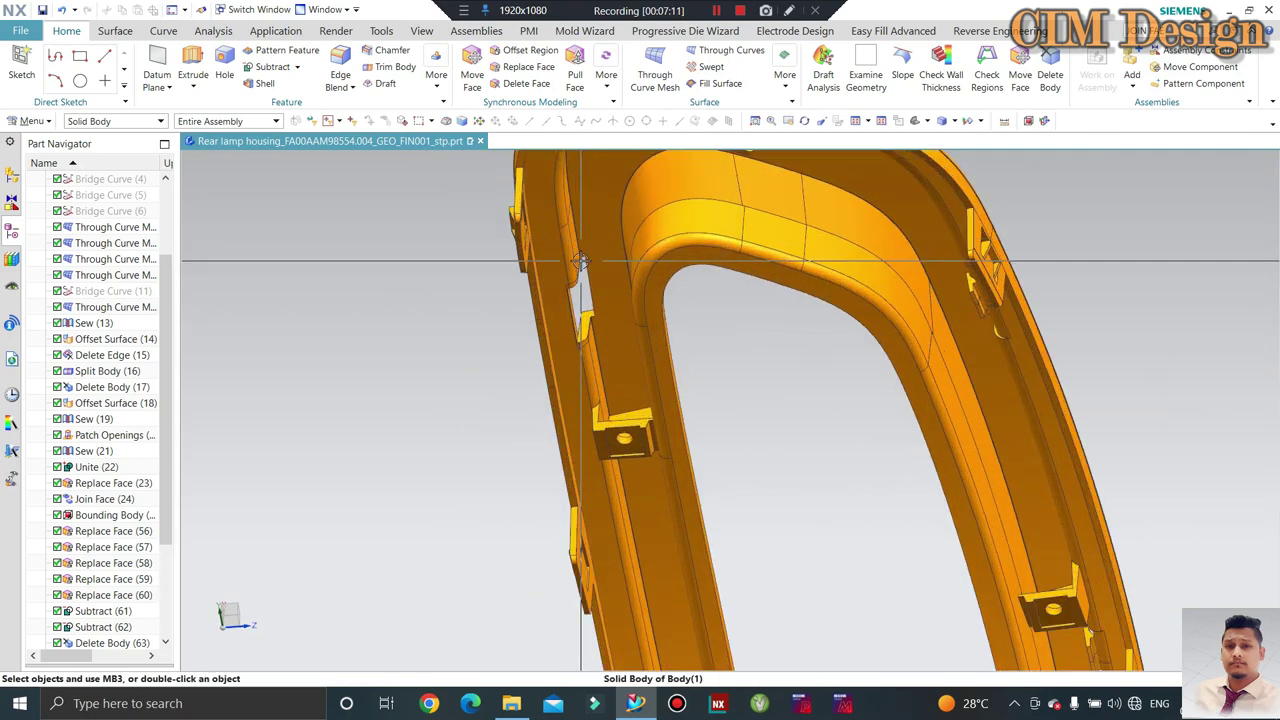
{"action": "key", "text": "ctrl+shift+k"}
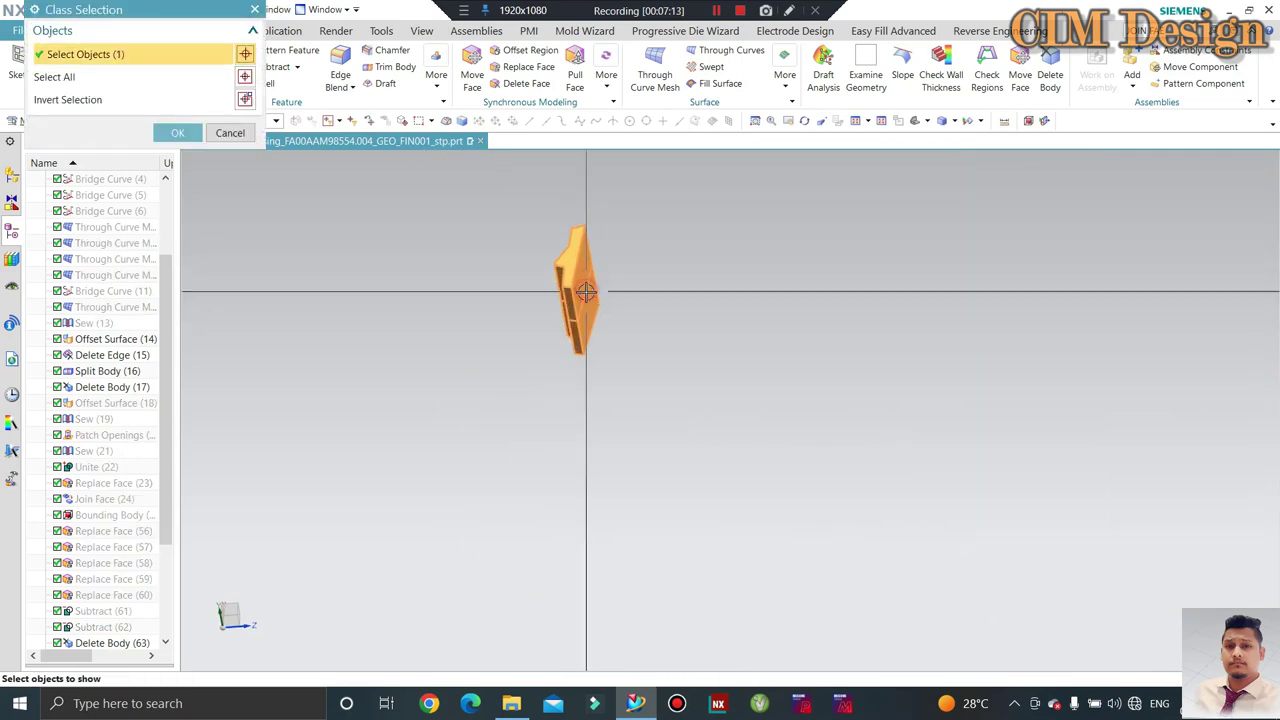
{"action": "middle_click", "coordinate": [586, 291]}
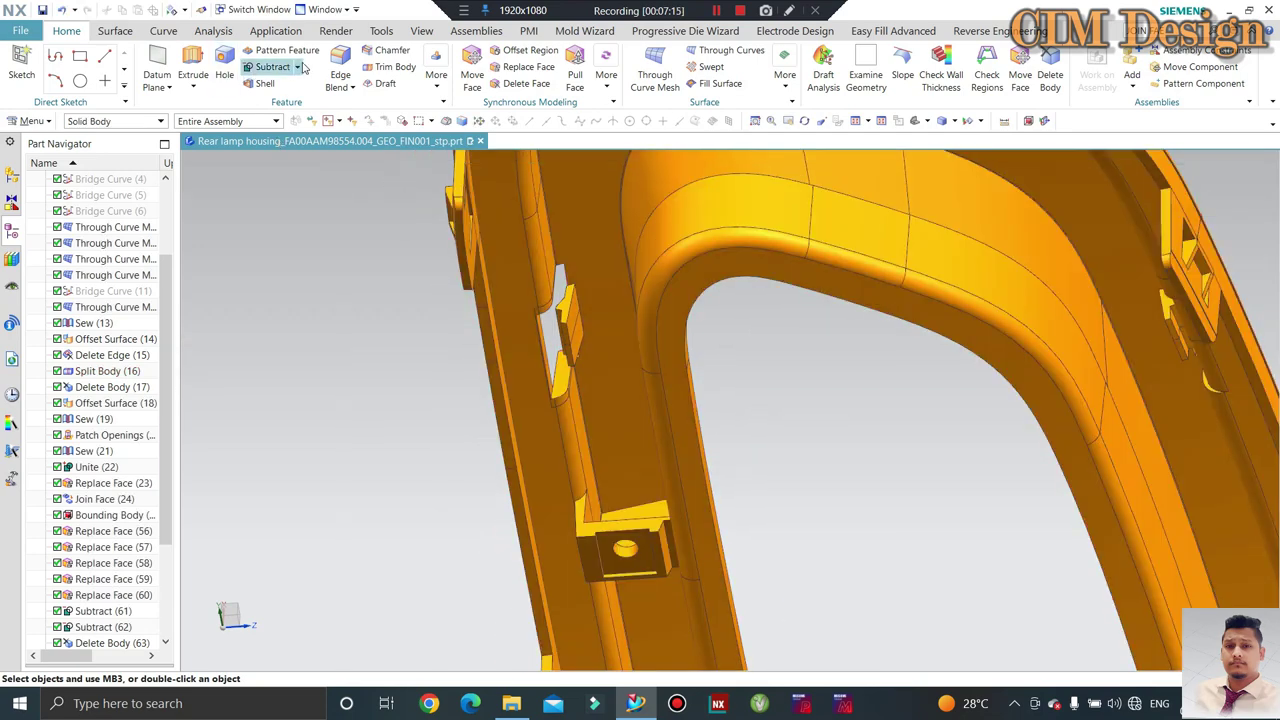
Begin a Unite on the housing, inspect the slots from several angles, then cancel it.
{"action": "left_click", "coordinate": [272, 85]}
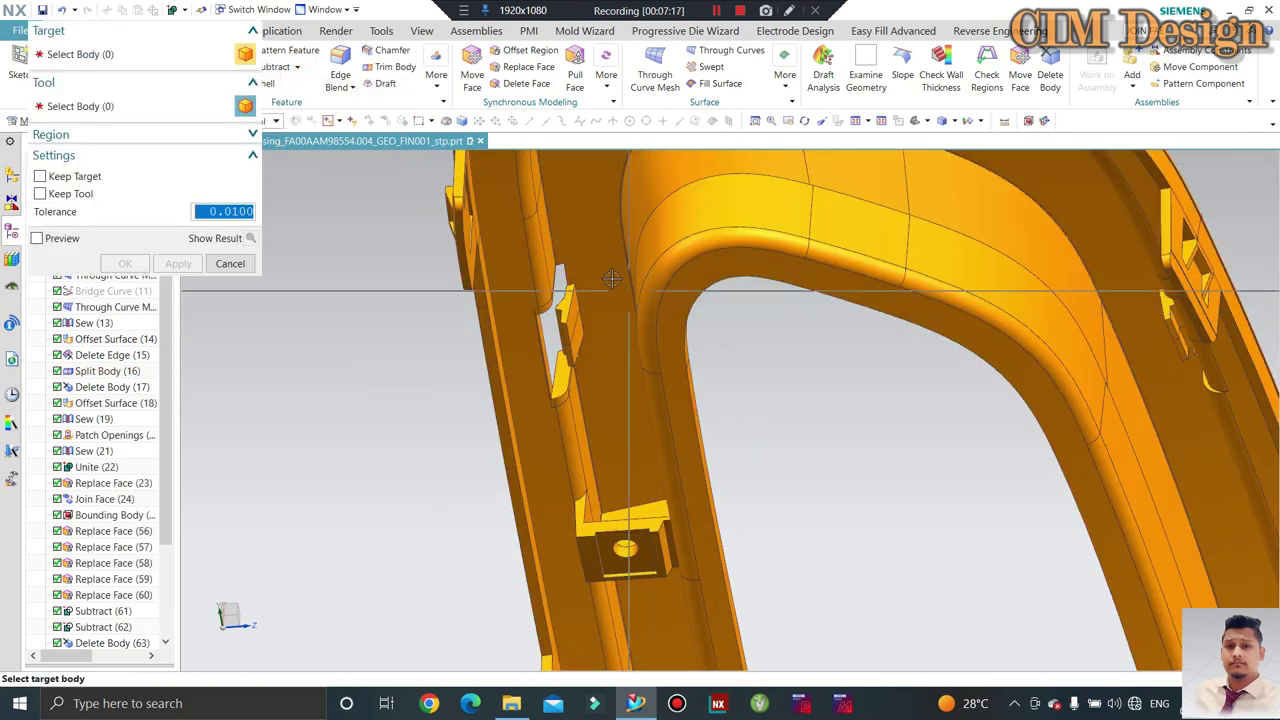
{"action": "left_click", "coordinate": [567, 302]}
{"action": "scroll", "coordinate": [571, 312], "scroll_direction": "up", "scroll_amount": 2}
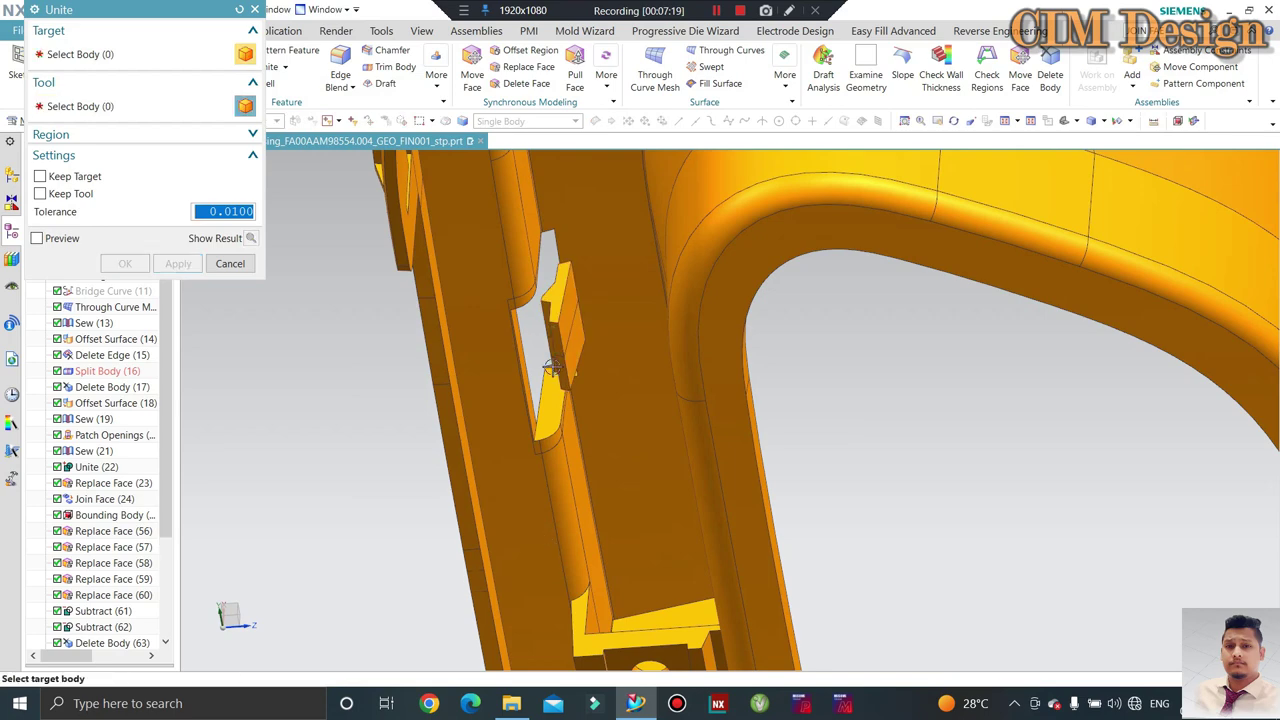
{"action": "scroll", "coordinate": [552, 370], "scroll_direction": "down", "scroll_amount": 5}
{"action": "mouse_move", "coordinate": [774, 403]}
{"action": "middle_mouse_down"}
{"action": "mouse_move", "coordinate": [658, 380]}
{"action": "mouse_move", "coordinate": [549, 458]}
{"action": "middle_mouse_up"}
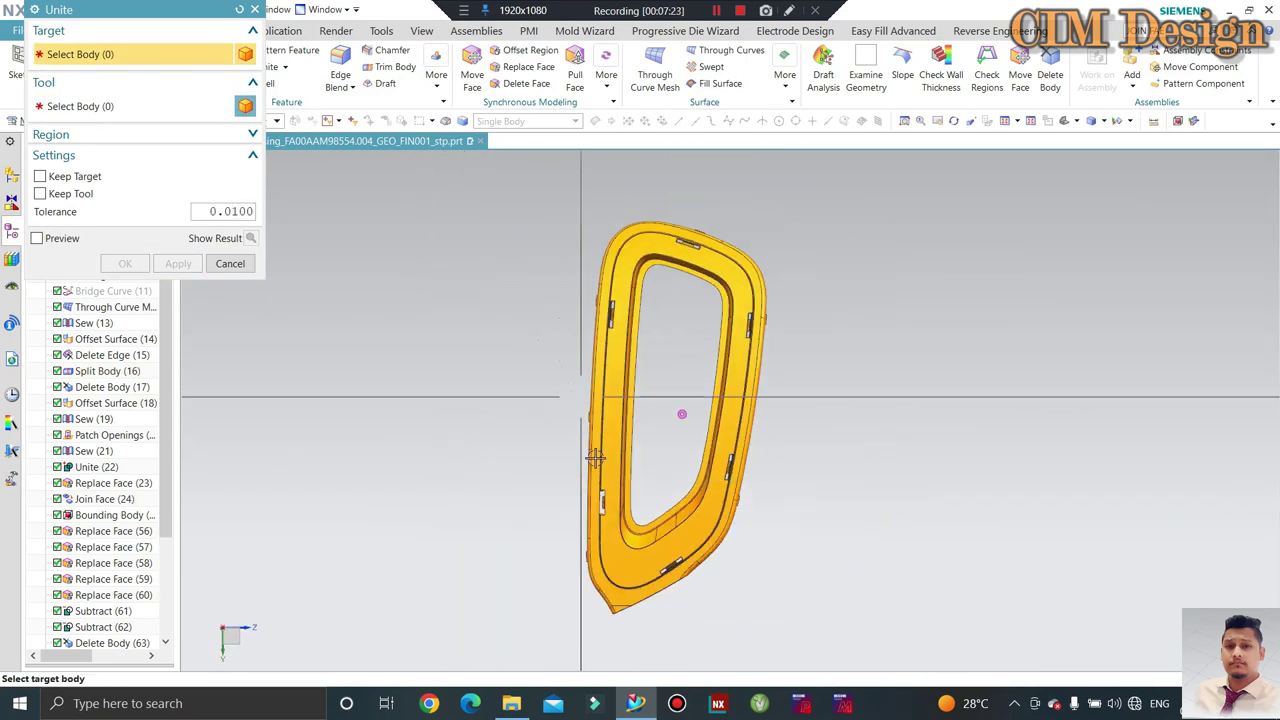
{"action": "scroll", "coordinate": [610, 440], "scroll_direction": "up", "scroll_amount": 3}
{"action": "scroll", "coordinate": [600, 415], "scroll_direction": "up", "scroll_amount": 3}
{"action": "scroll", "coordinate": [598, 408], "scroll_direction": "down", "scroll_amount": 5}
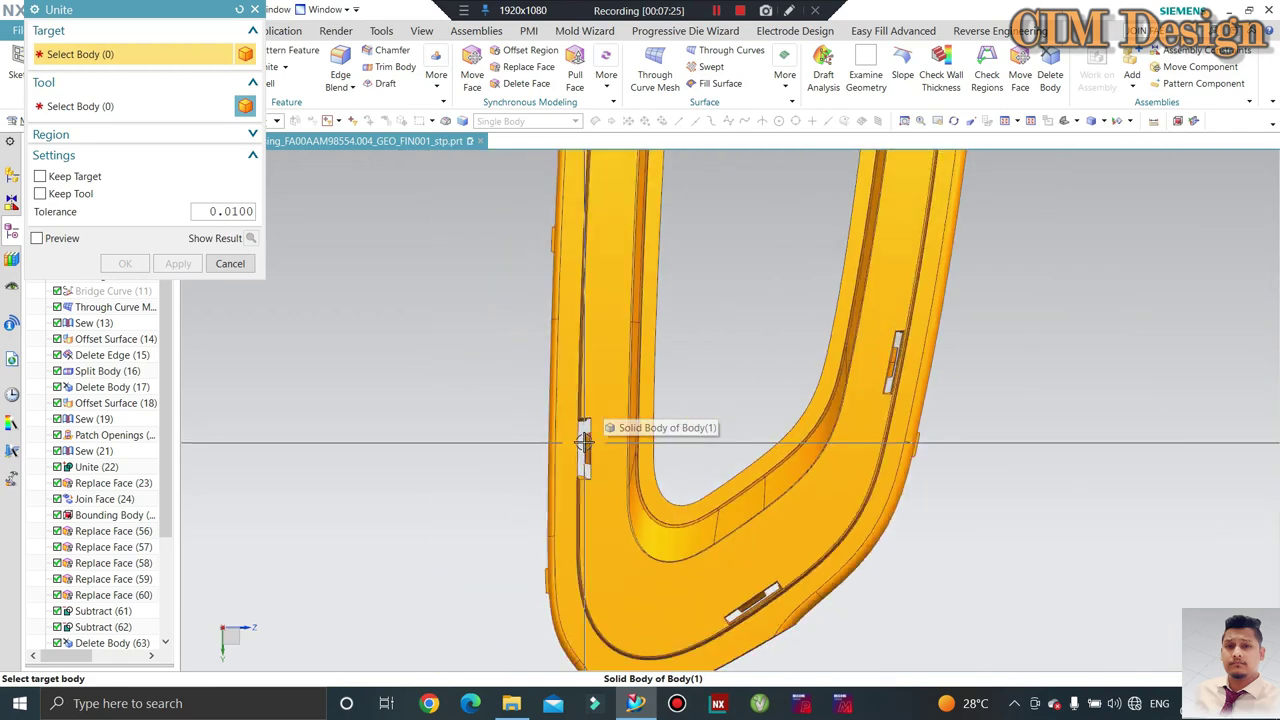
{"action": "mouse_move", "coordinate": [586, 429]}
{"action": "middle_mouse_down"}
{"action": "mouse_move", "coordinate": [604, 449]}
{"action": "mouse_move", "coordinate": [598, 435]}
{"action": "middle_mouse_up"}
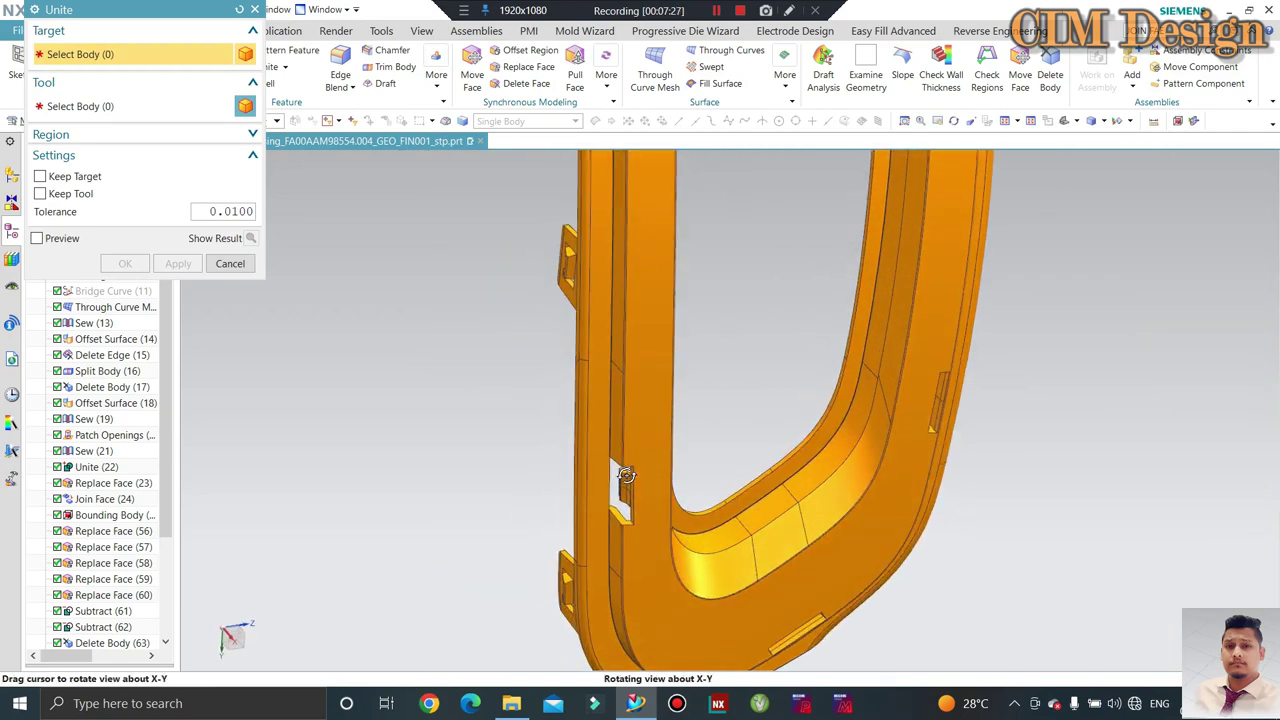
{"action": "scroll", "coordinate": [598, 430], "scroll_direction": "up", "scroll_amount": 3}
{"action": "scroll", "coordinate": [594, 420], "scroll_direction": "up", "scroll_amount": 2}
{"action": "scroll", "coordinate": [617, 466], "scroll_direction": "down", "scroll_amount": 4}
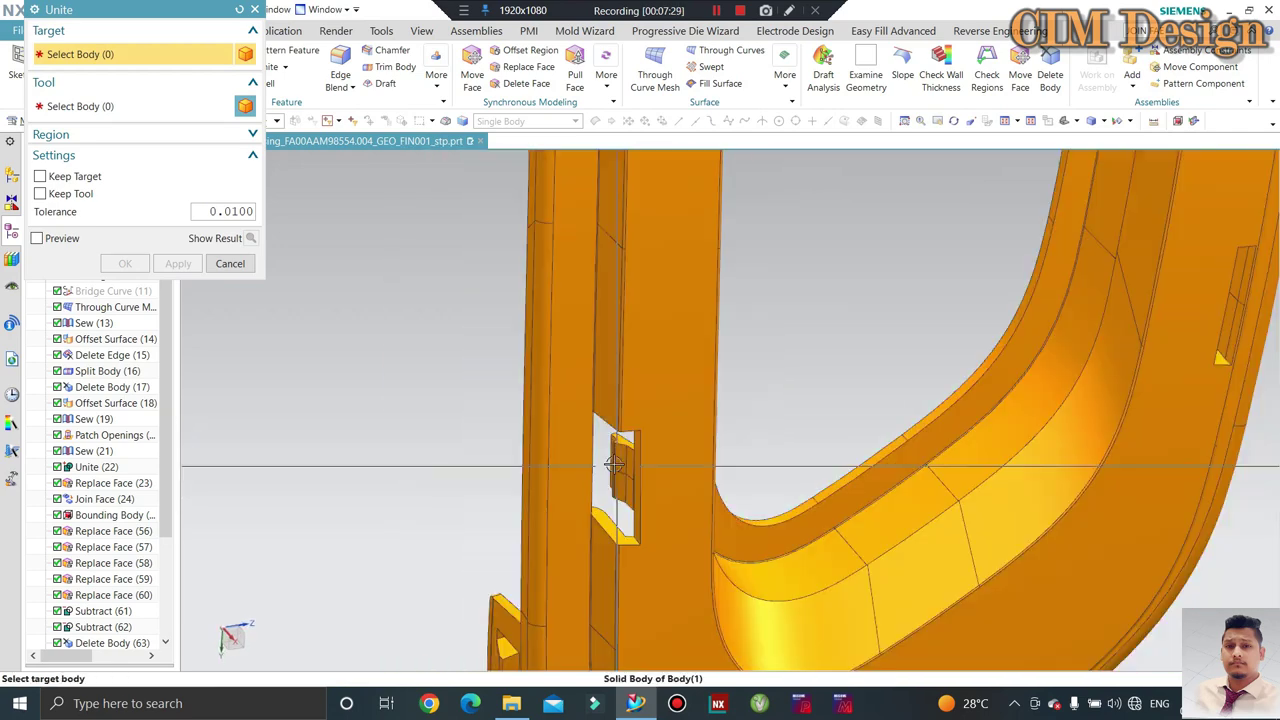
{"action": "key", "text": "Escape"}
{"action": "mouse_move", "coordinate": [400, 411]}
{"action": "middle_mouse_down"}
{"action": "mouse_move", "coordinate": [249, 403]}
{"action": "mouse_move", "coordinate": [636, 456]}
{"action": "mouse_move", "coordinate": [669, 392]}
{"action": "middle_mouse_up"}
{"action": "scroll", "coordinate": [636, 456], "scroll_direction": "down", "scroll_amount": 5}
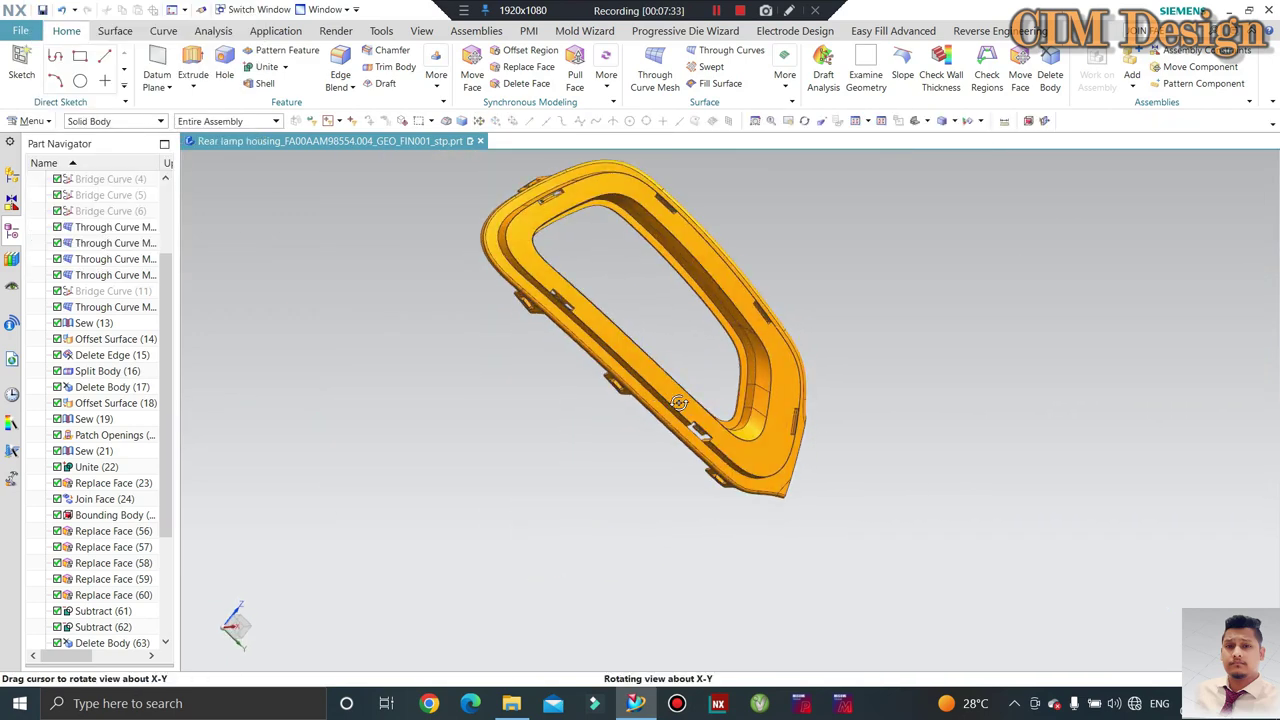
Rotate and zoom around the housing to inspect each clip-tab slot, including the lower one.
{"action": "middle_click_drag", "start_coordinate": [939, 392], "coordinate": [628, 423]}
{"action": "scroll", "coordinate": [628, 400], "scroll_direction": "up", "scroll_amount": 2}
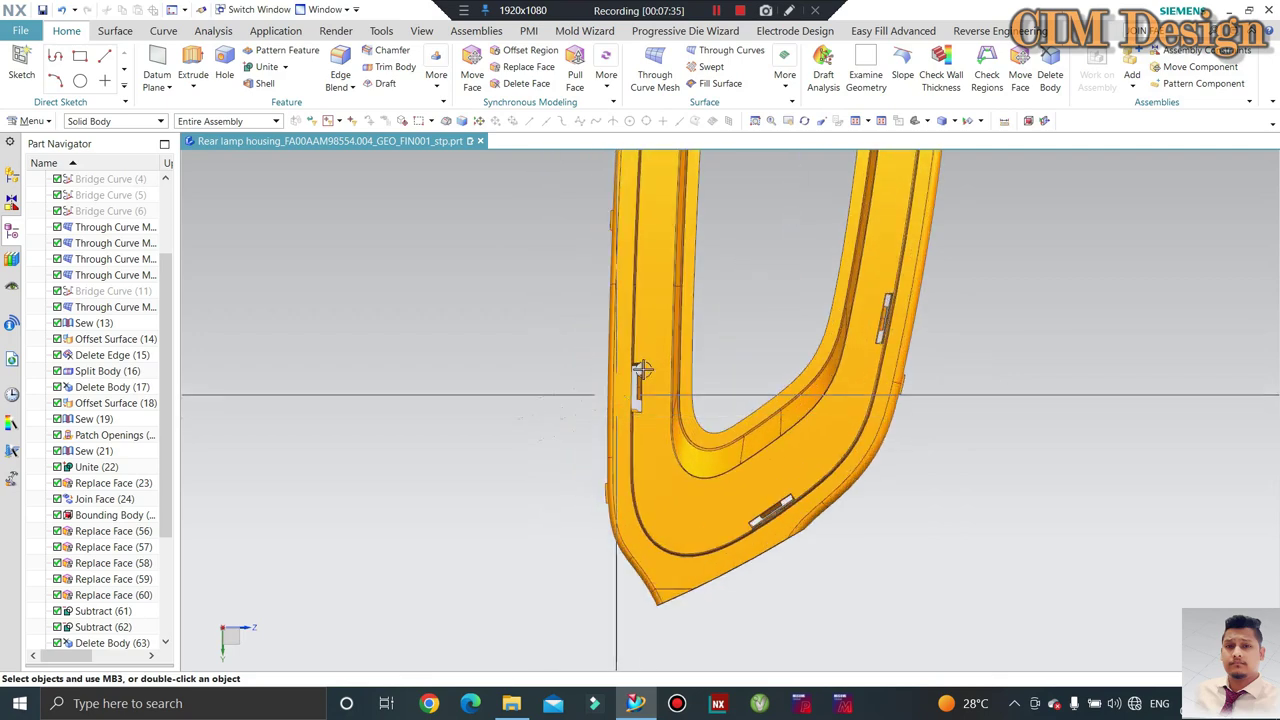
{"action": "scroll", "coordinate": [623, 360], "scroll_direction": "up", "scroll_amount": 2}
{"action": "scroll", "coordinate": [620, 350], "scroll_direction": "up", "scroll_amount": 2}
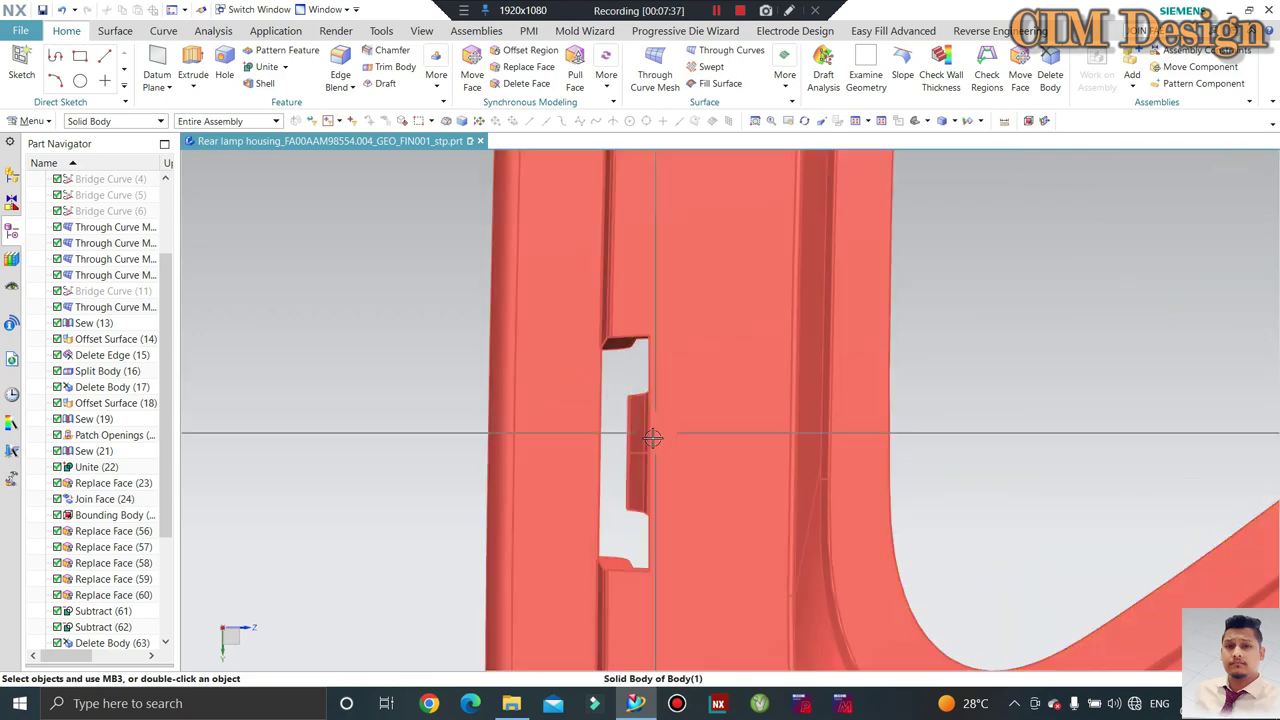
{"action": "scroll", "coordinate": [655, 381], "scroll_direction": "down", "scroll_amount": 2}
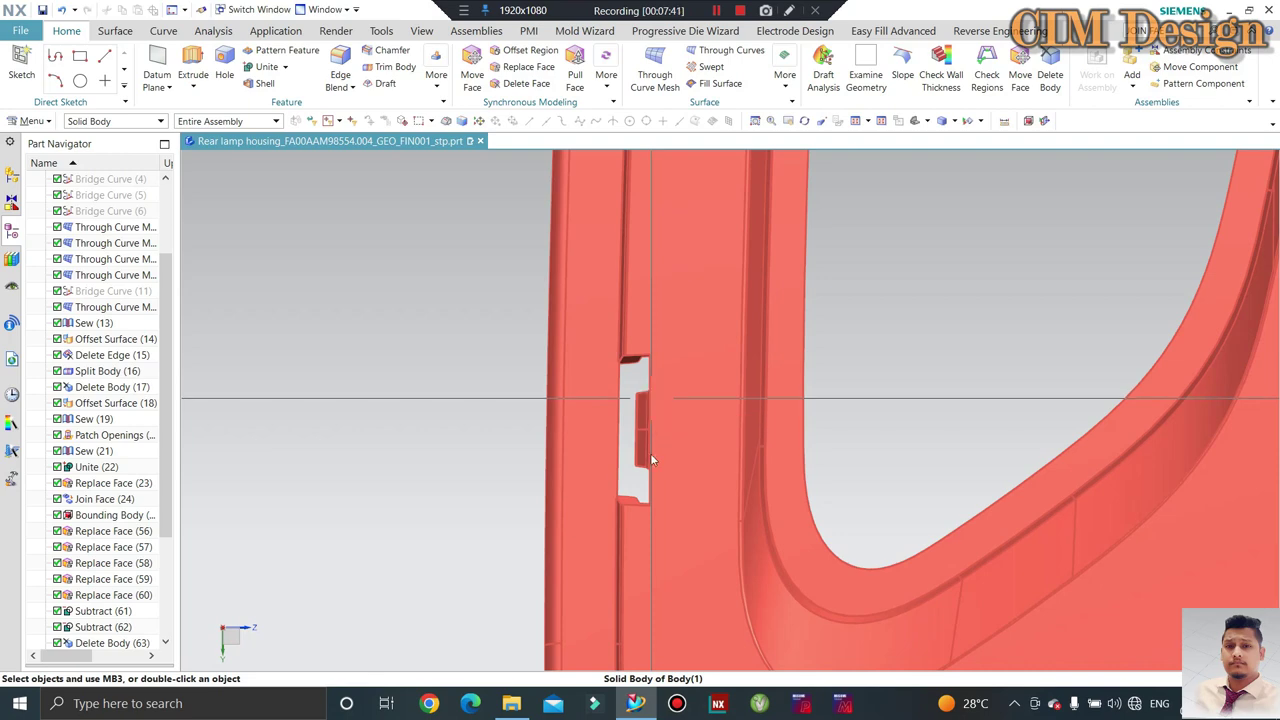
{"action": "scroll", "coordinate": [650, 460], "scroll_direction": "down", "scroll_amount": 1}
{"action": "middle_click_drag", "start_coordinate": [663, 449], "coordinate": [671, 391]}
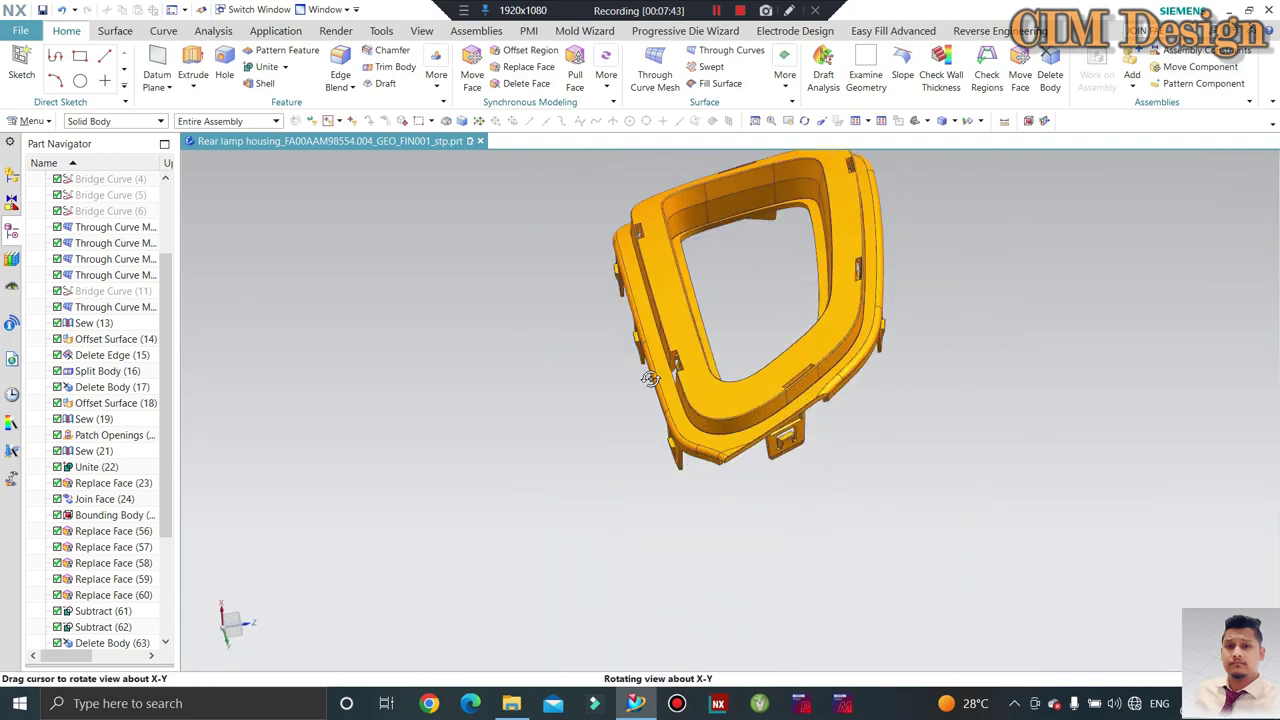
{"action": "scroll", "coordinate": [787, 421], "scroll_direction": "up", "scroll_amount": 8}
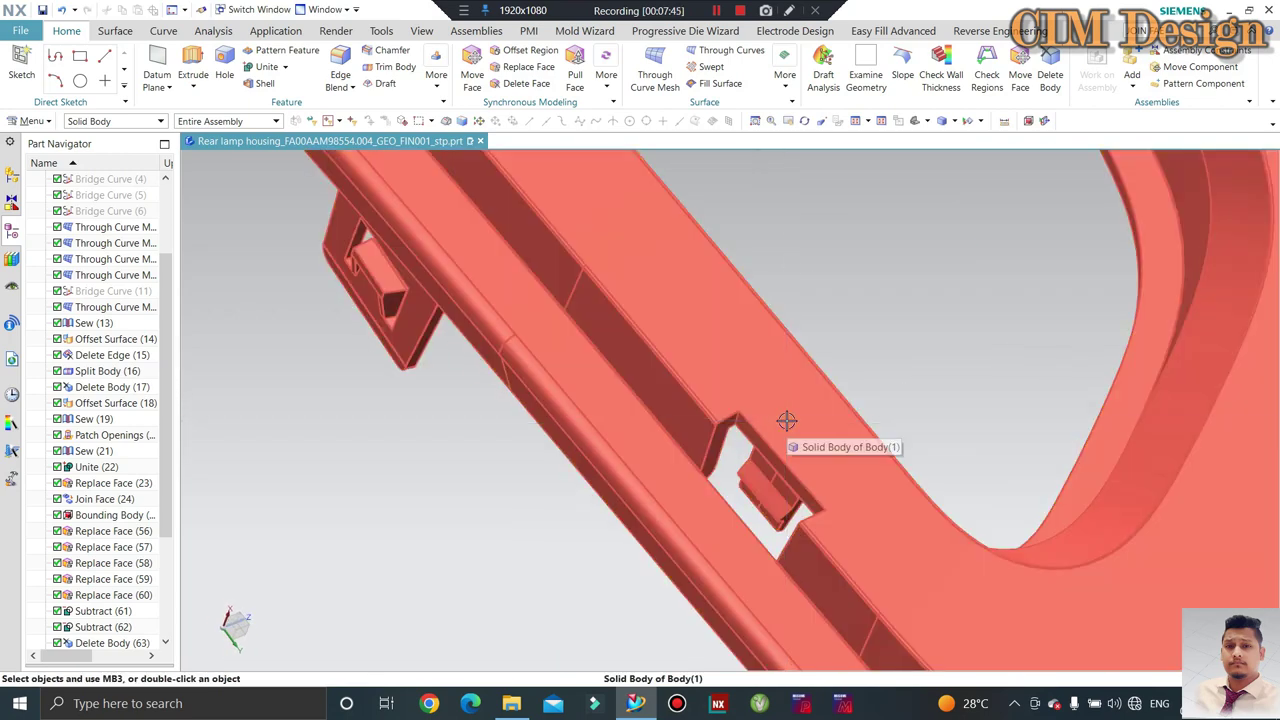
{"action": "scroll", "coordinate": [787, 421], "scroll_direction": "down", "scroll_amount": 4}
{"action": "scroll", "coordinate": [748, 400], "scroll_direction": "down", "scroll_amount": 4}
{"action": "mouse_move", "coordinate": [657, 423]}
{"action": "middle_mouse_down"}
{"action": "mouse_move", "coordinate": [663, 363]}
{"action": "mouse_move", "coordinate": [830, 420]}
{"action": "middle_mouse_up"}
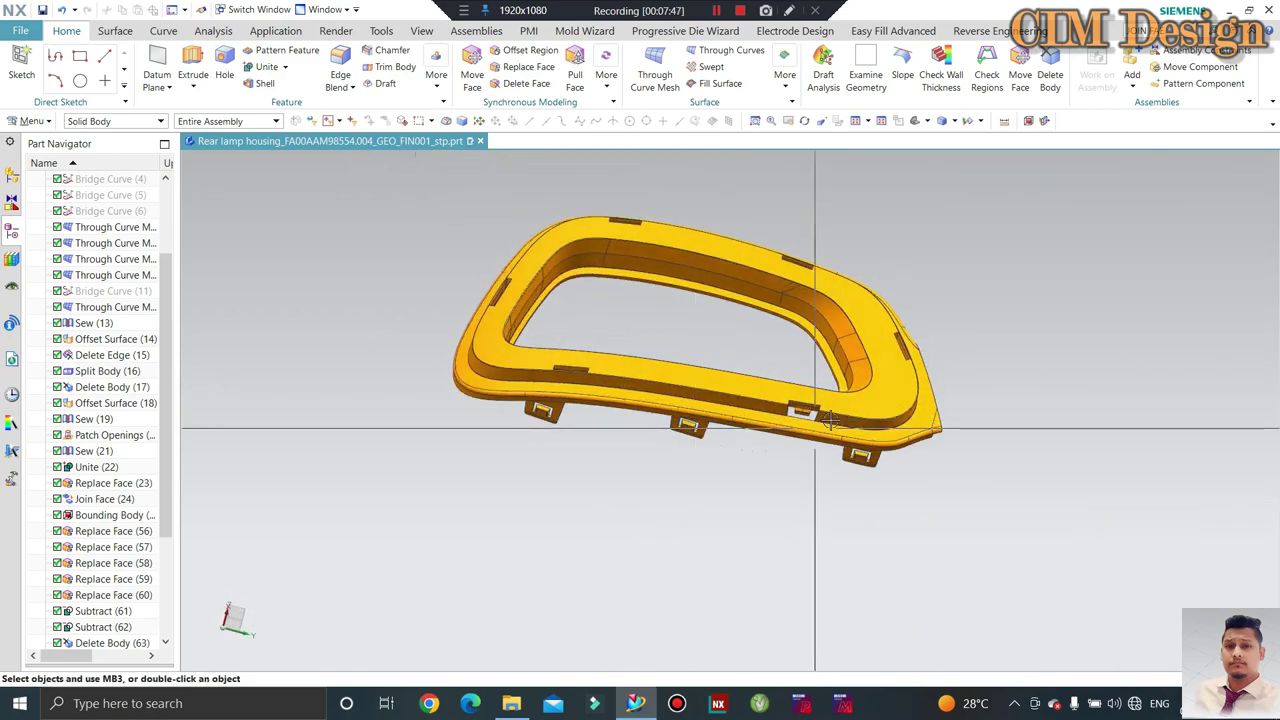
{"action": "scroll", "coordinate": [820, 417], "scroll_direction": "up", "scroll_amount": 3}
{"action": "scroll", "coordinate": [787, 413], "scroll_direction": "up", "scroll_amount": 2}
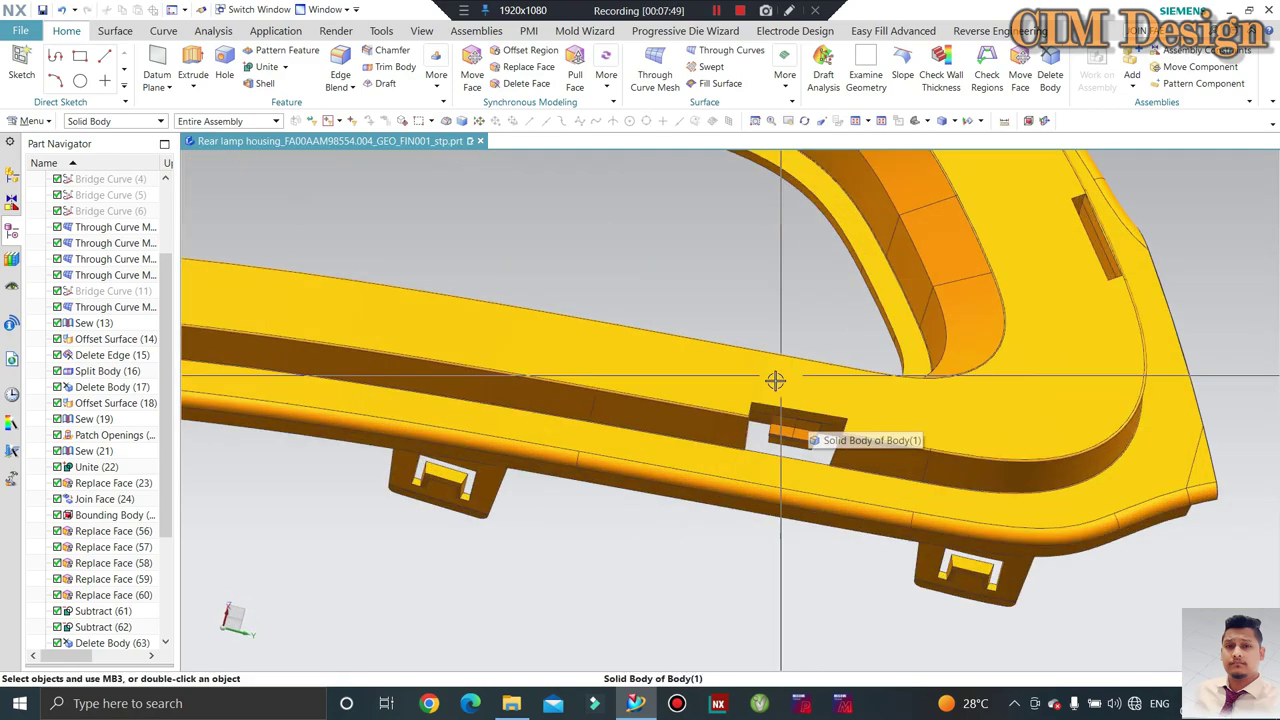
{"action": "scroll", "coordinate": [780, 380], "scroll_direction": "down", "scroll_amount": 3}
{"action": "middle_click_drag", "start_coordinate": [800, 358], "coordinate": [763, 374]}
{"action": "scroll", "coordinate": [790, 450], "scroll_direction": "up", "scroll_amount": 3}
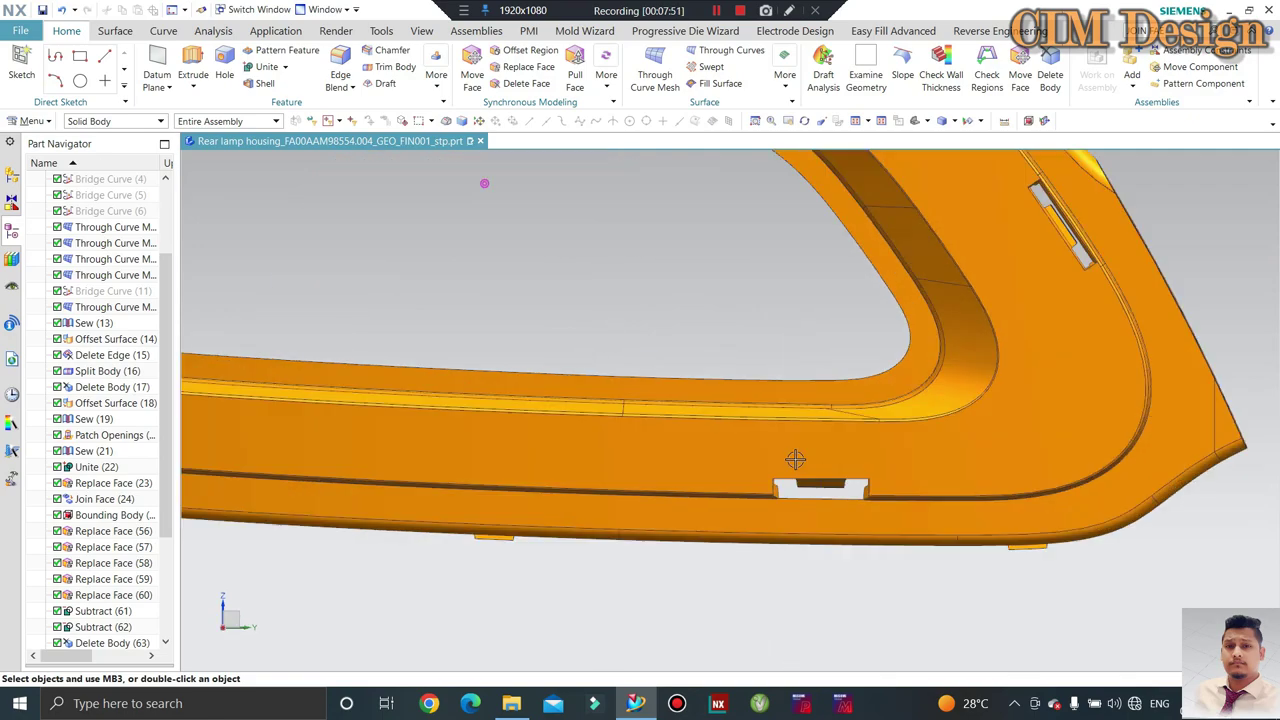
{"action": "scroll", "coordinate": [771, 486], "scroll_direction": "up", "scroll_amount": 2}
{"action": "scroll", "coordinate": [771, 463], "scroll_direction": "up", "scroll_amount": 2}
{"action": "scroll", "coordinate": [760, 420], "scroll_direction": "up", "scroll_amount": 2}
{"action": "scroll", "coordinate": [800, 405], "scroll_direction": "down", "scroll_amount": 2}
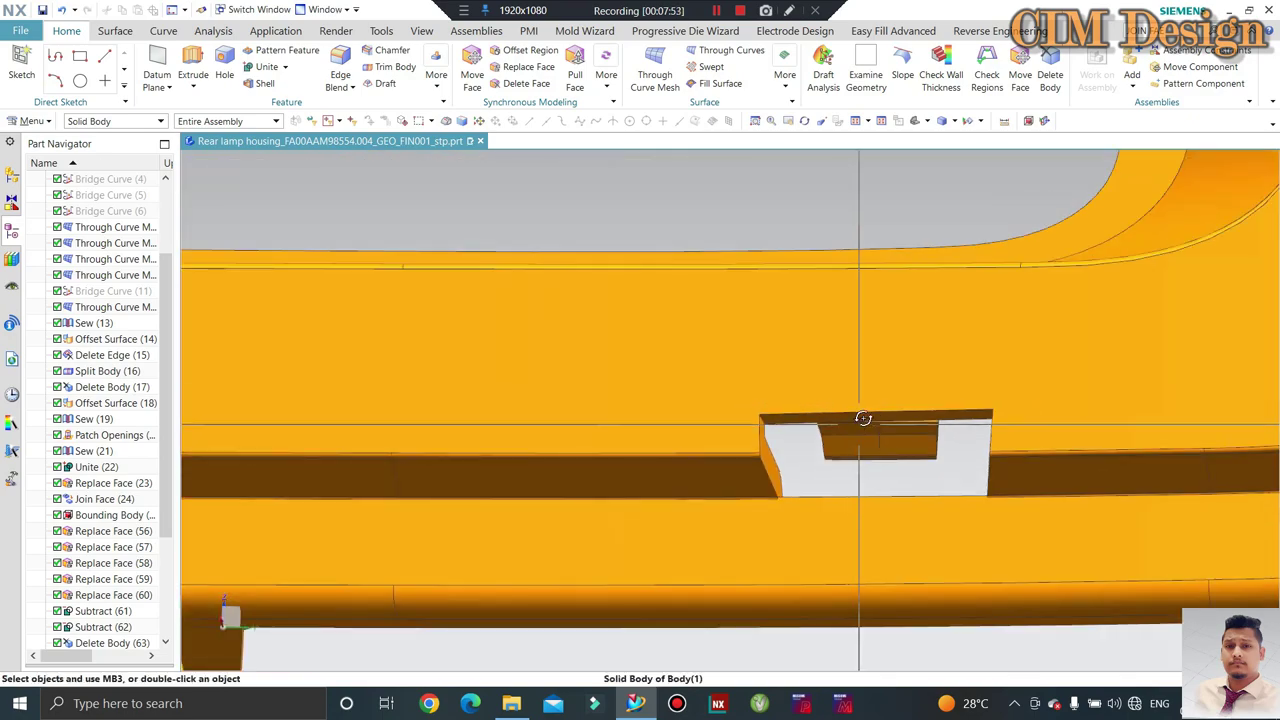
{"action": "mouse_move", "coordinate": [857, 423]}
{"action": "middle_mouse_down"}
{"action": "mouse_move", "coordinate": [909, 409]}
{"action": "mouse_move", "coordinate": [1022, 257]}
{"action": "middle_mouse_up"}
{"action": "scroll", "coordinate": [1022, 257], "scroll_direction": "up", "scroll_amount": 2}
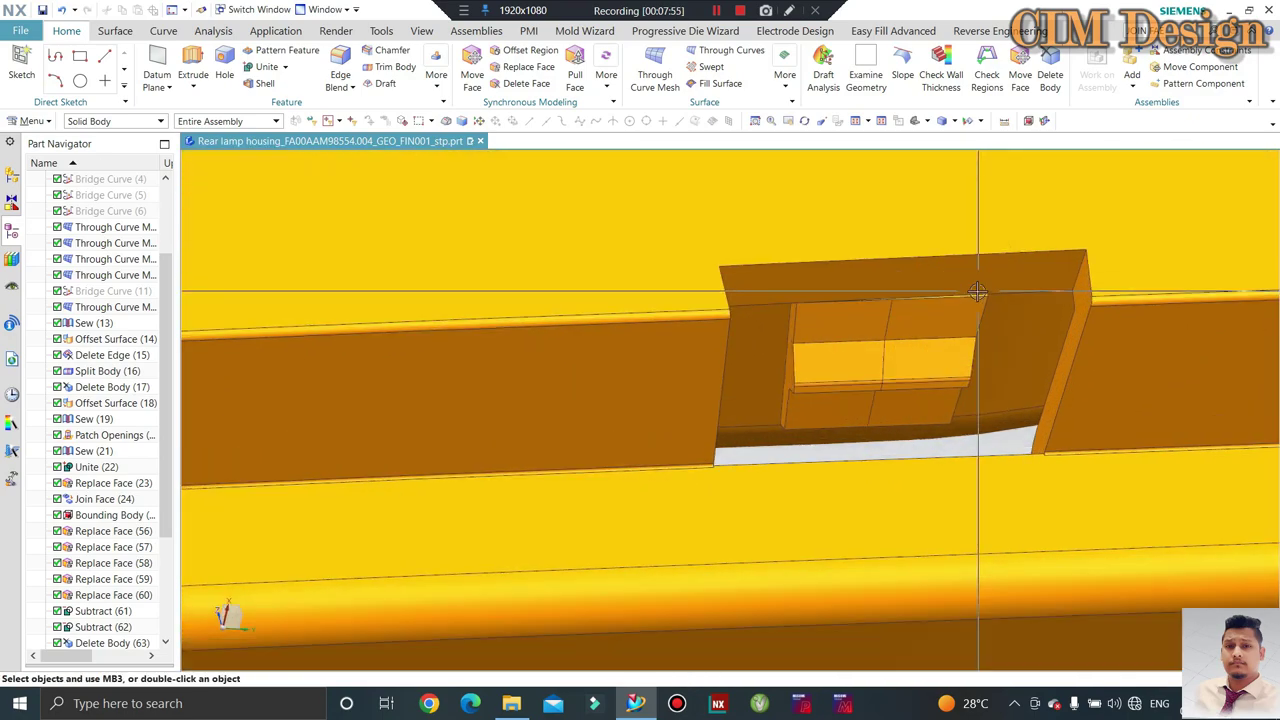
{"action": "scroll", "coordinate": [980, 285], "scroll_direction": "up", "scroll_amount": 2}
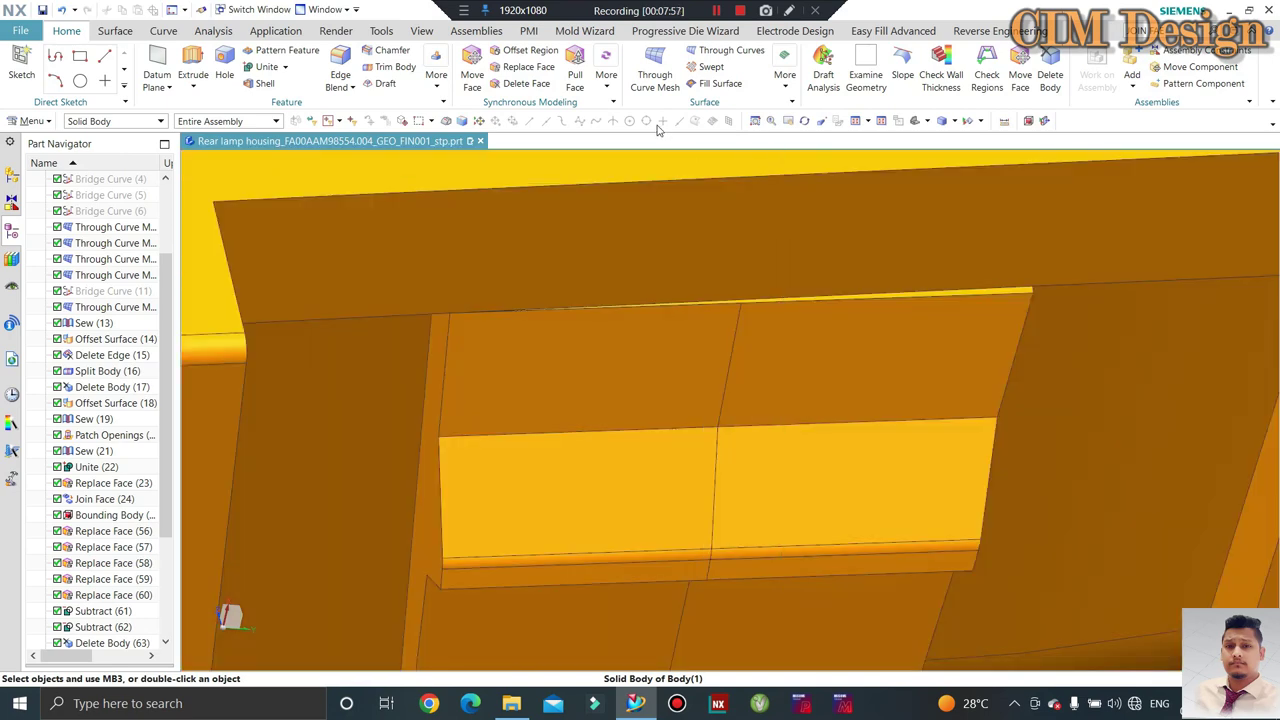
Replace the two upper slot faces with the neighbouring housing face at 0 mm offset.
{"action": "left_click", "coordinate": [655, 365]}
{"action": "middle_click", "coordinate": [690, 355]}
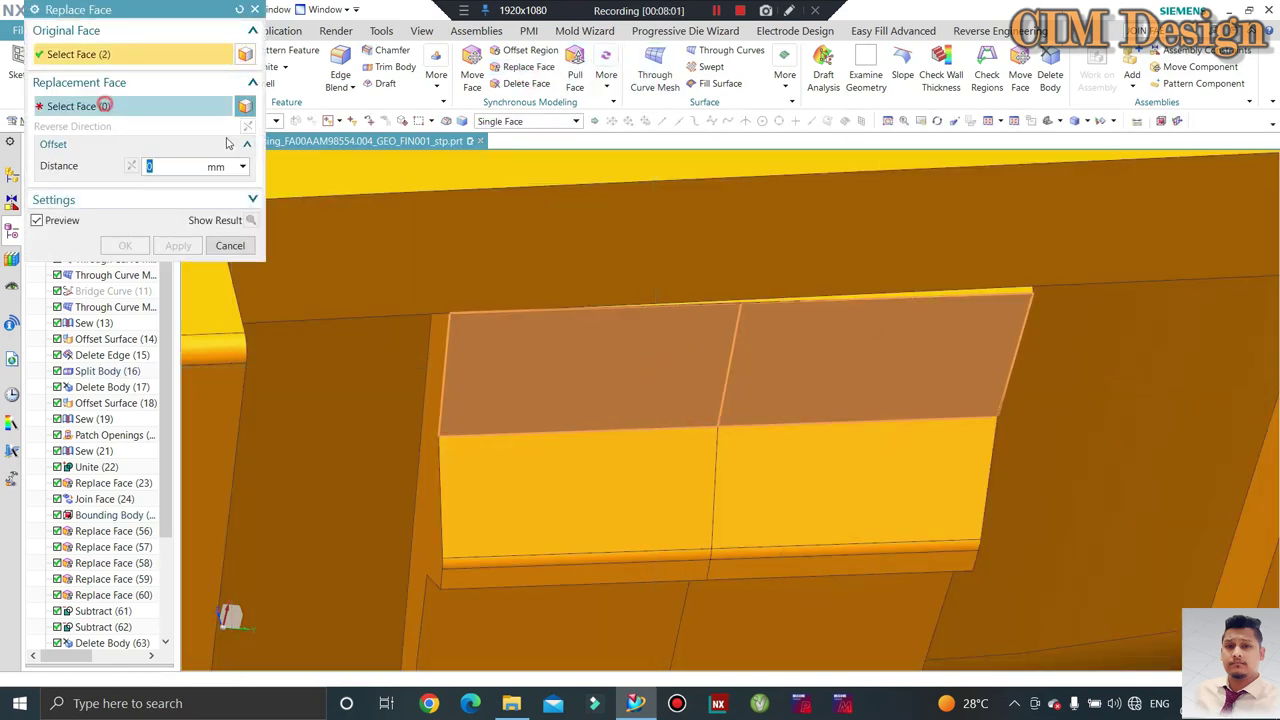
{"action": "left_click", "coordinate": [727, 340]}
{"action": "middle_click", "coordinate": [890, 320]}
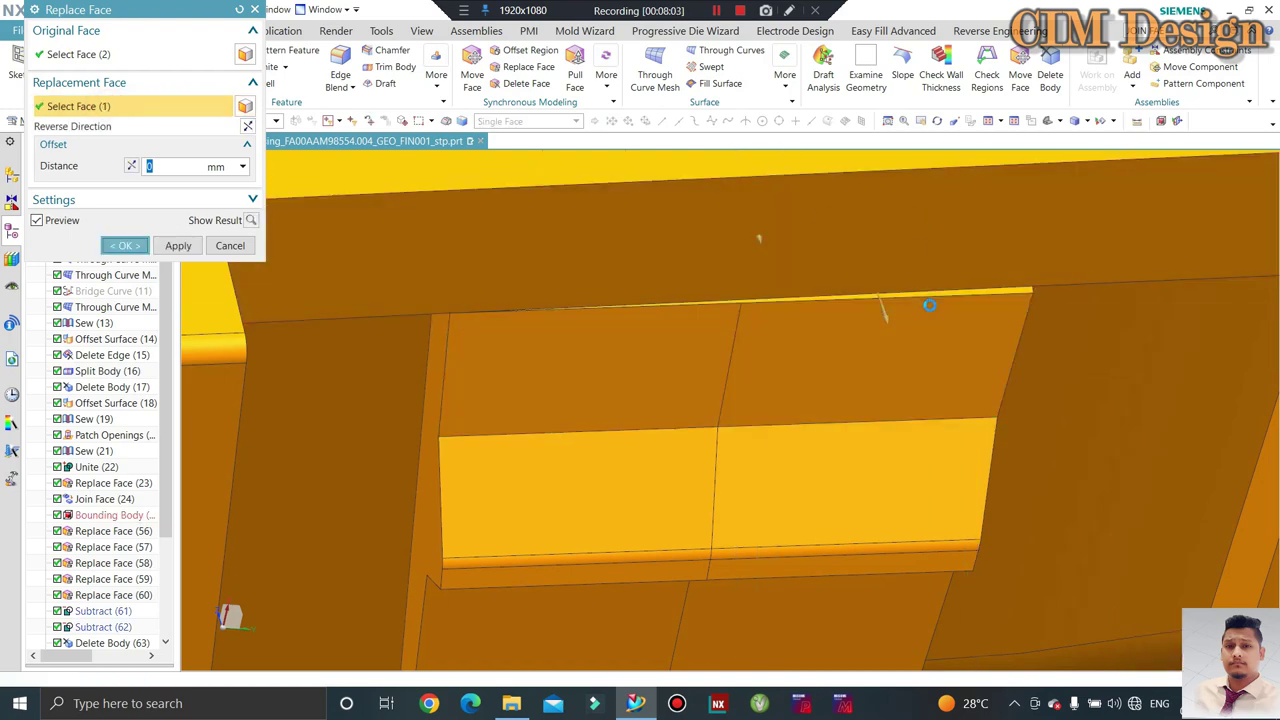
{"action": "scroll", "coordinate": [818, 340], "scroll_direction": "down", "scroll_amount": 5}
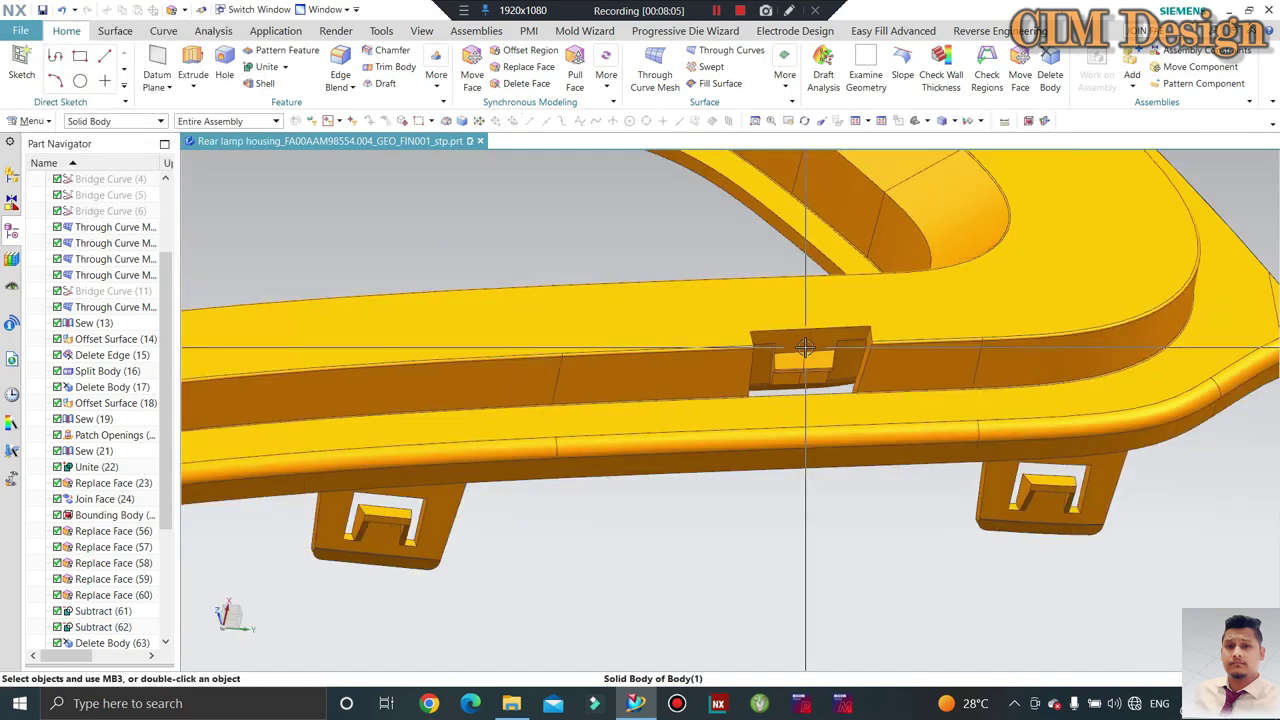
{"action": "mouse_move", "coordinate": [818, 340]}
{"action": "middle_mouse_down"}
{"action": "mouse_move", "coordinate": [767, 255]}
{"action": "mouse_move", "coordinate": [731, 374]}
{"action": "middle_mouse_up"}
{"action": "scroll", "coordinate": [767, 255], "scroll_direction": "down", "scroll_amount": 3}
{"action": "scroll", "coordinate": [712, 433], "scroll_direction": "up", "scroll_amount": 5}
{"action": "scroll", "coordinate": [712, 433], "scroll_direction": "down", "scroll_amount": 3}
{"action": "middle_click_drag", "start_coordinate": [848, 423], "coordinate": [737, 277]}
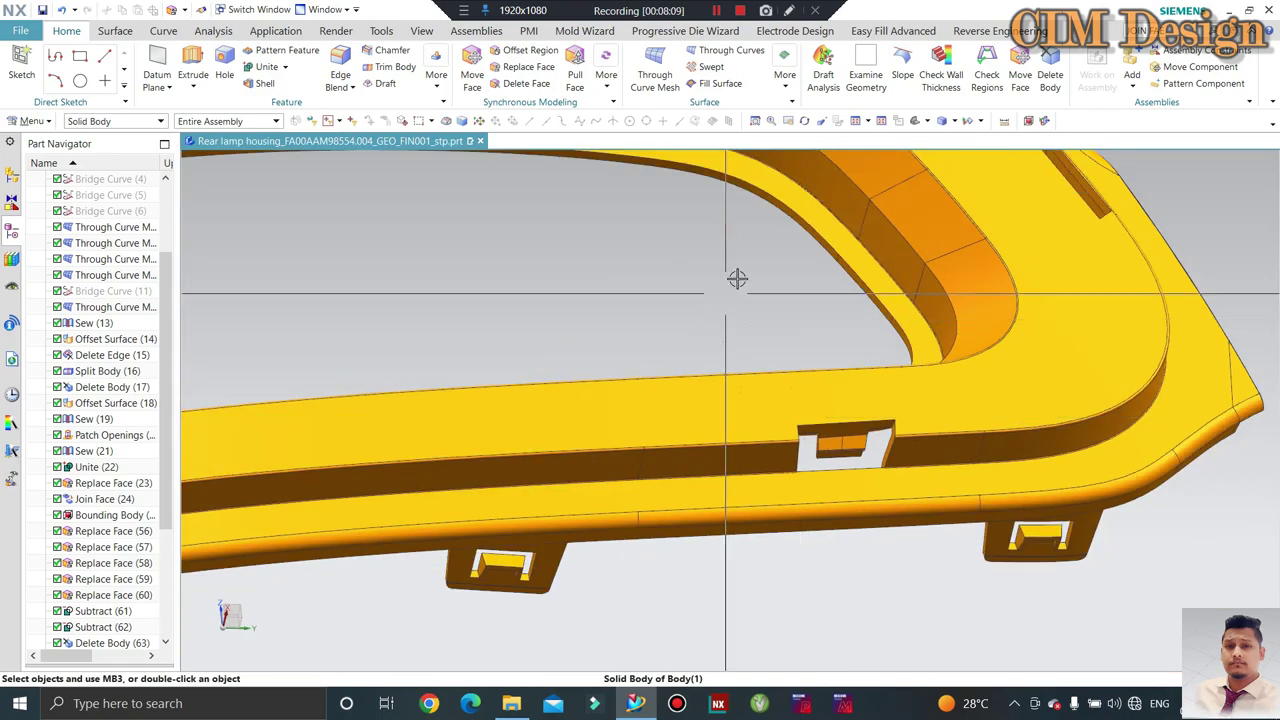
{"action": "scroll", "coordinate": [540, 280], "scroll_direction": "up", "scroll_amount": 3}
{"action": "scroll", "coordinate": [725, 333], "scroll_direction": "down", "scroll_amount": 5}
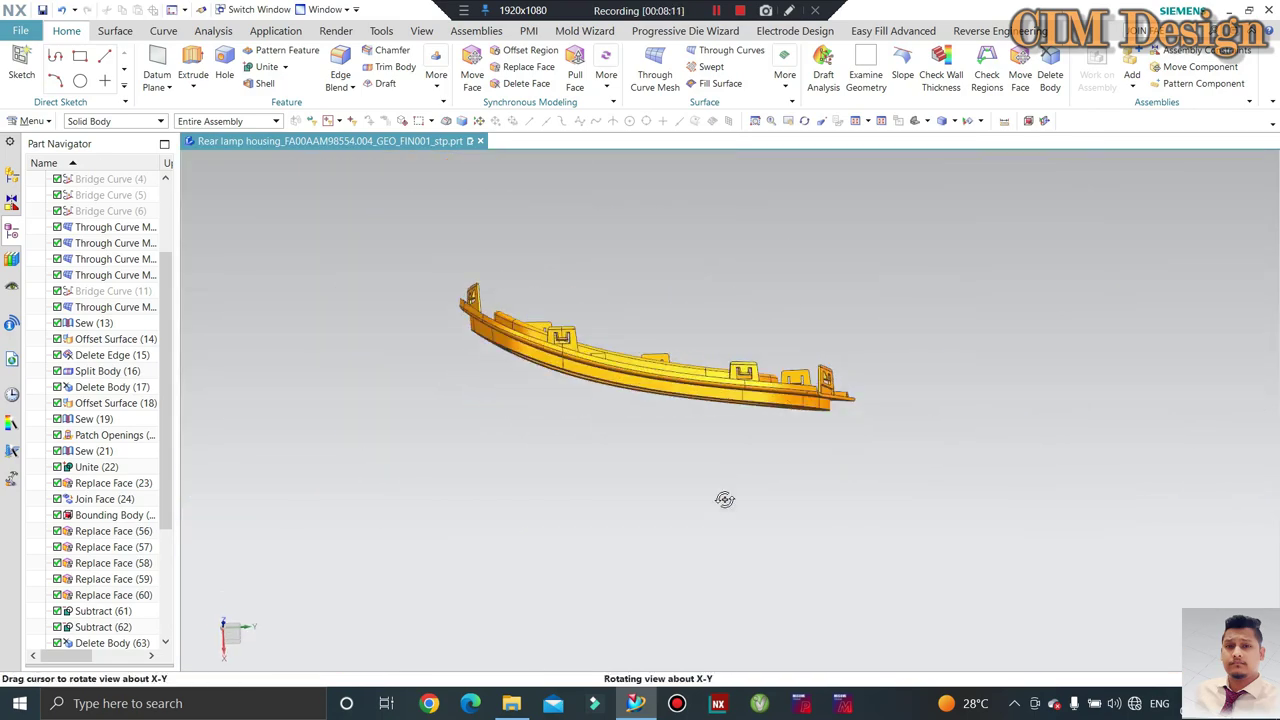
{"action": "scroll", "coordinate": [733, 377], "scroll_direction": "up", "scroll_amount": 5}
{"action": "scroll", "coordinate": [880, 300], "scroll_direction": "down", "scroll_amount": 3}
{"action": "scroll", "coordinate": [791, 317], "scroll_direction": "down", "scroll_amount": 2}
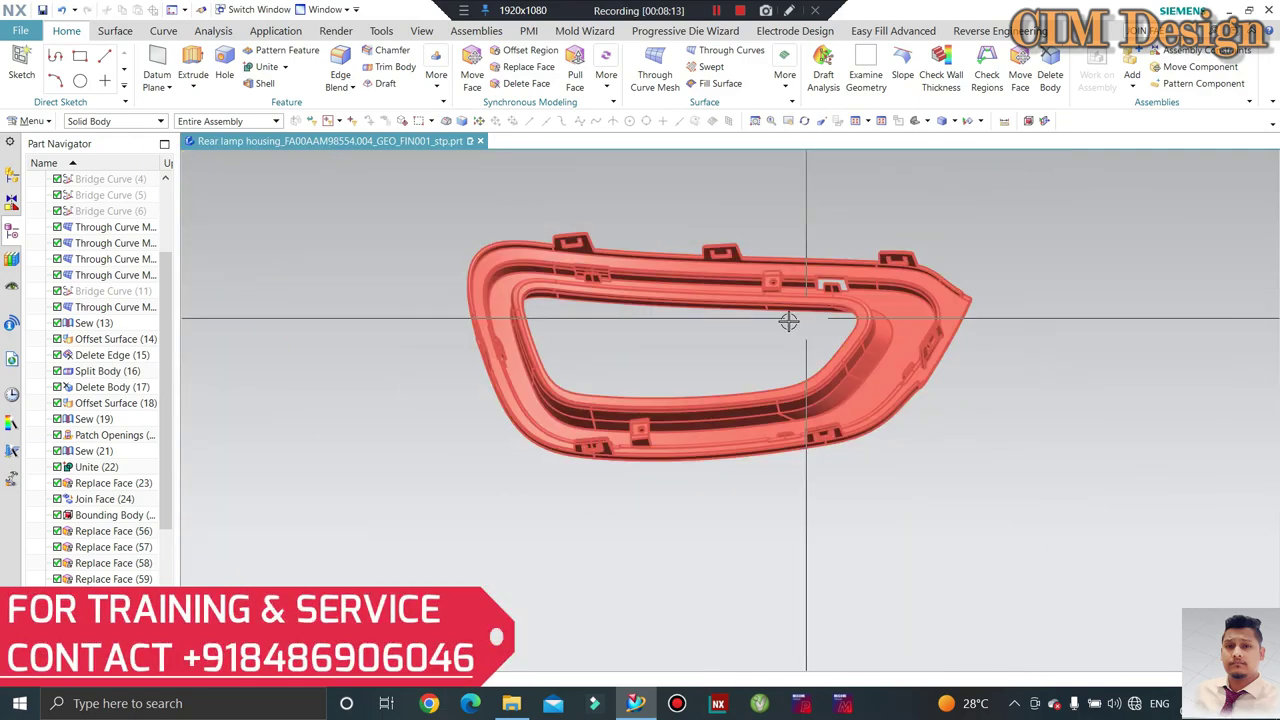
{"action": "scroll", "coordinate": [618, 265], "scroll_direction": "up", "scroll_amount": 5}
{"action": "scroll", "coordinate": [618, 265], "scroll_direction": "up", "scroll_amount": 3}
{"action": "scroll", "coordinate": [586, 294], "scroll_direction": "down", "scroll_amount": 4}
{"action": "middle_click_drag", "start_coordinate": [586, 294], "coordinate": [614, 289]}
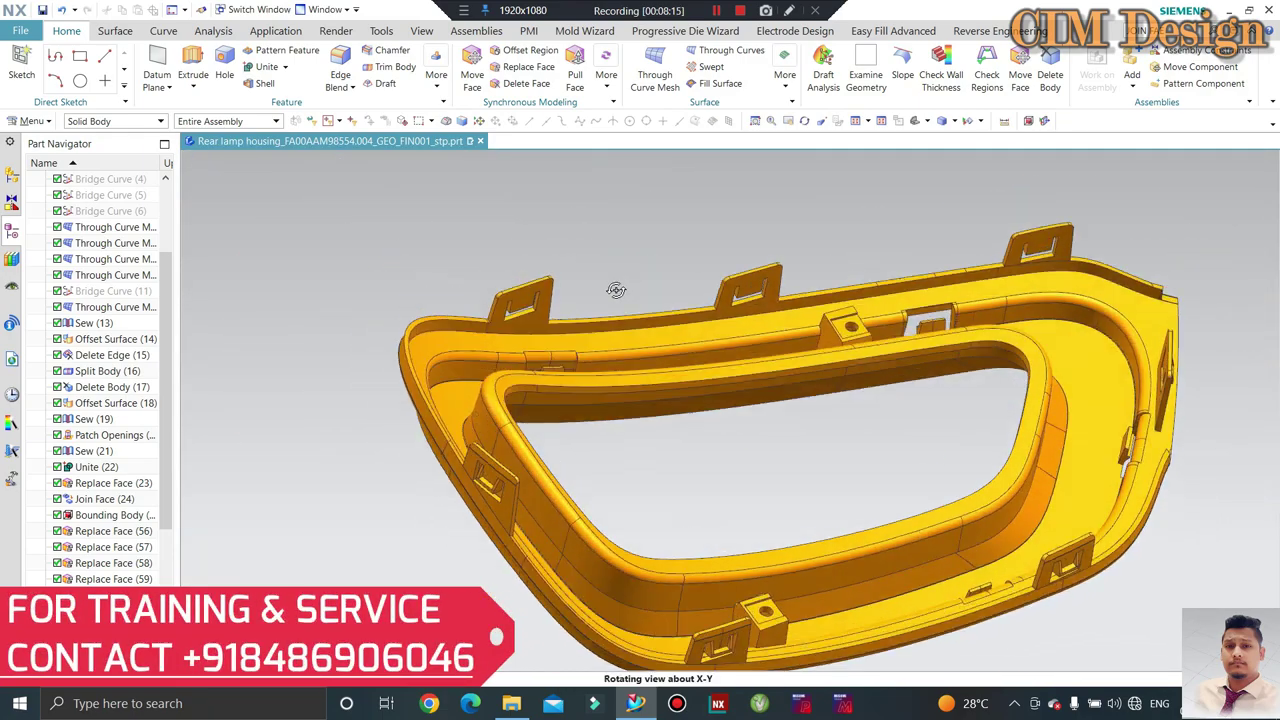
{"action": "scroll", "coordinate": [558, 362], "scroll_direction": "up", "scroll_amount": 3}
{"action": "scroll", "coordinate": [558, 362], "scroll_direction": "down", "scroll_amount": 2}
{"action": "scroll", "coordinate": [534, 330], "scroll_direction": "down", "scroll_amount": 2}
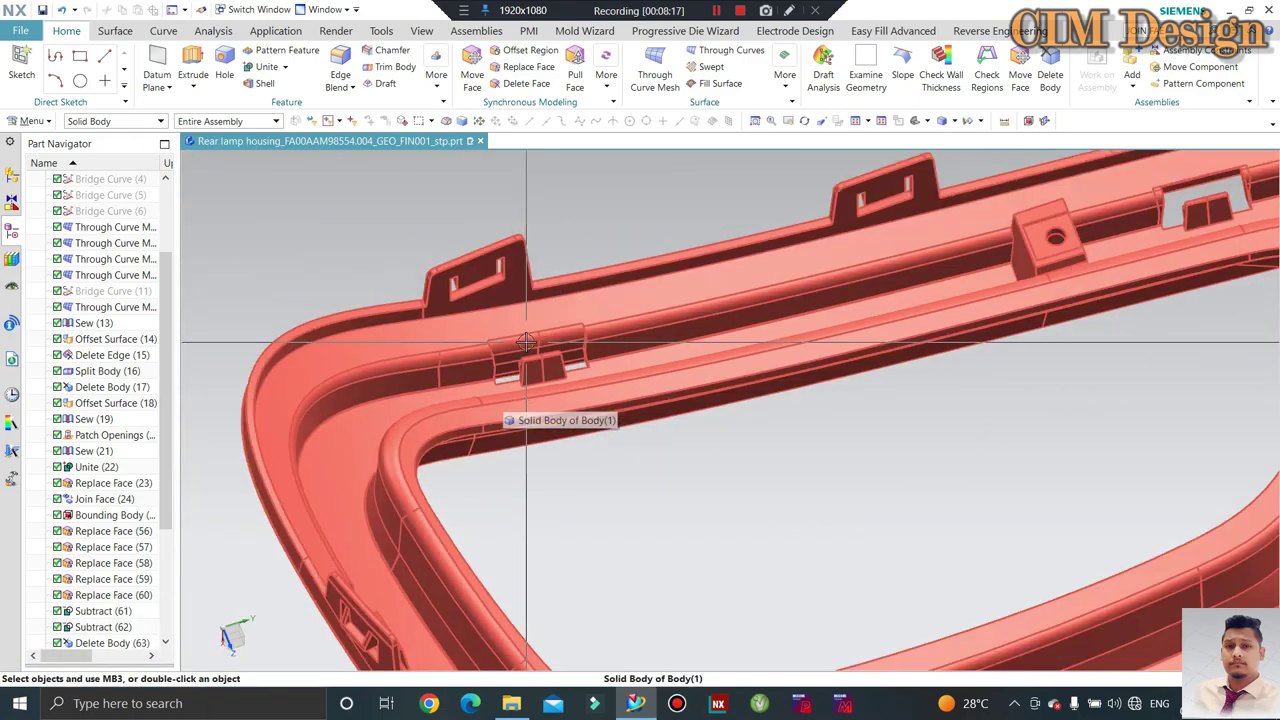
{"action": "scroll", "coordinate": [530, 350], "scroll_direction": "up", "scroll_amount": 4}
{"action": "mouse_move", "coordinate": [530, 350]}
{"action": "middle_mouse_down"}
{"action": "mouse_move", "coordinate": [524, 366]}
{"action": "mouse_move", "coordinate": [571, 350]}
{"action": "middle_mouse_up"}
{"action": "scroll", "coordinate": [609, 327], "scroll_direction": "up", "scroll_amount": 3}
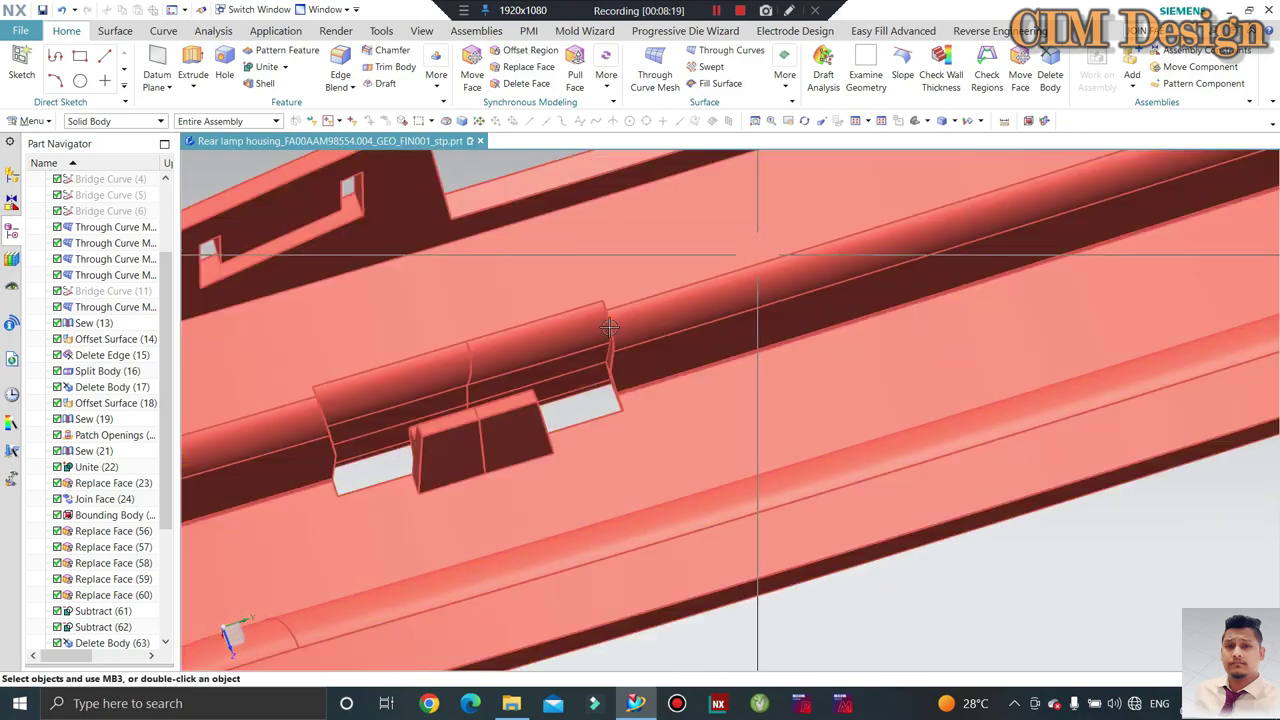
{"action": "scroll", "coordinate": [808, 251], "scroll_direction": "down", "scroll_amount": 4}
{"action": "scroll", "coordinate": [420, 400], "scroll_direction": "up", "scroll_amount": 2}
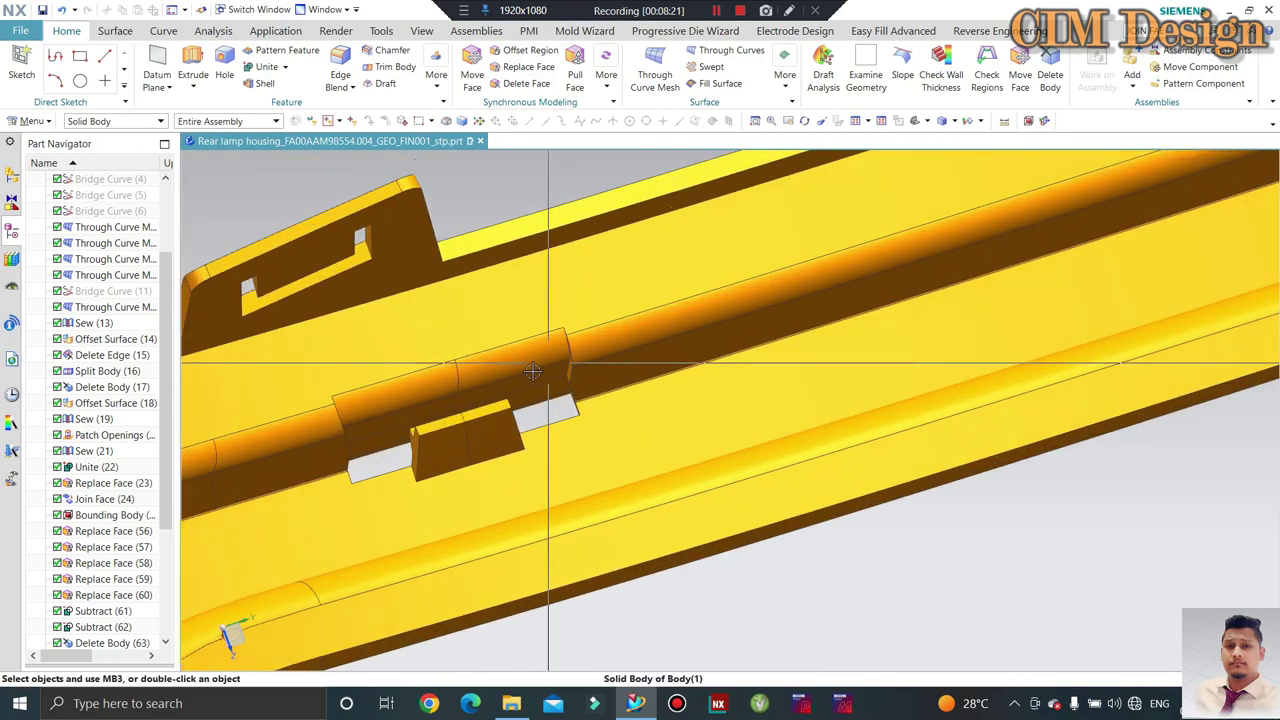
{"action": "scroll", "coordinate": [407, 410], "scroll_direction": "up", "scroll_amount": 2}
{"action": "scroll", "coordinate": [407, 410], "scroll_direction": "down", "scroll_amount": 3}
{"action": "scroll", "coordinate": [620, 369], "scroll_direction": "up", "scroll_amount": 2}
{"action": "scroll", "coordinate": [789, 289], "scroll_direction": "up", "scroll_amount": 2}
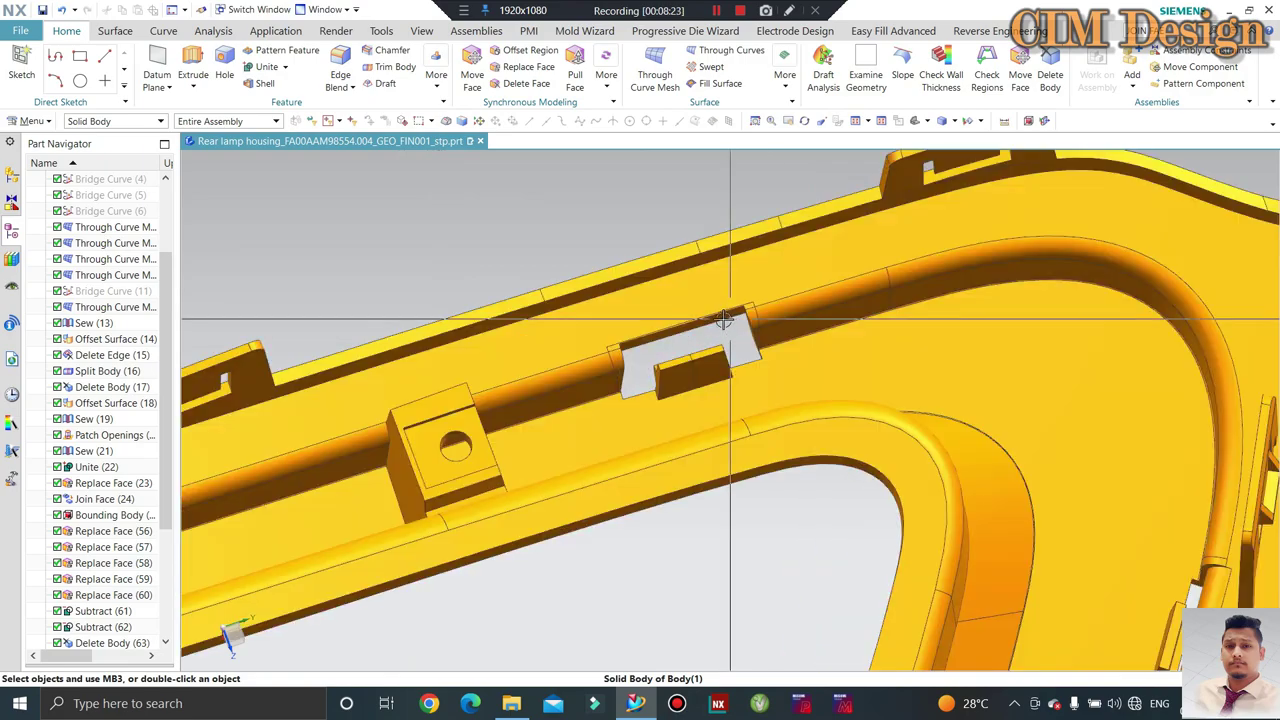
{"action": "mouse_move", "coordinate": [789, 289]}
{"action": "middle_mouse_down"}
{"action": "mouse_move", "coordinate": [745, 370]}
{"action": "mouse_move", "coordinate": [1023, 451]}
{"action": "mouse_move", "coordinate": [942, 350]}
{"action": "middle_mouse_up"}
{"action": "scroll", "coordinate": [491, 385], "scroll_direction": "up", "scroll_amount": 3}
{"action": "scroll", "coordinate": [464, 392], "scroll_direction": "up", "scroll_amount": 2}
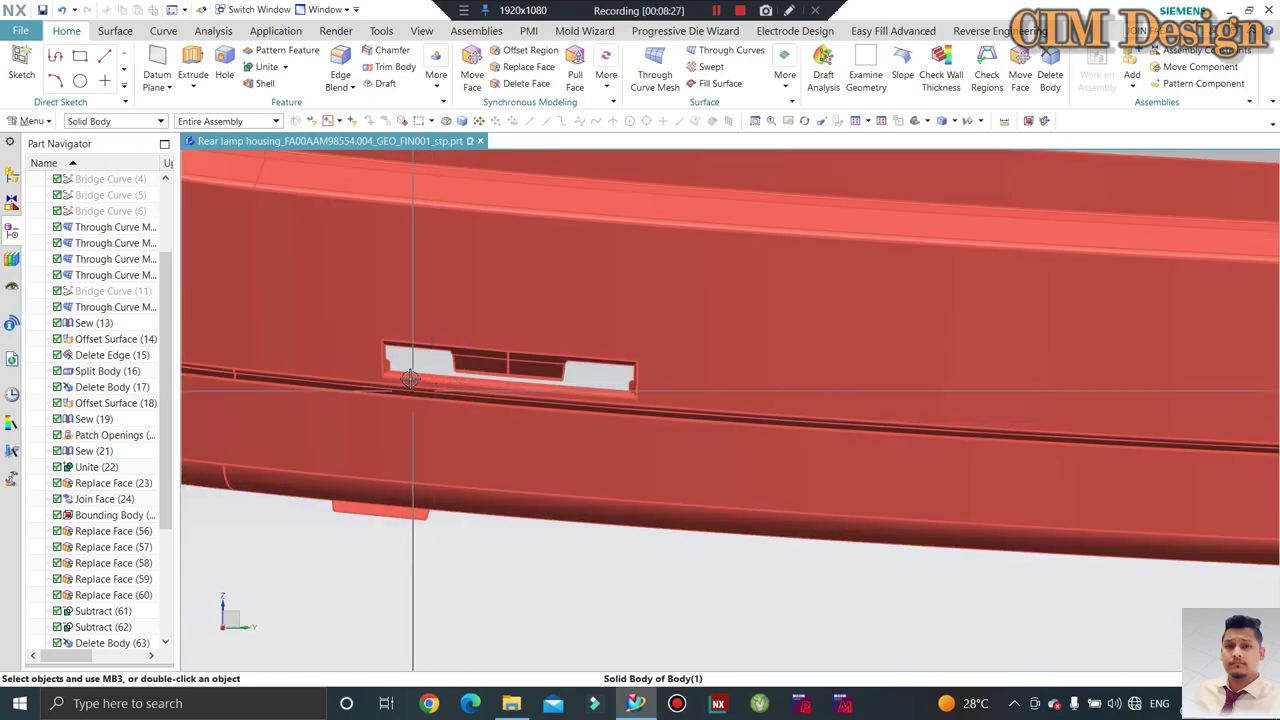
{"action": "middle_click_drag", "start_coordinate": [407, 400], "coordinate": [367, 416]}
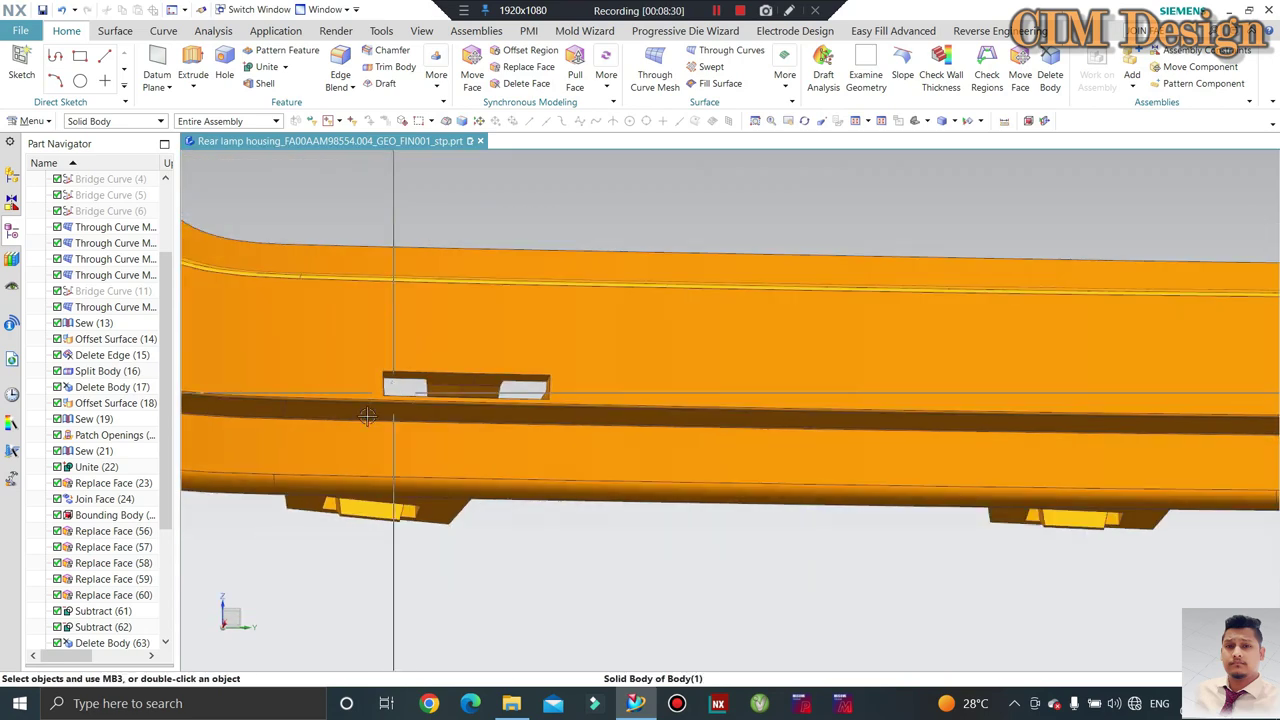
{"action": "scroll", "coordinate": [367, 416], "scroll_direction": "down", "scroll_amount": 5}
{"action": "scroll", "coordinate": [809, 537], "scroll_direction": "up", "scroll_amount": 4}
{"action": "middle_click_drag", "start_coordinate": [809, 537], "coordinate": [208, 351]}
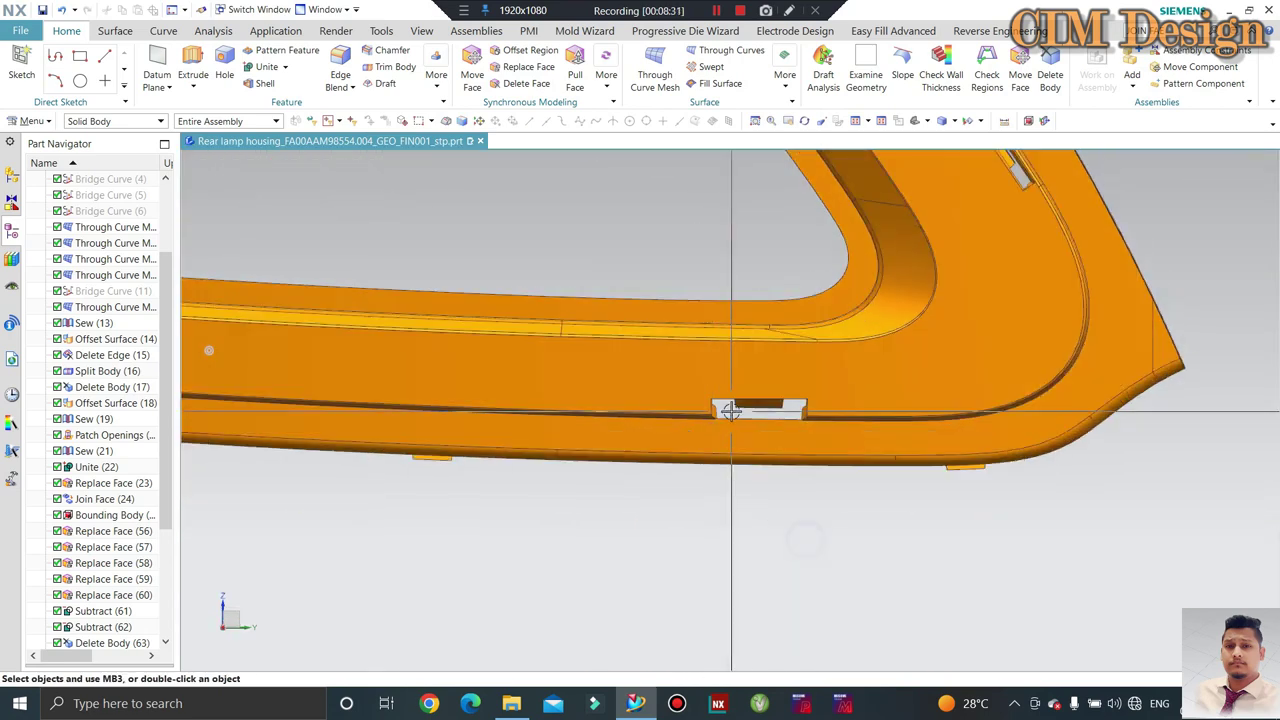
{"action": "scroll", "coordinate": [721, 407], "scroll_direction": "up", "scroll_amount": 4}
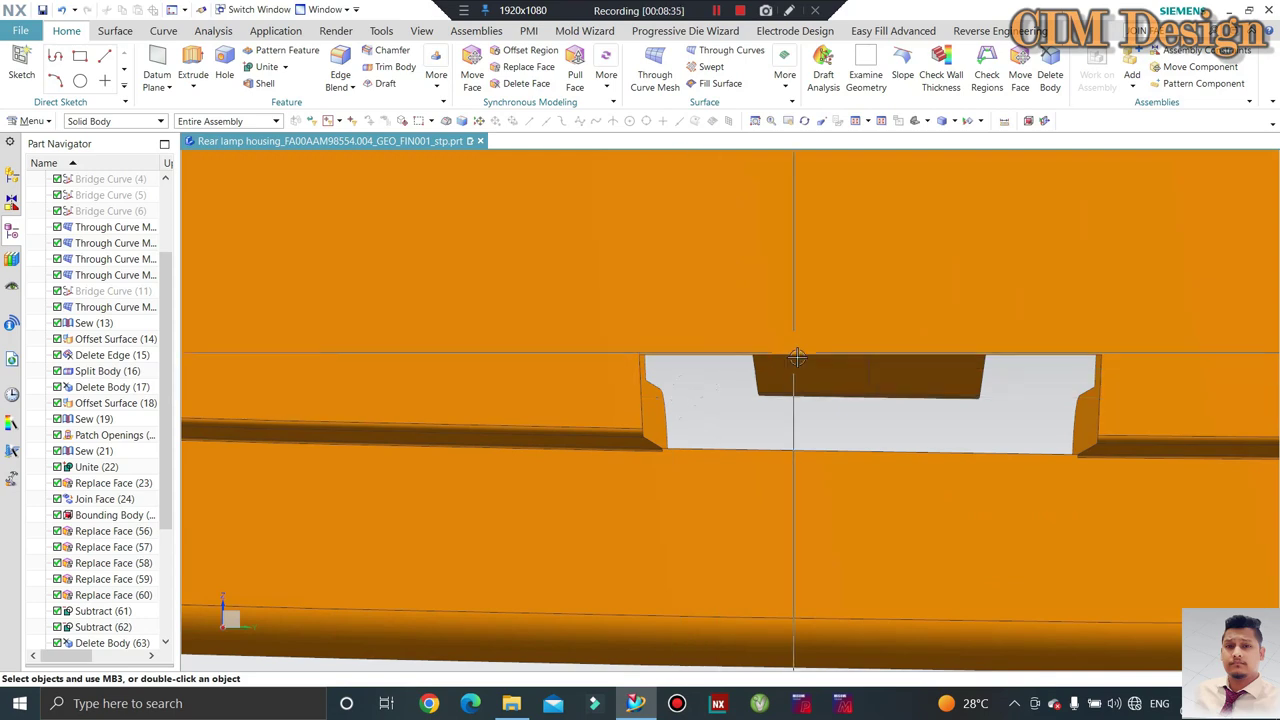
{"action": "scroll", "coordinate": [796, 357], "scroll_direction": "down", "scroll_amount": 3}
{"action": "scroll", "coordinate": [851, 403], "scroll_direction": "down", "scroll_amount": 2}
{"action": "mouse_move", "coordinate": [874, 457]}
{"action": "middle_mouse_down"}
{"action": "mouse_move", "coordinate": [886, 503]}
{"action": "mouse_move", "coordinate": [880, 376]}
{"action": "middle_mouse_up"}
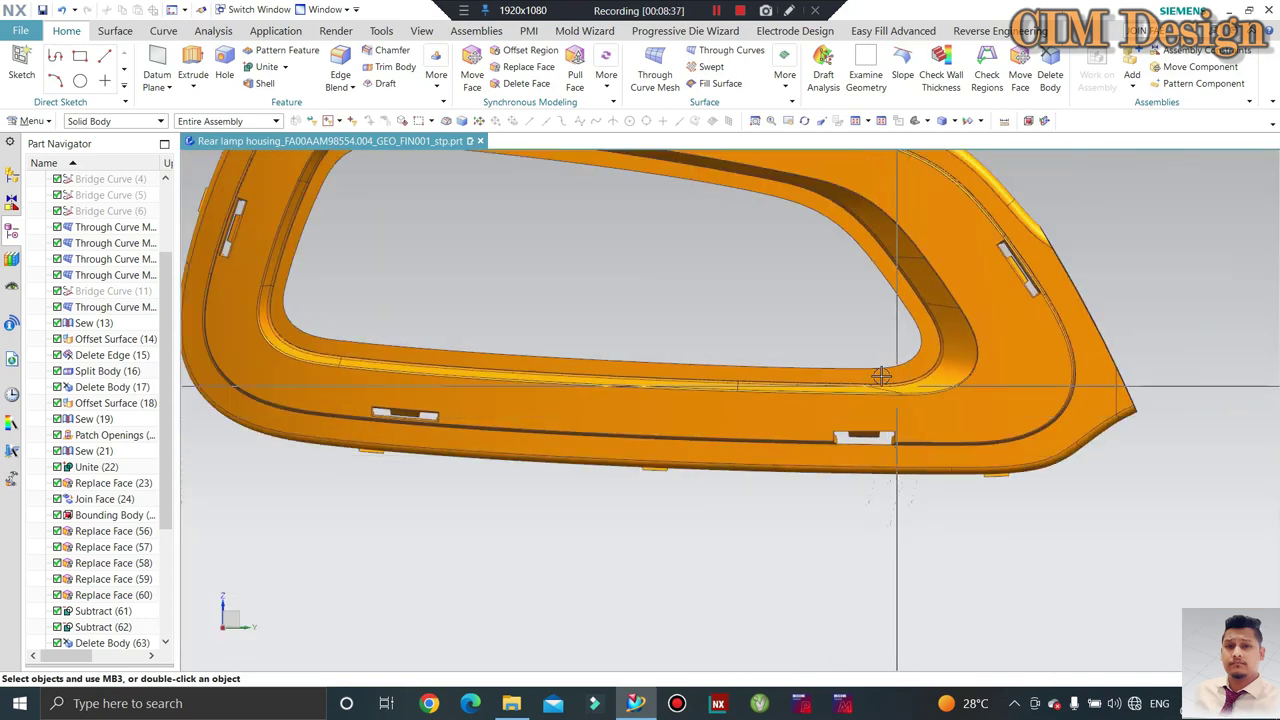
{"action": "scroll", "coordinate": [857, 420], "scroll_direction": "up", "scroll_amount": 2}
{"action": "scroll", "coordinate": [866, 428], "scroll_direction": "up", "scroll_amount": 2}
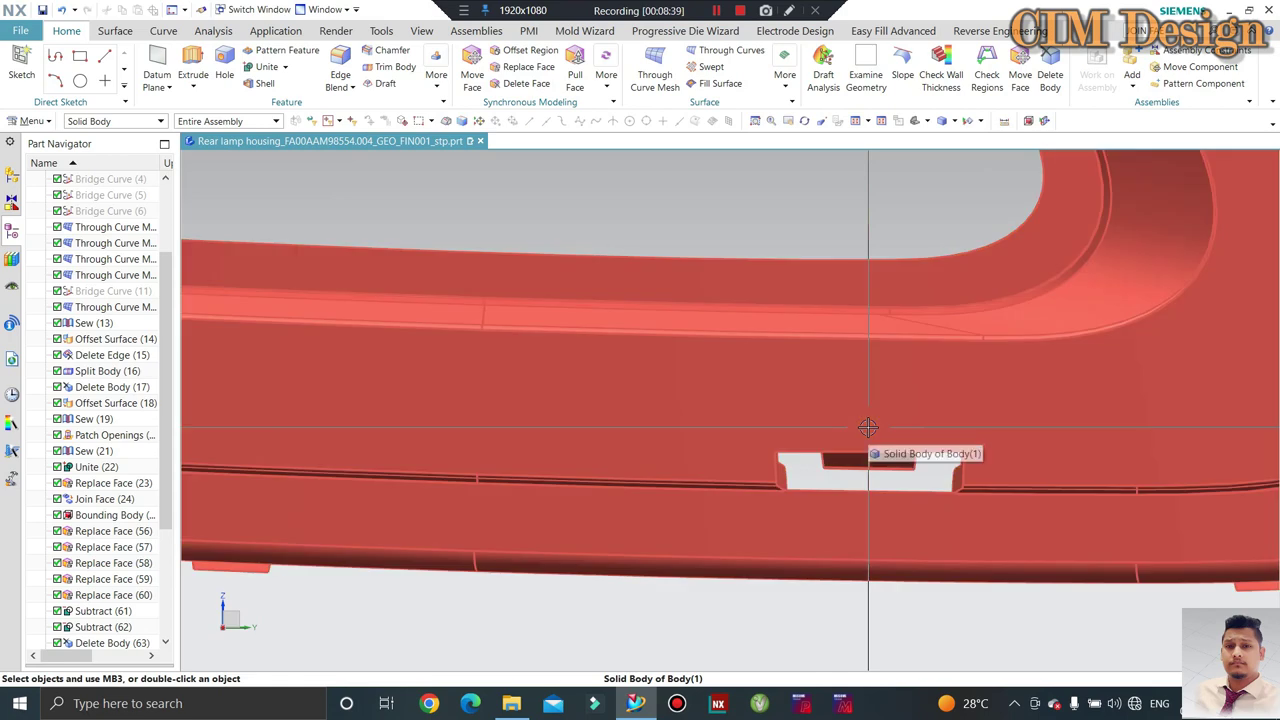
{"action": "scroll", "coordinate": [868, 428], "scroll_direction": "down", "scroll_amount": 3}
{"action": "middle_click_drag", "start_coordinate": [846, 446], "coordinate": [870, 445]}
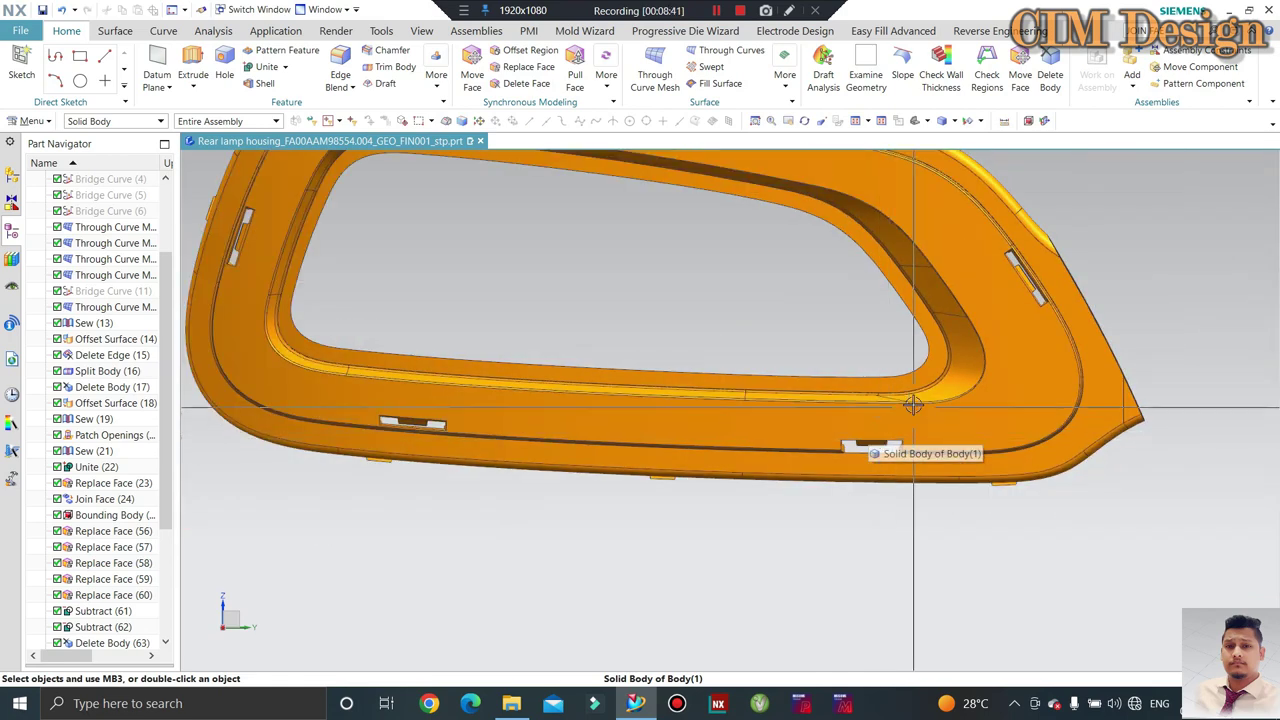
{"action": "scroll", "coordinate": [849, 337], "scroll_direction": "down", "scroll_amount": 2}
{"action": "scroll", "coordinate": [803, 369], "scroll_direction": "up", "scroll_amount": 3}
{"action": "scroll", "coordinate": [803, 369], "scroll_direction": "down", "scroll_amount": 2}
{"action": "mouse_move", "coordinate": [823, 323]}
{"action": "middle_mouse_down"}
{"action": "mouse_move", "coordinate": [911, 269]}
{"action": "mouse_move", "coordinate": [897, 372]}
{"action": "mouse_move", "coordinate": [1034, 309]}
{"action": "mouse_move", "coordinate": [1054, 346]}
{"action": "mouse_move", "coordinate": [1052, 306]}
{"action": "mouse_move", "coordinate": [983, 363]}
{"action": "middle_mouse_up"}
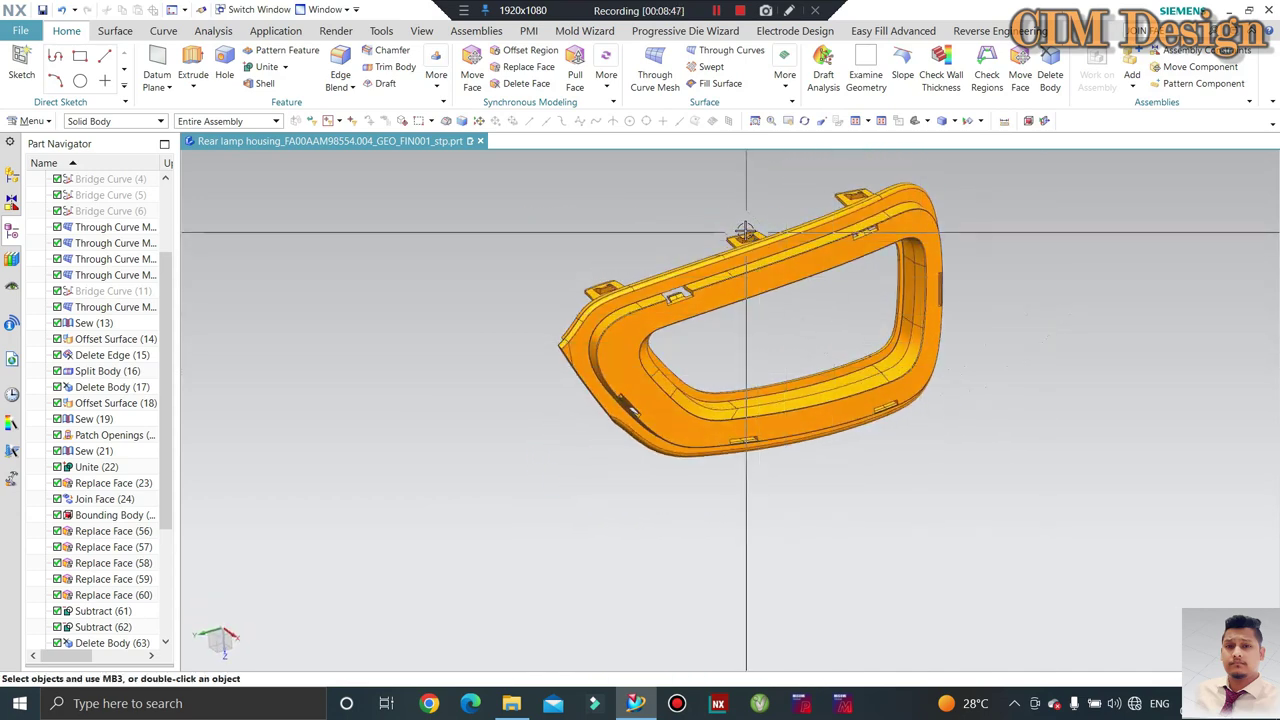
{"action": "scroll", "coordinate": [745, 228], "scroll_direction": "up", "scroll_amount": 3}
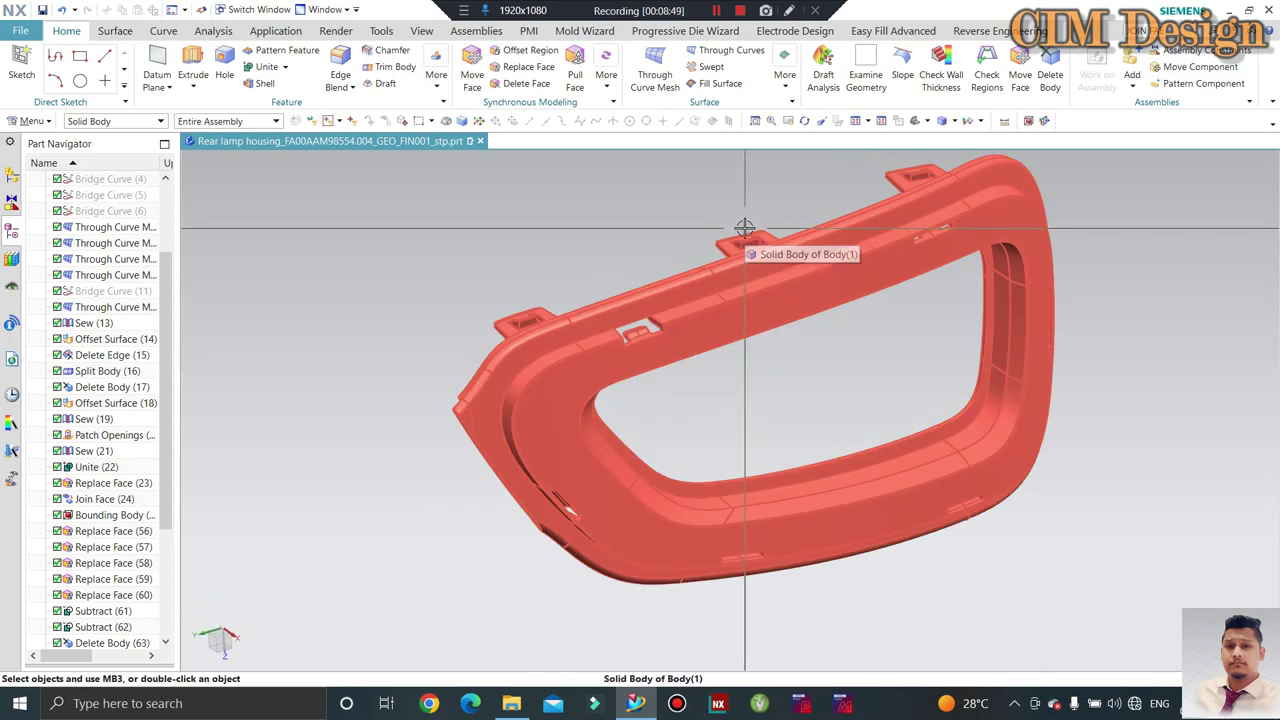
{"action": "left_click", "coordinate": [943, 412]}
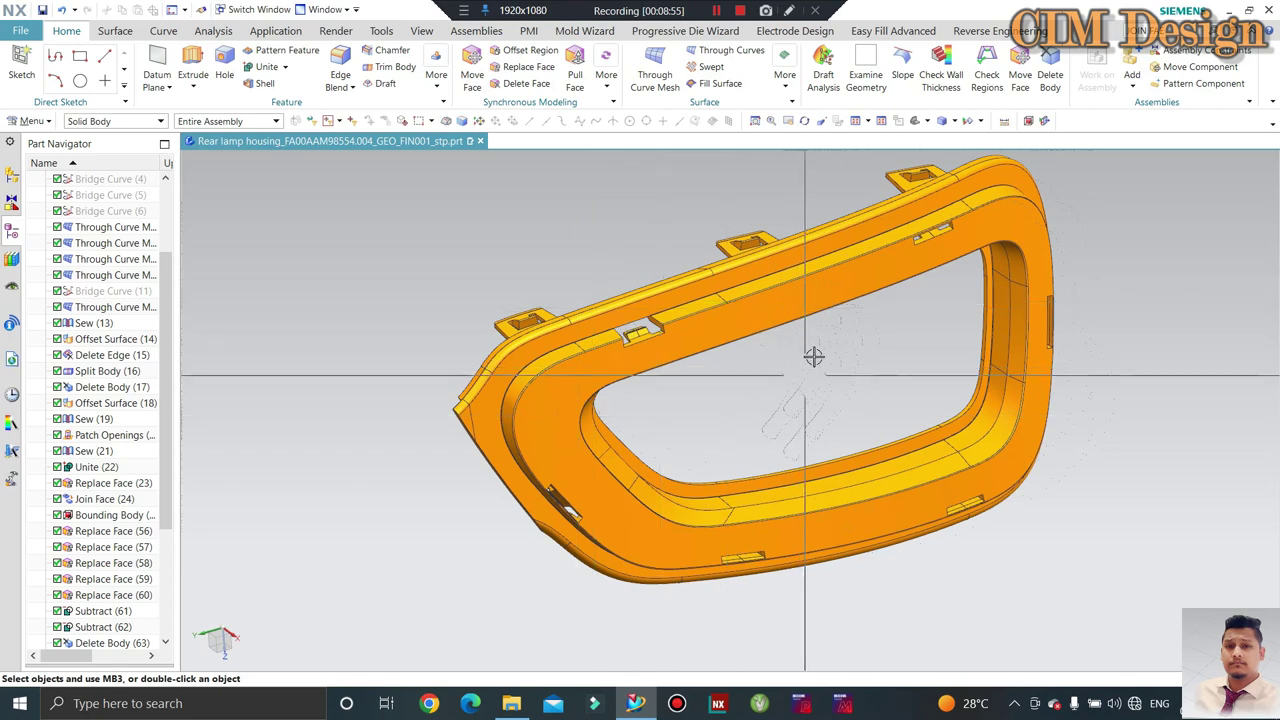
{"action": "mouse_move", "coordinate": [641, 392]}
{"action": "middle_mouse_down"}
{"action": "mouse_move", "coordinate": [803, 248]}
{"action": "mouse_move", "coordinate": [706, 217]}
{"action": "mouse_move", "coordinate": [688, 265]}
{"action": "middle_mouse_up"}
{"action": "mouse_move", "coordinate": [698, 364]}
{"action": "middle_mouse_down"}
{"action": "mouse_move", "coordinate": [660, 349]}
{"action": "mouse_move", "coordinate": [663, 277]}
{"action": "middle_mouse_up"}
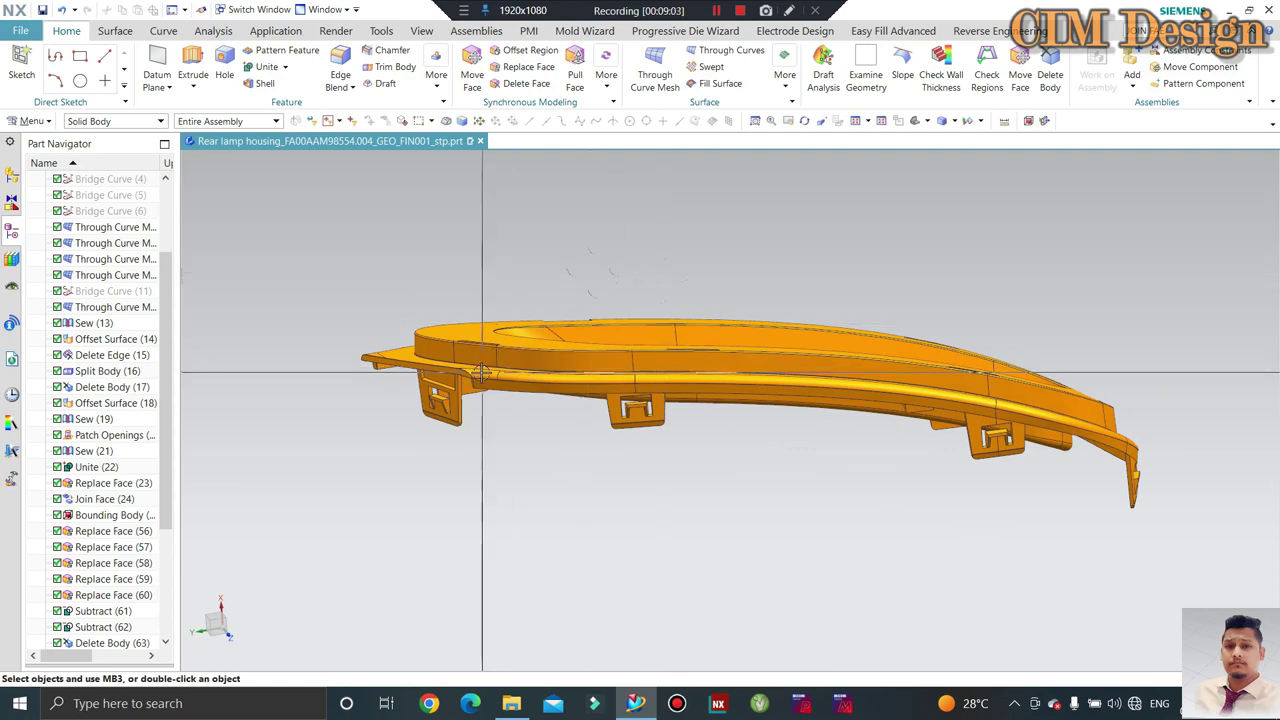
{"action": "mouse_move", "coordinate": [588, 269]}
{"action": "middle_mouse_down"}
{"action": "mouse_move", "coordinate": [432, 250]}
{"action": "mouse_move", "coordinate": [719, 289]}
{"action": "middle_mouse_up"}
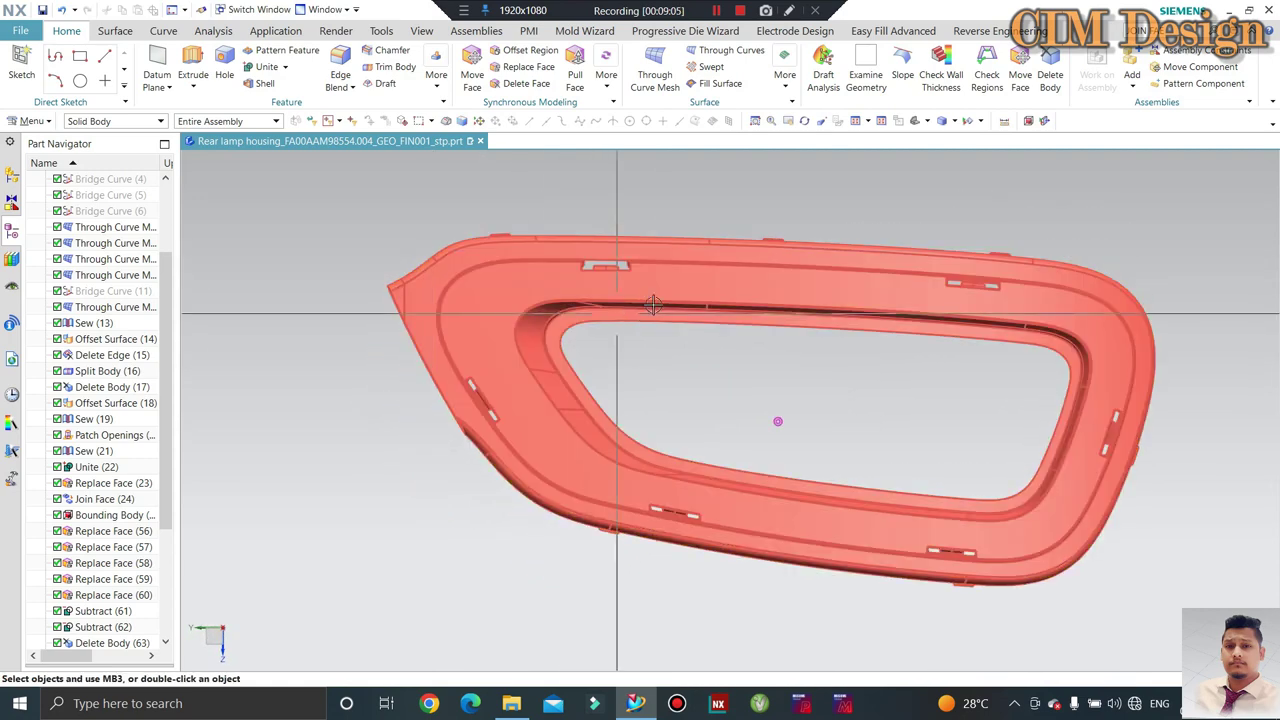
{"action": "scroll", "coordinate": [719, 289], "scroll_direction": "up", "scroll_amount": 5}
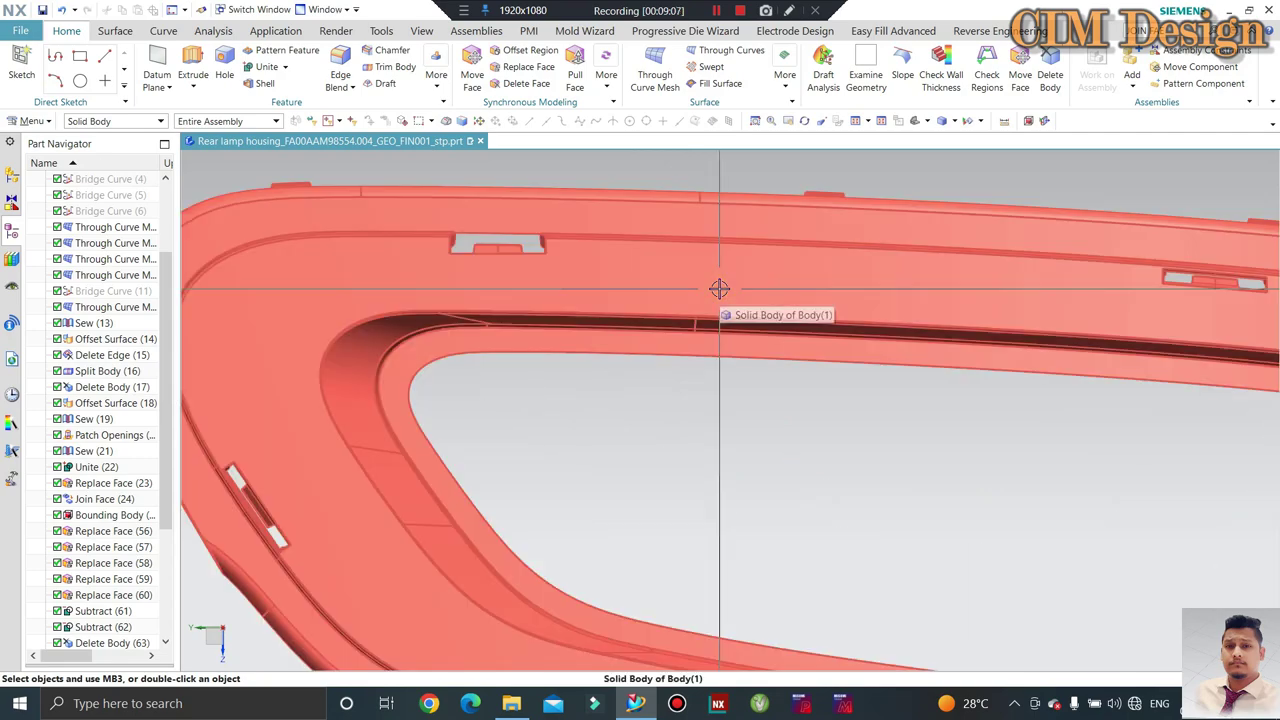
{"action": "scroll", "coordinate": [719, 289], "scroll_direction": "down", "scroll_amount": 5}
{"action": "mouse_move", "coordinate": [571, 337]}
{"action": "middle_mouse_down"}
{"action": "mouse_move", "coordinate": [577, 306]}
{"action": "mouse_move", "coordinate": [545, 241]}
{"action": "mouse_move", "coordinate": [491, 229]}
{"action": "middle_mouse_up"}
{"action": "scroll", "coordinate": [491, 271], "scroll_direction": "up", "scroll_amount": 5}
{"action": "scroll", "coordinate": [574, 287], "scroll_direction": "down", "scroll_amount": 6}
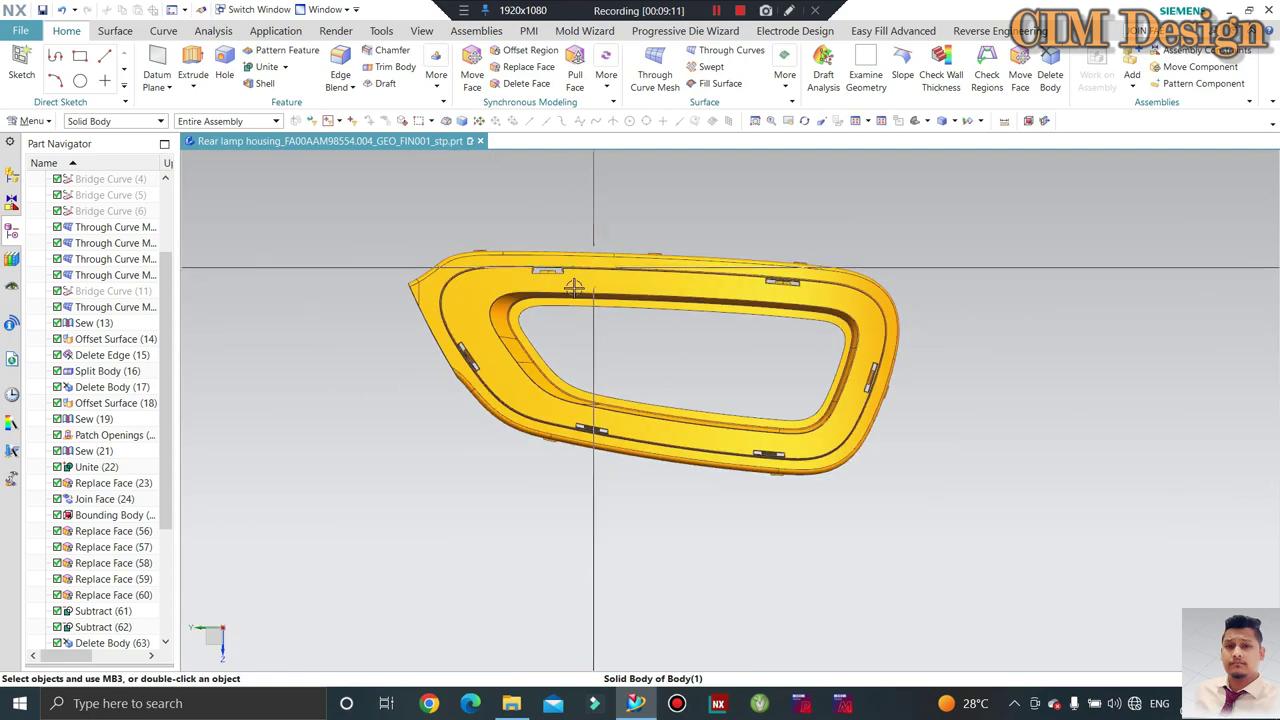
{"action": "mouse_move", "coordinate": [574, 287]}
{"action": "middle_mouse_down"}
{"action": "mouse_move", "coordinate": [571, 246]}
{"action": "mouse_move", "coordinate": [567, 311]}
{"action": "middle_mouse_up"}
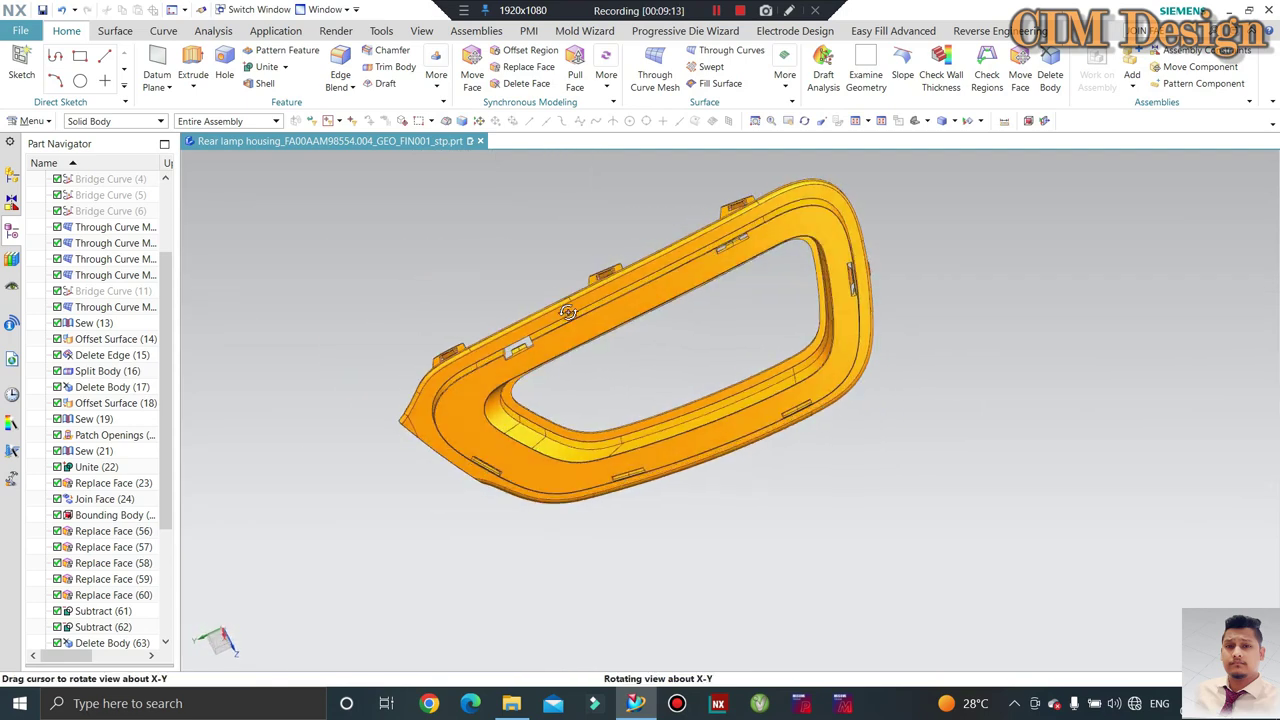
{"action": "scroll", "coordinate": [560, 311], "scroll_direction": "up", "scroll_amount": 2}
{"action": "scroll", "coordinate": [556, 311], "scroll_direction": "up", "scroll_amount": 2}
{"action": "scroll", "coordinate": [556, 311], "scroll_direction": "down", "scroll_amount": 2}
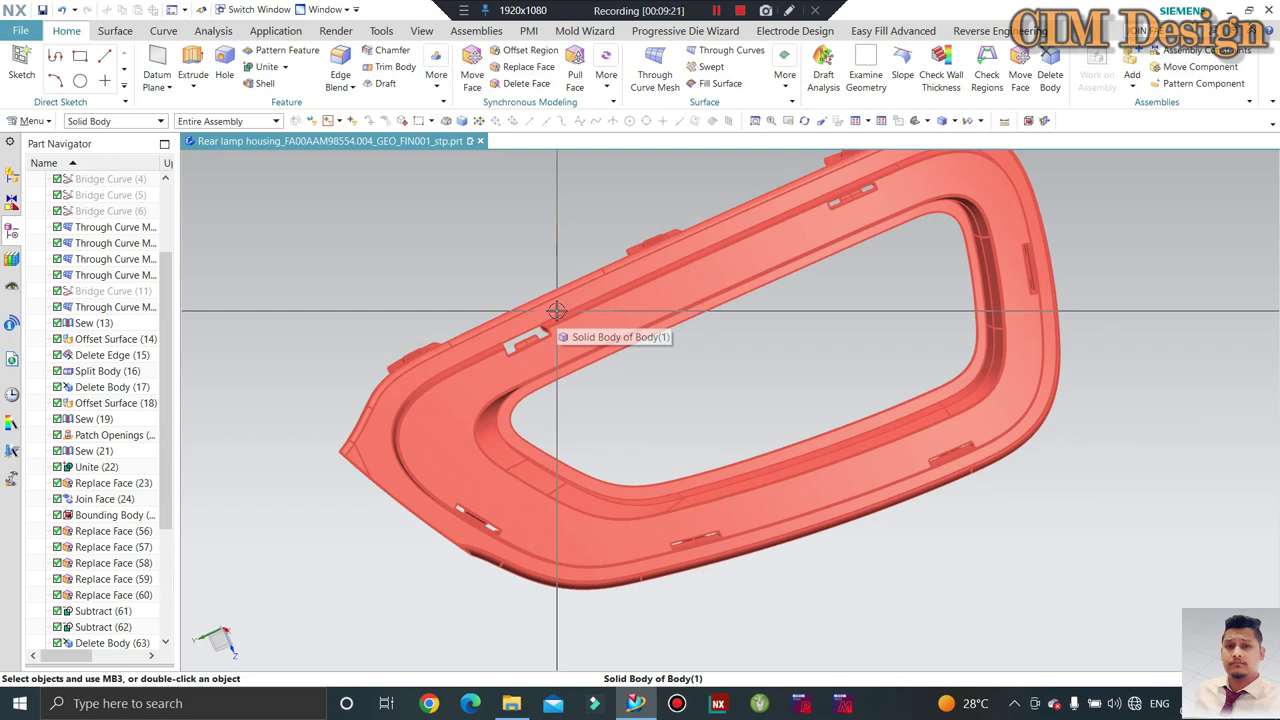
{"action": "scroll", "coordinate": [571, 279], "scroll_direction": "up", "scroll_amount": 2}
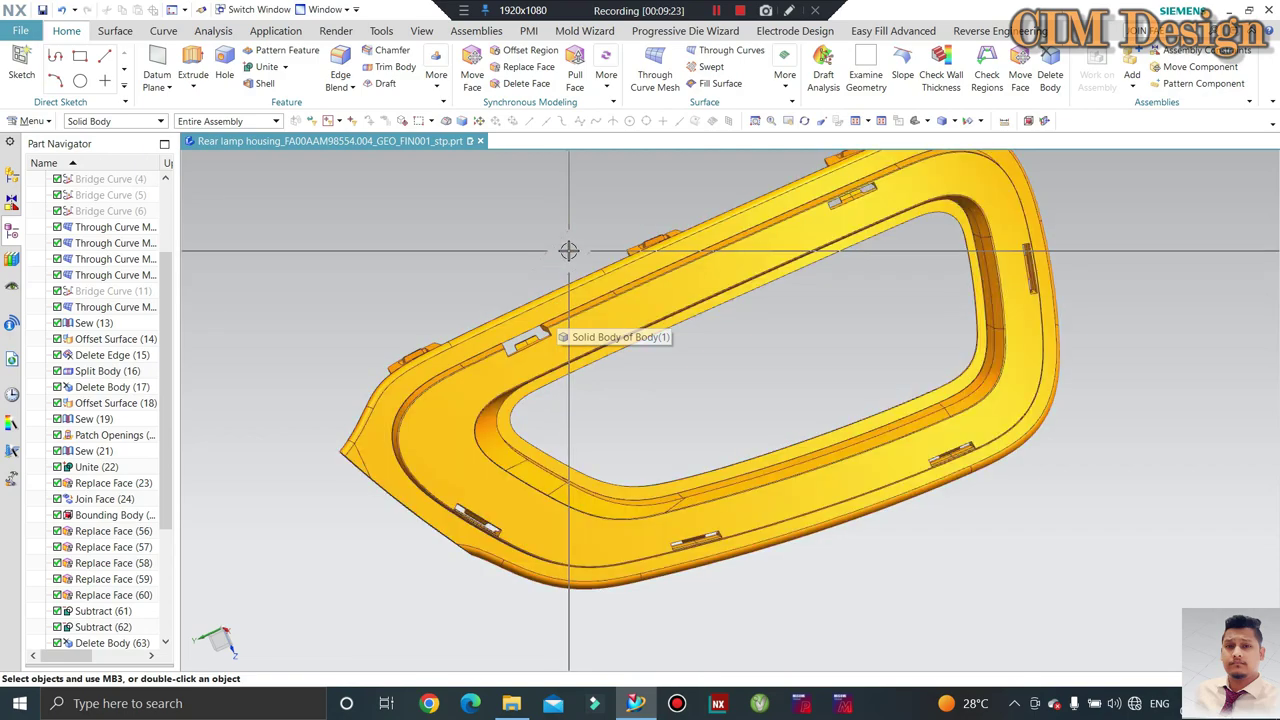
{"action": "scroll", "coordinate": [561, 262], "scroll_direction": "up", "scroll_amount": 1}
{"action": "mouse_move", "coordinate": [677, 323]}
{"action": "middle_mouse_down"}
{"action": "mouse_move", "coordinate": [668, 281]}
{"action": "mouse_move", "coordinate": [606, 263]}
{"action": "middle_mouse_up"}
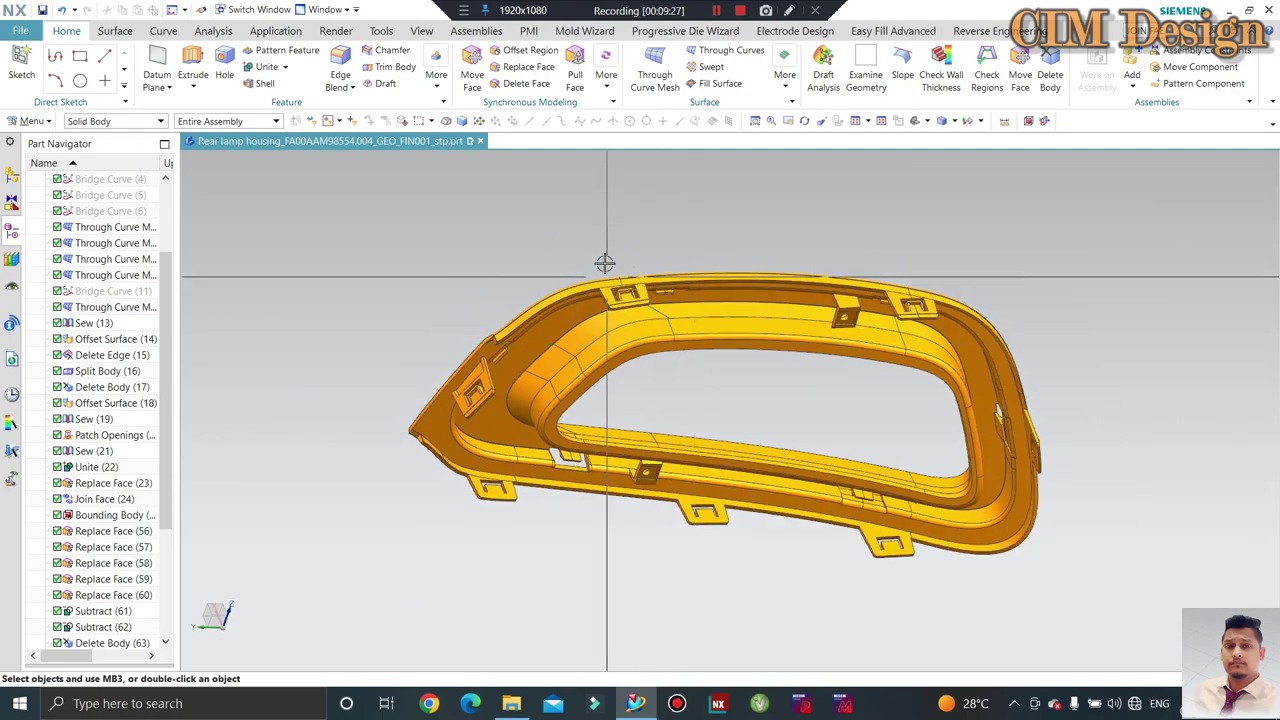
{"action": "scroll", "coordinate": [617, 310], "scroll_direction": "up", "scroll_amount": 2}
{"action": "scroll", "coordinate": [614, 309], "scroll_direction": "down", "scroll_amount": 2}
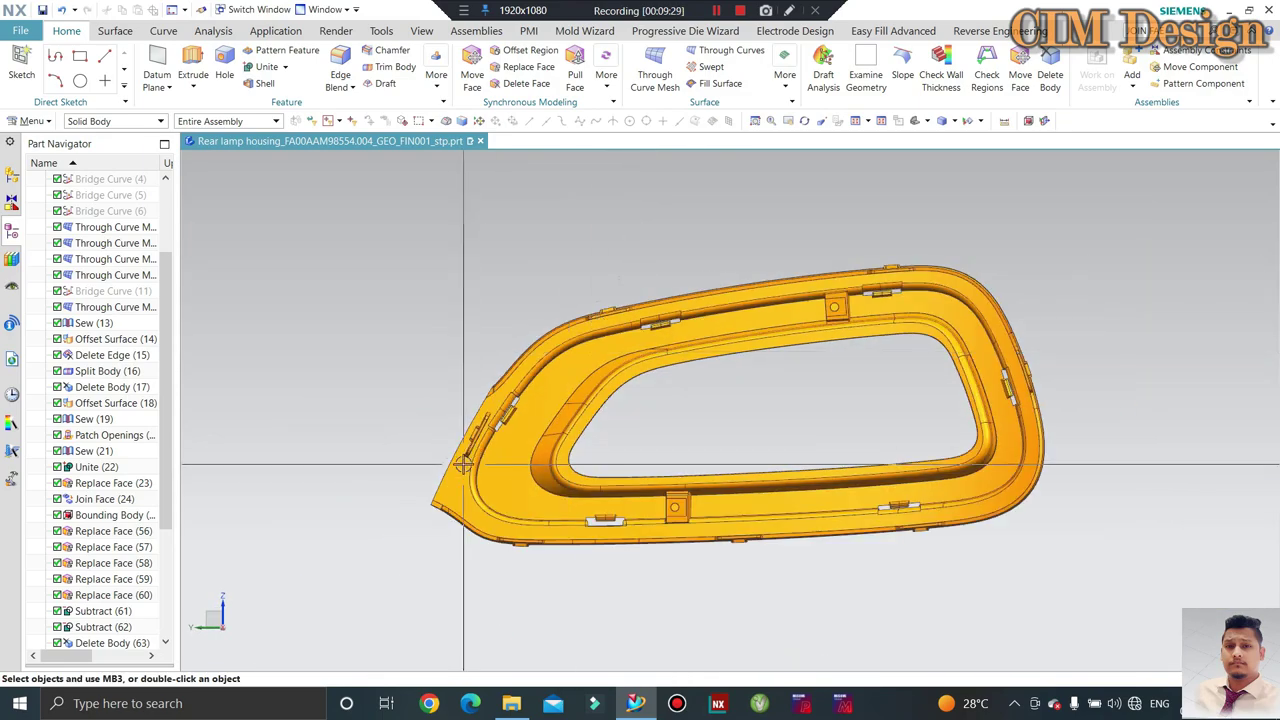
{"action": "scroll", "coordinate": [590, 330], "scroll_direction": "up", "scroll_amount": 3}
{"action": "scroll", "coordinate": [571, 354], "scroll_direction": "down", "scroll_amount": 1}
{"action": "scroll", "coordinate": [443, 466], "scroll_direction": "down", "scroll_amount": 1}
{"action": "scroll", "coordinate": [443, 466], "scroll_direction": "down", "scroll_amount": 2}
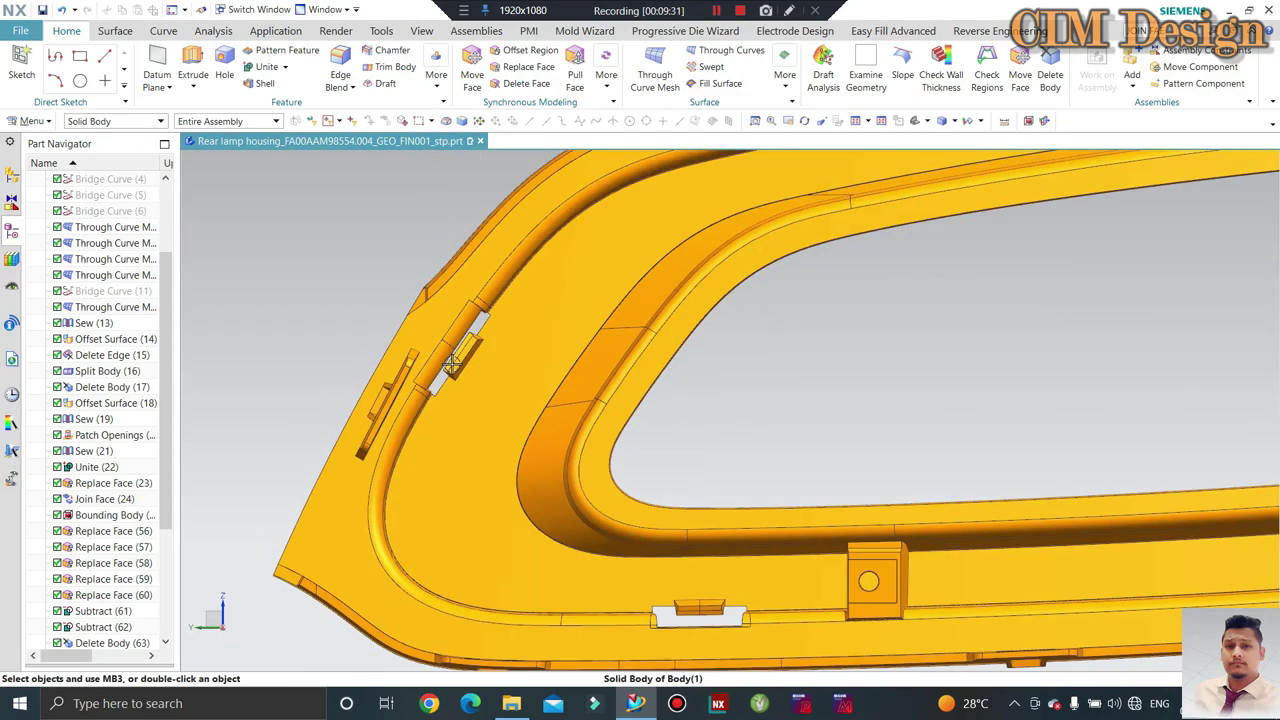
{"action": "scroll", "coordinate": [491, 377], "scroll_direction": "down", "scroll_amount": 3}
{"action": "mouse_move", "coordinate": [491, 377]}
{"action": "middle_mouse_down"}
{"action": "mouse_move", "coordinate": [507, 438]}
{"action": "mouse_move", "coordinate": [423, 346]}
{"action": "middle_mouse_up"}
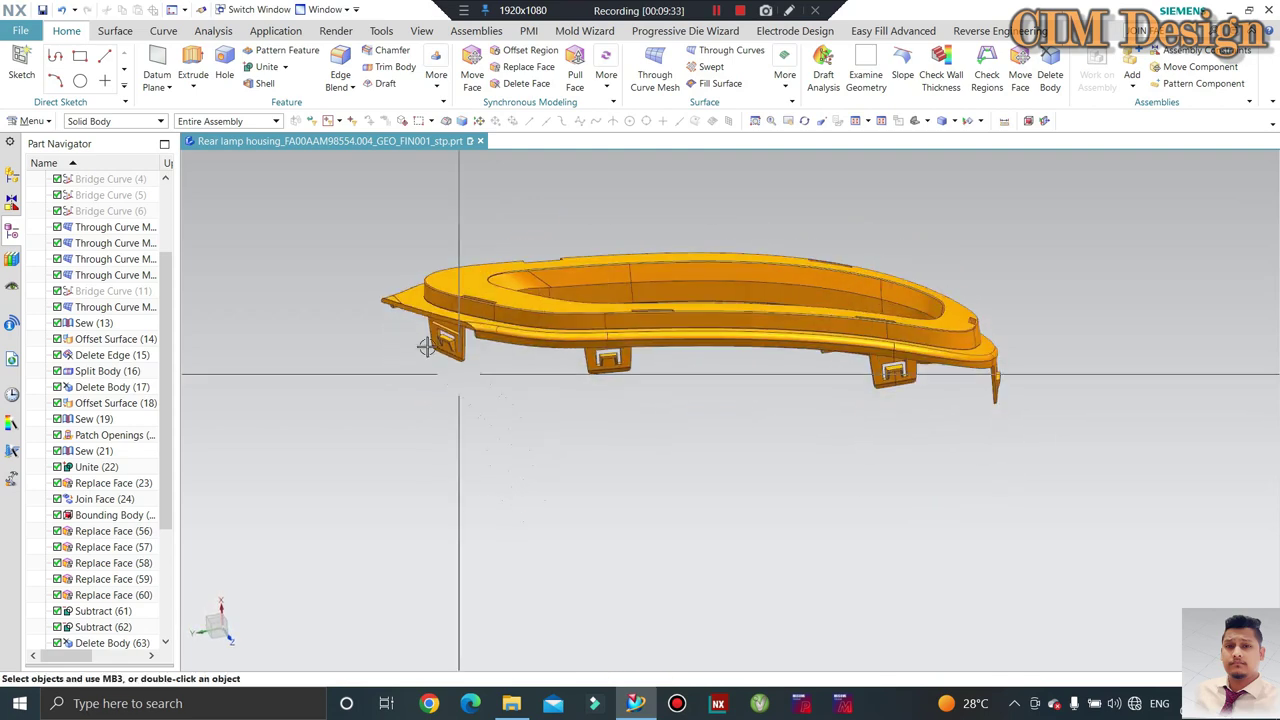
{"action": "scroll", "coordinate": [429, 323], "scroll_direction": "up", "scroll_amount": 3}
{"action": "scroll", "coordinate": [530, 475], "scroll_direction": "down", "scroll_amount": 1}
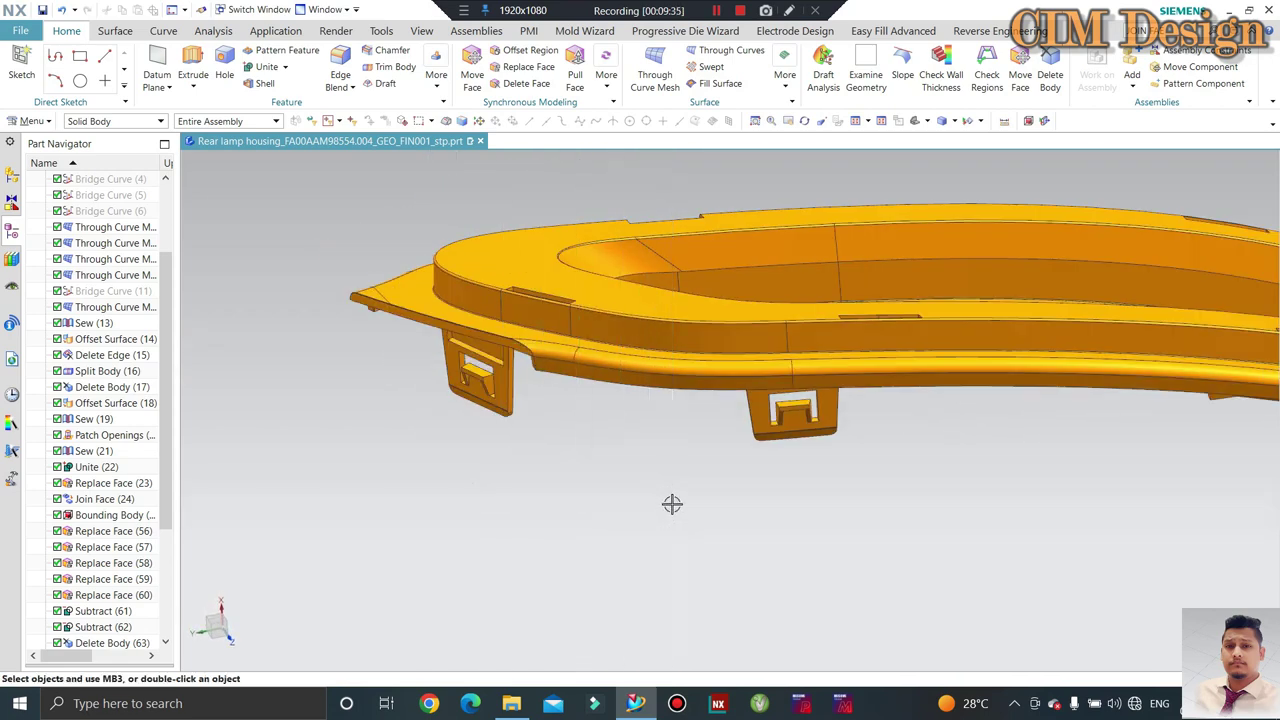
{"action": "middle_click_drag", "start_coordinate": [604, 490], "coordinate": [528, 425]}
{"action": "scroll", "coordinate": [528, 425], "scroll_direction": "up", "scroll_amount": 3}
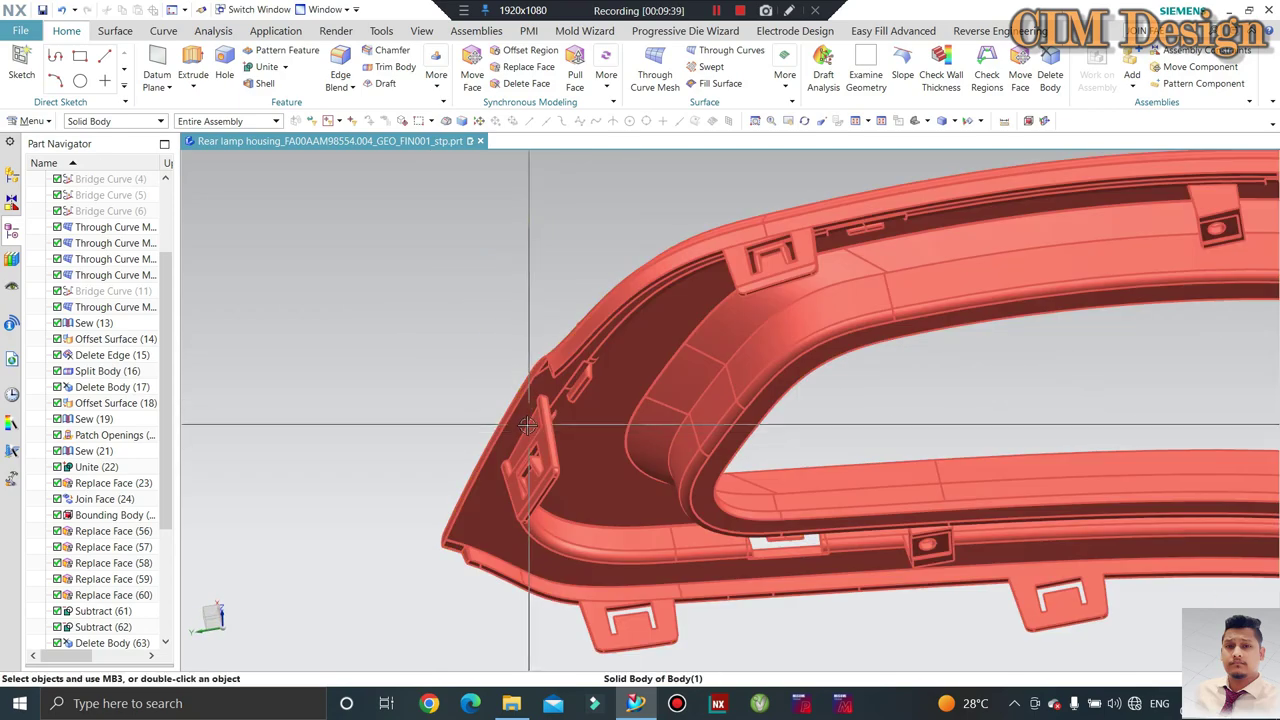
{"action": "scroll", "coordinate": [660, 325], "scroll_direction": "down", "scroll_amount": 3}
{"action": "middle_click_drag", "start_coordinate": [544, 241], "coordinate": [623, 240]}
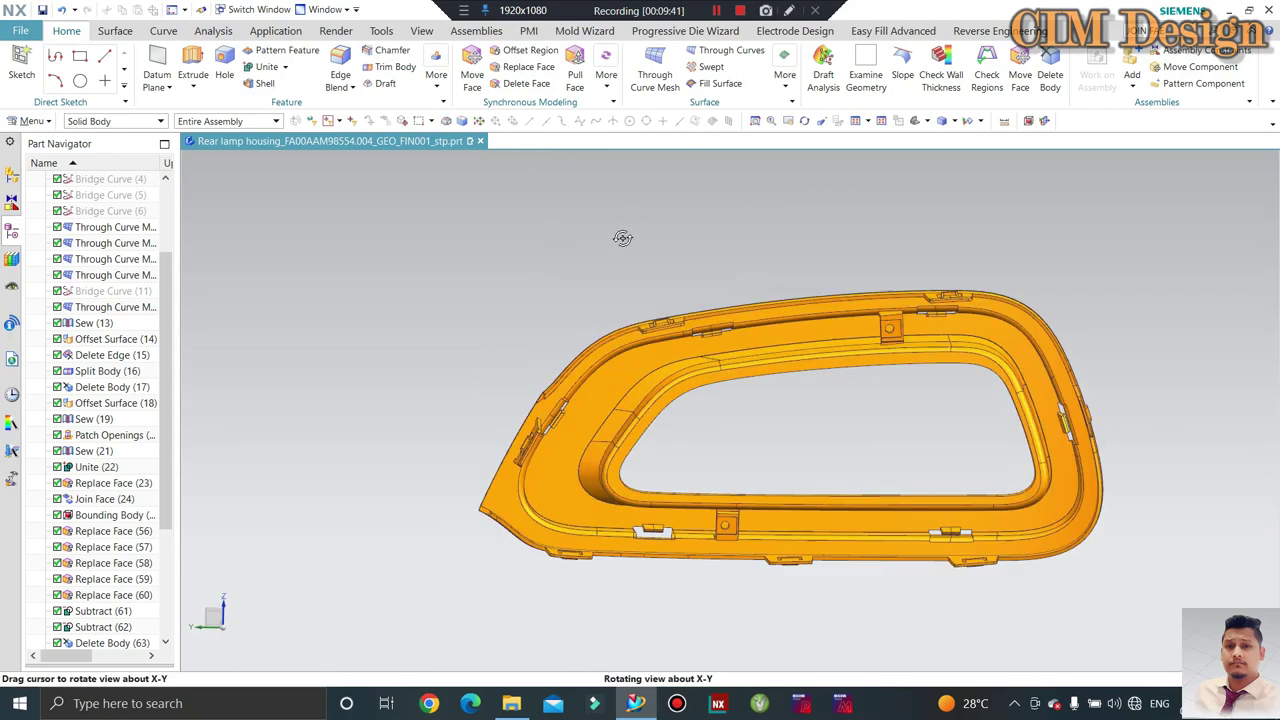
{"action": "mouse_move", "coordinate": [943, 557]}
{"action": "middle_mouse_down"}
{"action": "mouse_move", "coordinate": [896, 549]}
{"action": "mouse_move", "coordinate": [880, 334]}
{"action": "middle_mouse_up"}
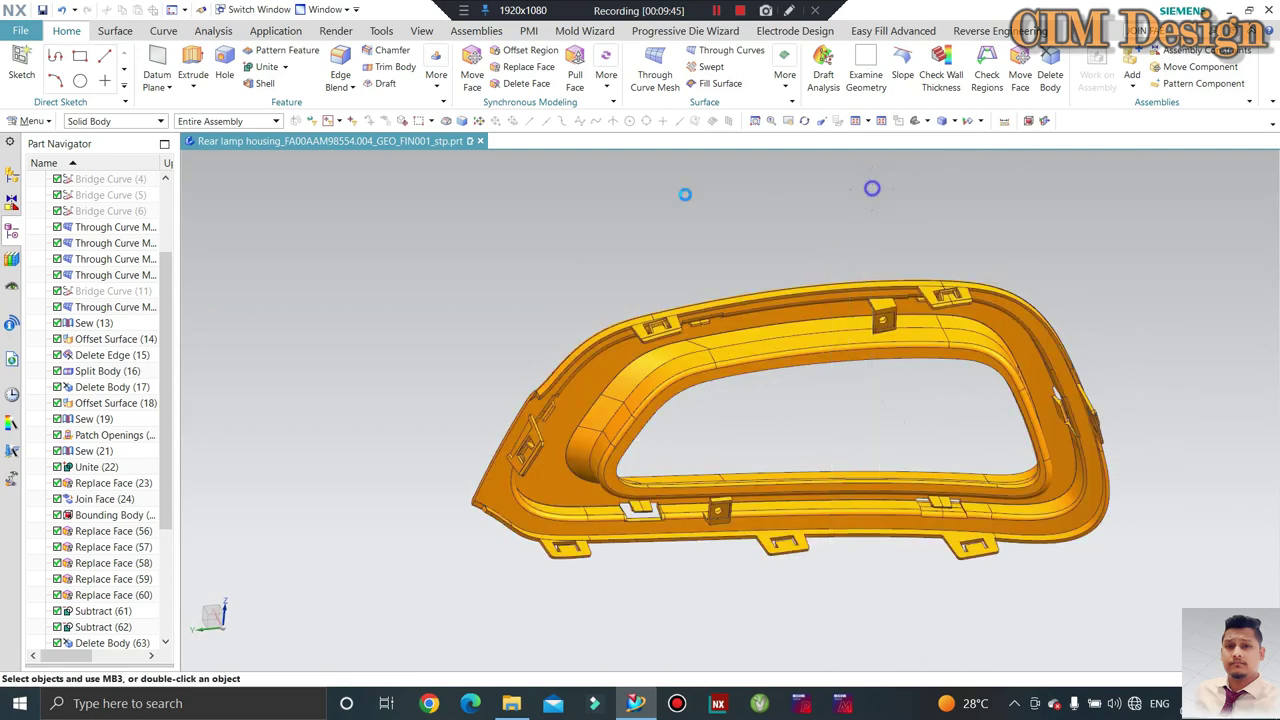
{"action": "scroll", "coordinate": [897, 320], "scroll_direction": "up", "scroll_amount": 5}
{"action": "scroll", "coordinate": [897, 320], "scroll_direction": "down", "scroll_amount": 5}
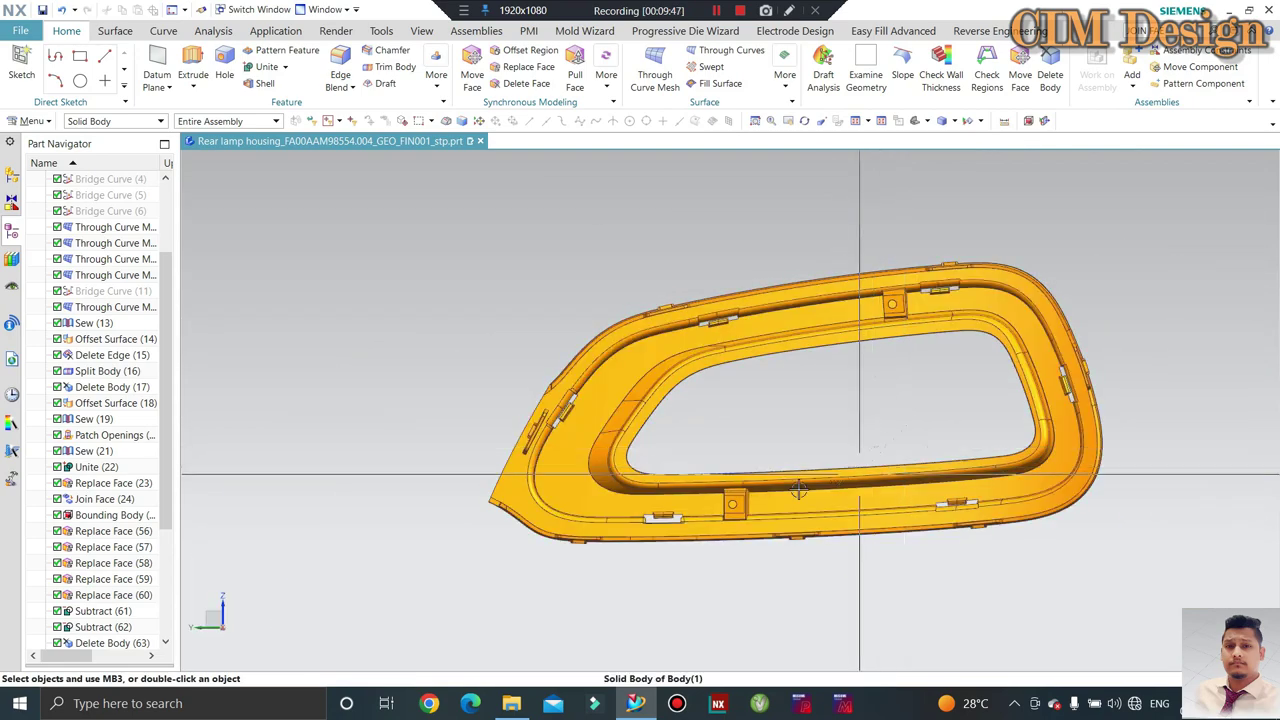
{"action": "scroll", "coordinate": [706, 513], "scroll_direction": "up", "scroll_amount": 4}
{"action": "scroll", "coordinate": [723, 514], "scroll_direction": "up", "scroll_amount": 2}
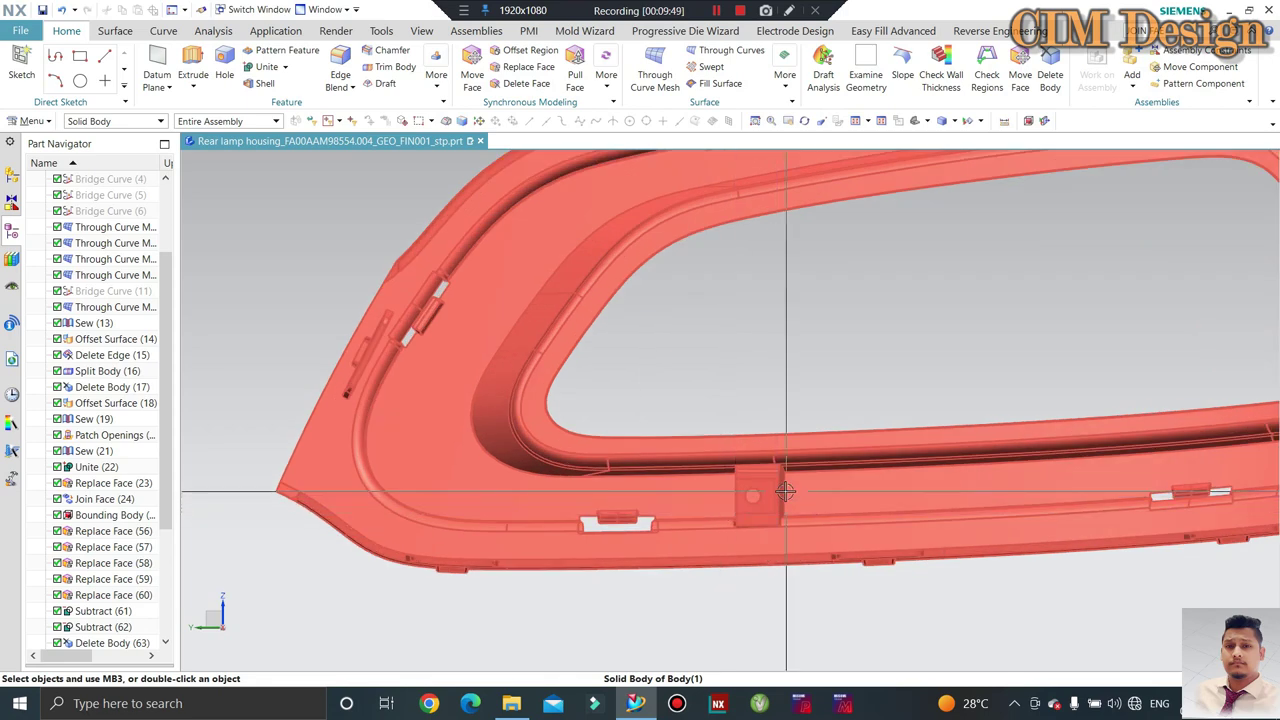
{"action": "scroll", "coordinate": [785, 491], "scroll_direction": "down", "scroll_amount": 5}
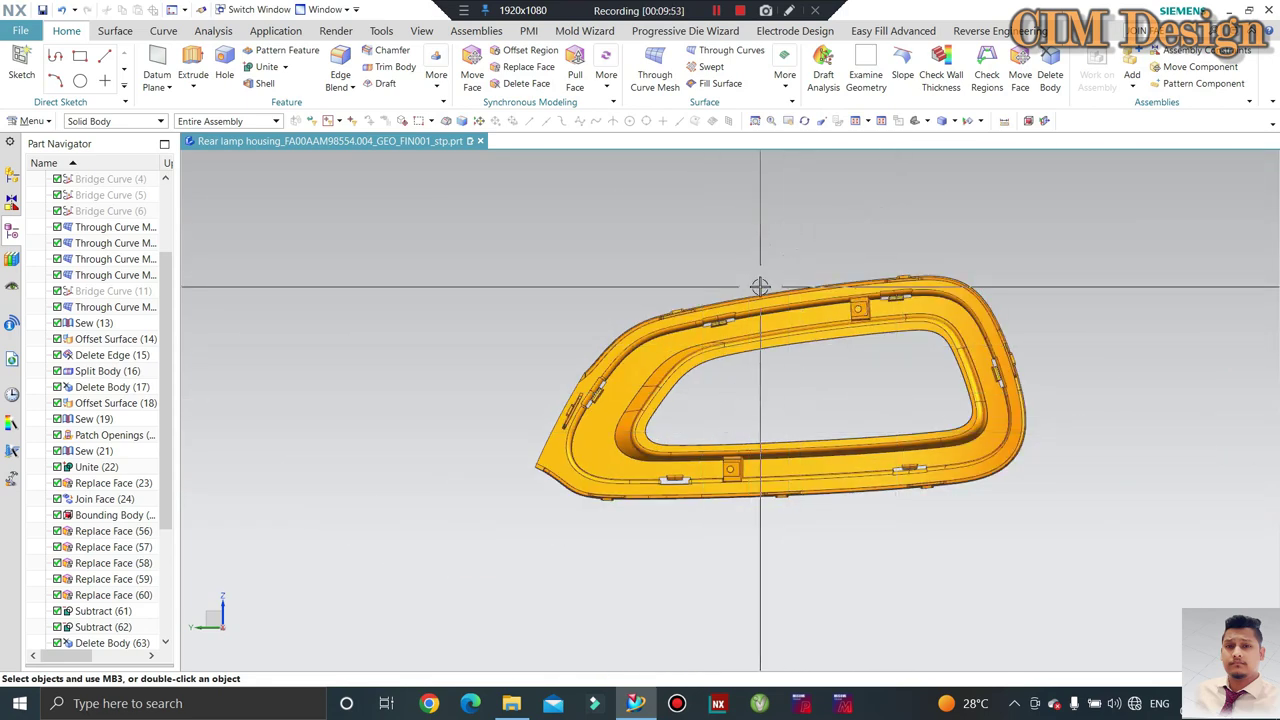
{"action": "mouse_move", "coordinate": [725, 438]}
{"action": "middle_mouse_down"}
{"action": "mouse_move", "coordinate": [509, 320]}
{"action": "mouse_move", "coordinate": [514, 349]}
{"action": "middle_mouse_up"}
{"action": "scroll", "coordinate": [503, 231], "scroll_direction": "down", "scroll_amount": 3}
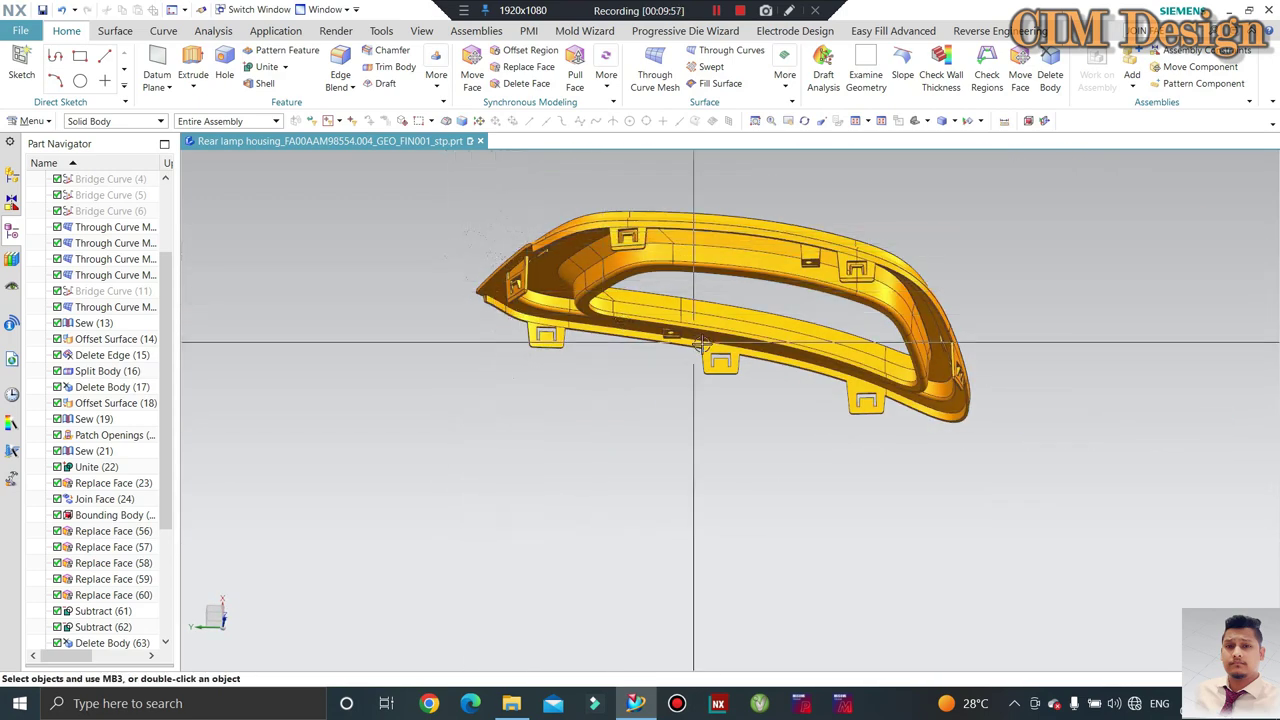
{"action": "middle_click_drag", "start_coordinate": [503, 231], "coordinate": [709, 293]}
{"action": "scroll", "coordinate": [685, 310], "scroll_direction": "up", "scroll_amount": 4}
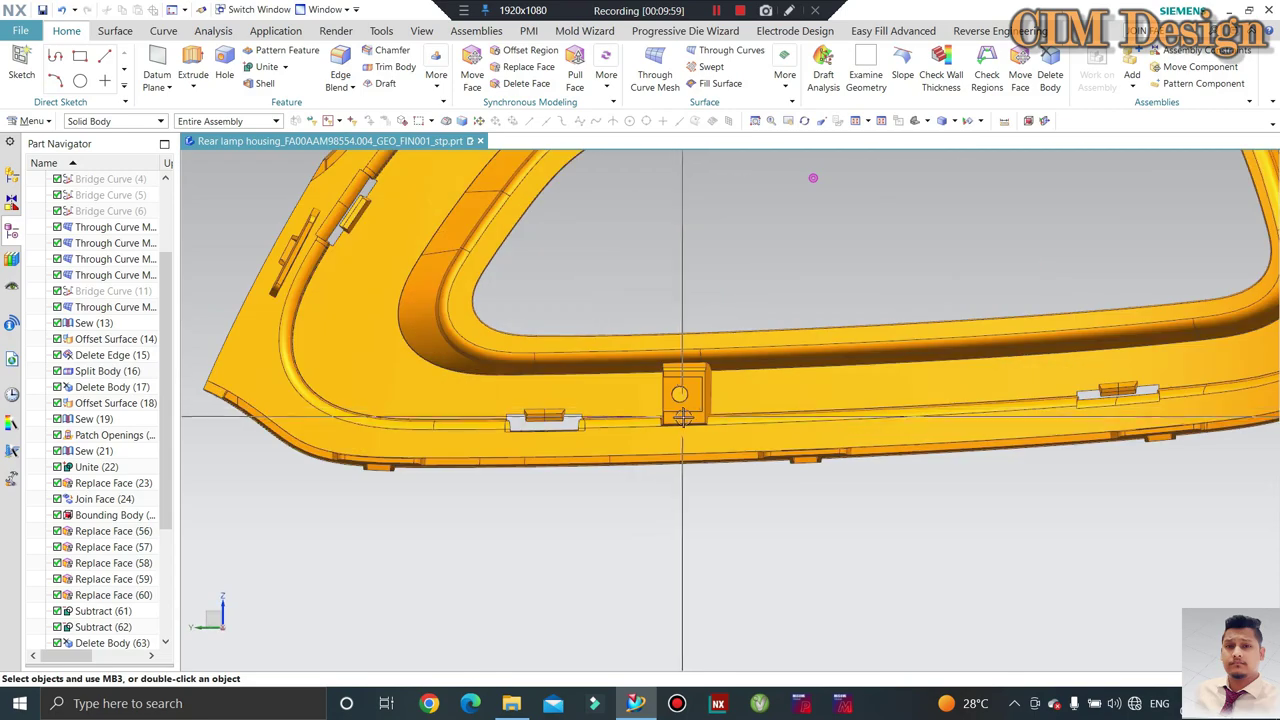
{"action": "scroll", "coordinate": [651, 386], "scroll_direction": "down", "scroll_amount": 4}
{"action": "mouse_move", "coordinate": [651, 386]}
{"action": "middle_mouse_down"}
{"action": "mouse_move", "coordinate": [679, 507]}
{"action": "mouse_move", "coordinate": [598, 374]}
{"action": "middle_mouse_up"}
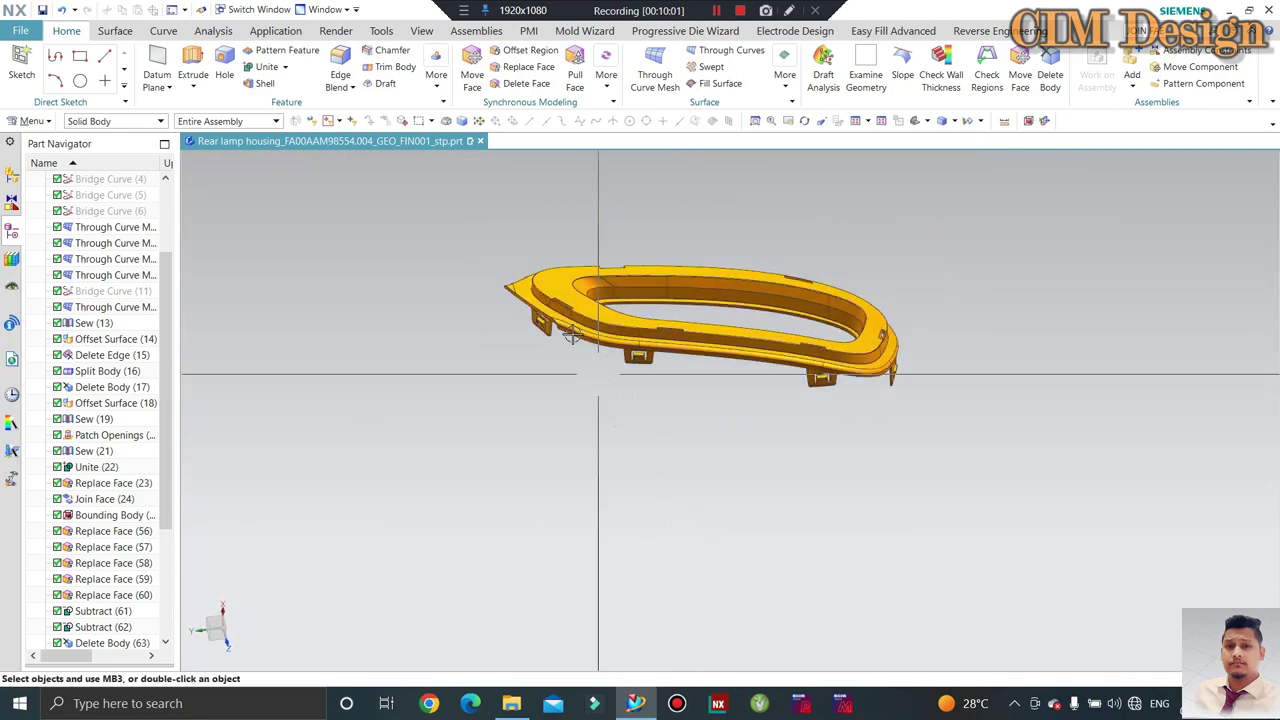
{"action": "scroll", "coordinate": [598, 374], "scroll_direction": "up", "scroll_amount": 2}
{"action": "scroll", "coordinate": [507, 395], "scroll_direction": "up", "scroll_amount": 2}
{"action": "scroll", "coordinate": [449, 354], "scroll_direction": "down", "scroll_amount": 3}
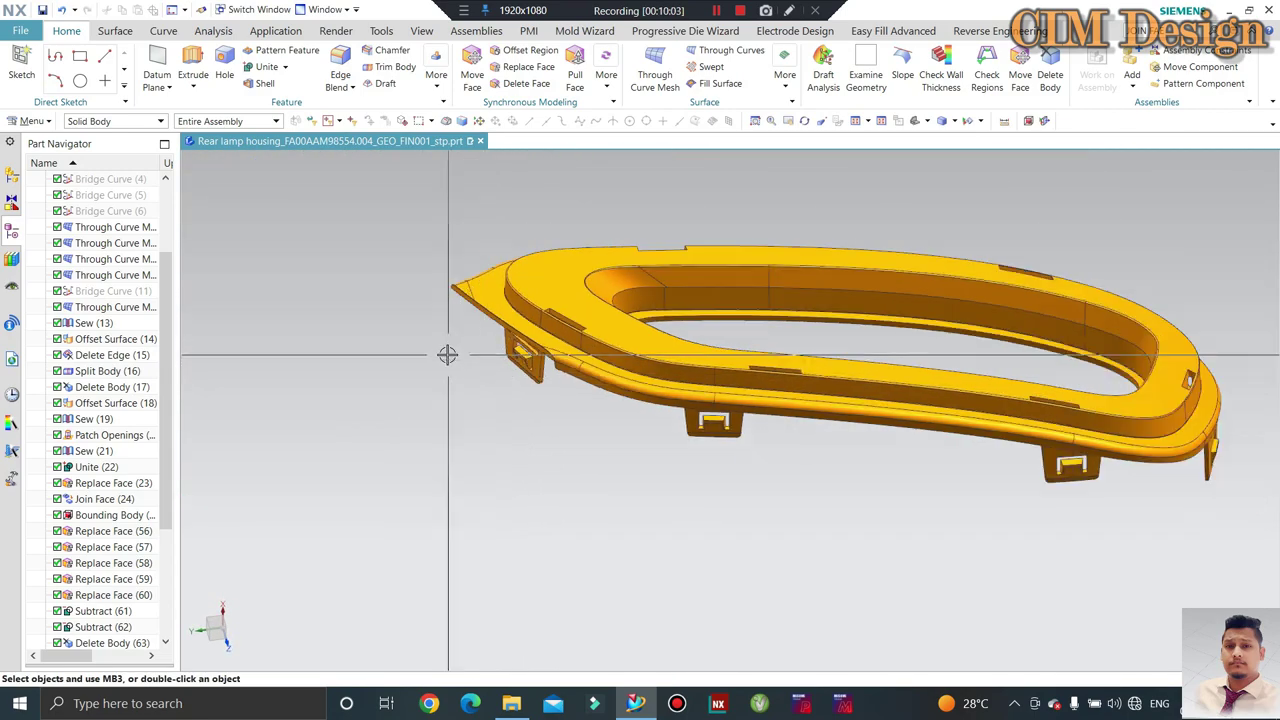
{"action": "scroll", "coordinate": [455, 385], "scroll_direction": "up", "scroll_amount": 4}
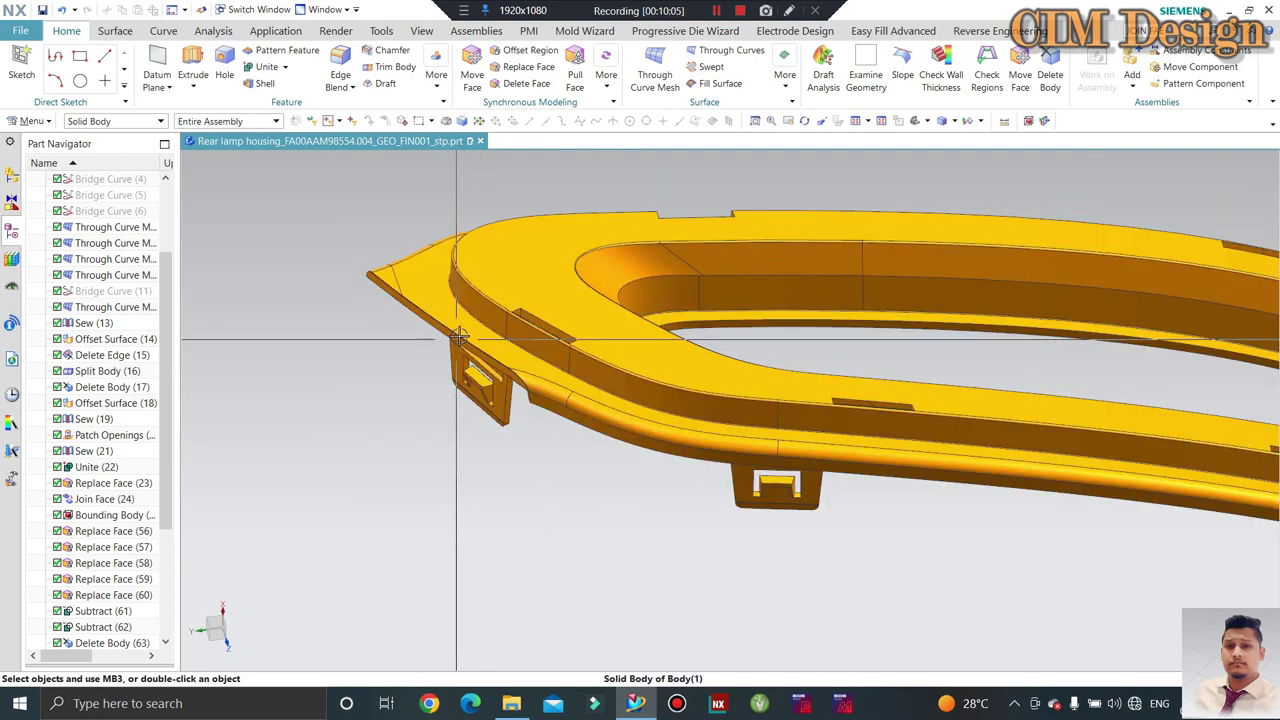
{"action": "scroll", "coordinate": [450, 340], "scroll_direction": "down", "scroll_amount": 3}
{"action": "scroll", "coordinate": [486, 327], "scroll_direction": "up", "scroll_amount": 3}
{"action": "scroll", "coordinate": [479, 377], "scroll_direction": "down", "scroll_amount": 1}
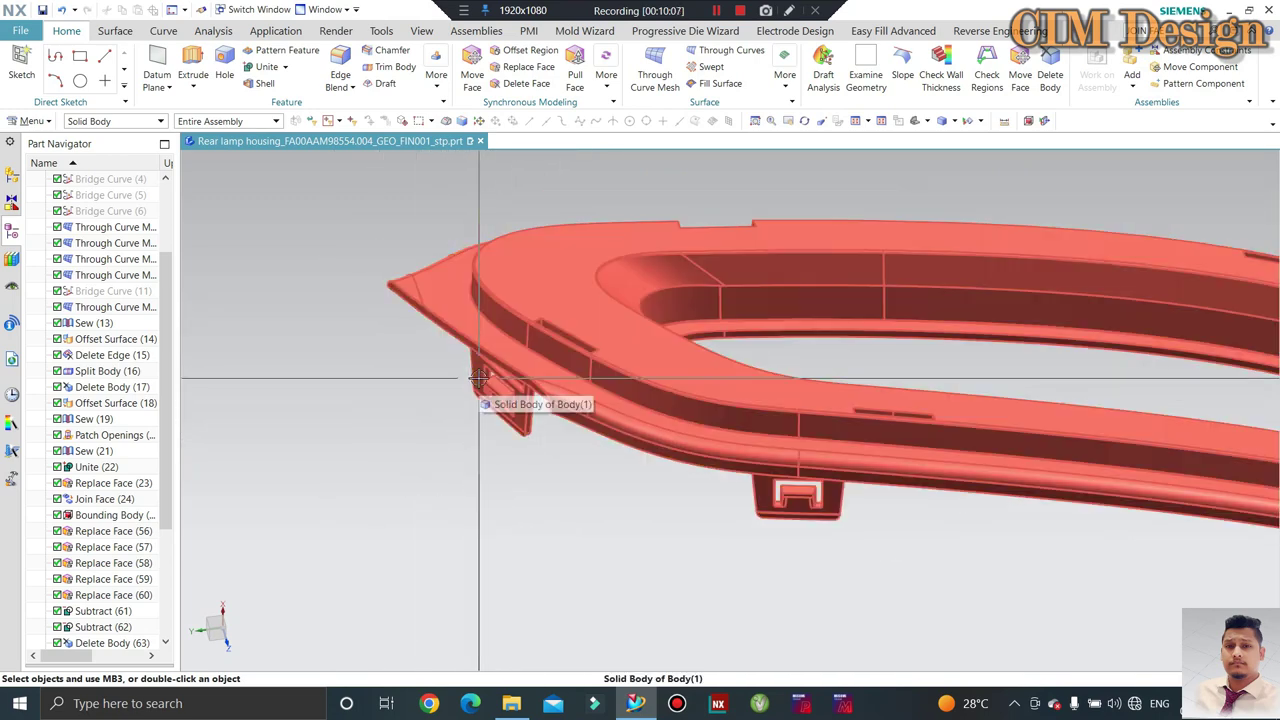
{"action": "scroll", "coordinate": [479, 377], "scroll_direction": "down", "scroll_amount": 3}
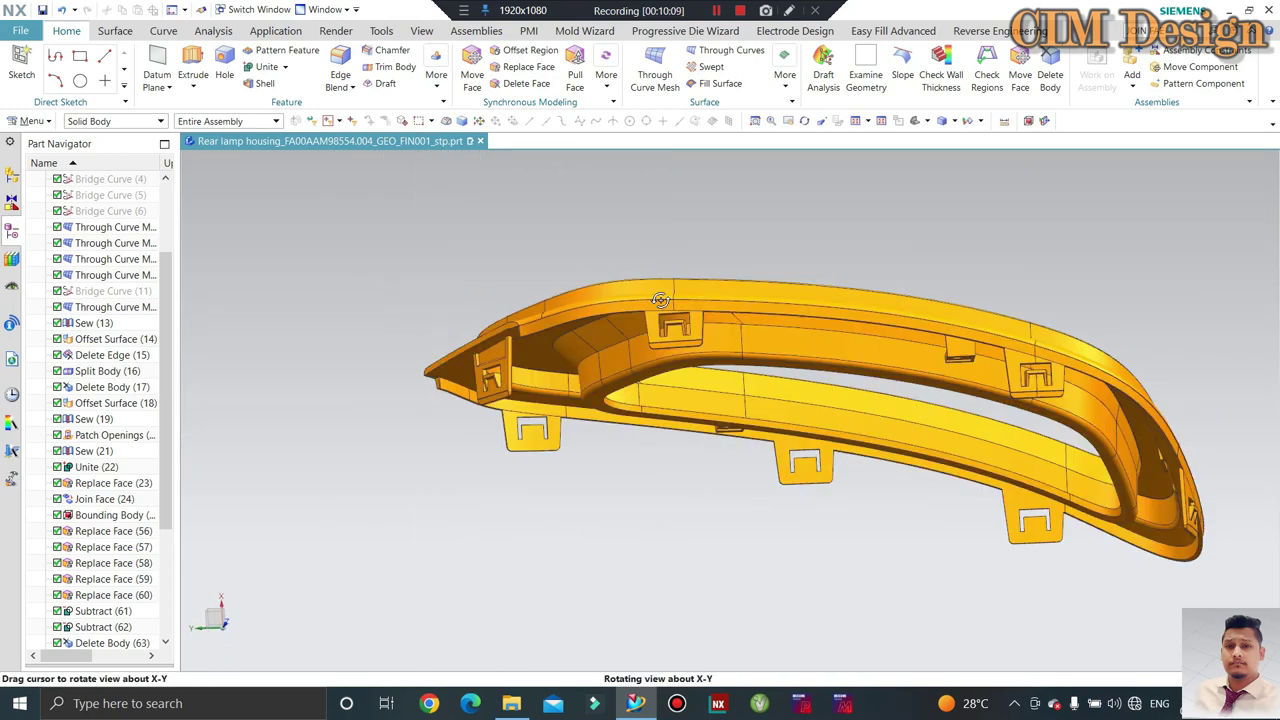
{"action": "mouse_move", "coordinate": [657, 294]}
{"action": "middle_mouse_down"}
{"action": "mouse_move", "coordinate": [1014, 166]}
{"action": "mouse_move", "coordinate": [831, 420]}
{"action": "middle_mouse_up"}
{"action": "scroll", "coordinate": [808, 248], "scroll_direction": "up", "scroll_amount": 4}
{"action": "scroll", "coordinate": [808, 248], "scroll_direction": "up", "scroll_amount": 2}
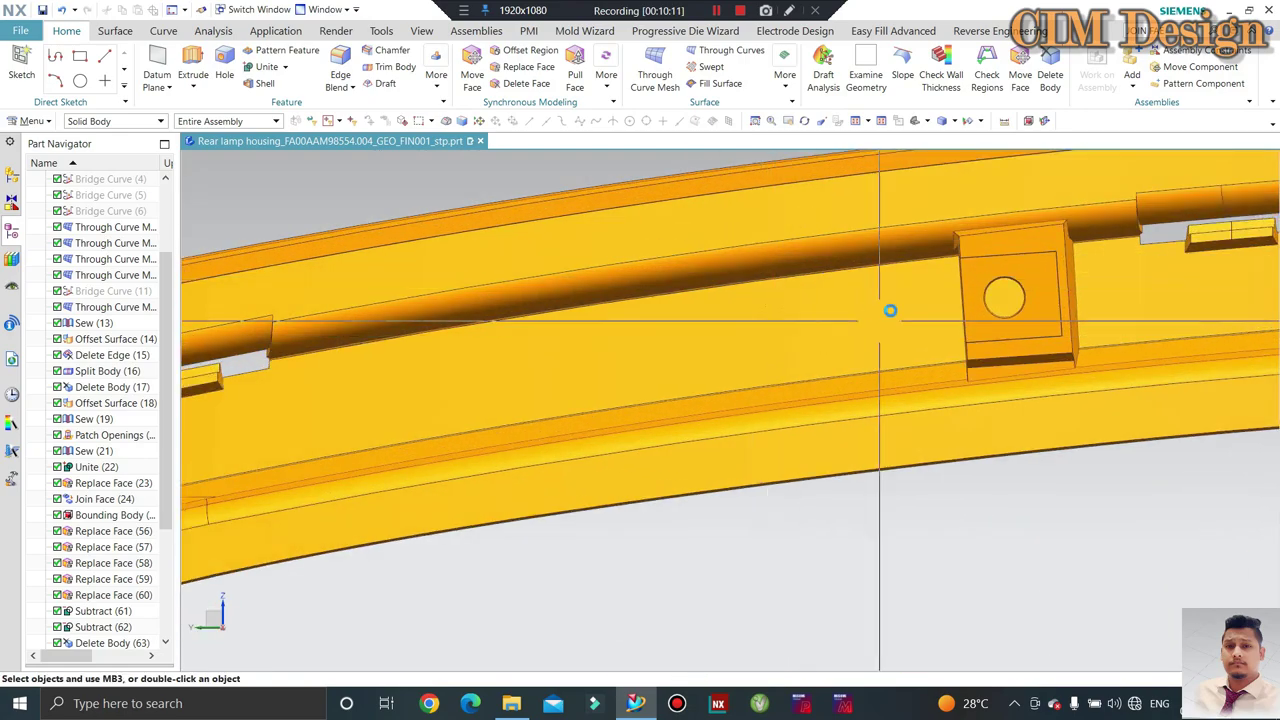
{"action": "scroll", "coordinate": [838, 297], "scroll_direction": "down", "scroll_amount": 3}
{"action": "scroll", "coordinate": [850, 285], "scroll_direction": "up", "scroll_amount": 2}
{"action": "scroll", "coordinate": [855, 270], "scroll_direction": "down", "scroll_amount": 2}
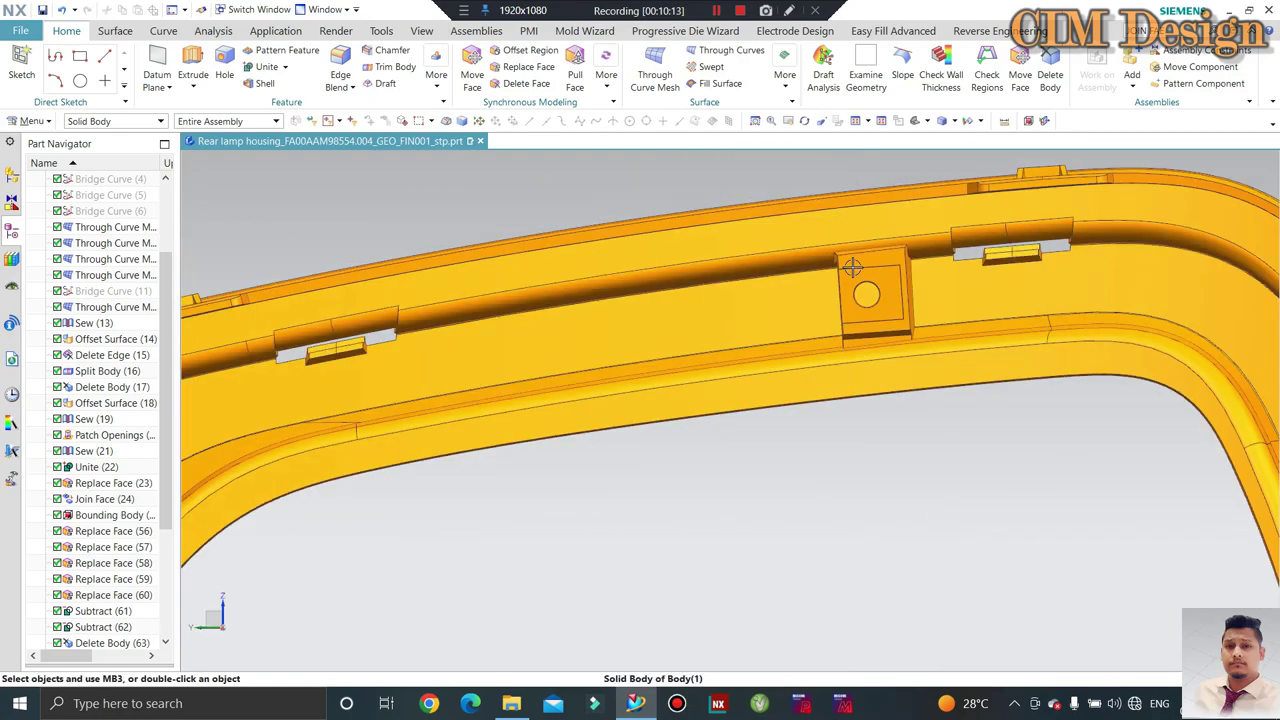
{"action": "scroll", "coordinate": [858, 258], "scroll_direction": "down", "scroll_amount": 3}
{"action": "mouse_move", "coordinate": [858, 258]}
{"action": "middle_mouse_down"}
{"action": "mouse_move", "coordinate": [786, 177]}
{"action": "mouse_move", "coordinate": [876, 289]}
{"action": "middle_mouse_up"}
{"action": "scroll", "coordinate": [810, 215], "scroll_direction": "up", "scroll_amount": 2}
{"action": "scroll", "coordinate": [796, 199], "scroll_direction": "down", "scroll_amount": 2}
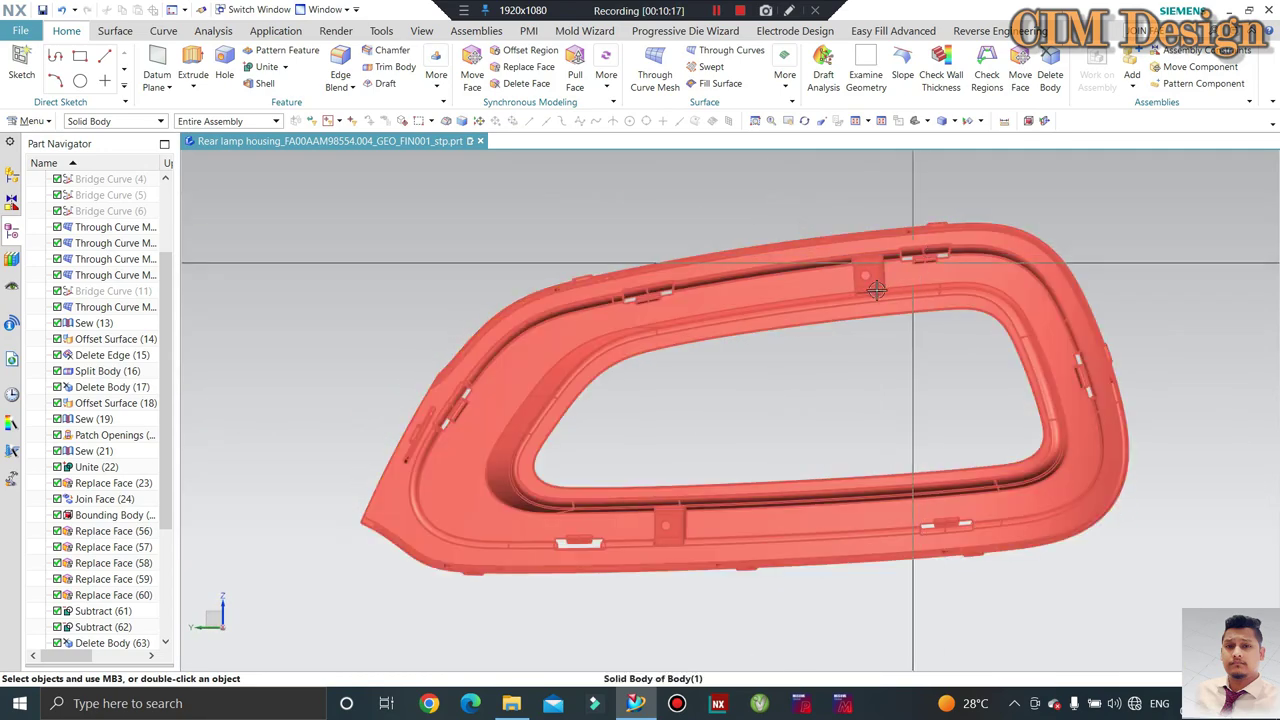
{"action": "scroll", "coordinate": [783, 289], "scroll_direction": "down", "scroll_amount": 2}
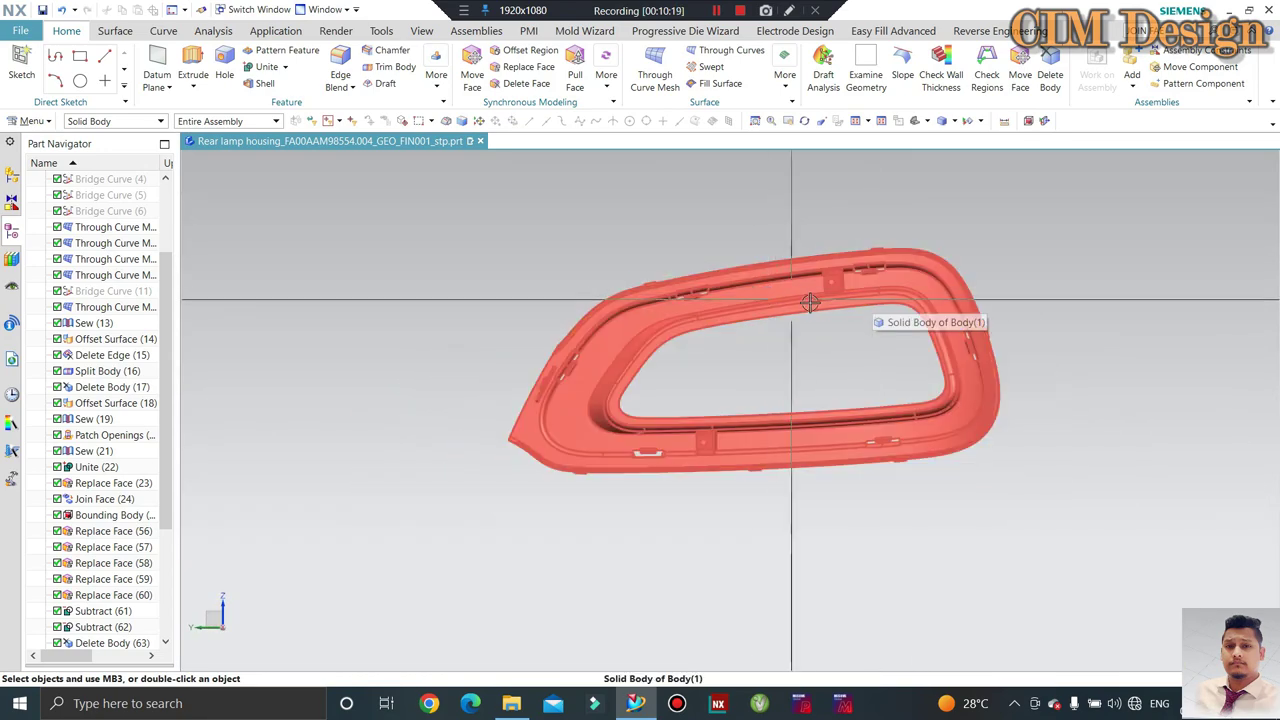
{"action": "mouse_move", "coordinate": [800, 289]}
{"action": "middle_mouse_down"}
{"action": "mouse_move", "coordinate": [811, 340]}
{"action": "mouse_move", "coordinate": [834, 347]}
{"action": "mouse_move", "coordinate": [814, 200]}
{"action": "mouse_move", "coordinate": [889, 323]}
{"action": "middle_mouse_up"}
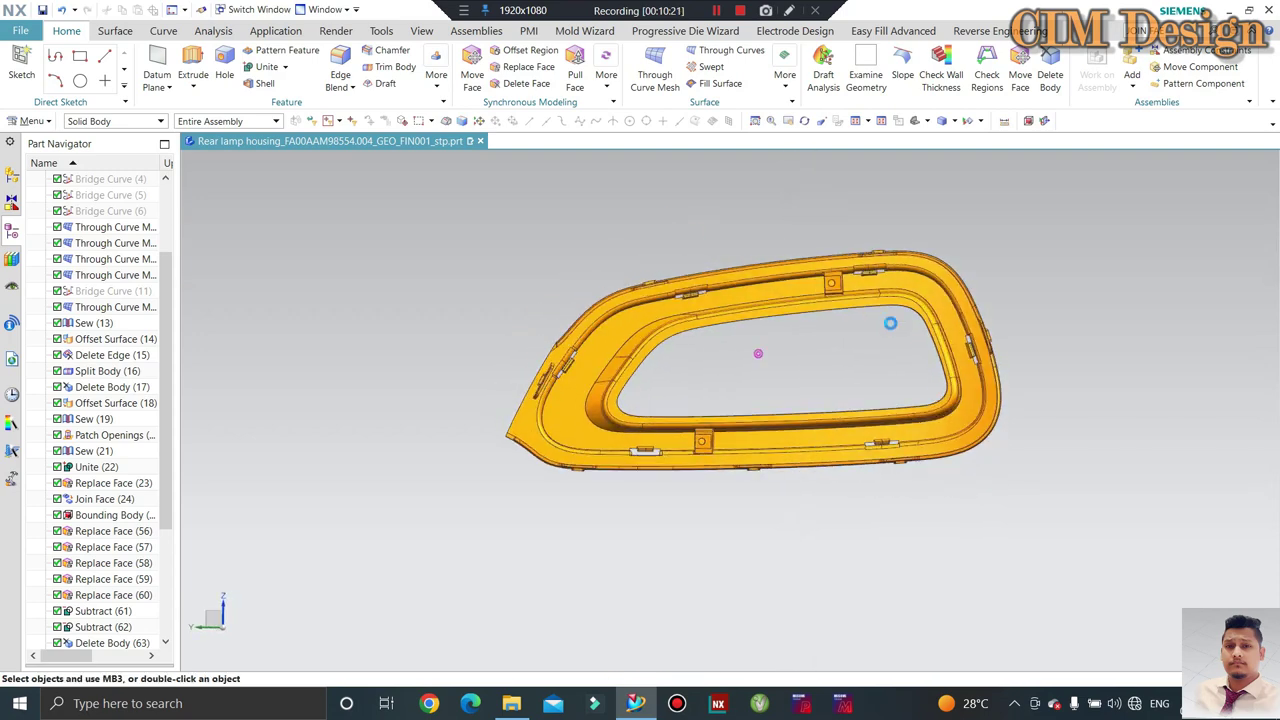
{"action": "scroll", "coordinate": [862, 312], "scroll_direction": "up", "scroll_amount": 2}
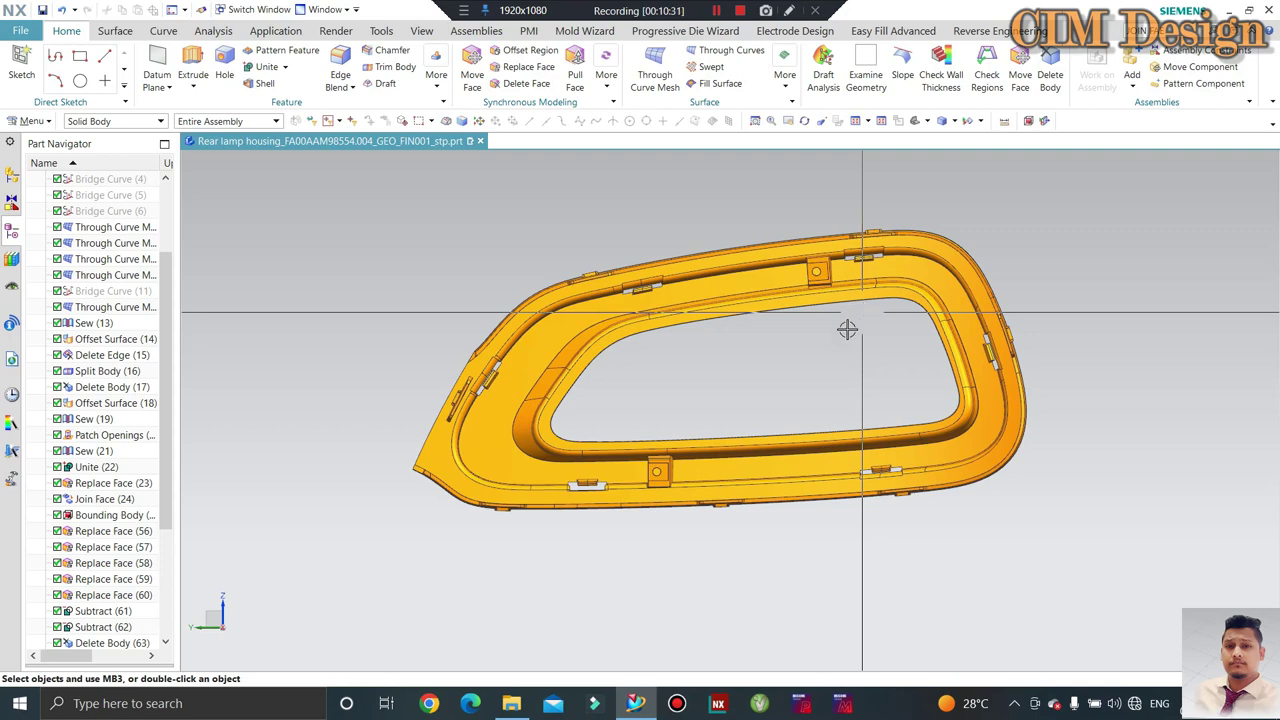
{"action": "mouse_move", "coordinate": [847, 329]}
{"action": "middle_mouse_down"}
{"action": "mouse_move", "coordinate": [814, 289]}
{"action": "mouse_move", "coordinate": [797, 299]}
{"action": "middle_mouse_up"}
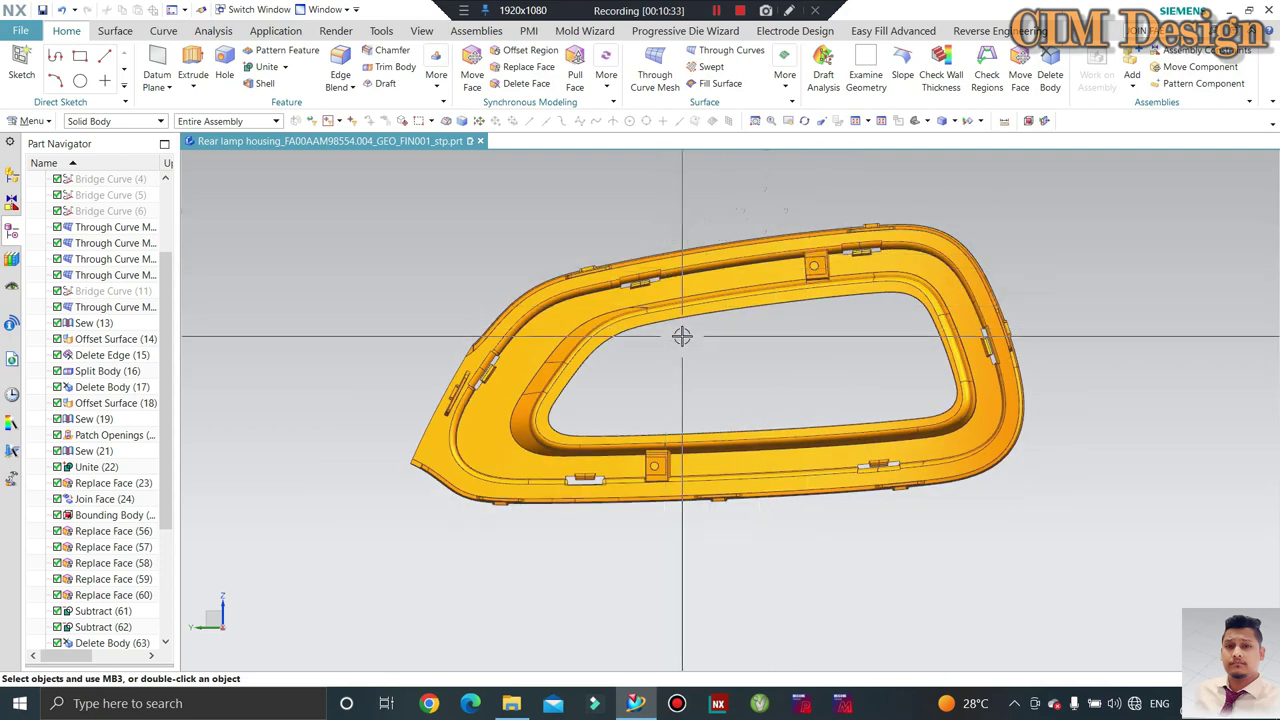
{"action": "mouse_move", "coordinate": [680, 334]}
{"action": "middle_mouse_down"}
{"action": "mouse_move", "coordinate": [714, 363]}
{"action": "mouse_move", "coordinate": [694, 345]}
{"action": "mouse_move", "coordinate": [701, 209]}
{"action": "middle_mouse_up"}
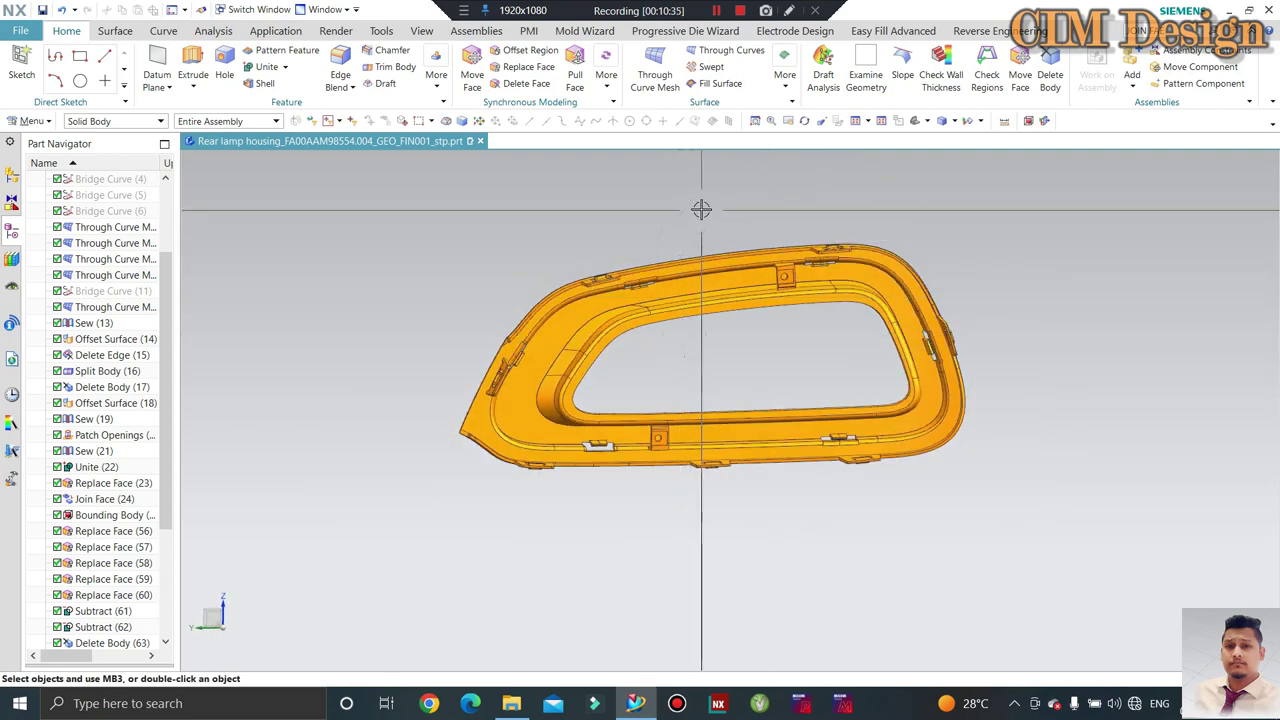
{"action": "mouse_move", "coordinate": [697, 309]}
{"action": "middle_mouse_down"}
{"action": "mouse_move", "coordinate": [797, 363]}
{"action": "mouse_move", "coordinate": [735, 355]}
{"action": "middle_mouse_up"}
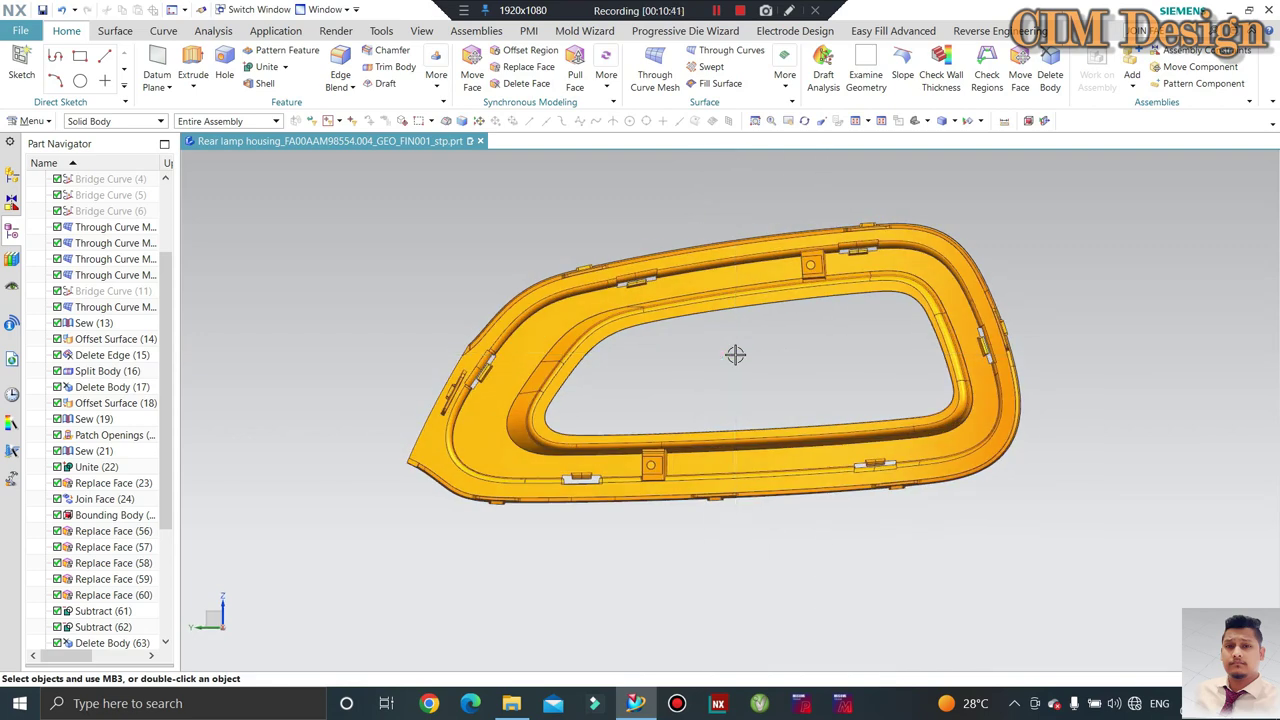
{"action": "mouse_move", "coordinate": [794, 334]}
{"action": "middle_mouse_down"}
{"action": "mouse_move", "coordinate": [855, 455]}
{"action": "mouse_move", "coordinate": [900, 434]}
{"action": "mouse_move", "coordinate": [871, 454]}
{"action": "mouse_move", "coordinate": [877, 480]}
{"action": "middle_mouse_up"}
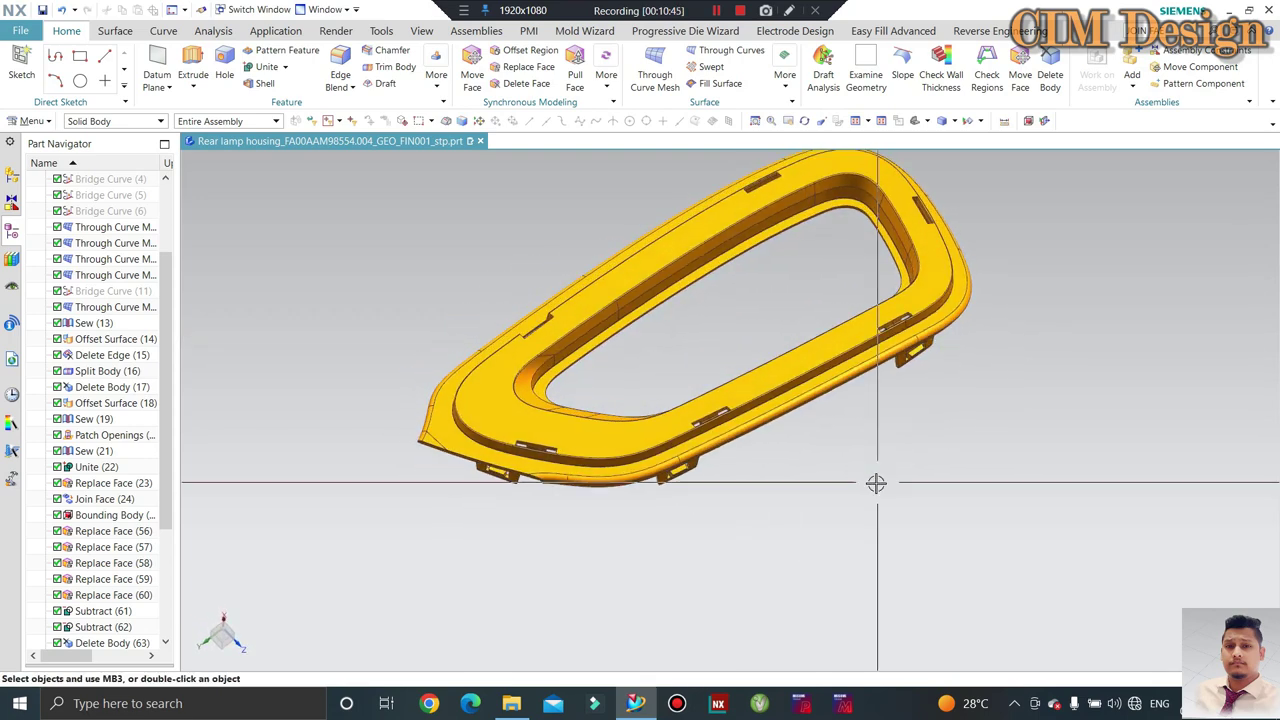
{"action": "scroll", "coordinate": [884, 397], "scroll_direction": "down", "scroll_amount": 3}
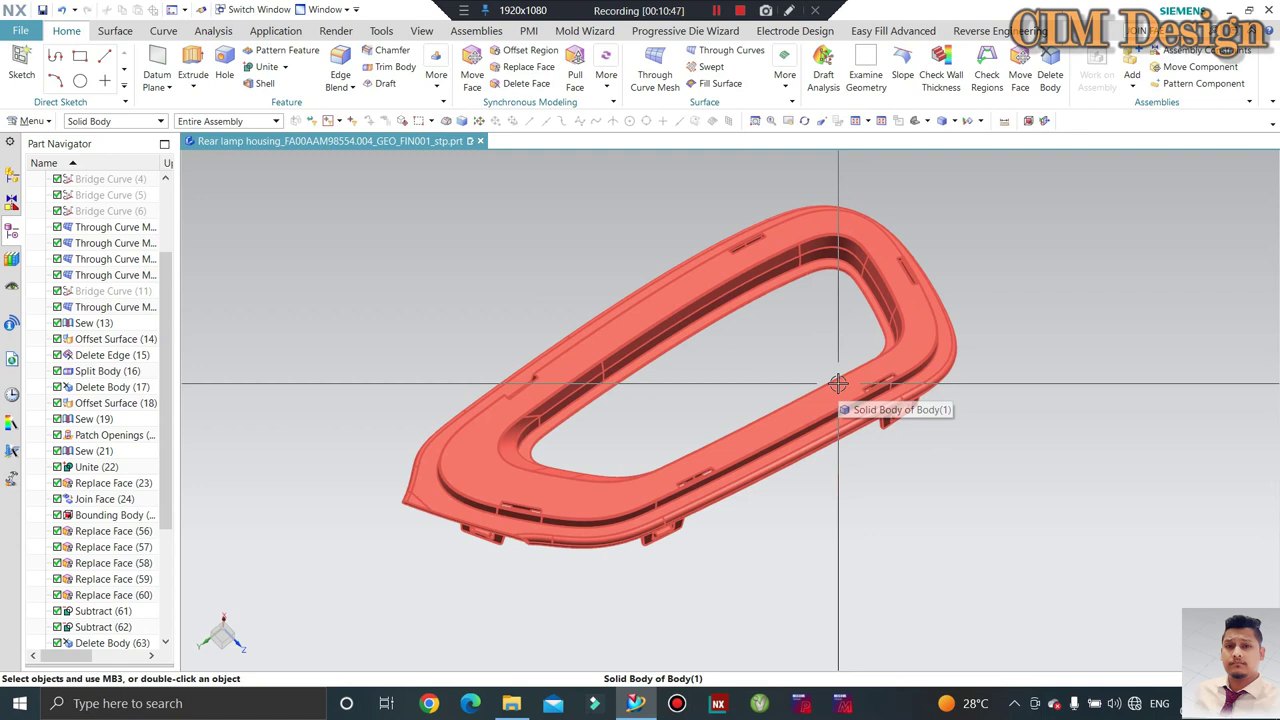